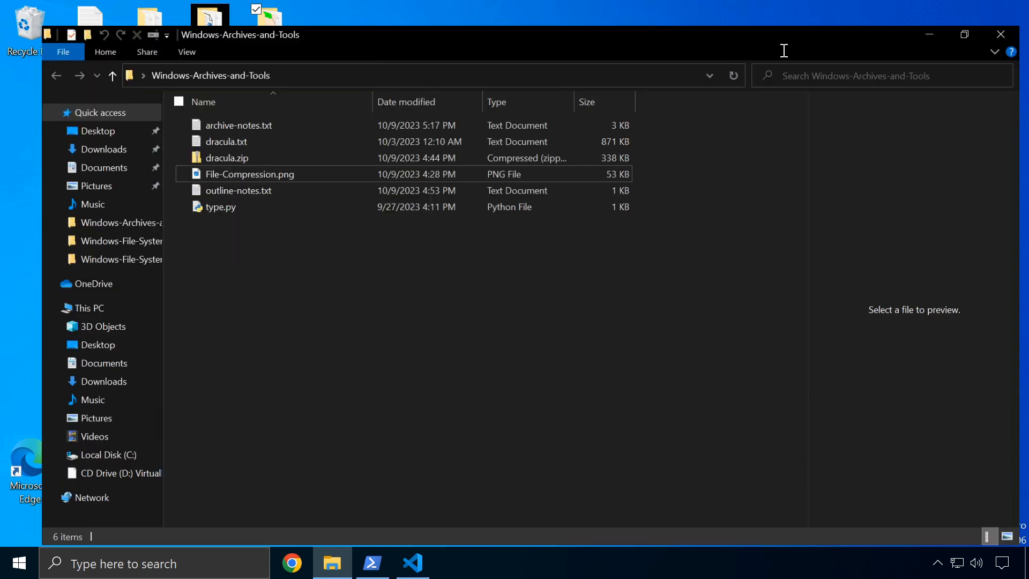
Delete dracula.zip and drag the Size column header ahead of Date modified
right_click(223, 138)
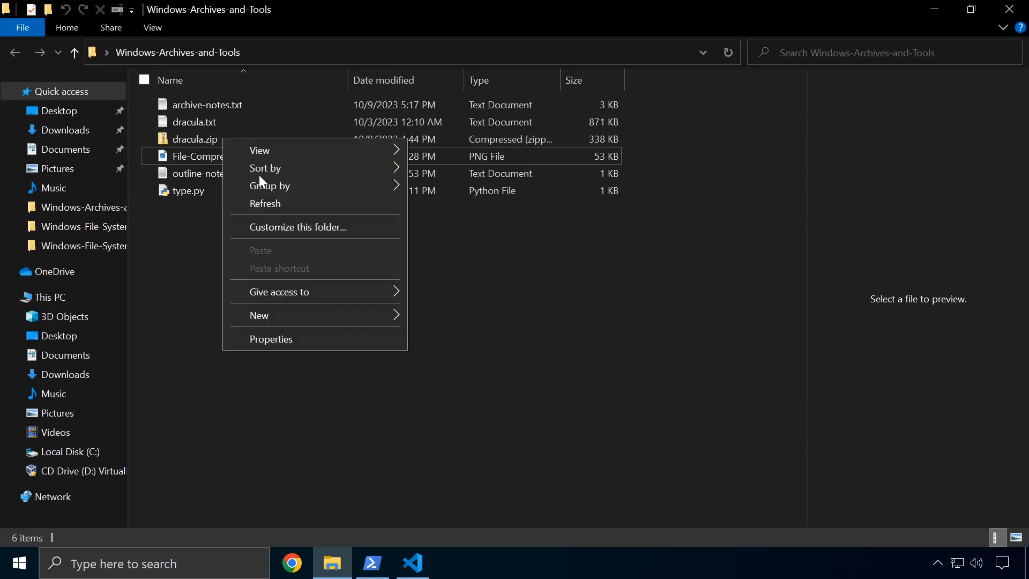
left_click(211, 255)
left_click(152, 139)
right_click(196, 138)
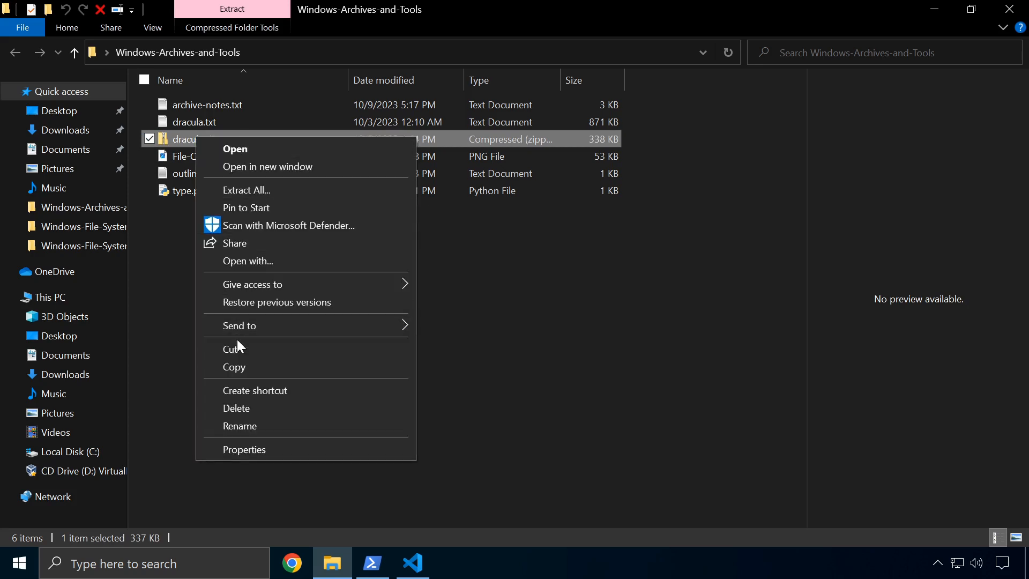
left_click(248, 407)
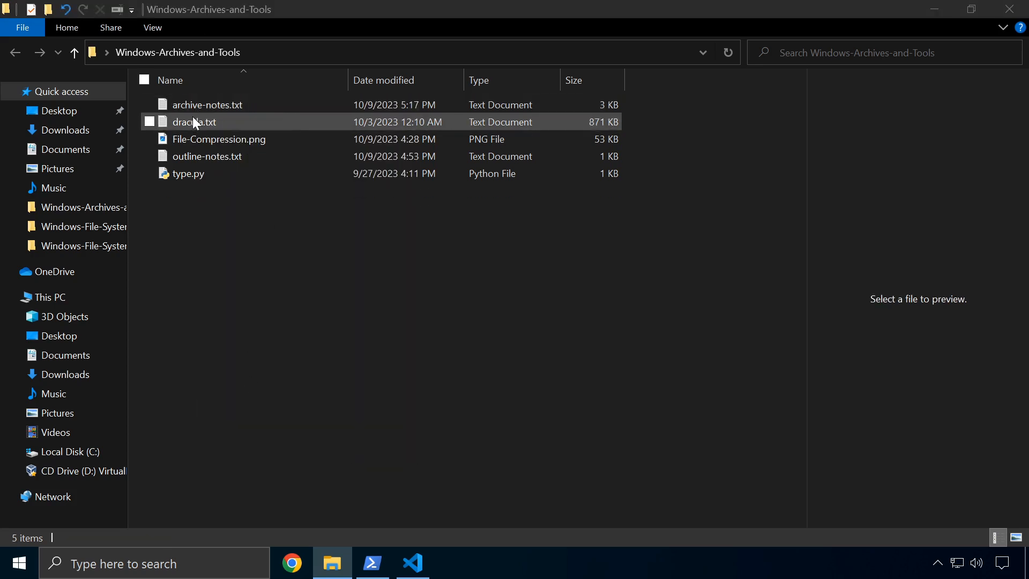
left_click_drag(587, 78, 358, 92)
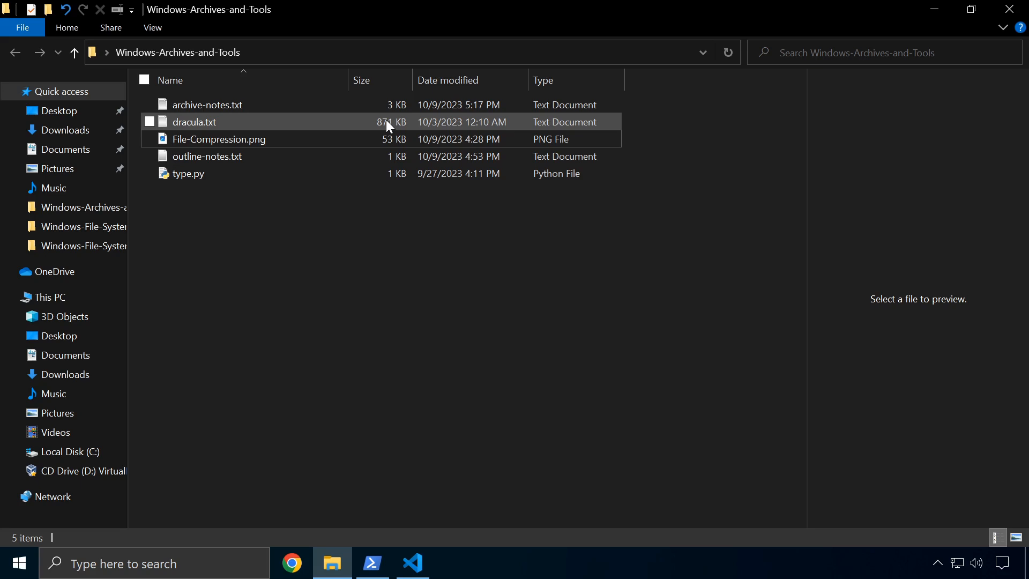
Send dracula.txt to a compressed (zipped) folder, keeping the default name dracula.zip
right_click(226, 123)
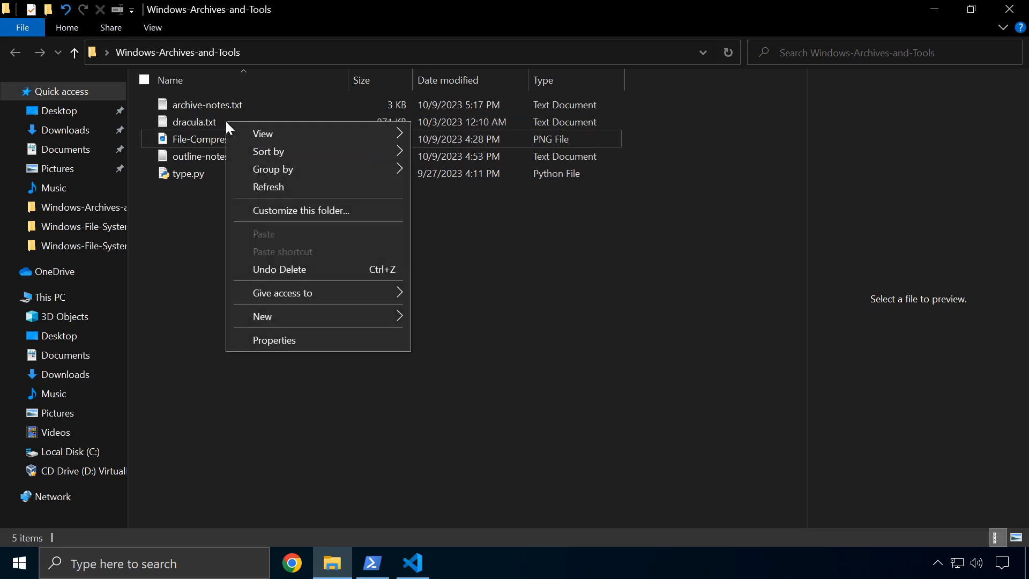
left_click(163, 128)
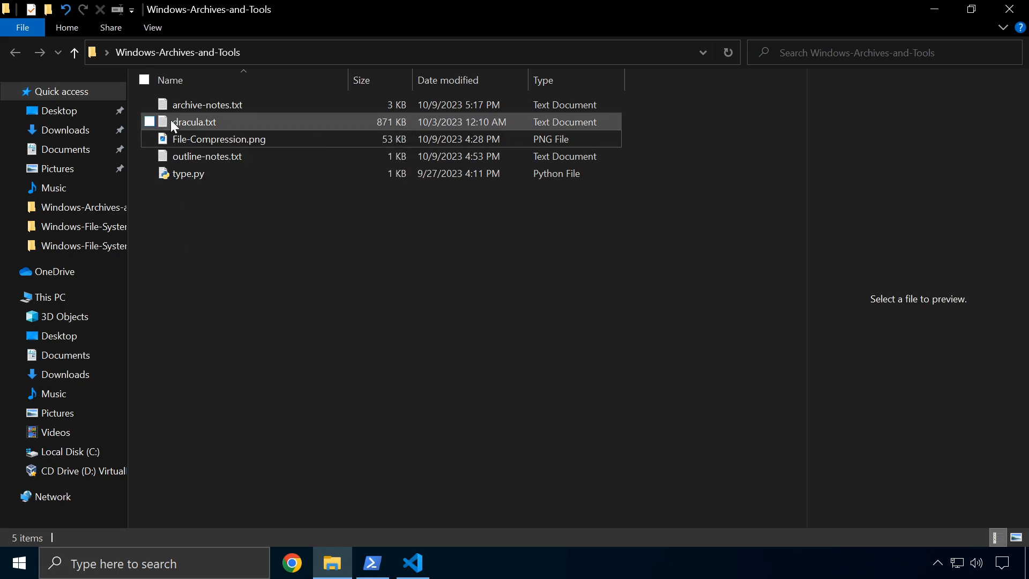
left_click(150, 123)
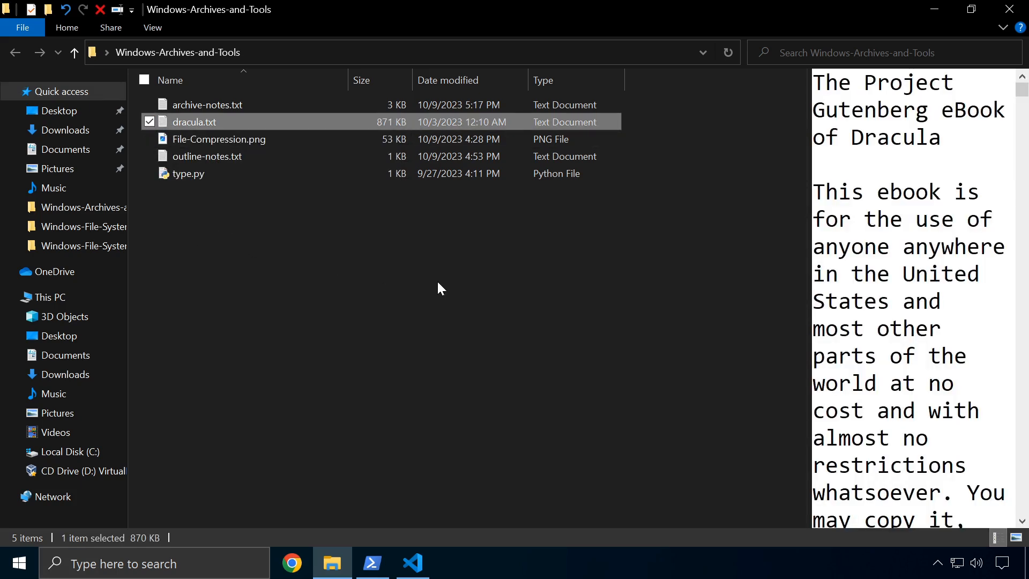
right_click(208, 125)
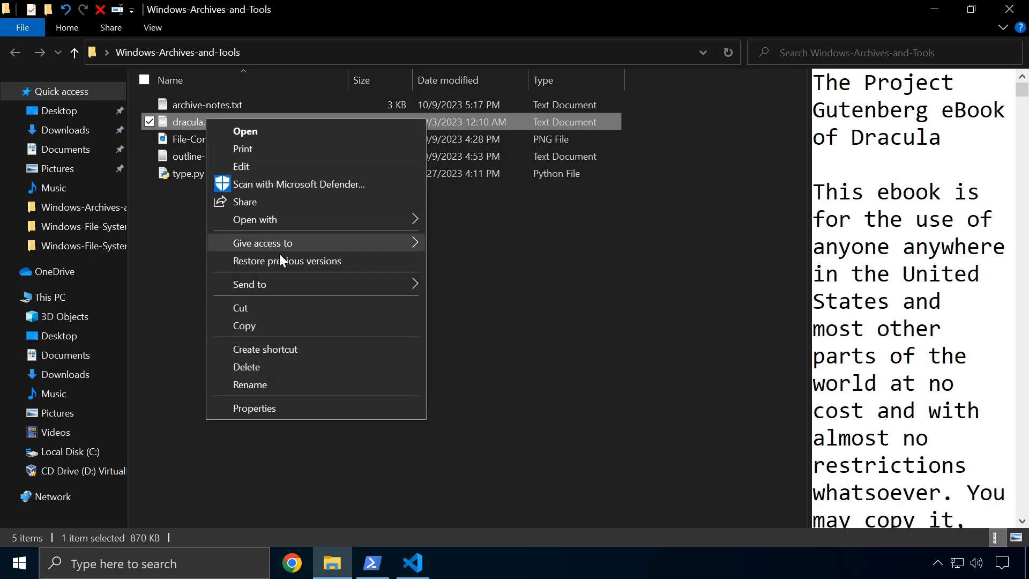
mouse_move(330, 285)
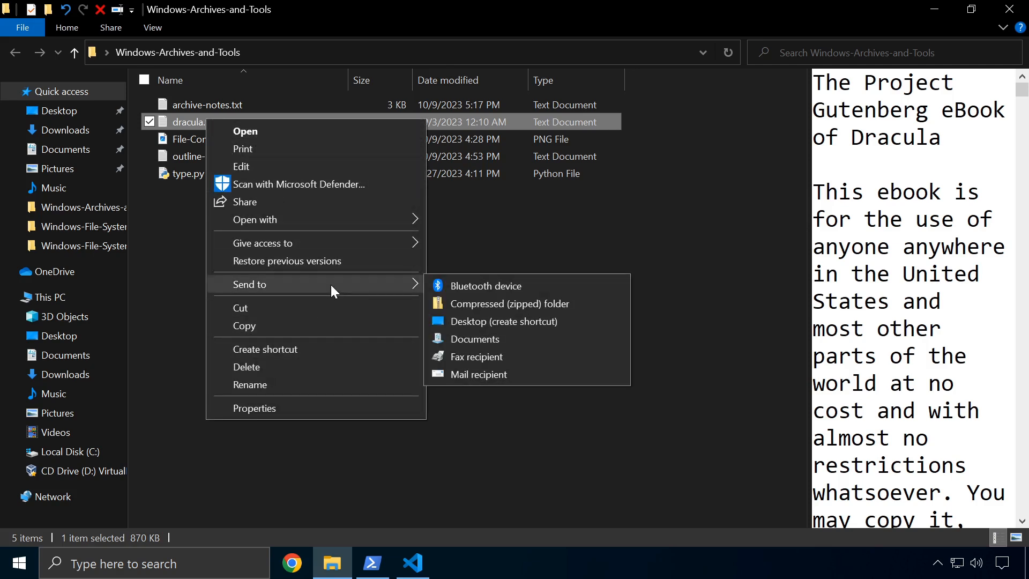
left_click(496, 306)
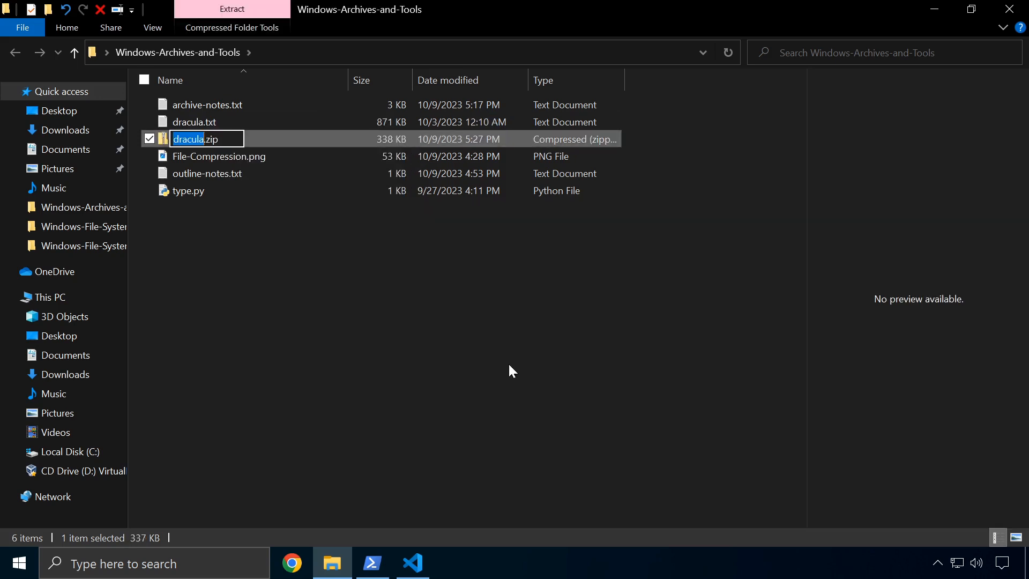
left_click(270, 254)
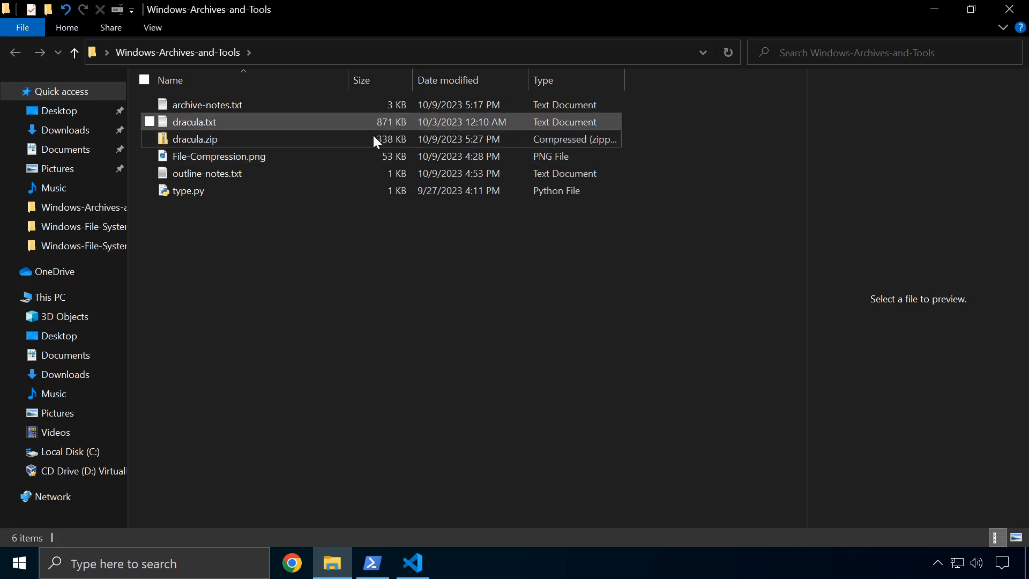
left_click(182, 189)
Delete the old dracula.zip archive from the folder
left_click(180, 176)
left_click(208, 227)
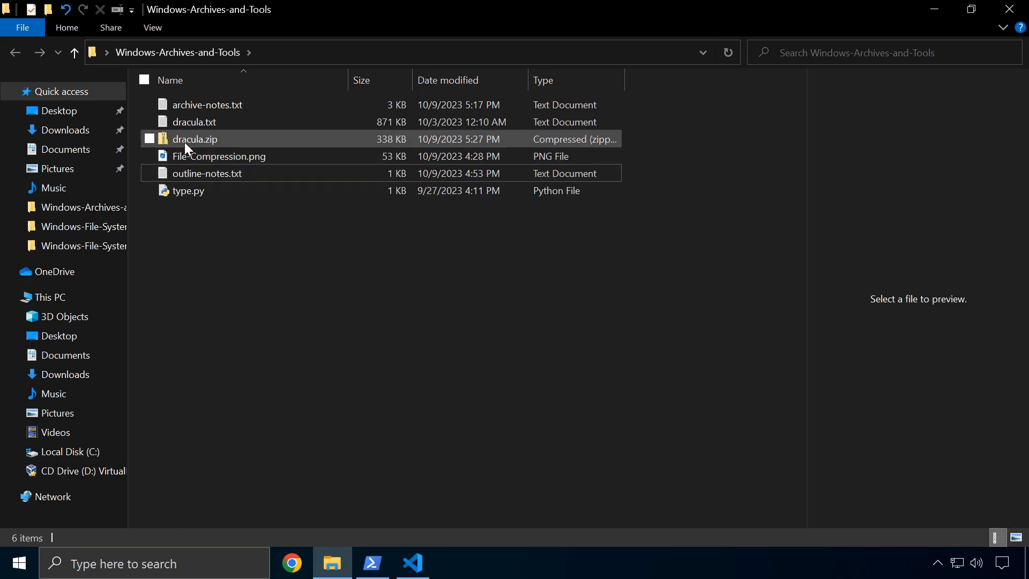
right_click(186, 141)
left_click(231, 413)
Select all five files: type.py, outline-notes.txt, File-Compression.png, dracula.txt and archive-notes.txt
left_click(184, 174)
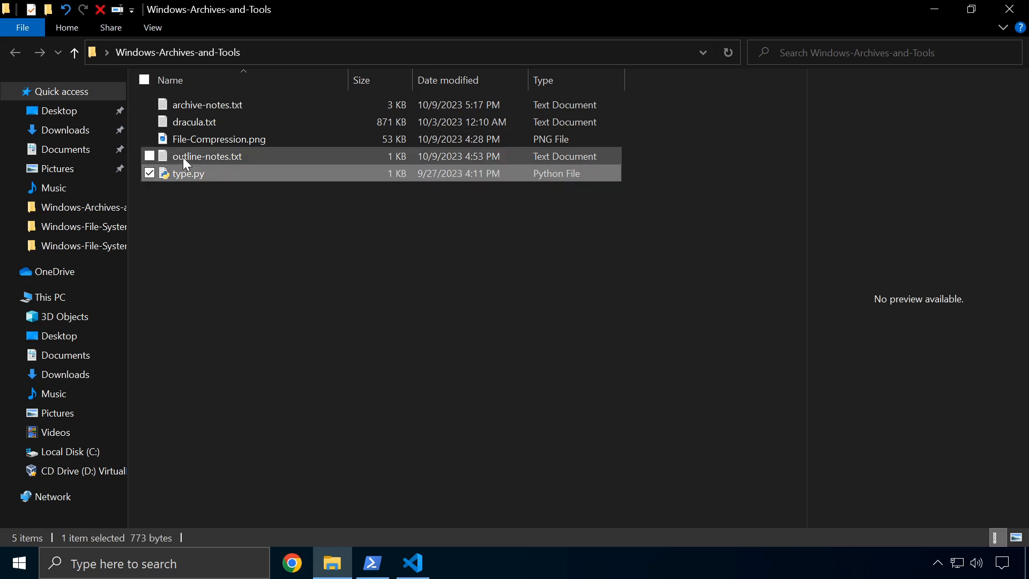
left_click(182, 157, "ctrl")
left_click(182, 140, "ctrl")
left_click(180, 122, "ctrl")
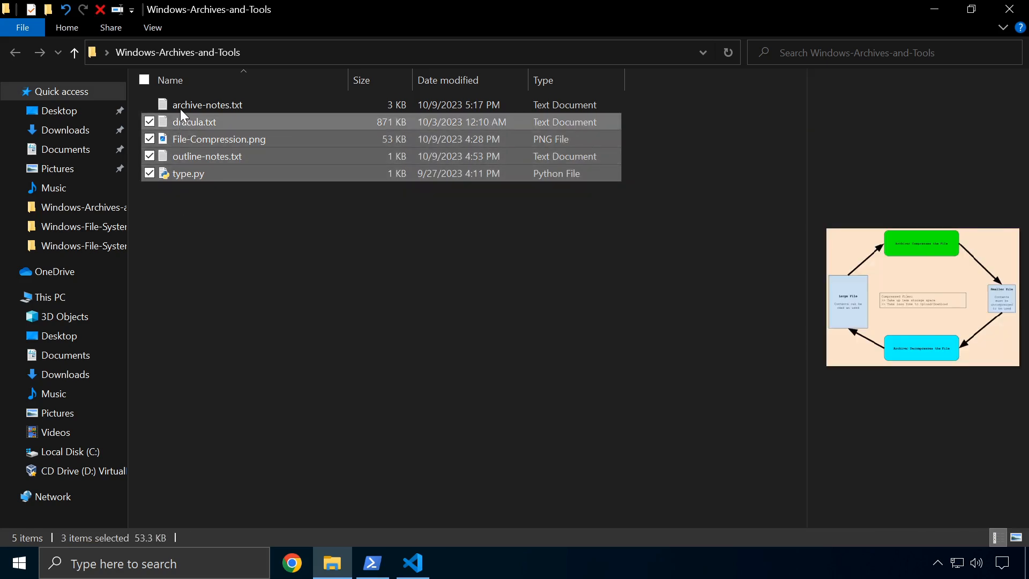
left_click(182, 104, "ctrl")
right_click(224, 174)
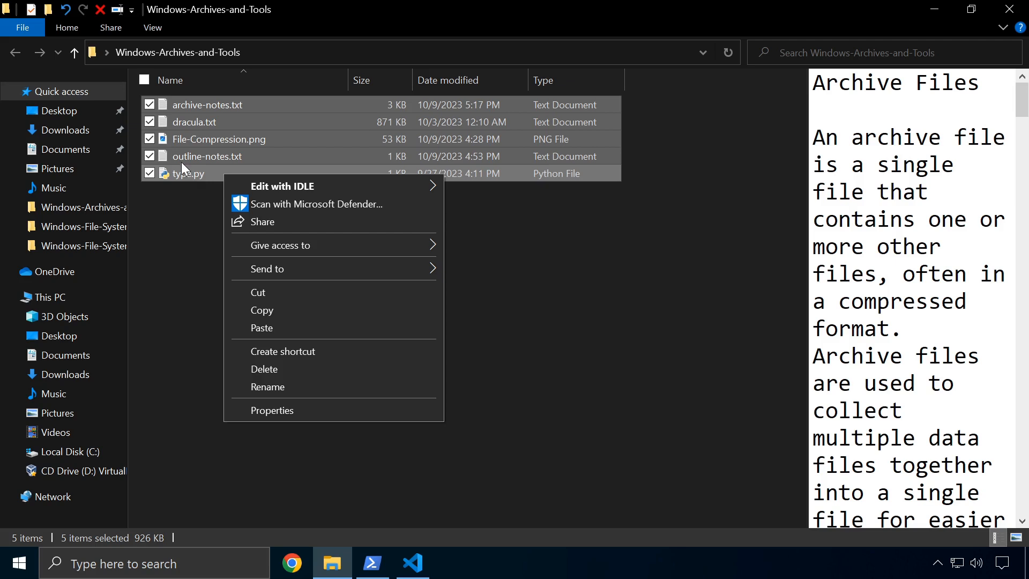
left_click(192, 233)
left_click_drag(253, 201, 217, 102)
left_click_drag(349, 221, 201, 104)
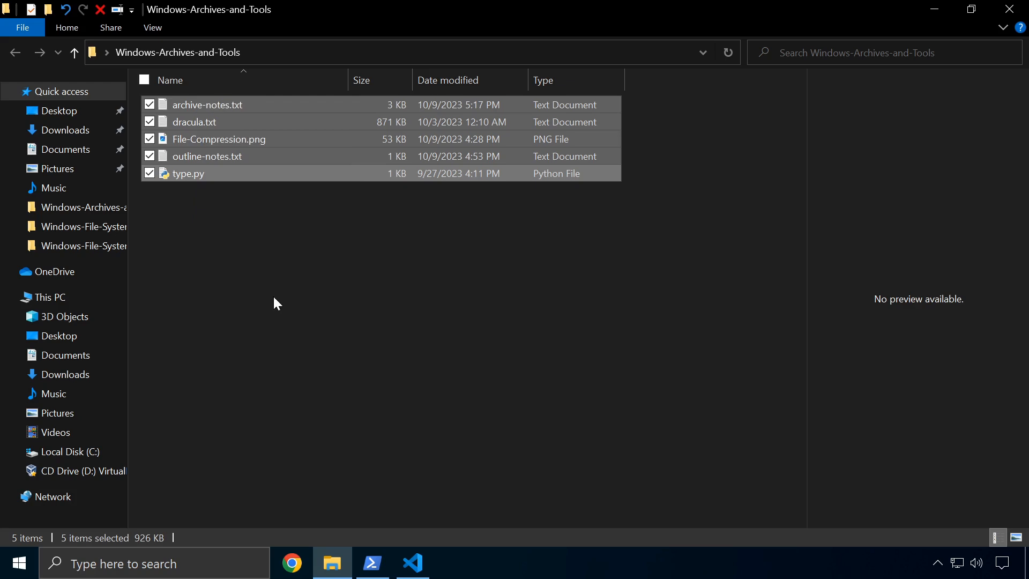
Compress the five selected files into a zipped folder named files.zip
right_click(290, 170)
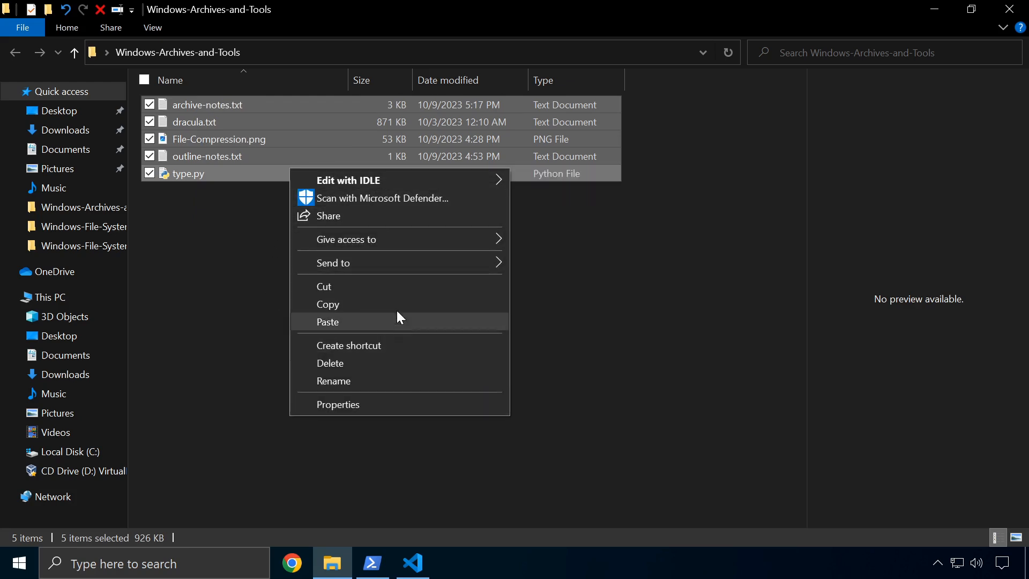
mouse_move(391, 262)
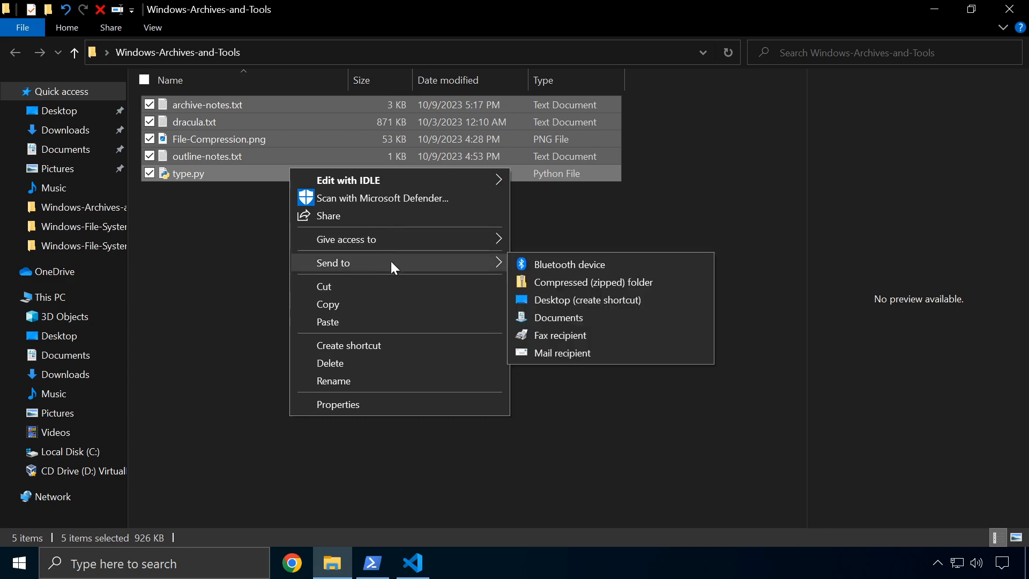
left_click(562, 279)
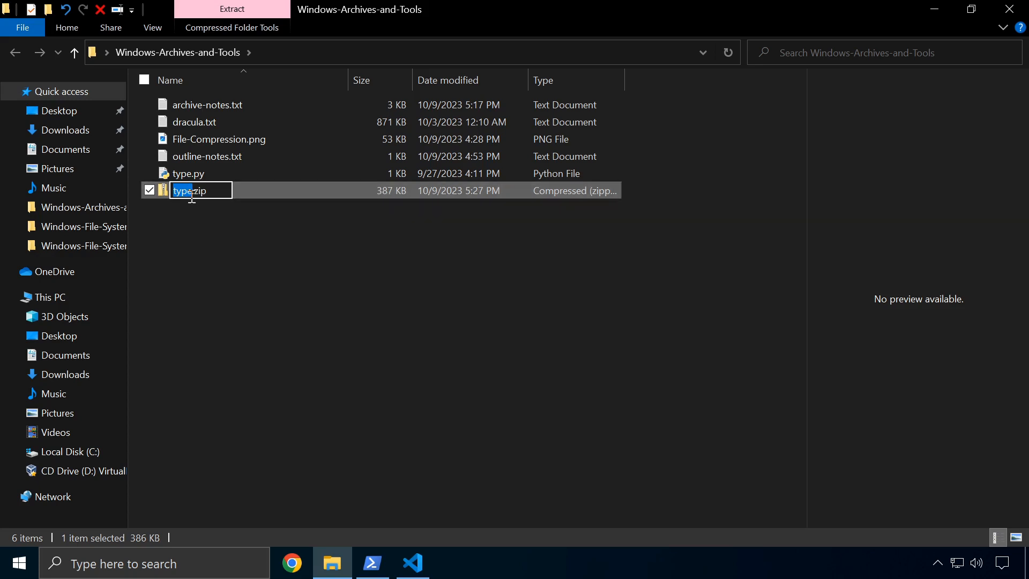
key("BackSpace")
type("fo")
key("BackSpace")
key("BackSpace")
type("files")
key("Return")
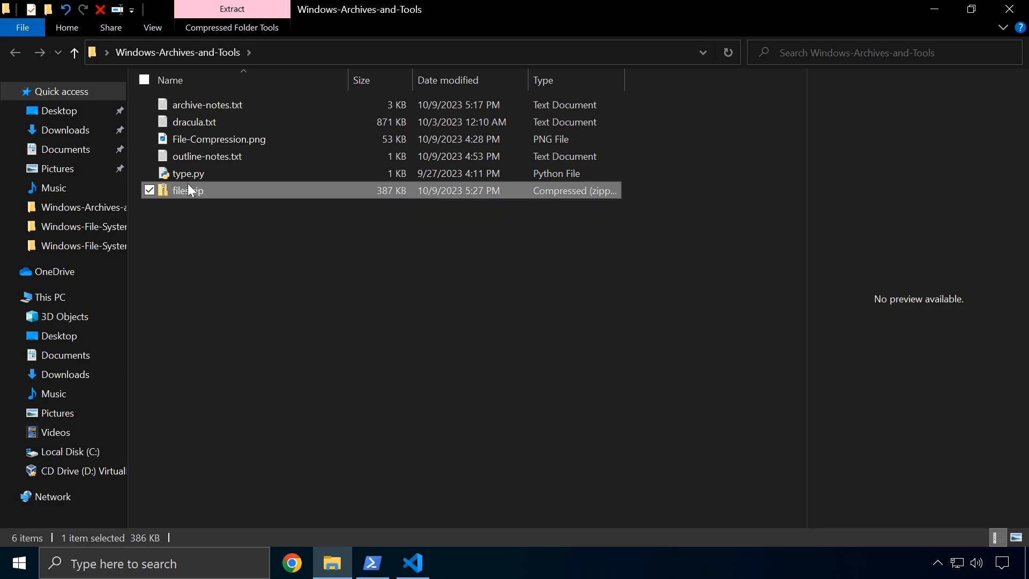
left_click(229, 221)
mouse_move(173, 191)
left_mouse_down()
mouse_move(212, 251)
mouse_move(178, 191)
left_mouse_up()
Extract All from files.zip to the default files folder, with 'Show extracted files when complete' unticked
left_click(172, 202)
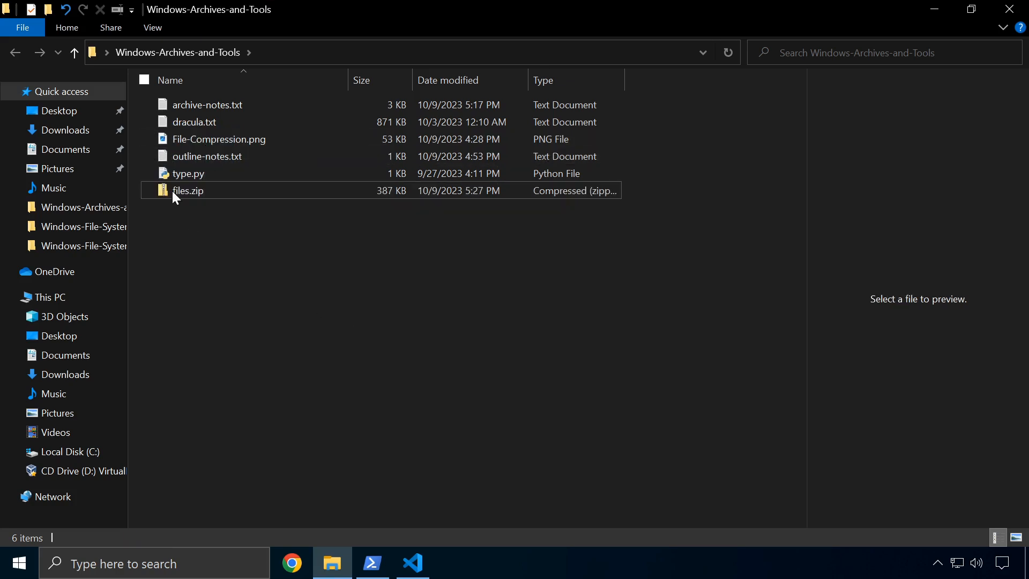
left_click(180, 192)
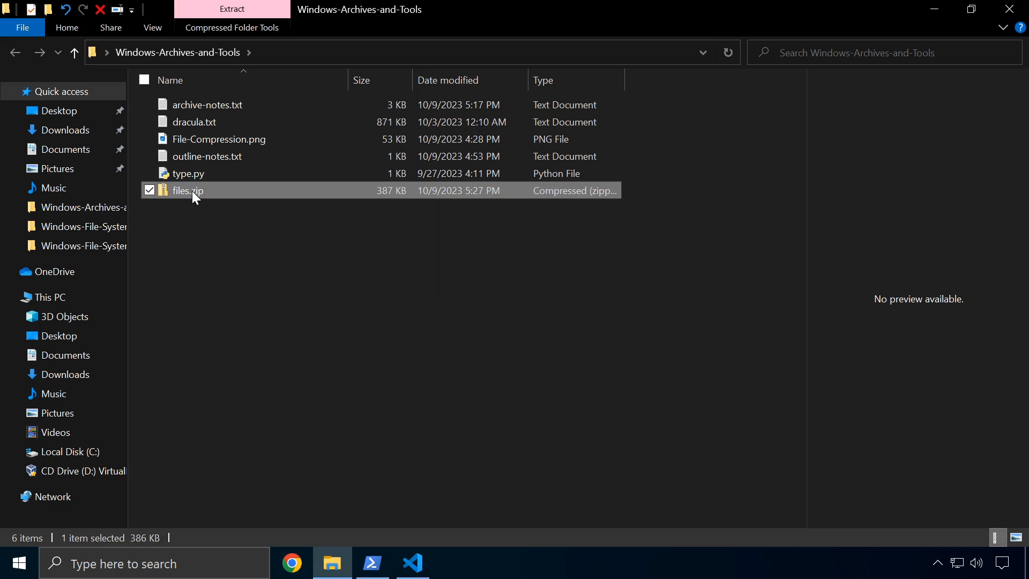
right_click(192, 192)
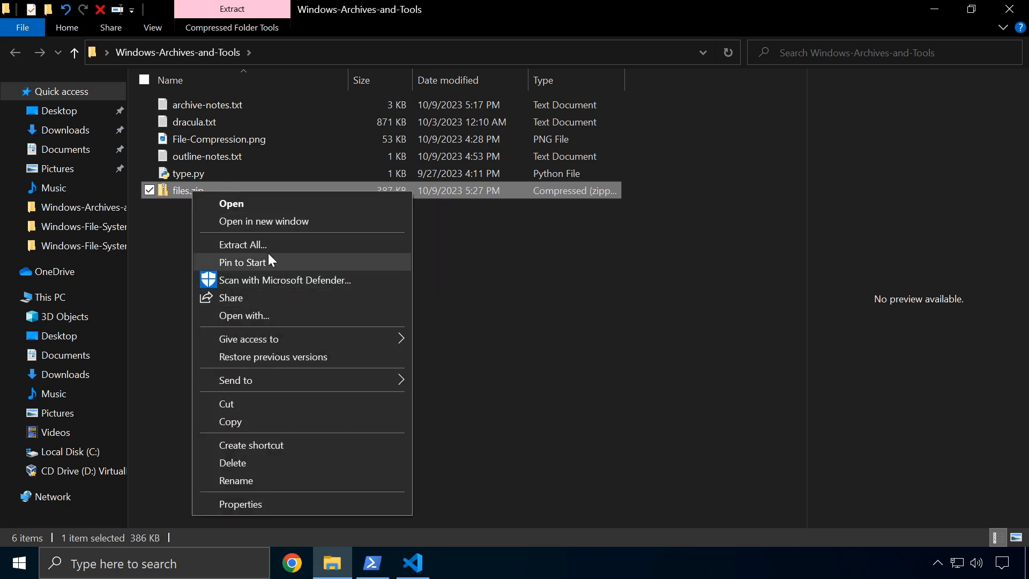
left_click(242, 246)
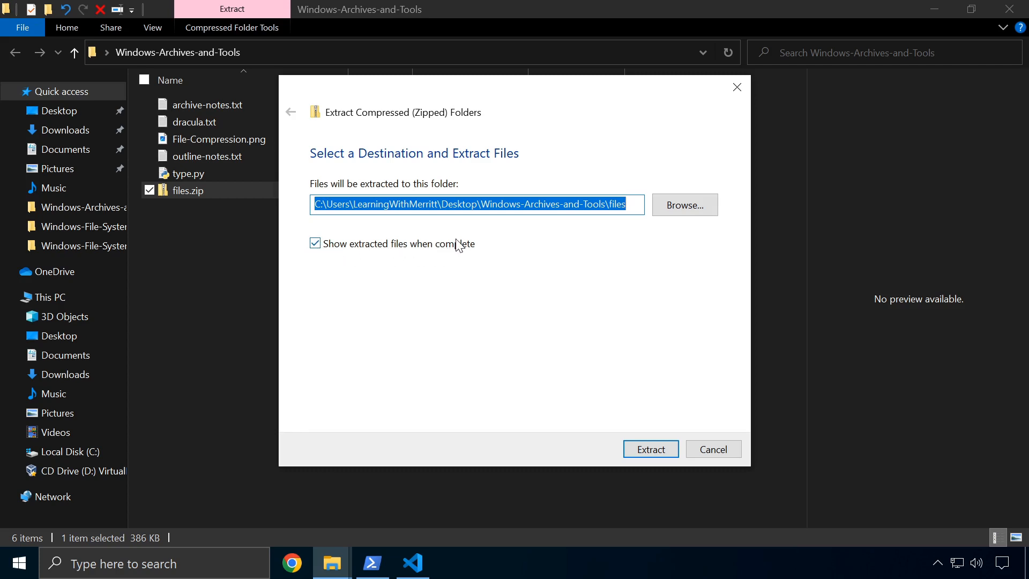
left_click(315, 245)
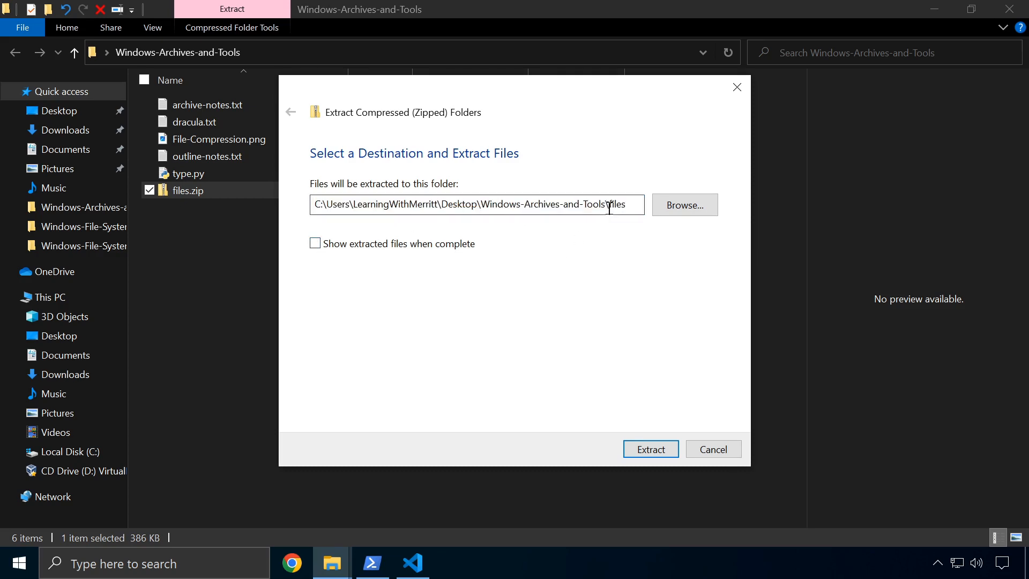
left_click(682, 213)
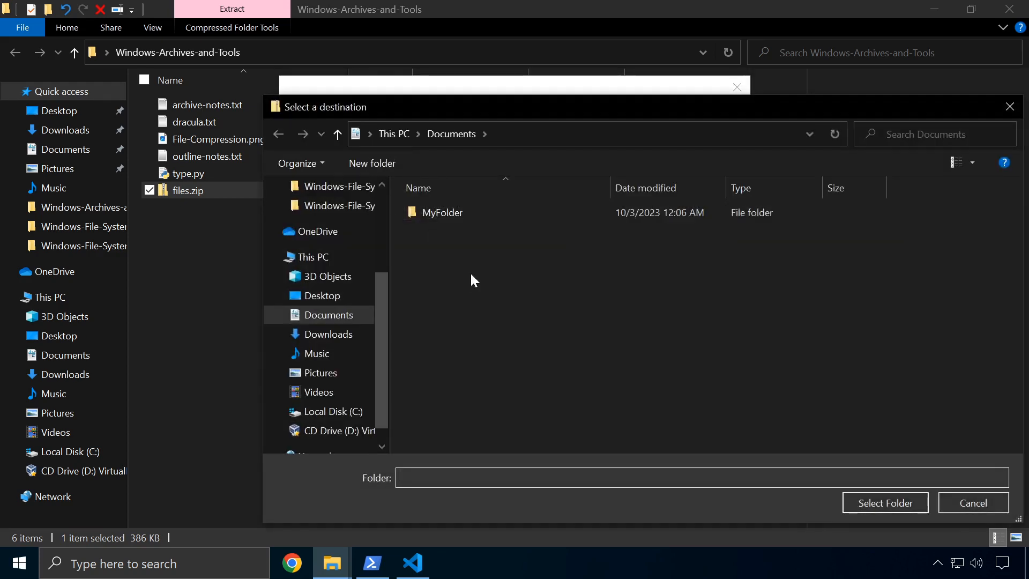
left_click(972, 503)
left_click_drag(628, 206, 609, 204)
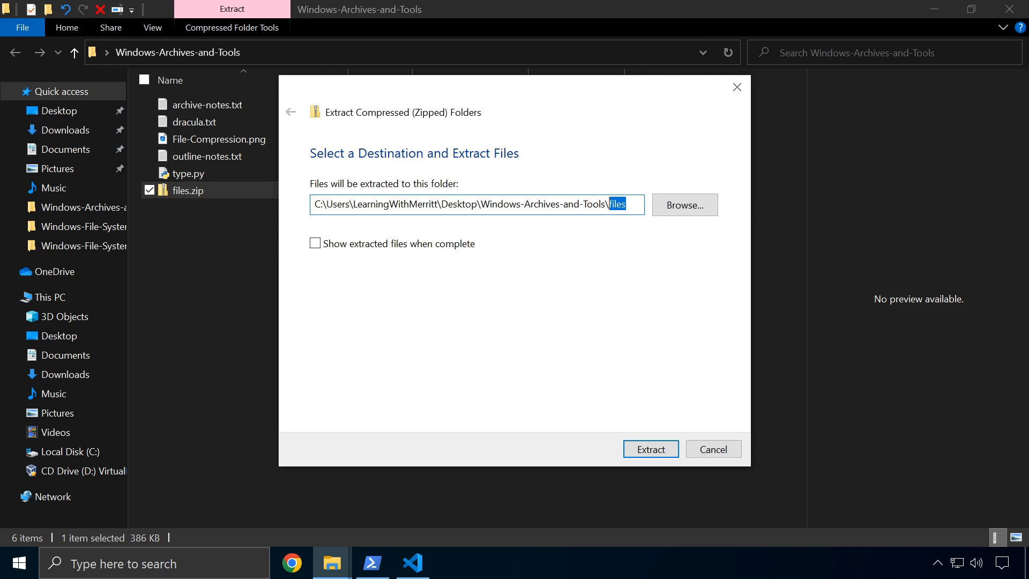
left_click(648, 449)
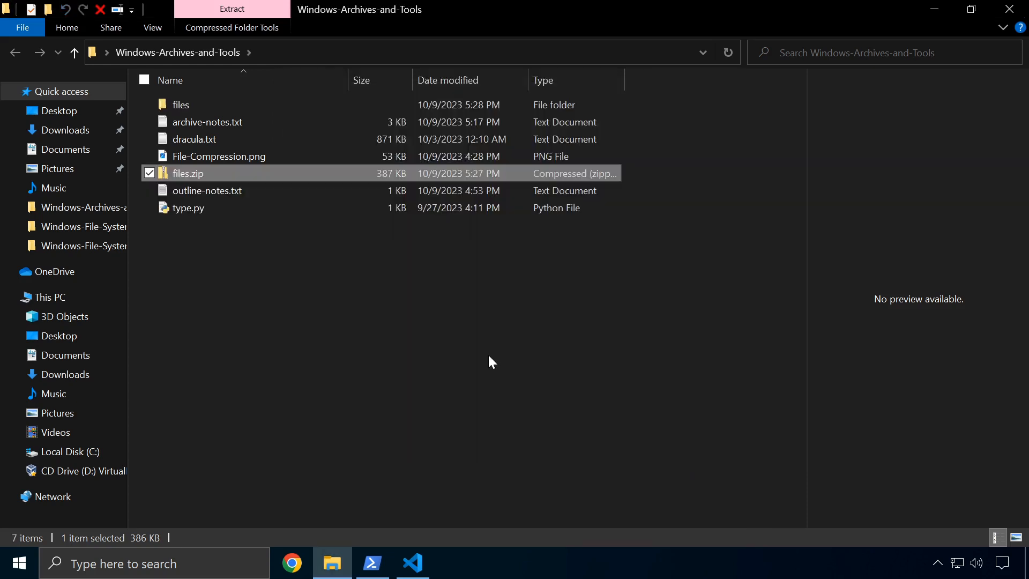
left_click(279, 286)
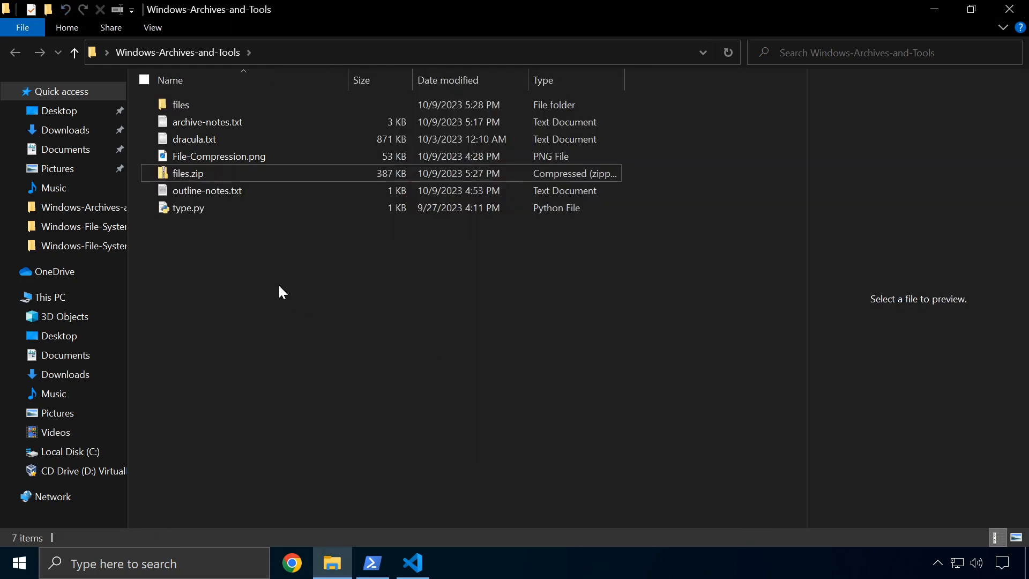
Open the extracted files folder and move its Size column ahead of Date modified, then back
double_click(177, 105)
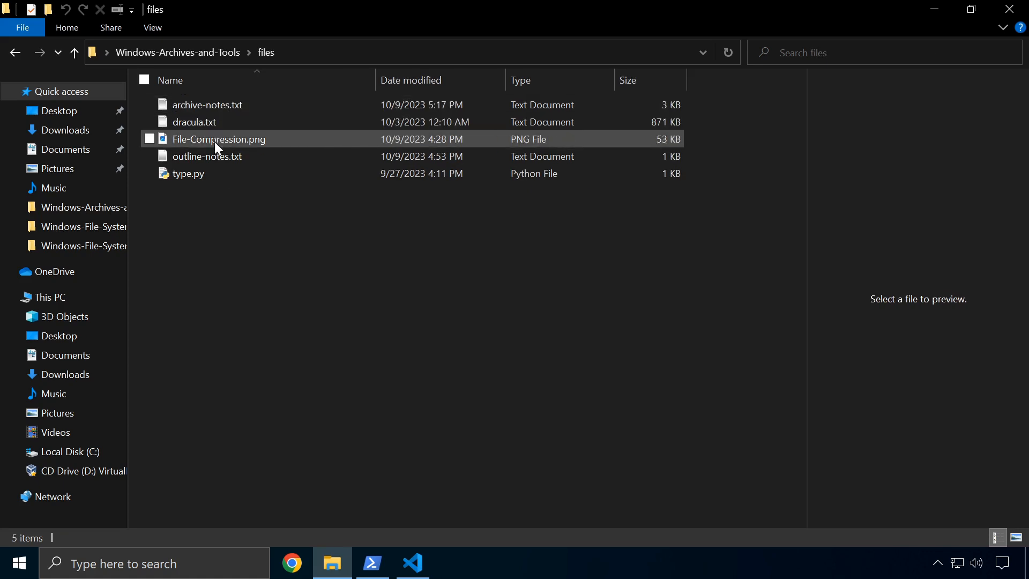
left_click(210, 45)
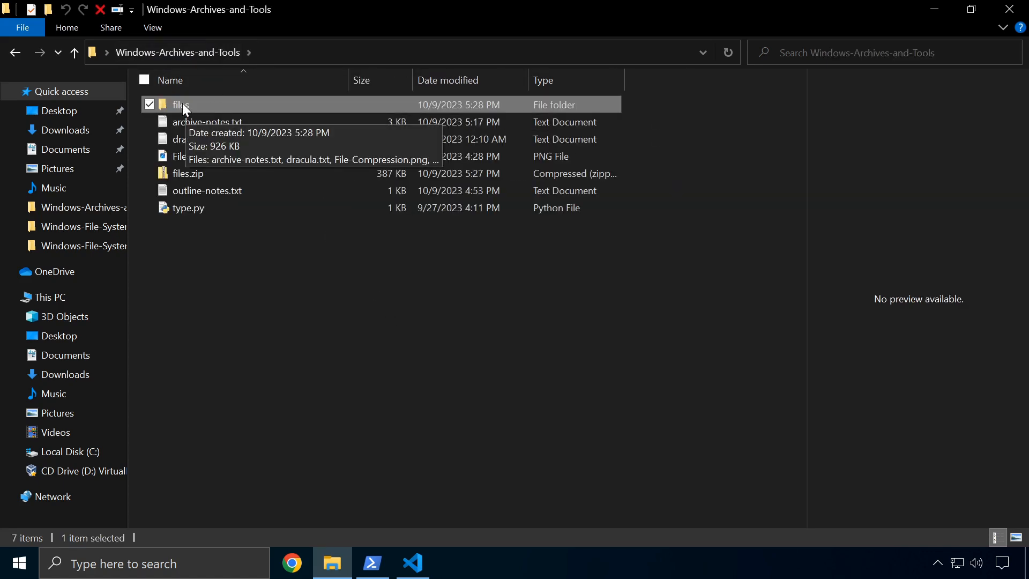
double_click(182, 102)
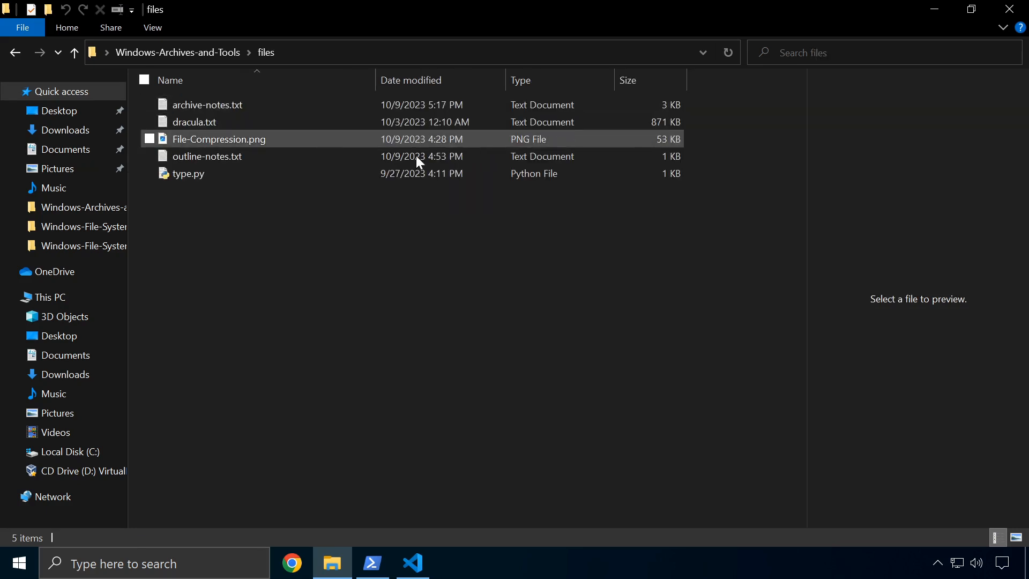
left_click_drag(649, 86, 355, 91)
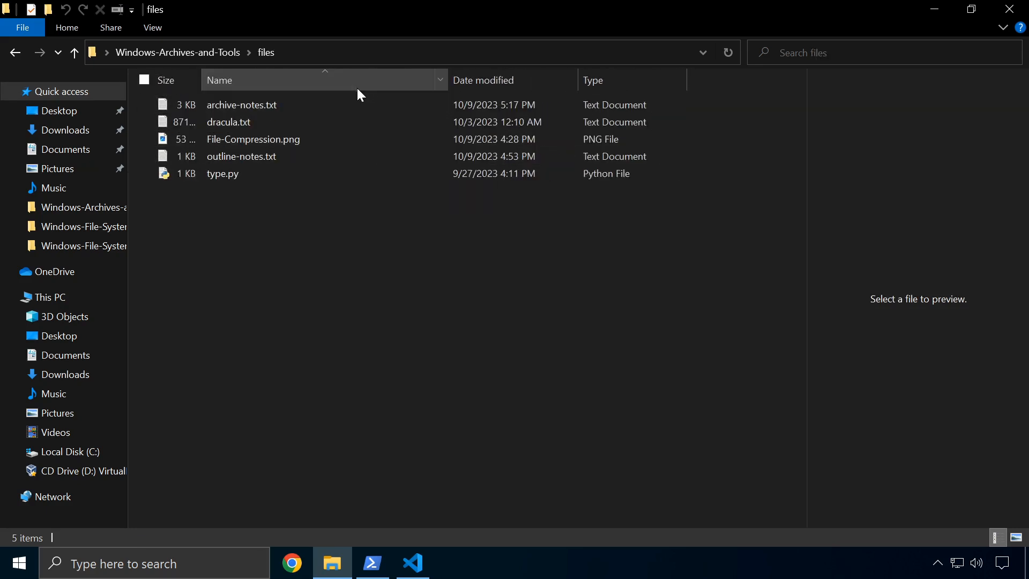
left_click_drag(182, 83, 399, 86)
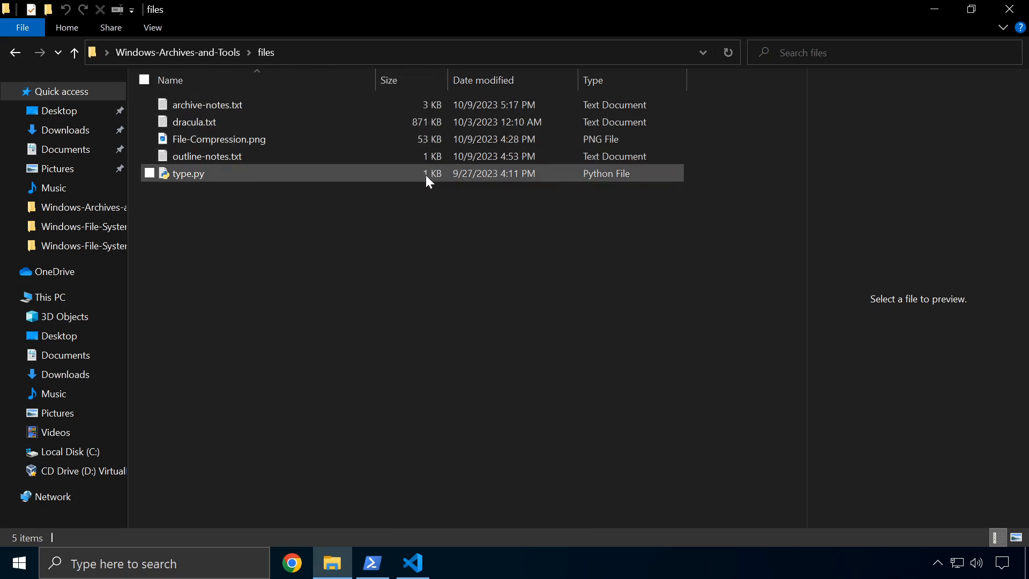
Return to Windows-Archives-and-Tools and delete the files folder with the Delete key
left_click(175, 46)
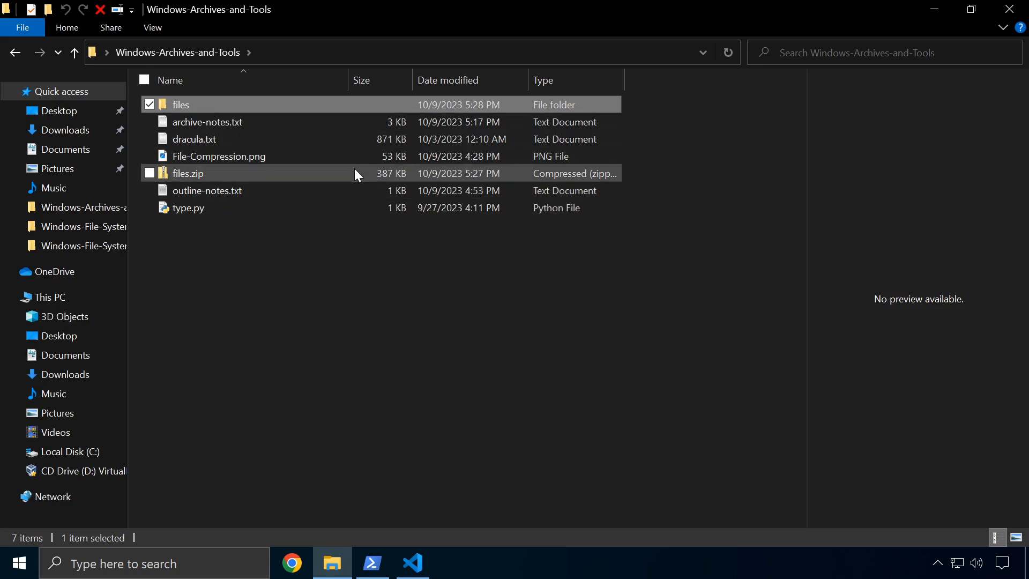
left_click(340, 252)
left_click(149, 173)
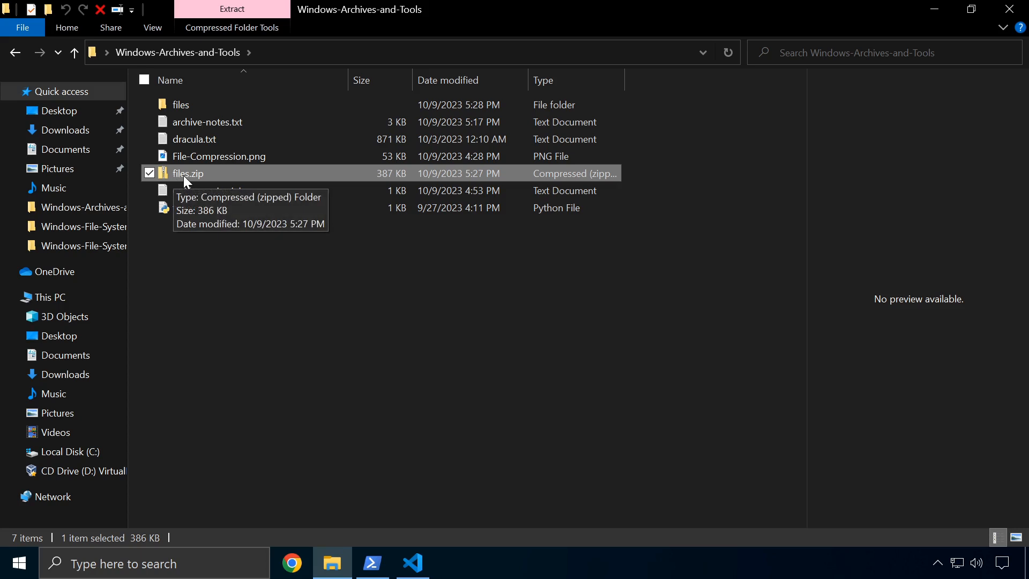
left_click(183, 176)
left_click(189, 104)
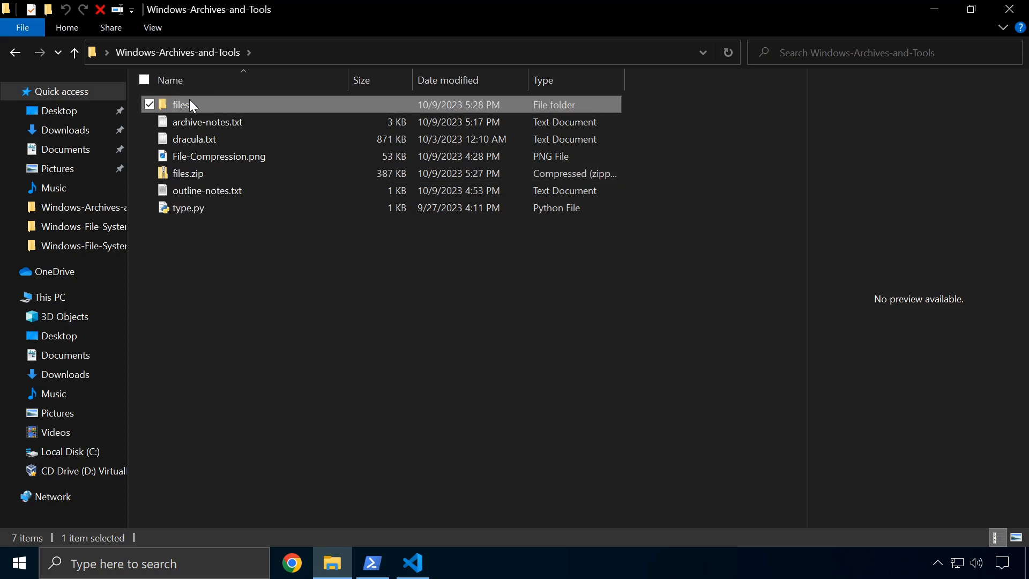
key("Delete")
Extract all of files.zip from the Extract tab with 'Show extracted files when complete' ticked
left_click(182, 160)
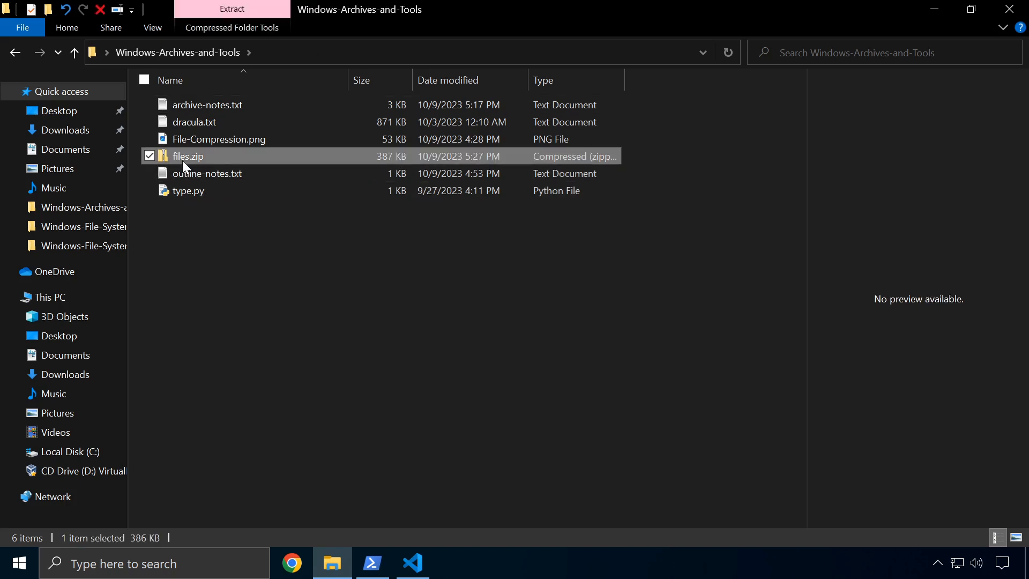
left_click(217, 8)
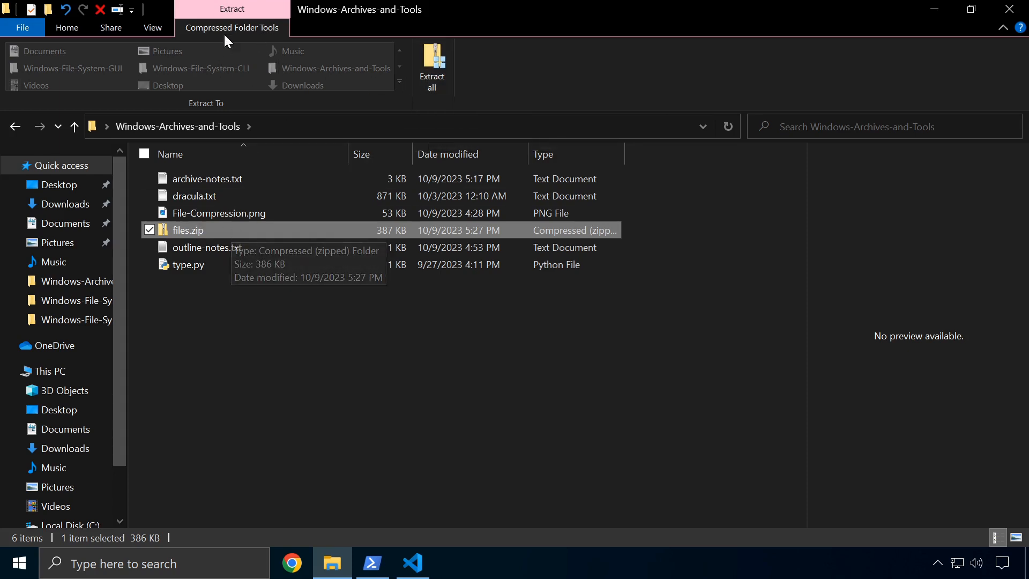
left_click(429, 67)
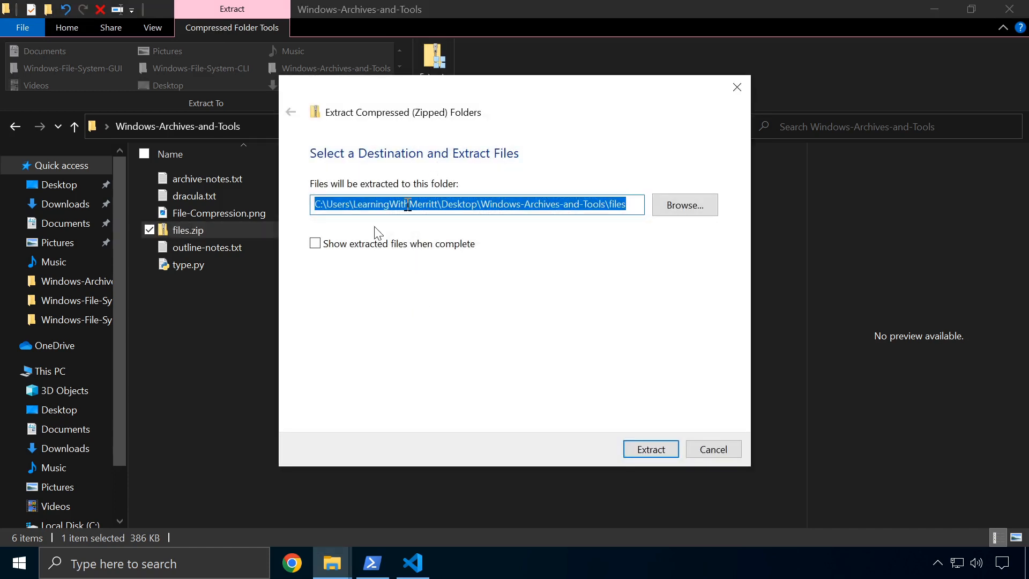
left_click(320, 244)
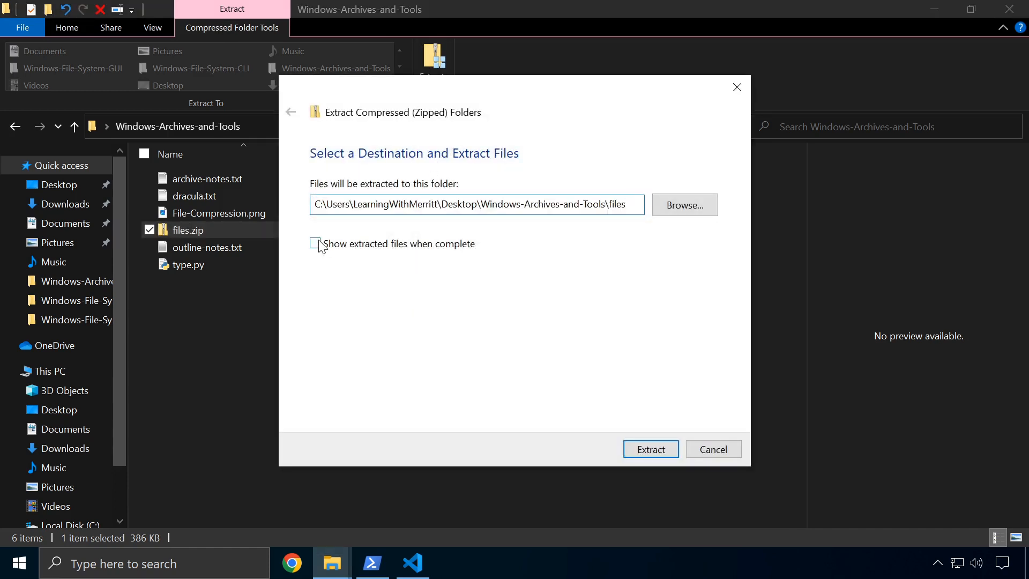
left_click(659, 451)
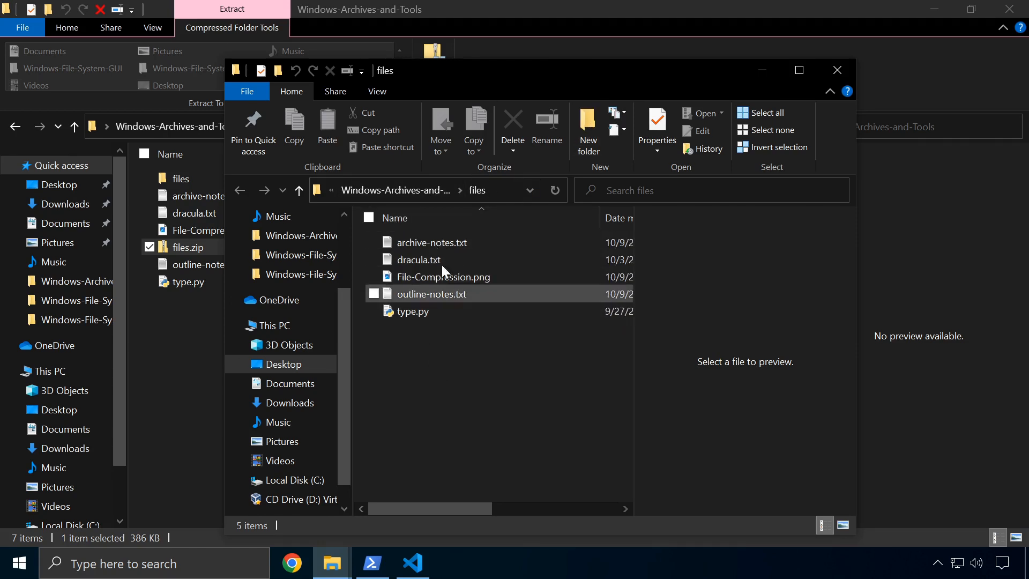
View archive-notes.txt from the extracted folder in Notepad, then close Notepad and the files window
left_click(427, 248)
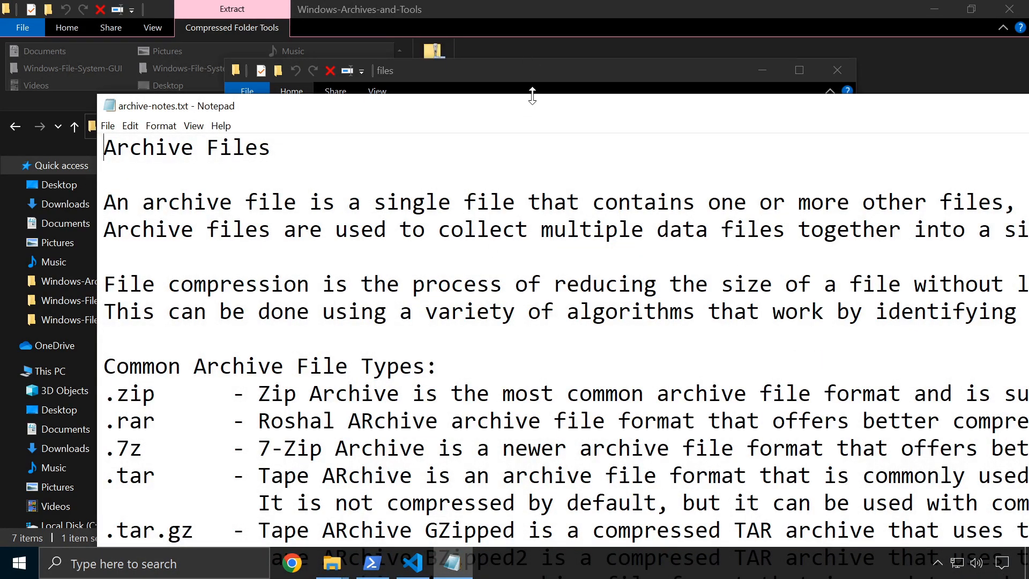
left_click_drag(525, 105, 253, 125)
left_click(829, 128)
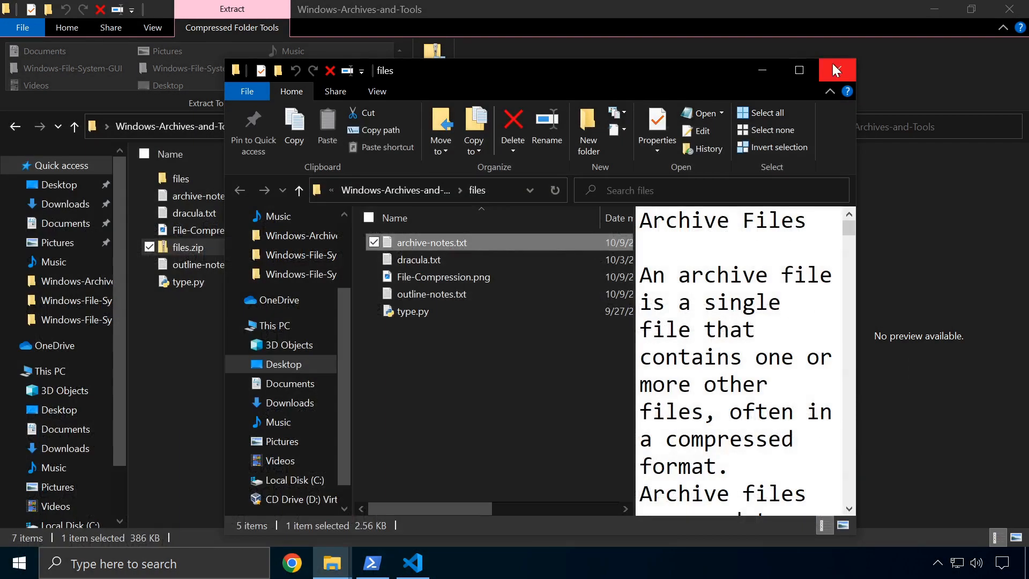
left_click(830, 64)
double_click(234, 246)
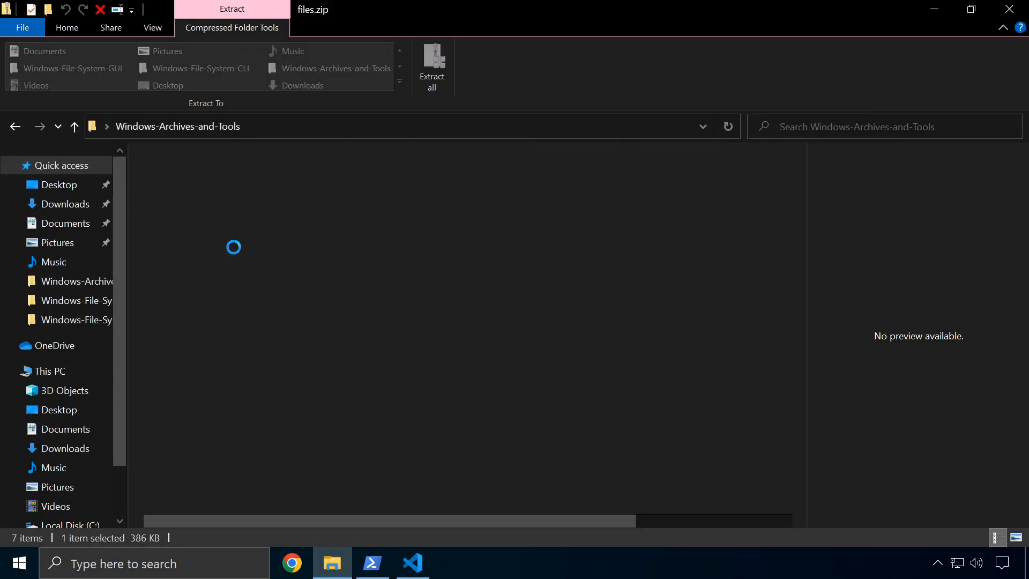
double_click(229, 177)
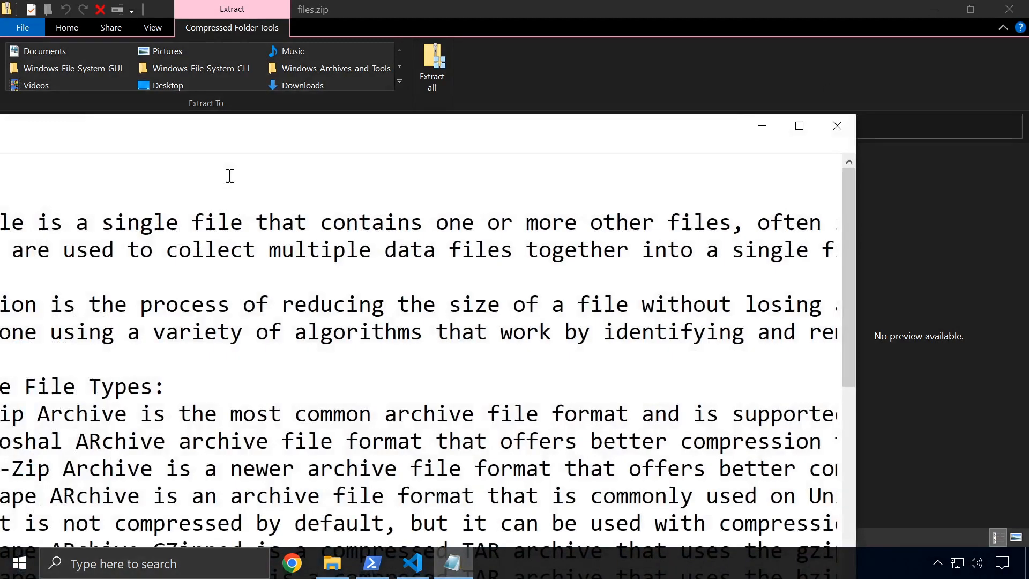
left_click(832, 128)
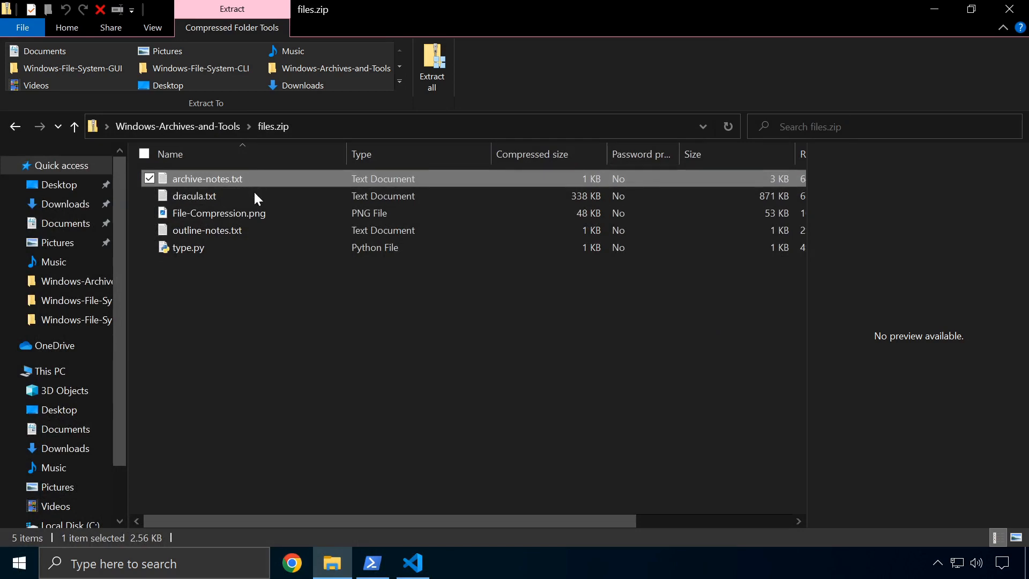
left_click(208, 218)
double_click(207, 217)
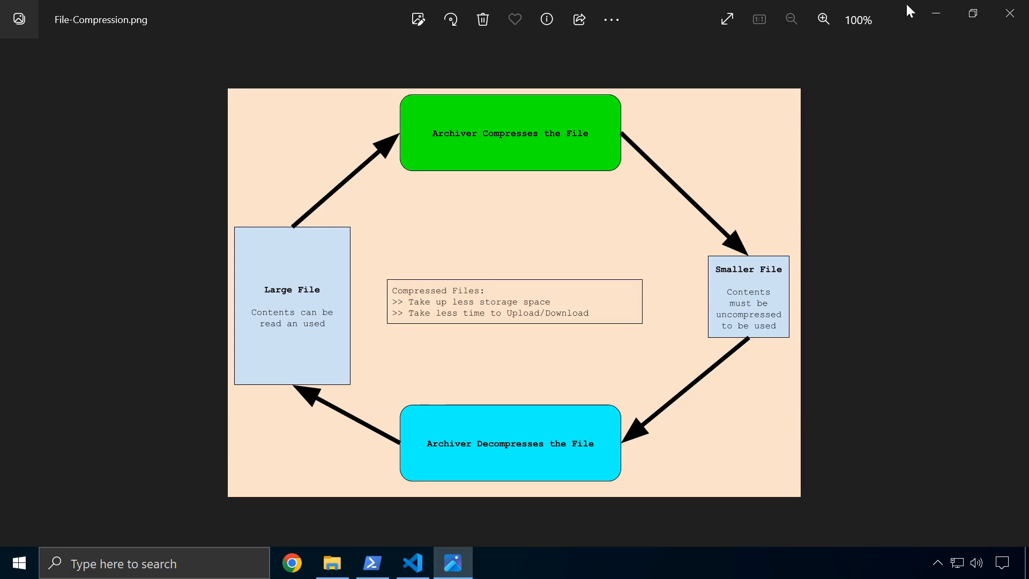
left_click(1009, 13)
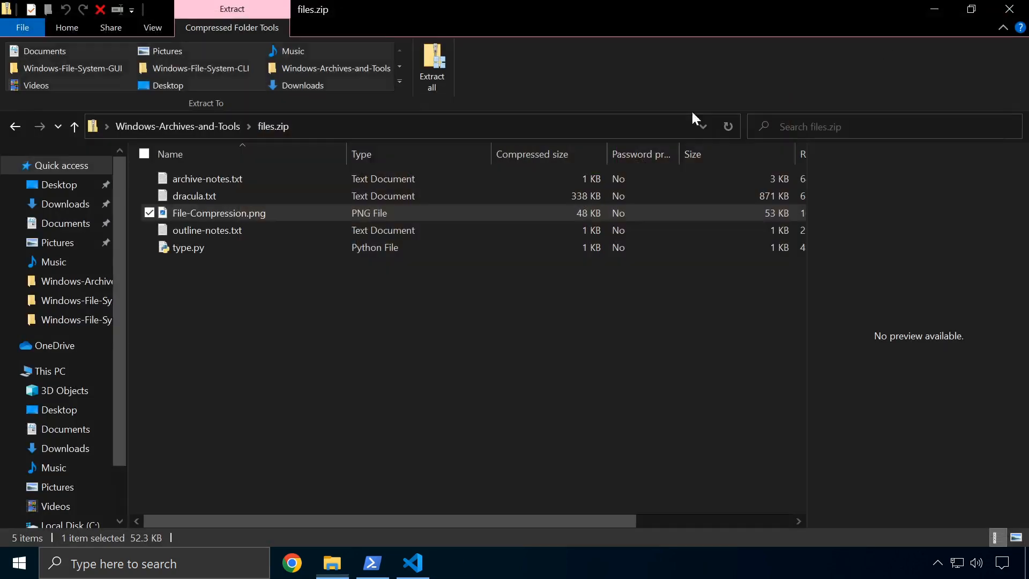
left_click(213, 236)
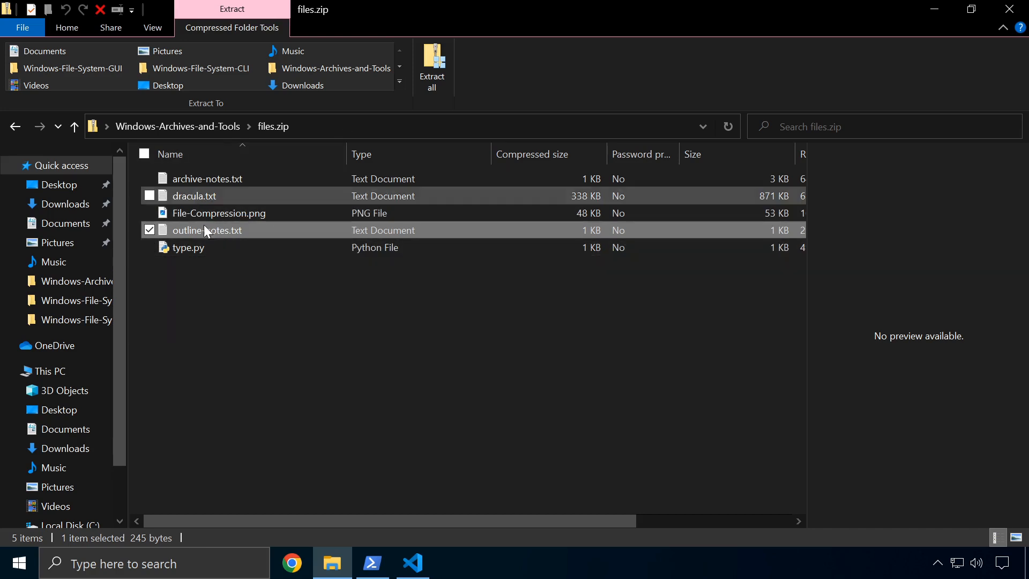
left_click(179, 126)
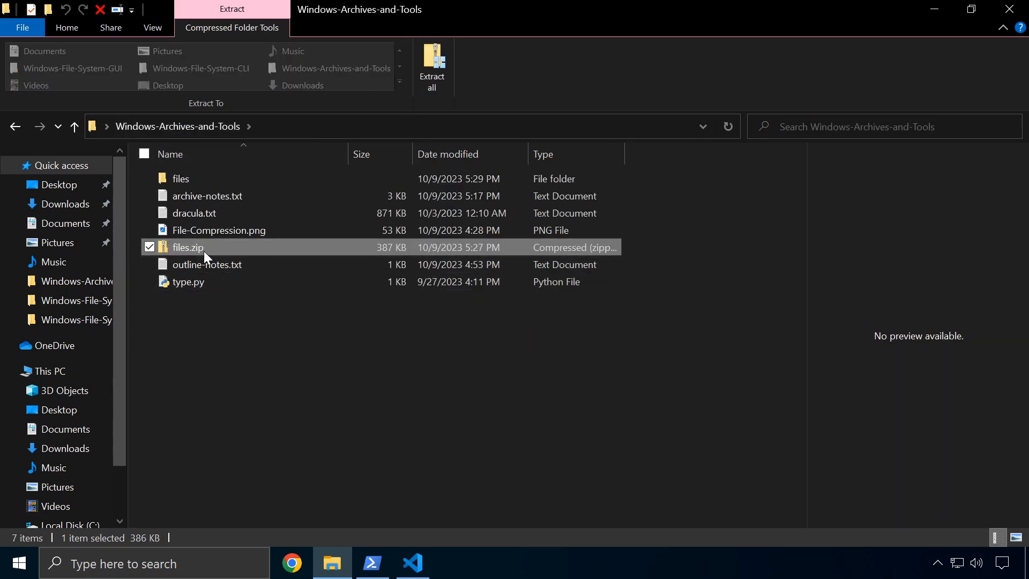
double_click(204, 247)
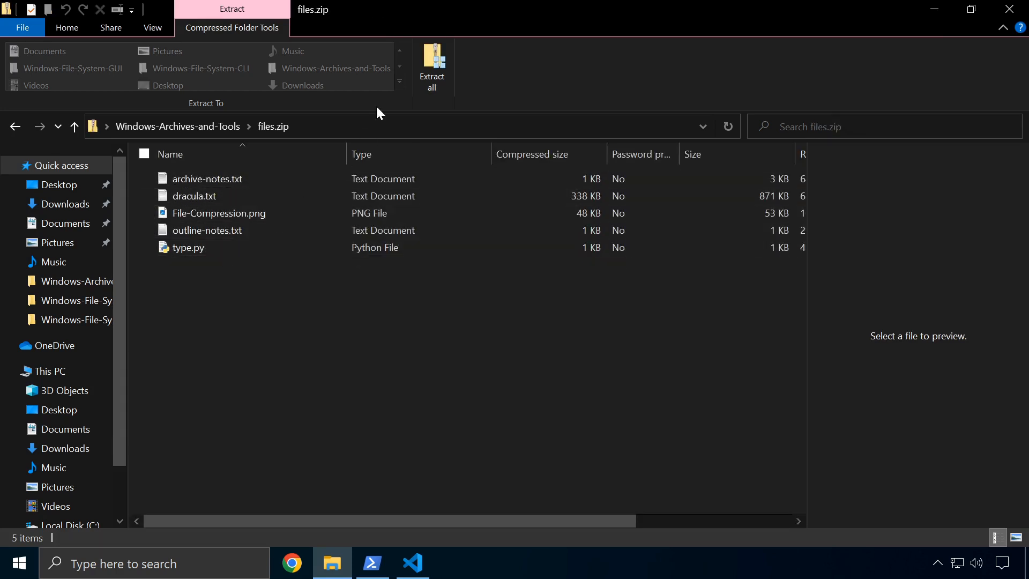
left_click(14, 127)
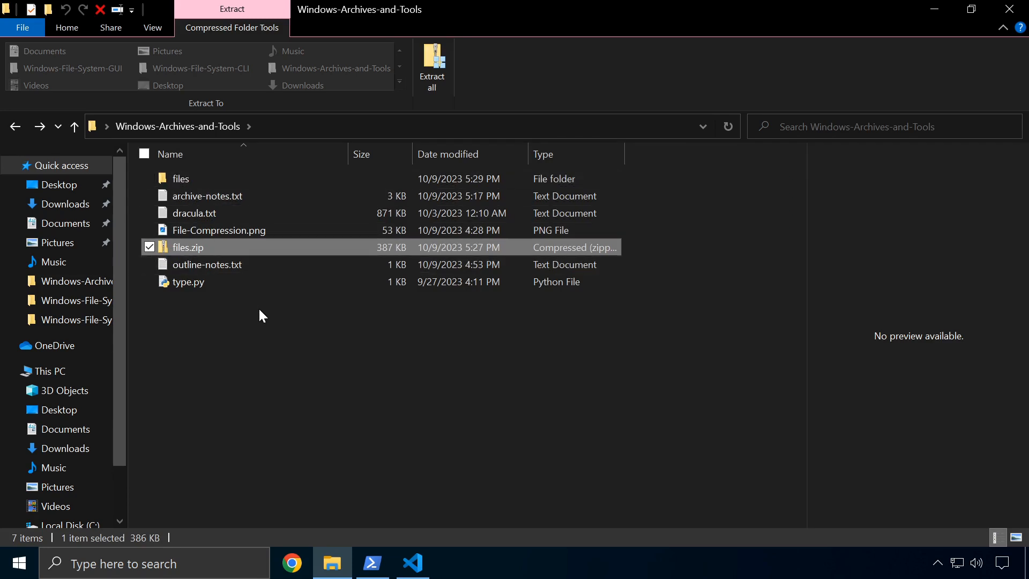
Delete files.zip, then the files folder, each through its right-click menu
right_click(205, 249)
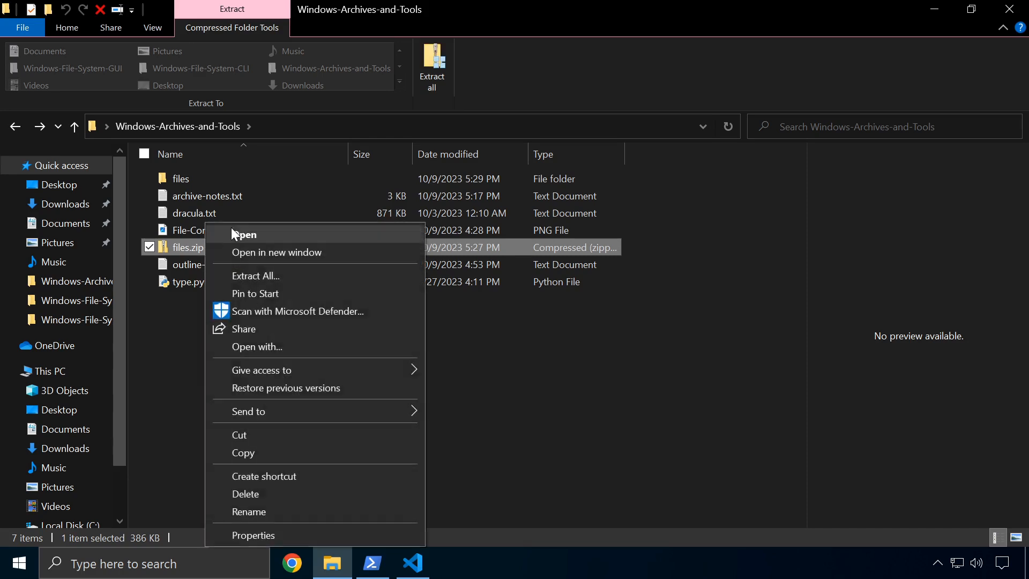
left_click(267, 493)
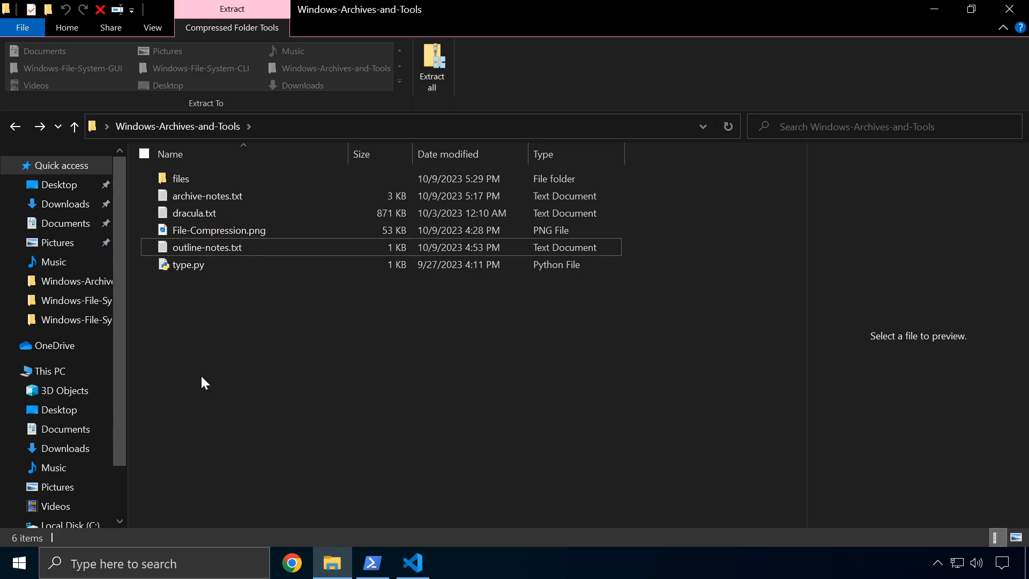
left_click(185, 180)
right_click(184, 181)
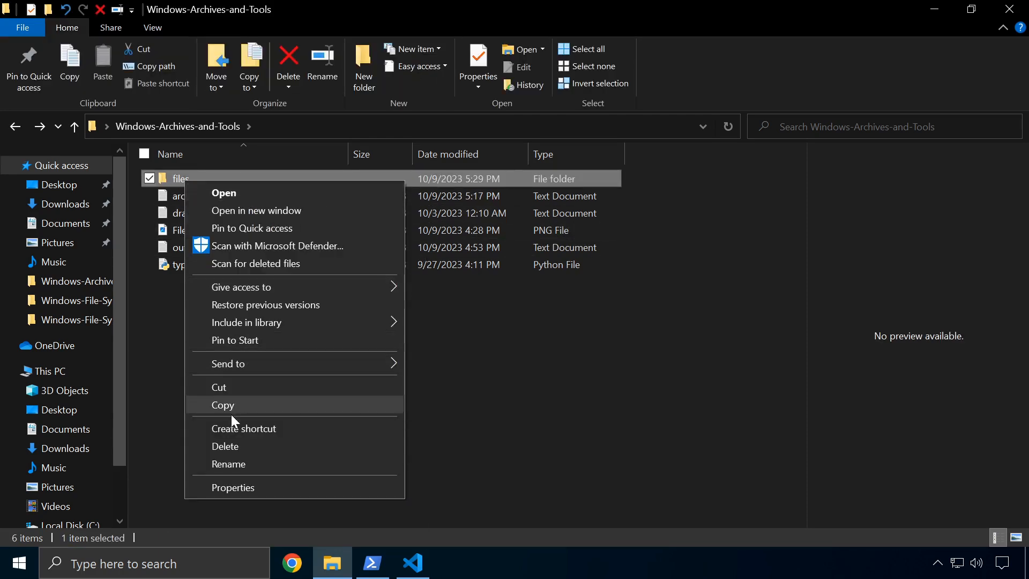
left_click(235, 447)
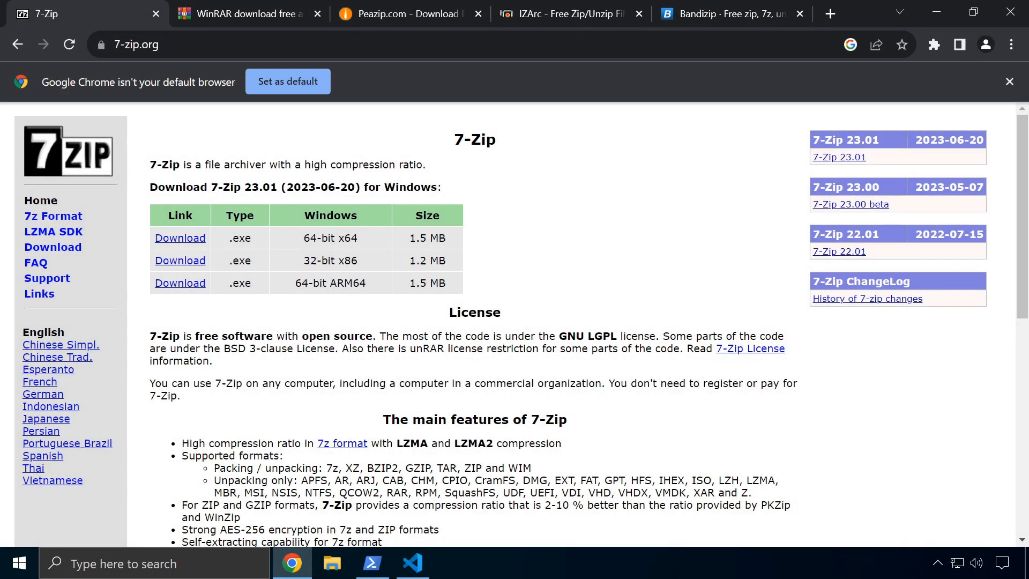
Dismiss the default-browser notice and download the 64-bit x64 7-Zip 23.01 installer
left_click(1009, 81)
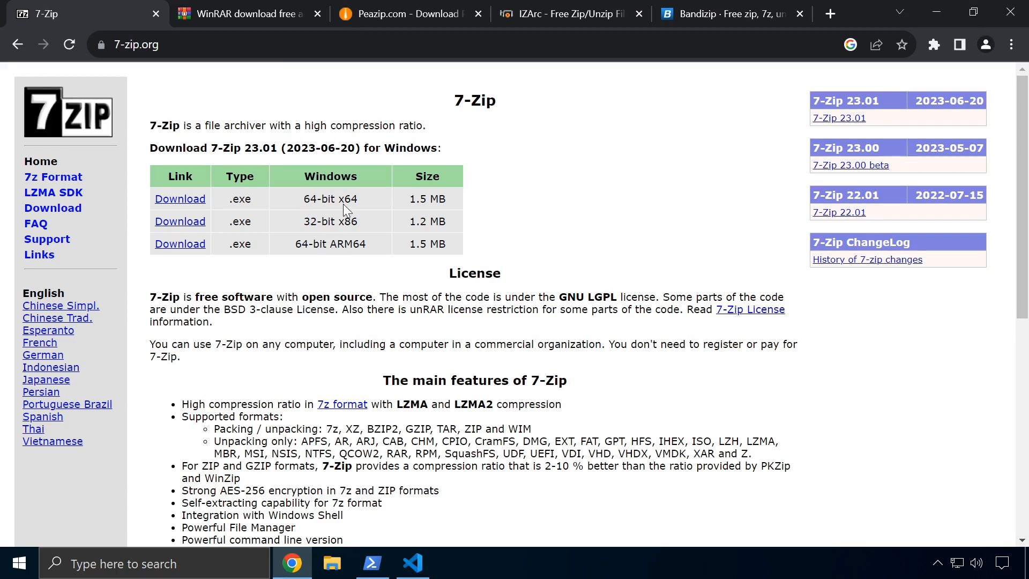
left_click_drag(378, 191, 239, 194)
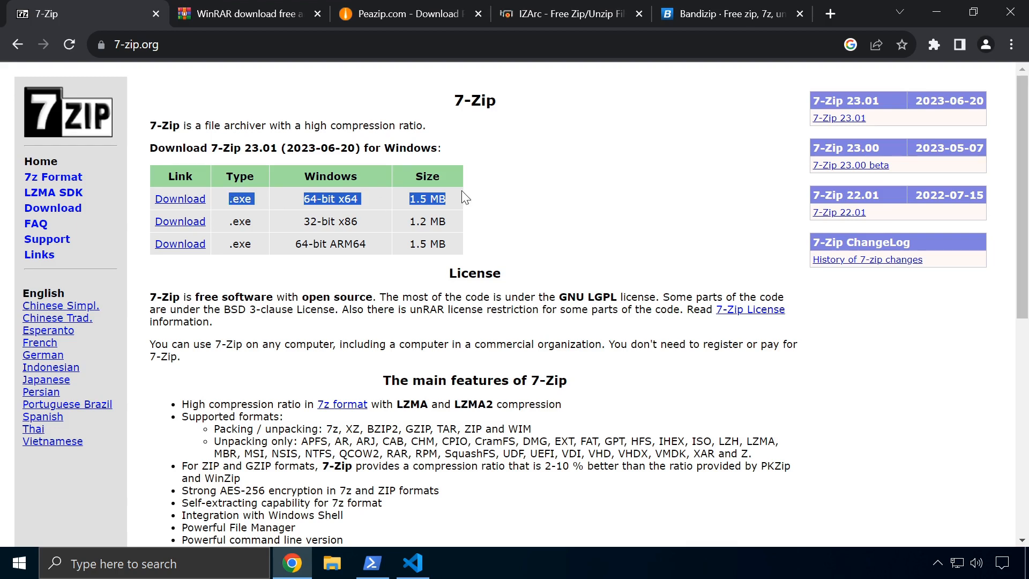
scroll(465, 333, "down", 8)
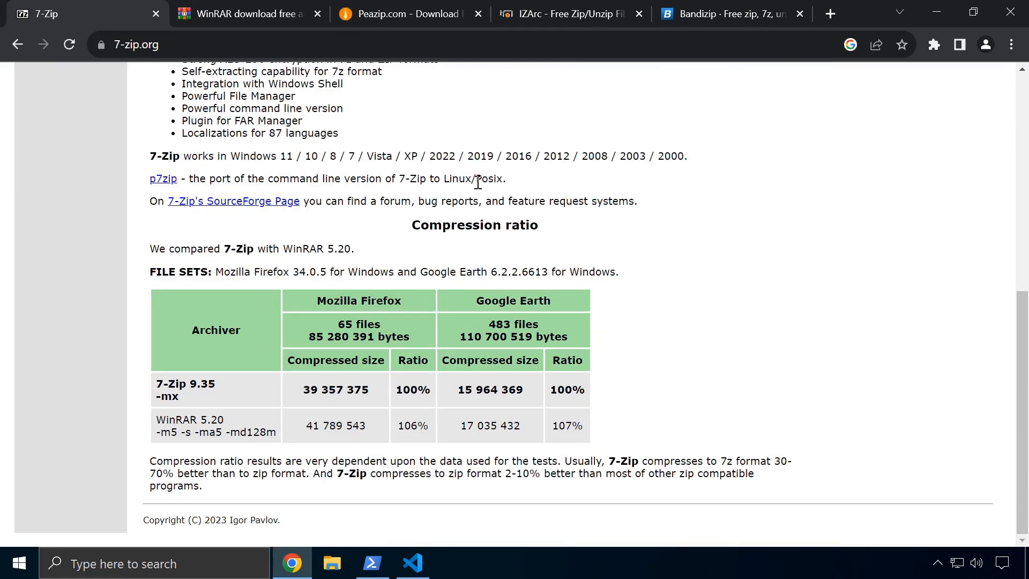
scroll(478, 182, "up", 8)
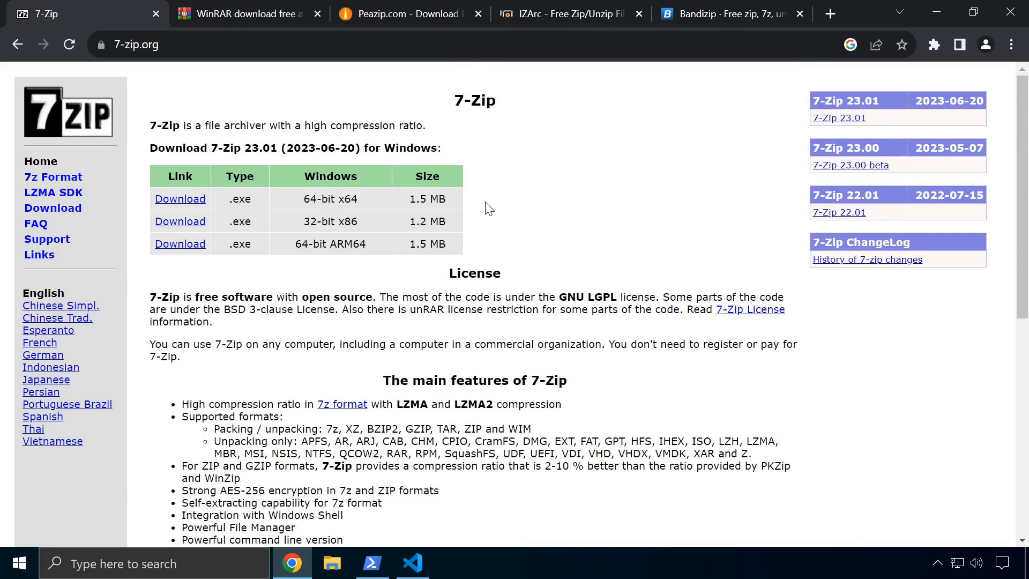
left_click_drag(452, 198, 252, 204)
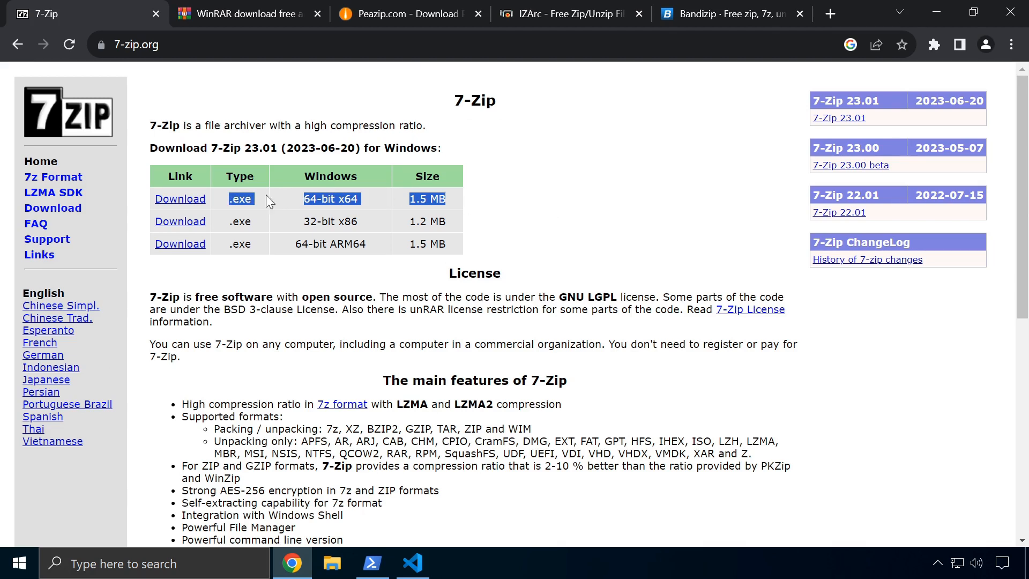
left_click(180, 200)
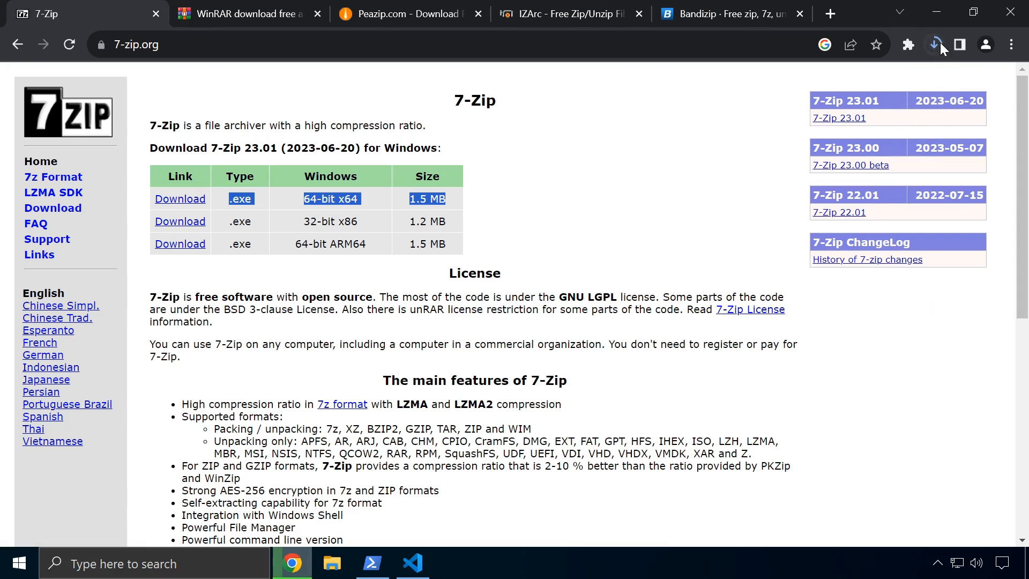
Confirm the 7-Zip download shows Done in Chrome's downloads list, then switch to the WinRAR tab
left_click(935, 46)
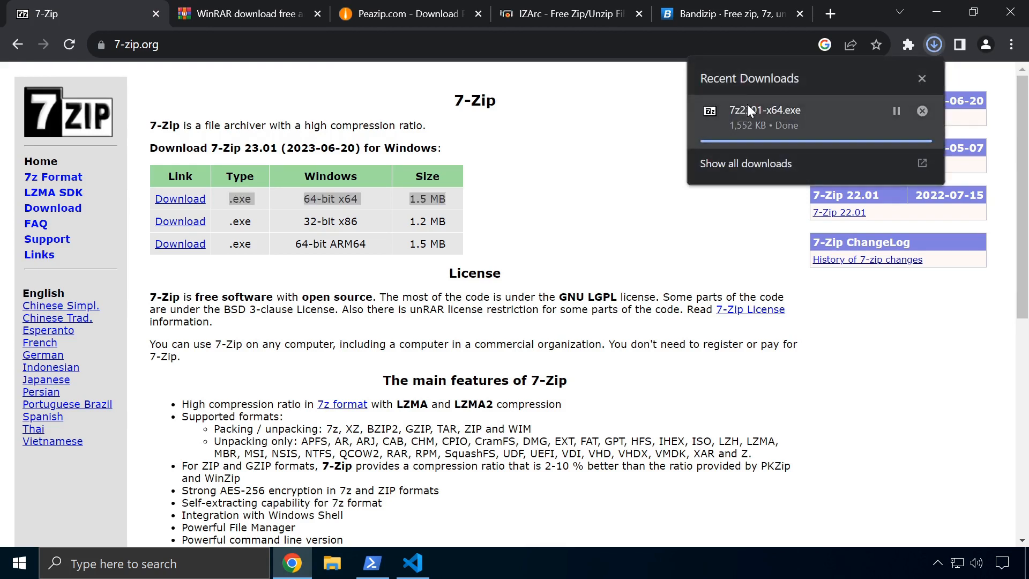
left_click(748, 110)
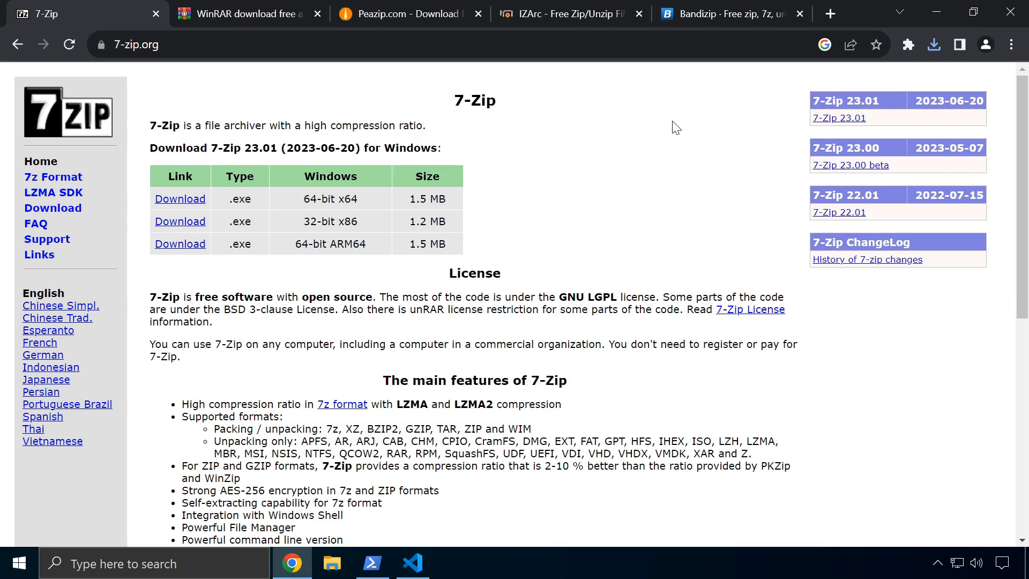
left_click(313, 22)
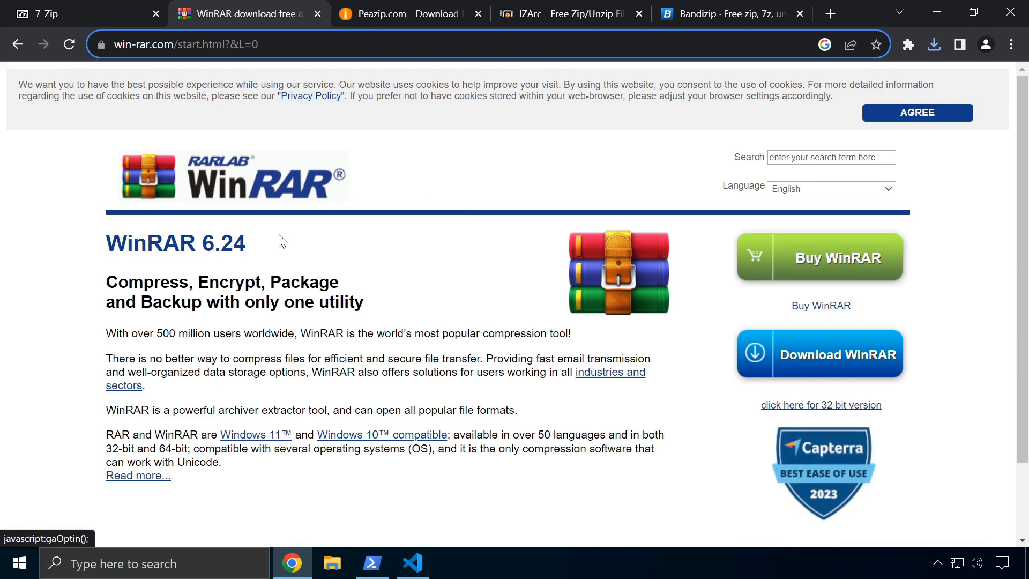
Switch to the PeaZip tab and scroll through its download page
left_click(392, 10)
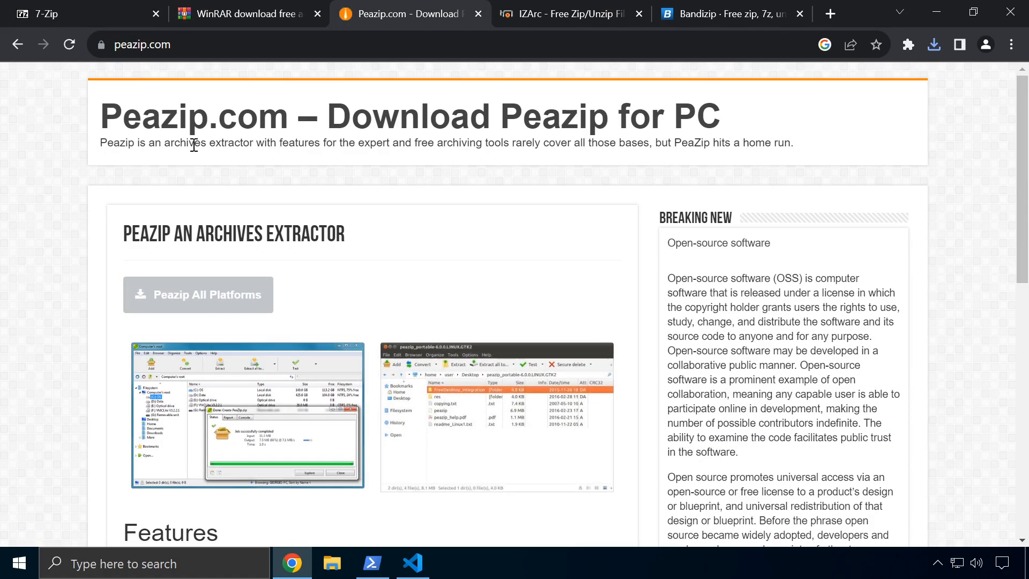
scroll(329, 260, "down", 3)
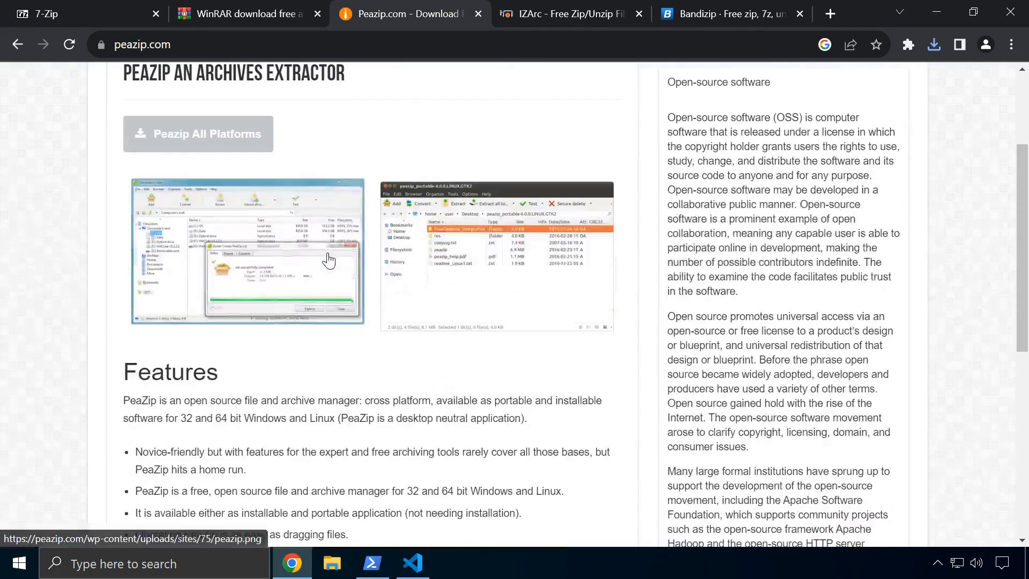
scroll(328, 260, "down", 3)
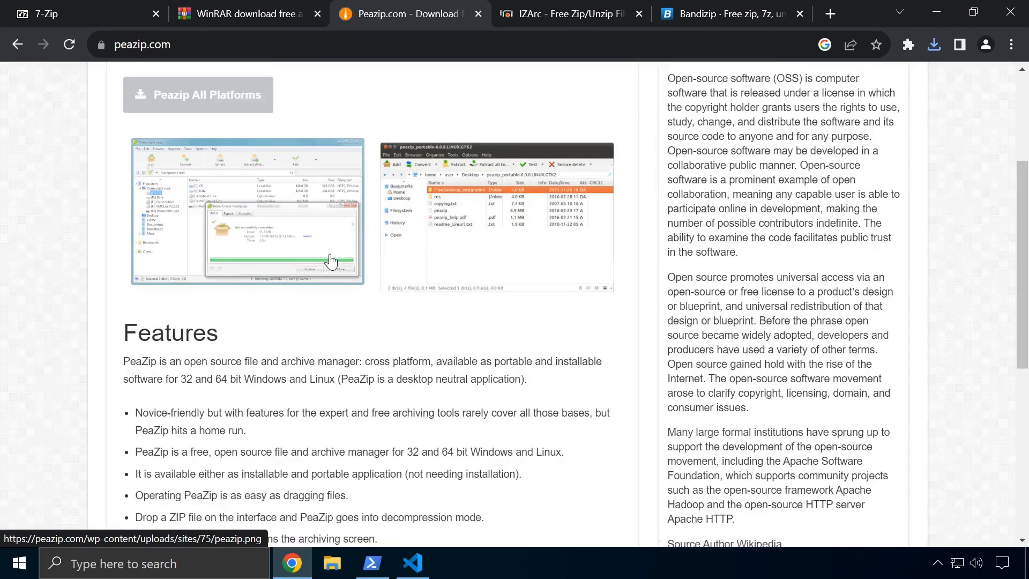
scroll(333, 252, "down", 4)
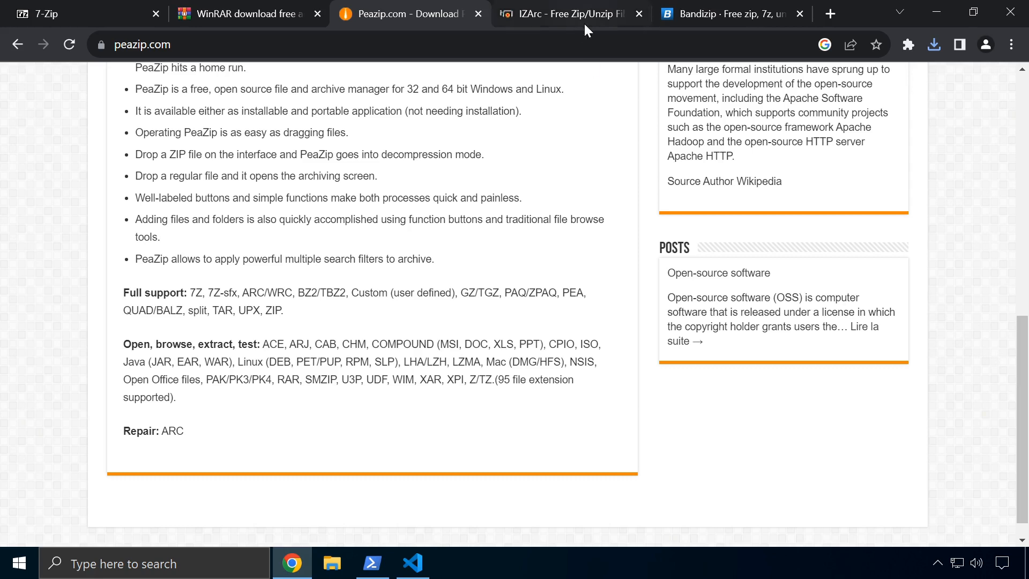
Scroll through the IZArc site, then switch to the Bandizip for Windows tab
left_click(542, 26)
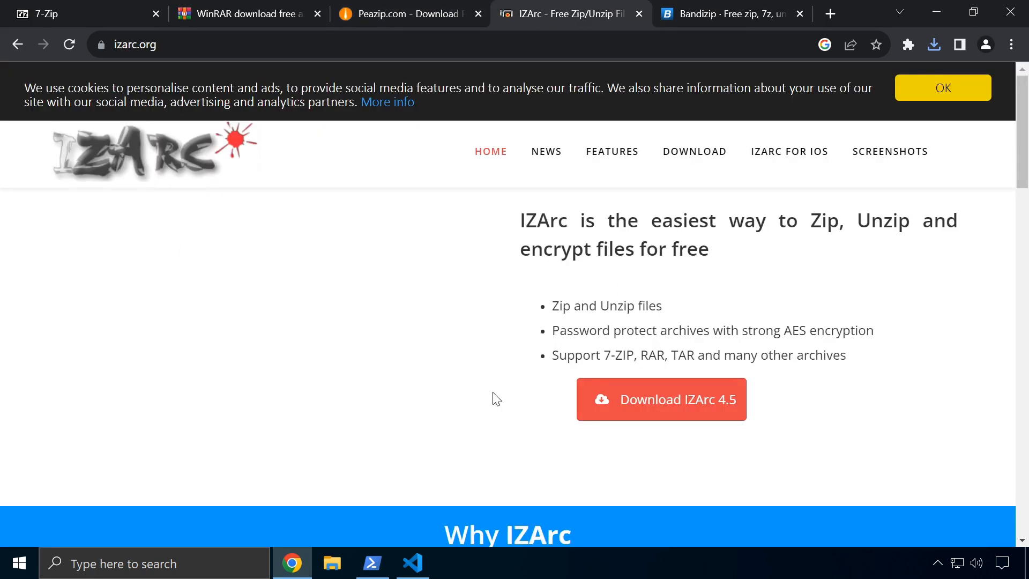
scroll(710, 244, "down", 5)
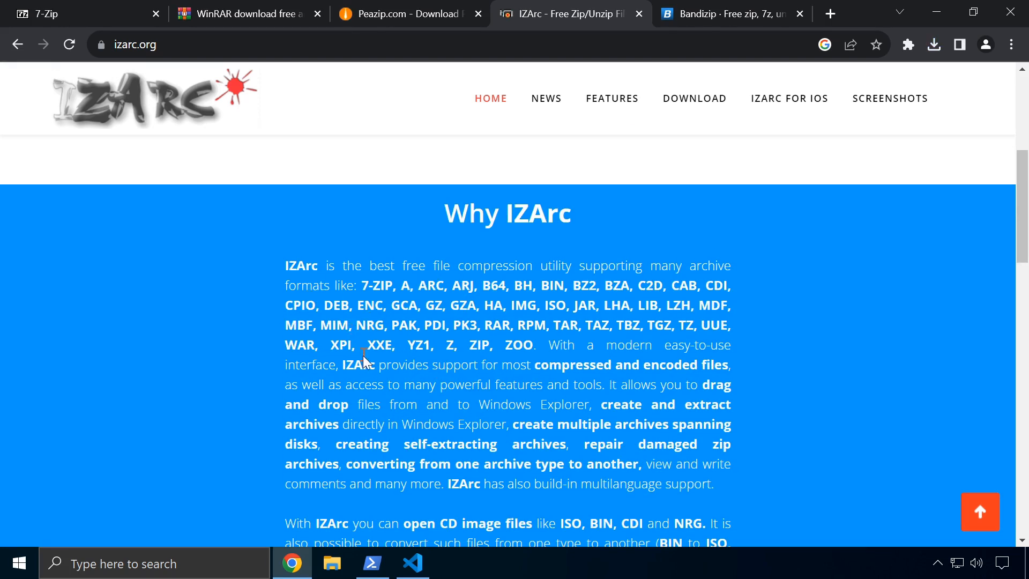
scroll(646, 368, "down", 3)
scroll(632, 338, "up", 7)
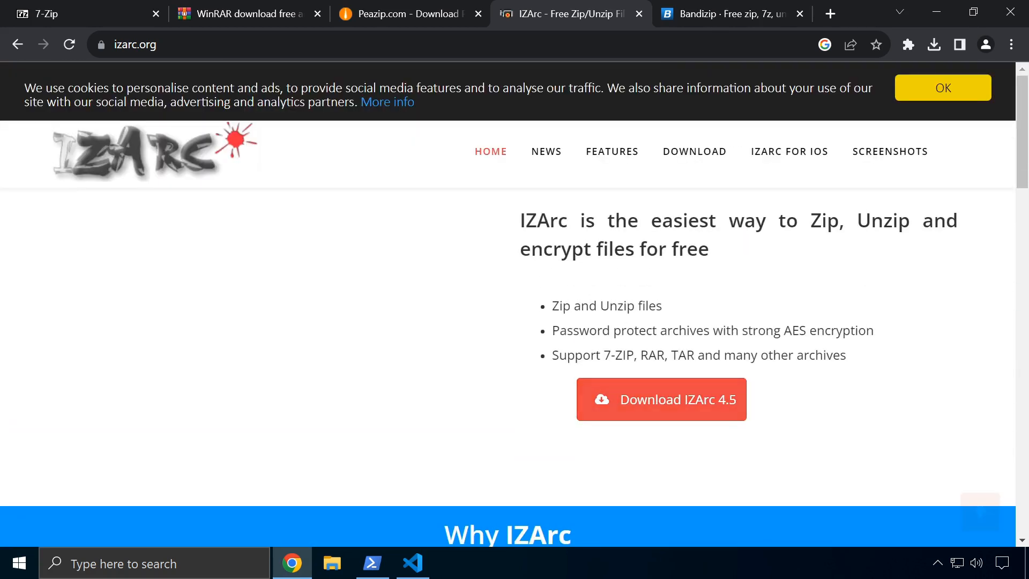
left_click(709, 17)
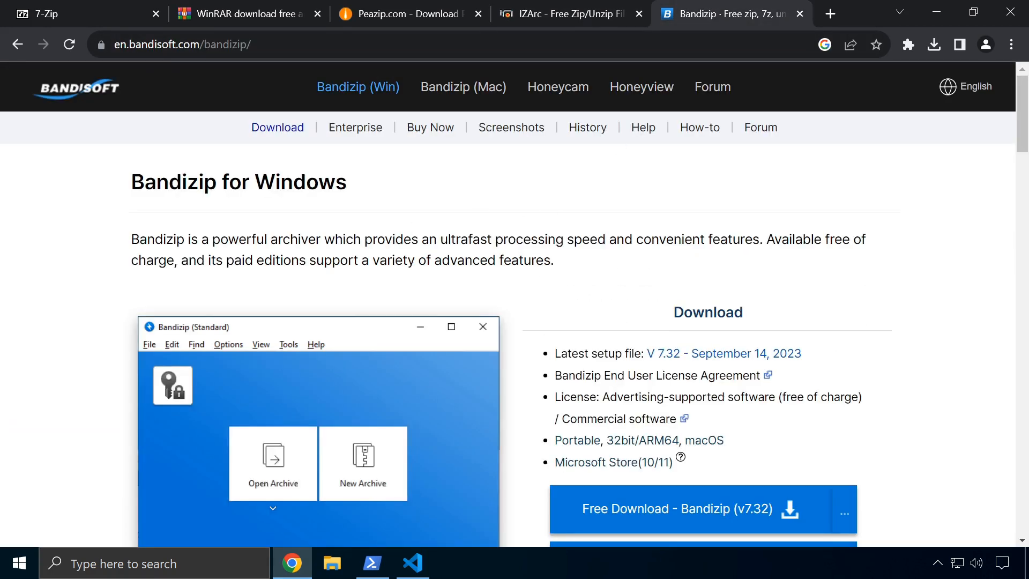
Scroll to the Bandizip 7.32 Free Download button and check Chrome's recent downloads list
scroll(527, 268, "down", 3)
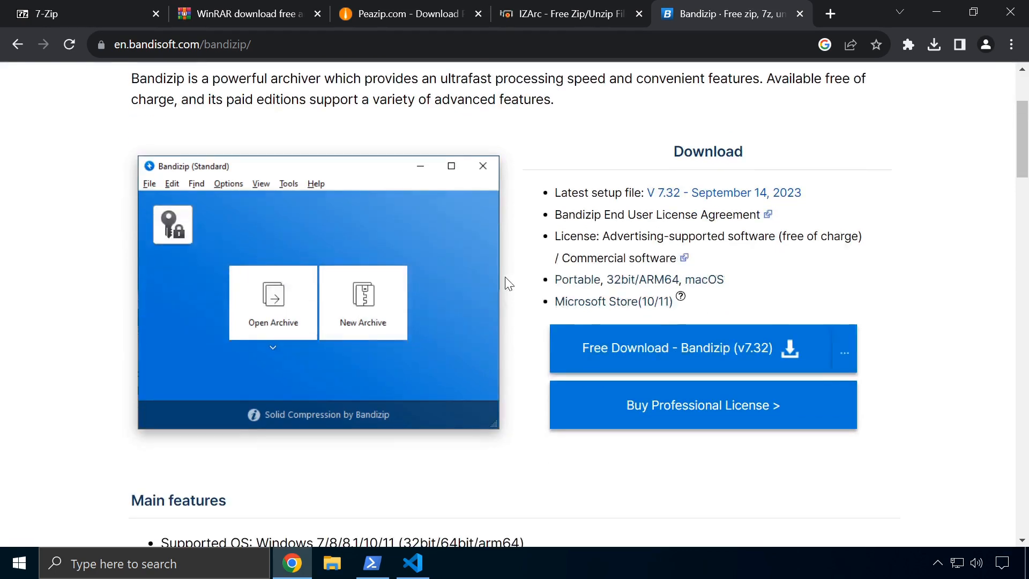
scroll(503, 277, "down", 2)
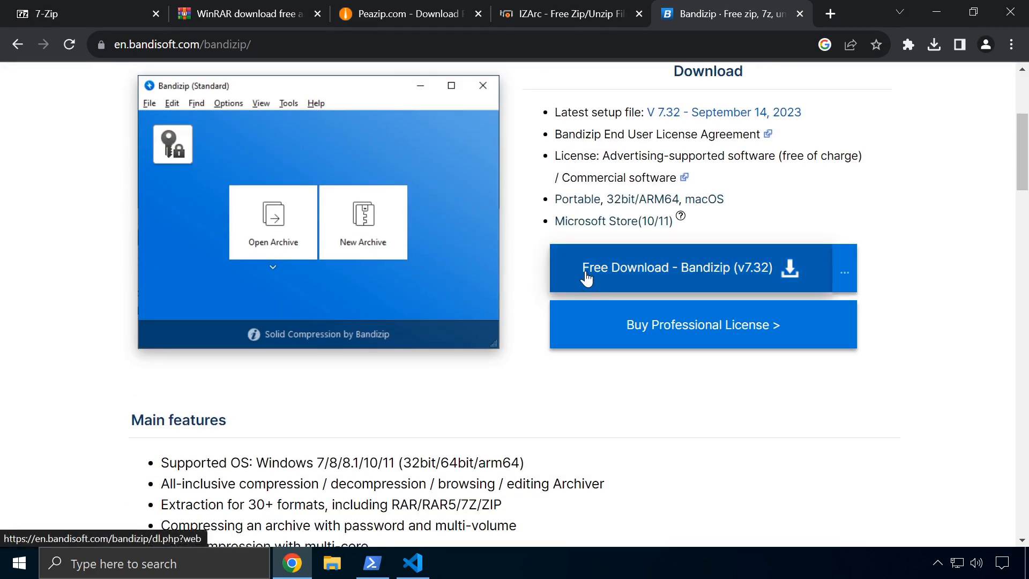
scroll(499, 380, "up", 3)
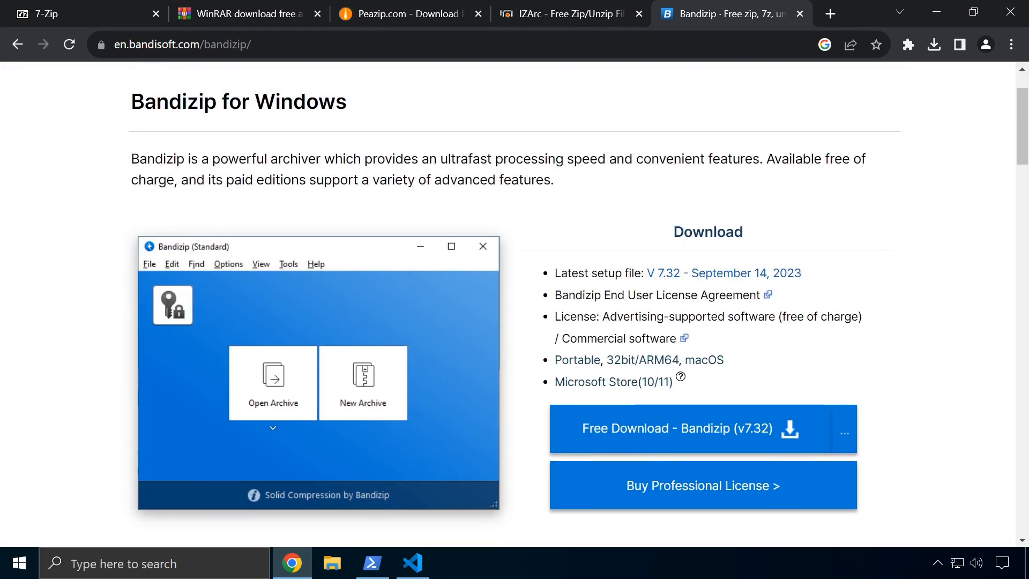
left_click(934, 46)
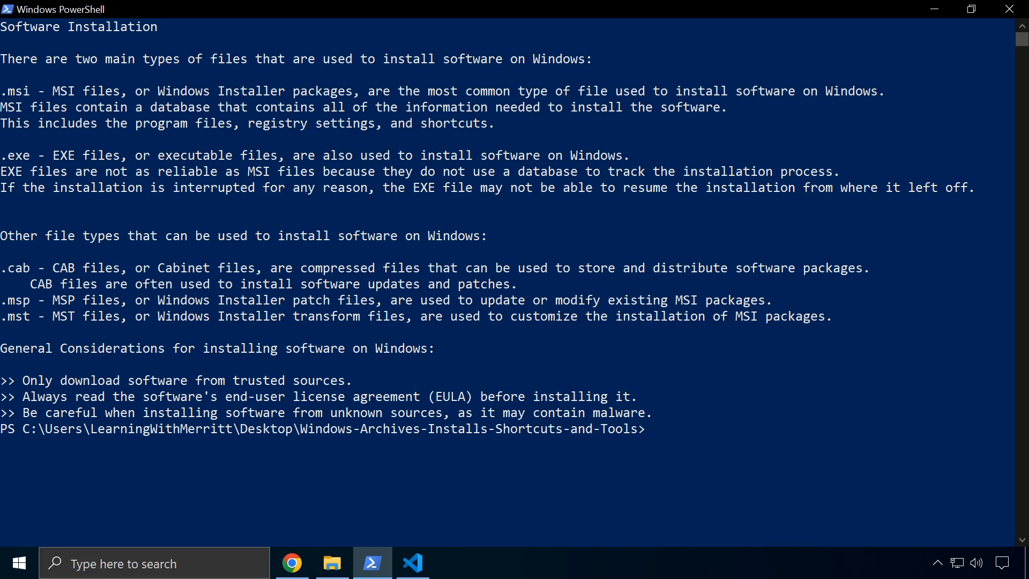
Download the Python 3.12.0 Windows installer from python.org, then bring up the VS Code editor
left_click(290, 572)
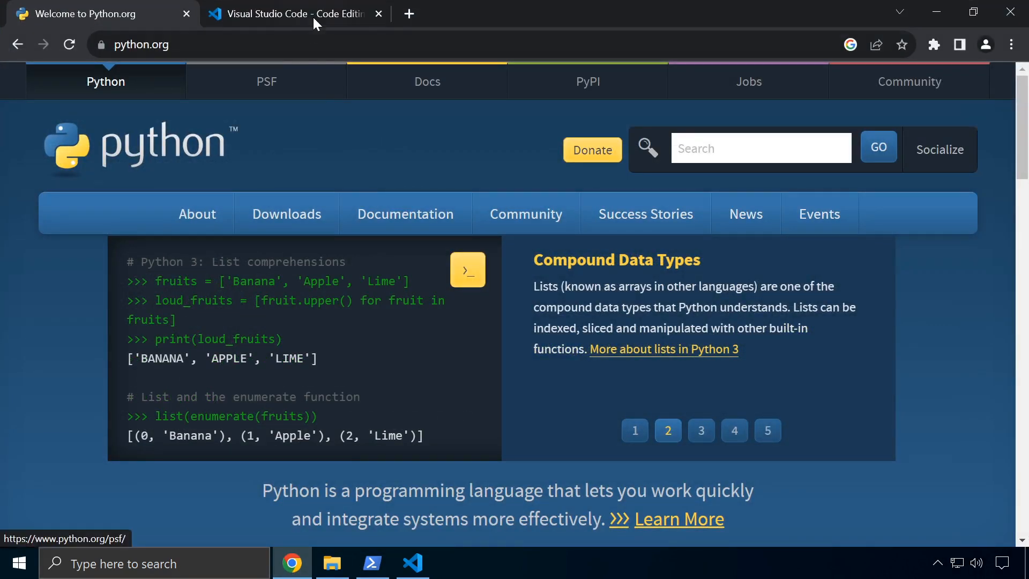
left_click(313, 11)
left_click(149, 3)
mouse_move(405, 214)
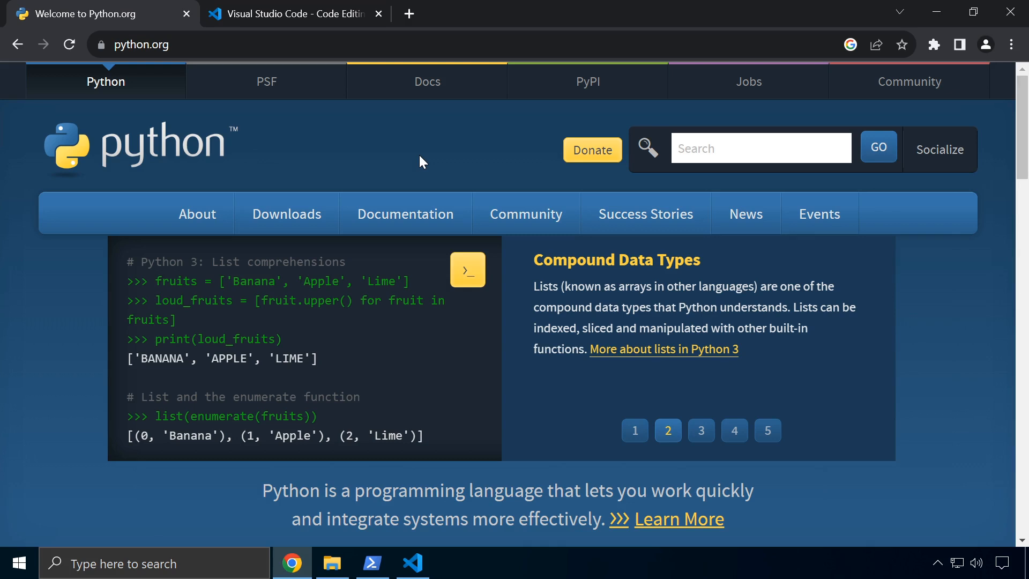
mouse_move(283, 215)
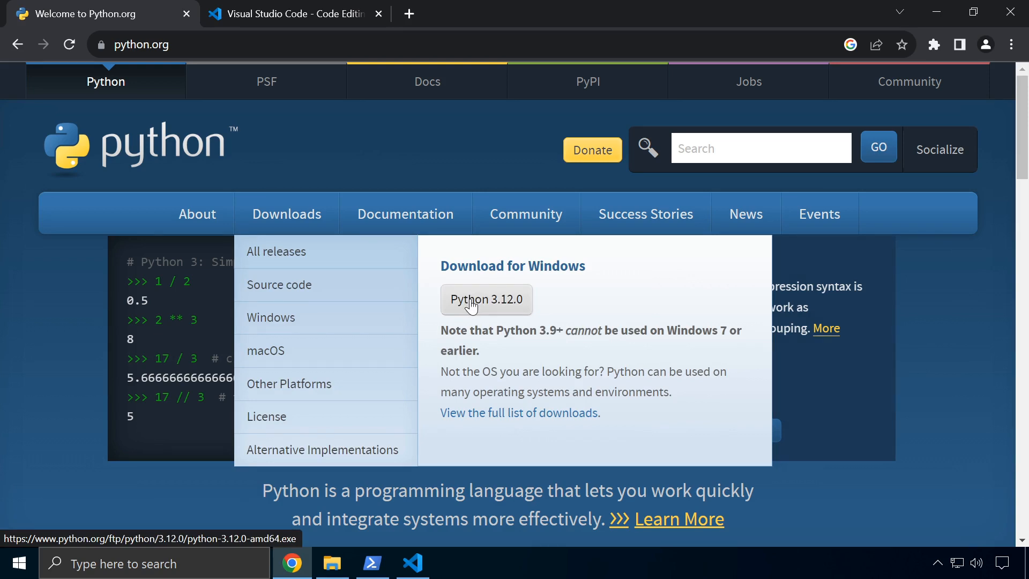
left_click(472, 300)
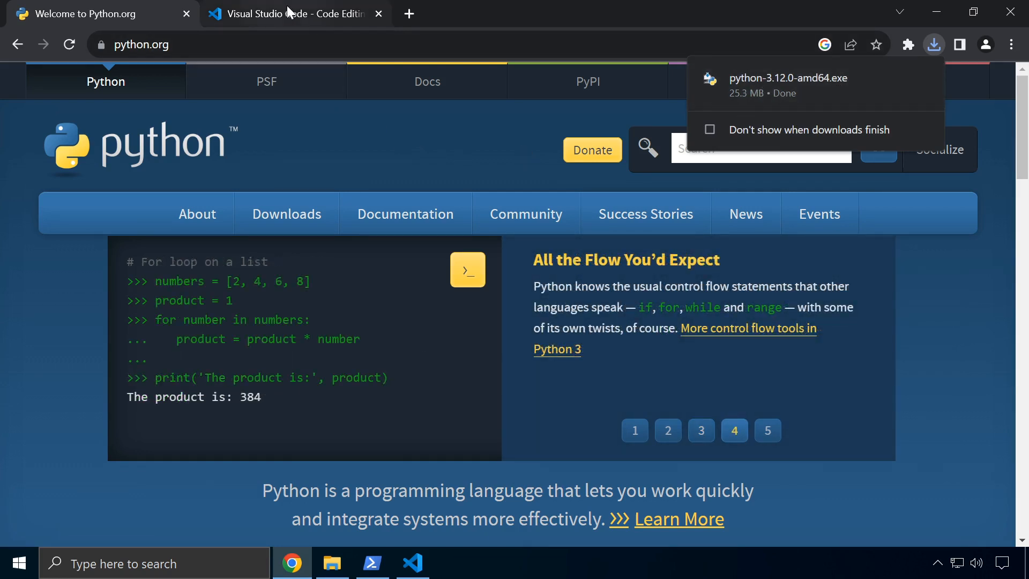
left_click(289, 12)
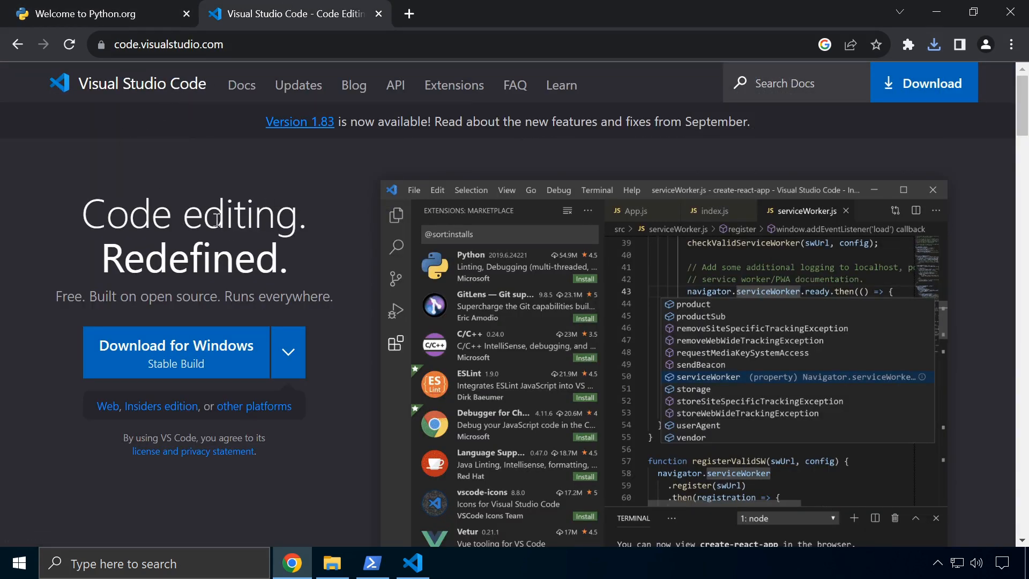
left_click(413, 562)
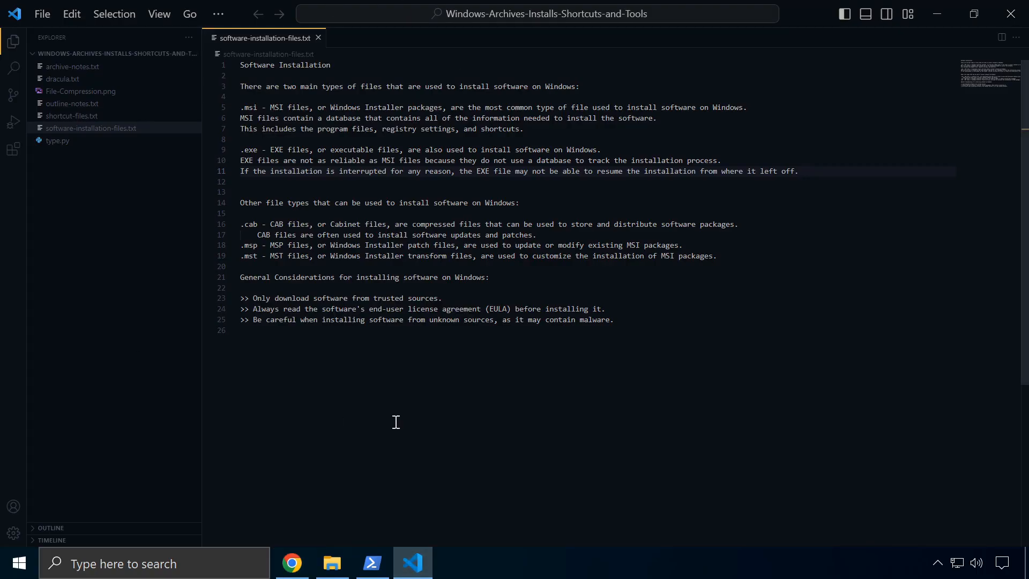
Download VSCodeUserSetup-x64-1.83.0.exe for Windows and show it in the Downloads folder
left_click(937, 13)
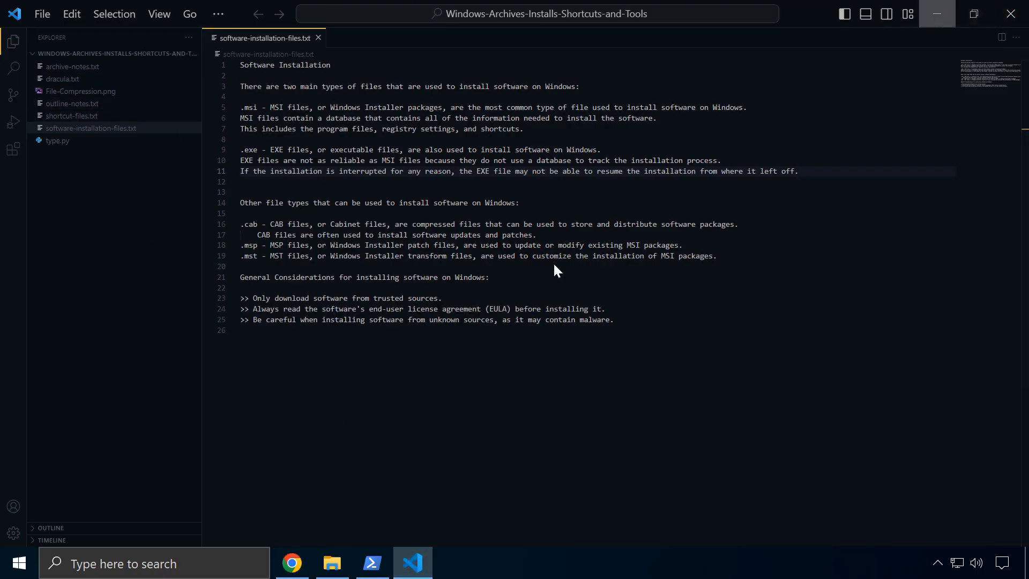
left_click(154, 360)
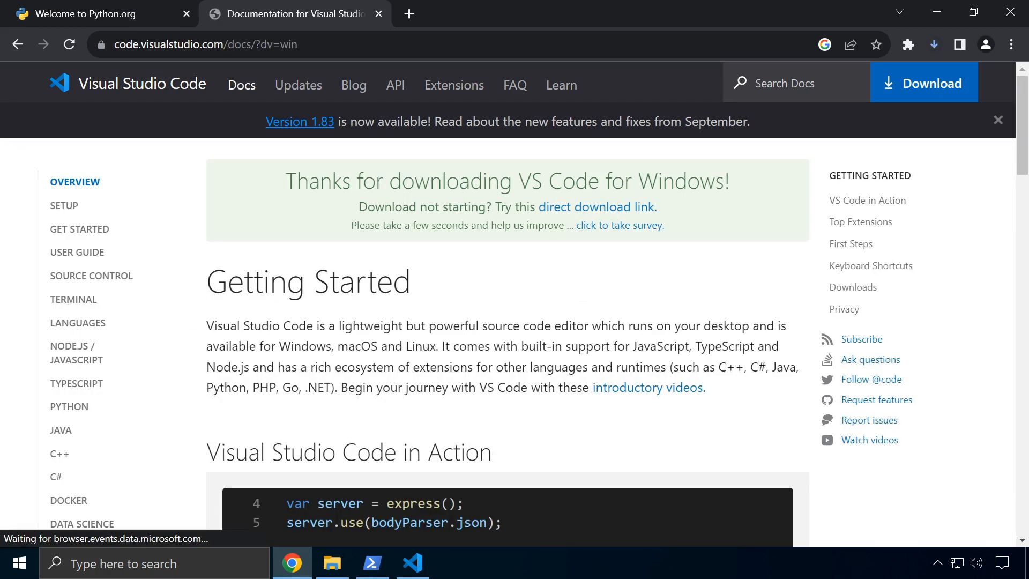
left_click(932, 46)
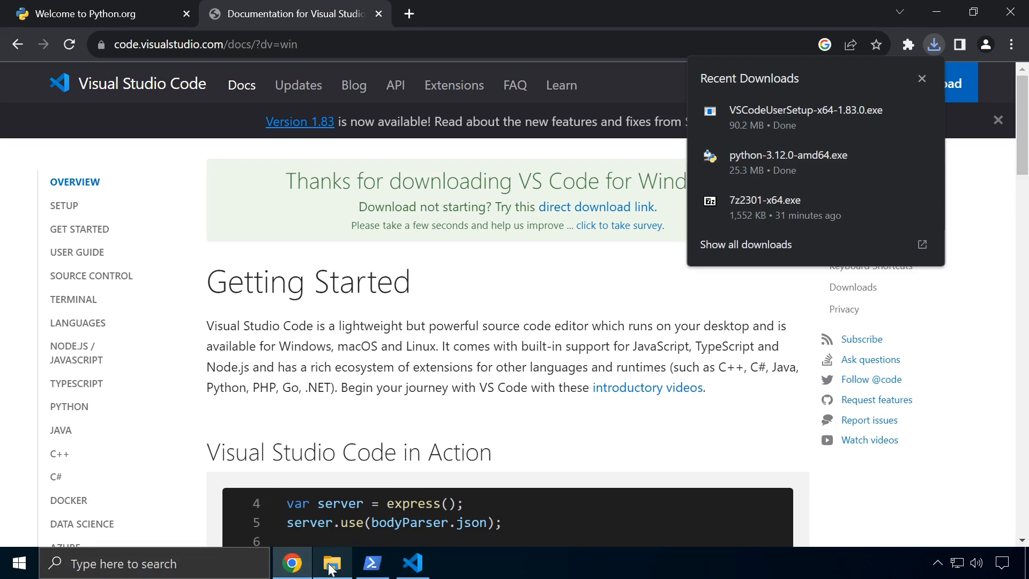
left_click(734, 244)
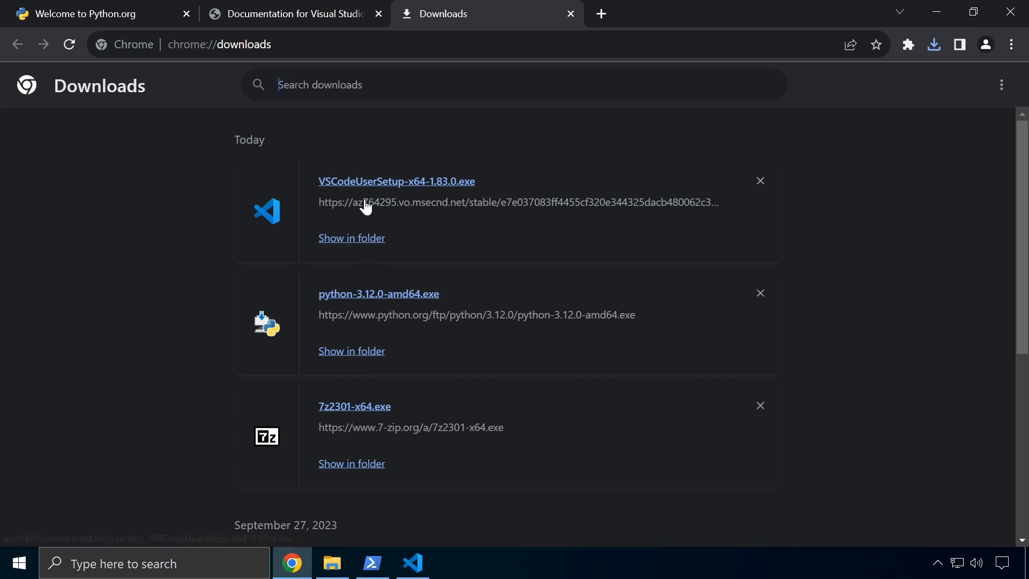
left_click(362, 241)
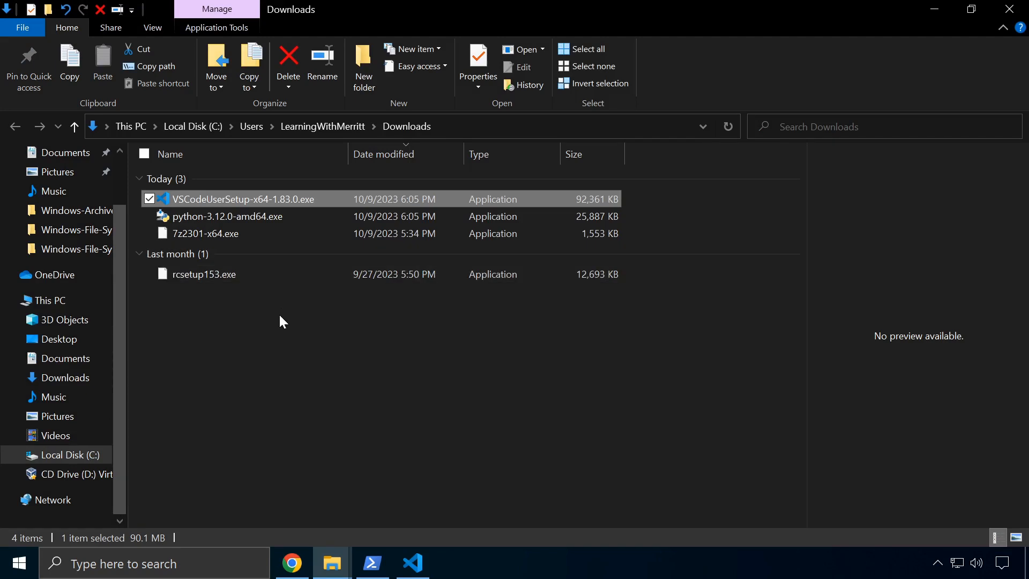
Run 7z2301-x64.exe, install 7-Zip 23.01 to C:\Program Files\7-Zip, and close setup
left_click(284, 314)
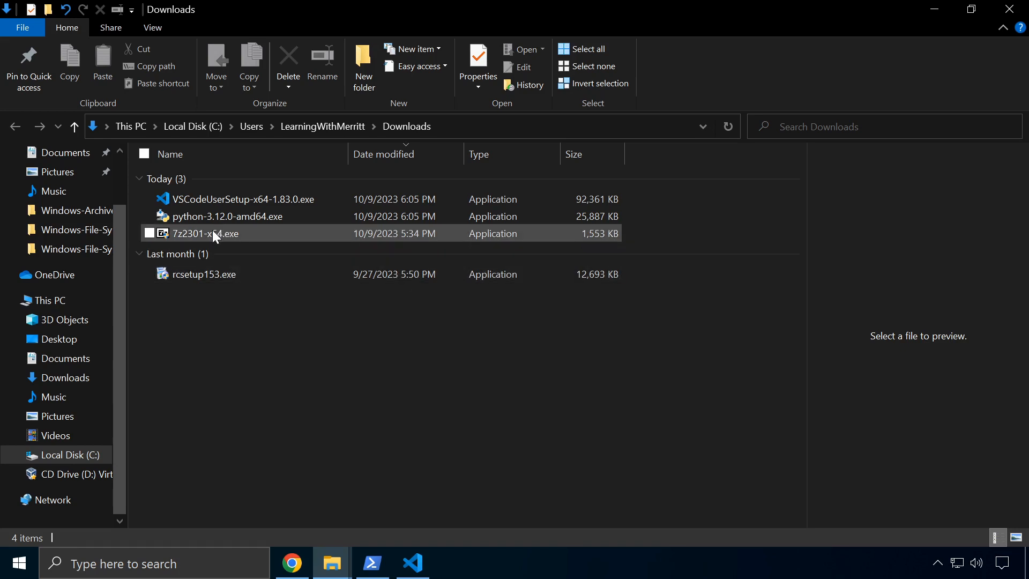
mouse_move(206, 245)
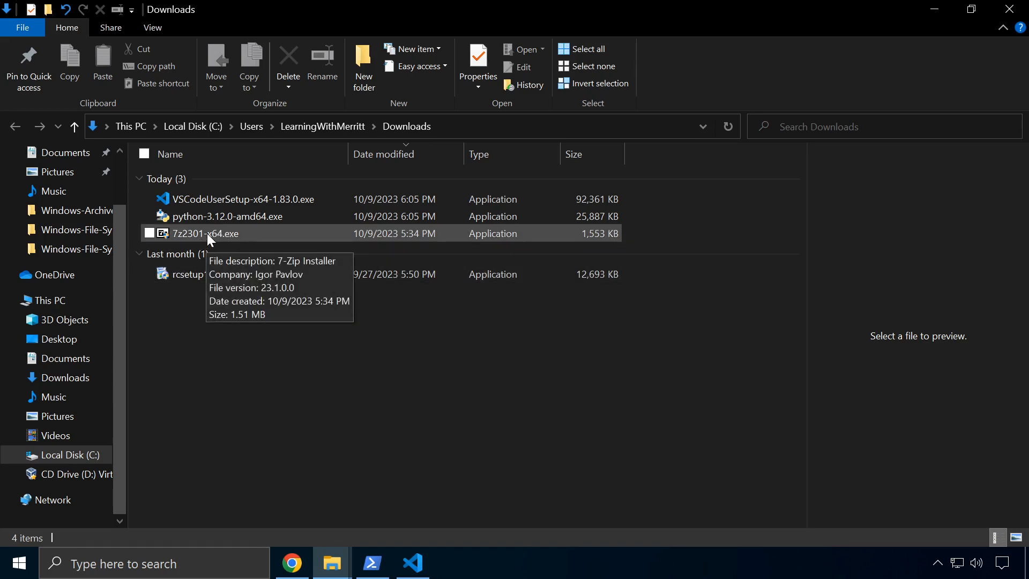
double_click(208, 234)
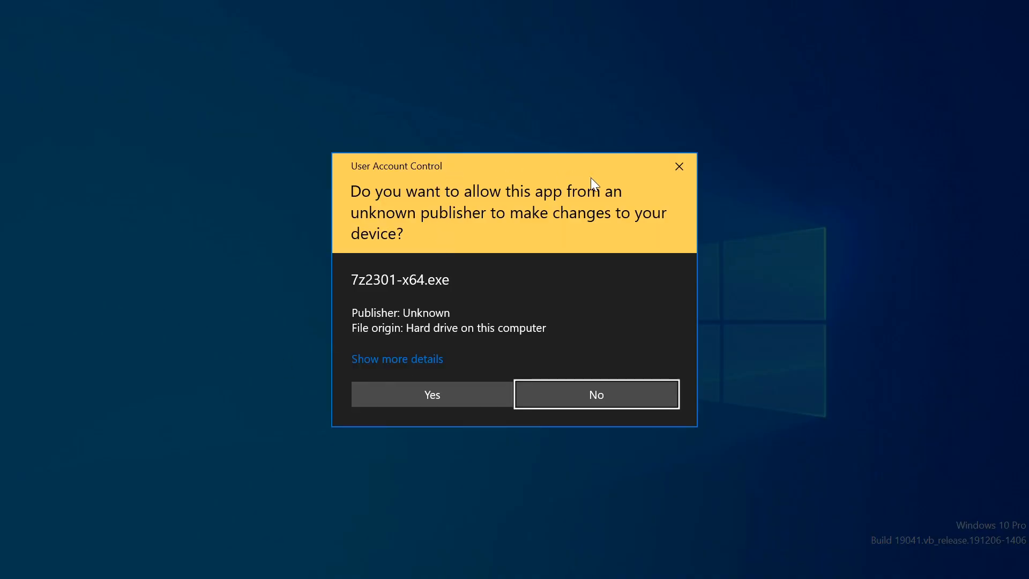
left_click(442, 401)
left_click(406, 397)
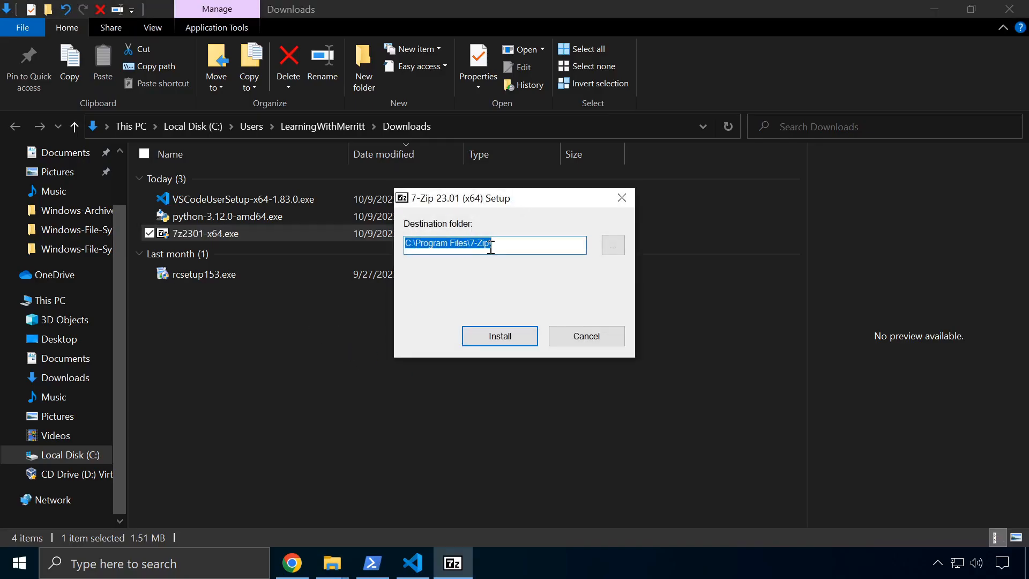
left_click(477, 333)
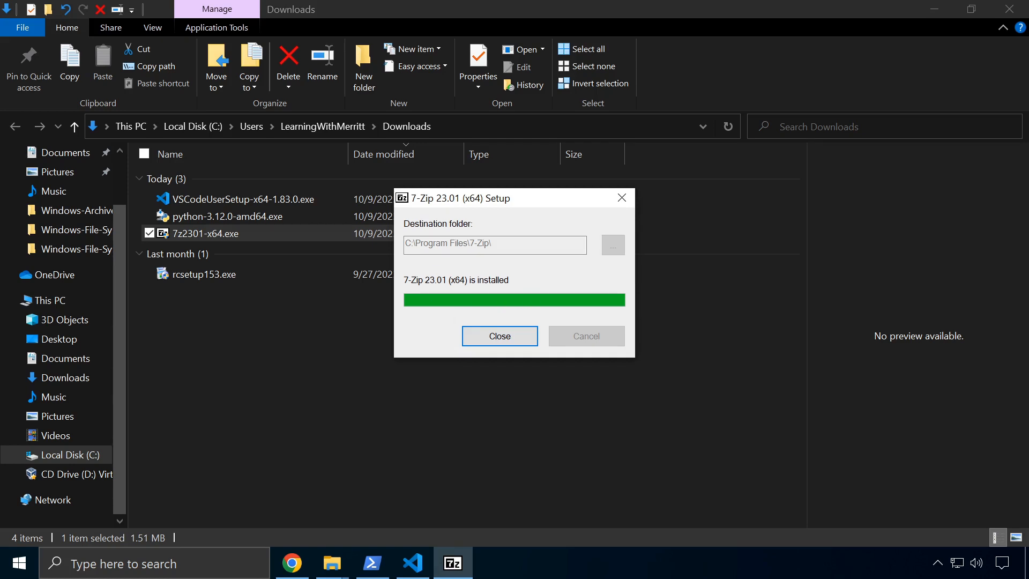
key("Return")
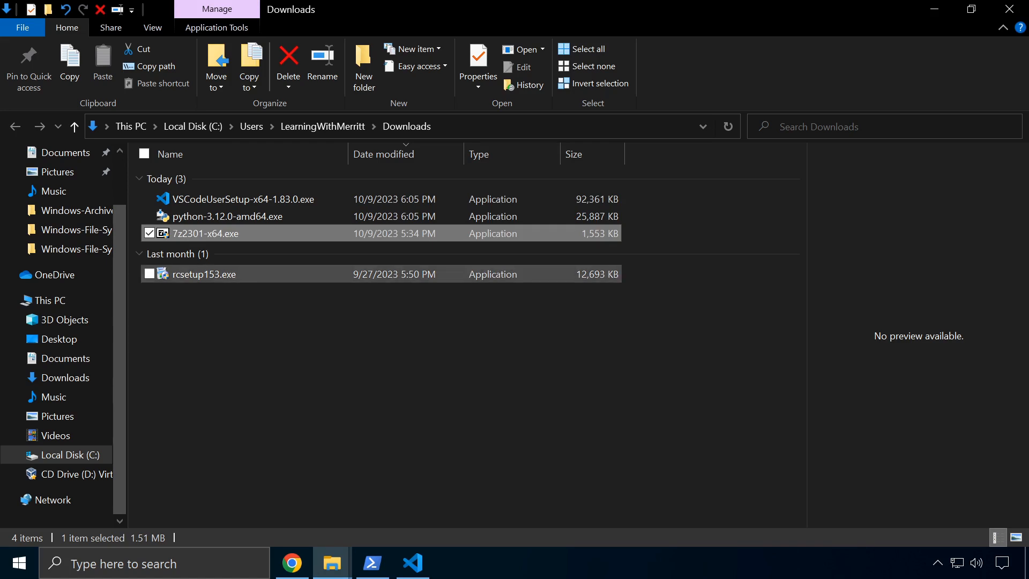
right_click(218, 235)
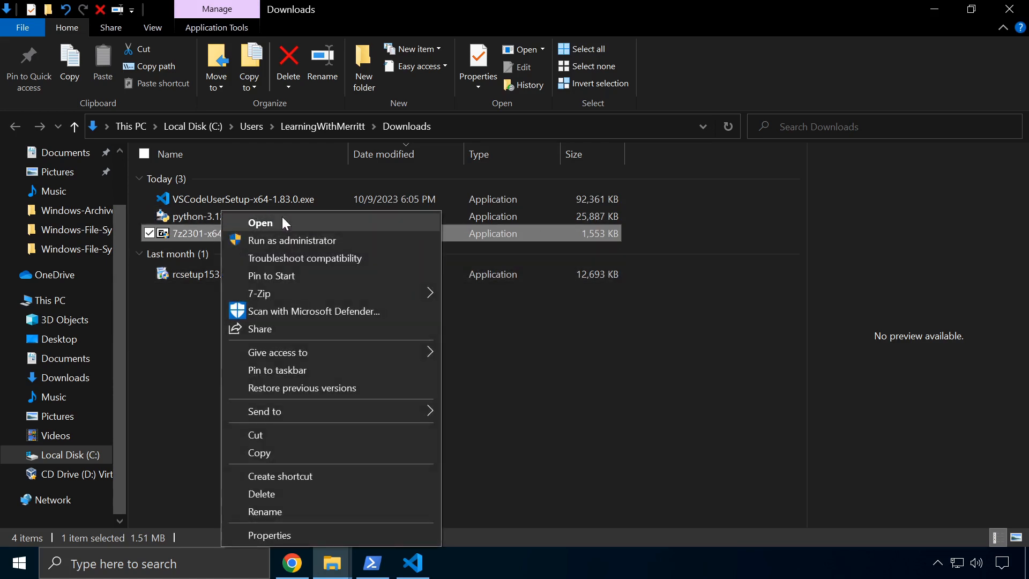
mouse_move(254, 298)
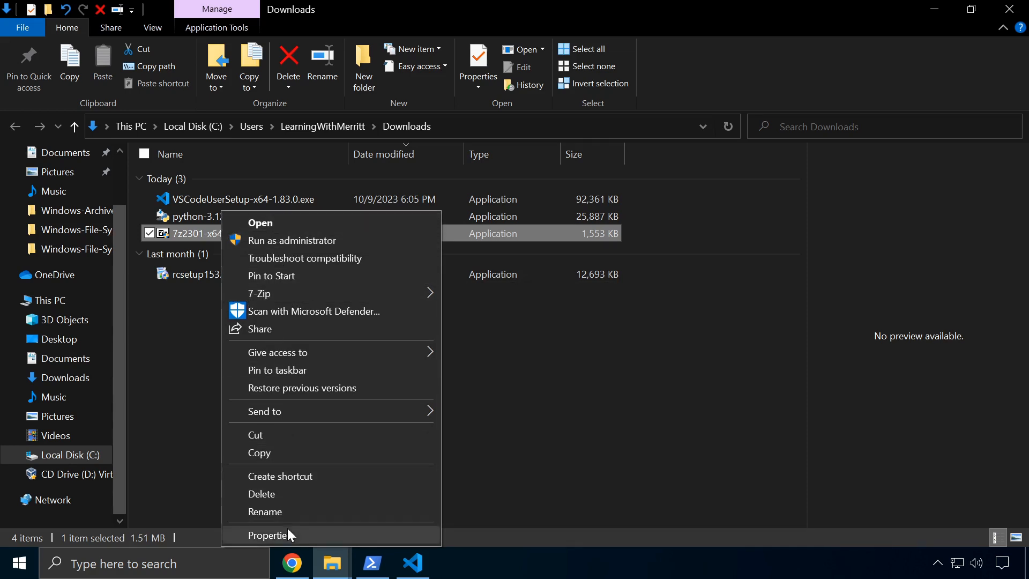
mouse_move(307, 298)
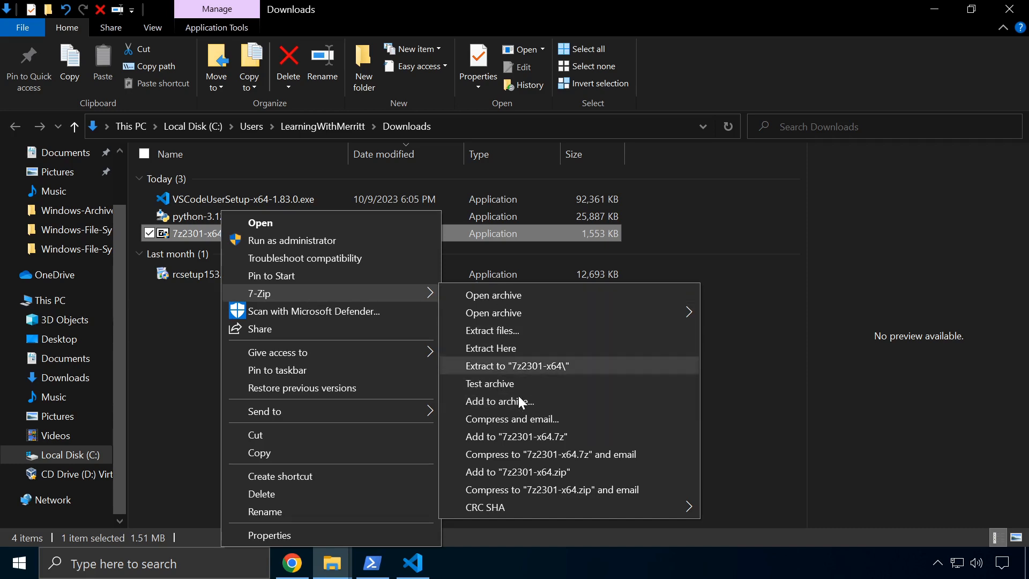
left_click(722, 388)
left_click(722, 393)
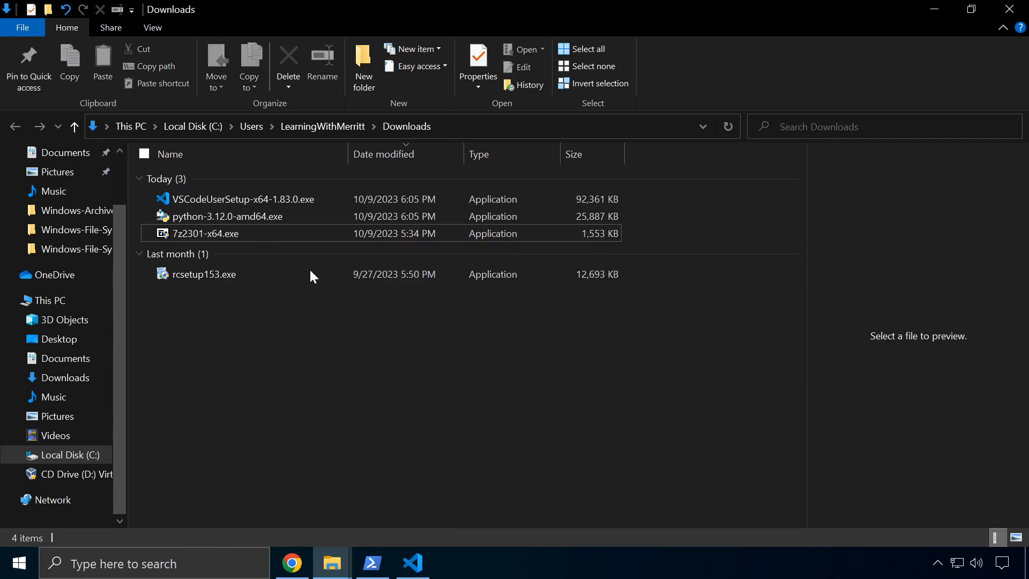
mouse_move(251, 223)
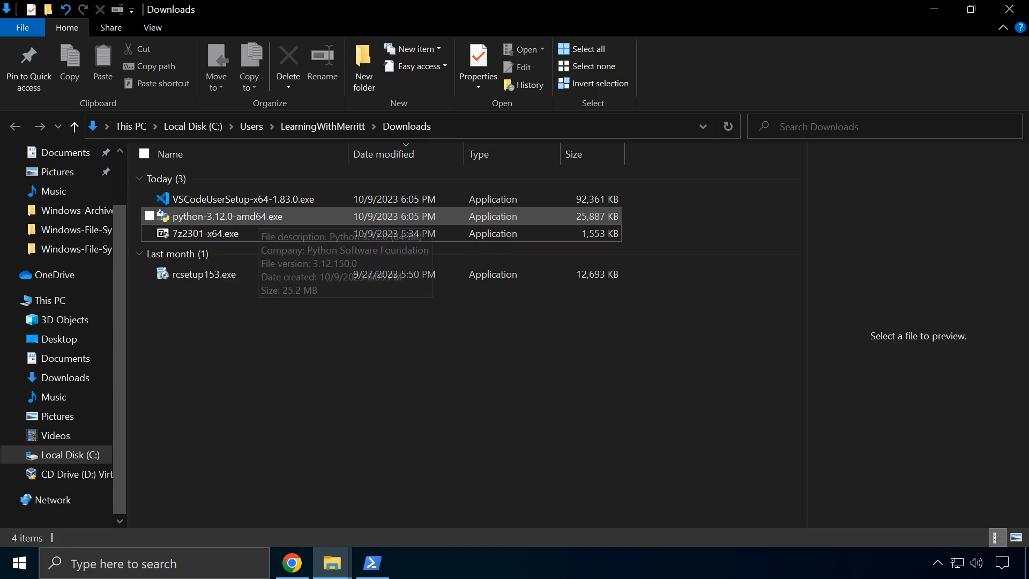
Run python-3.12.0-amd64.exe with Add python.exe to PATH on and py.exe admin privileges off
left_click(259, 216)
double_click(258, 214)
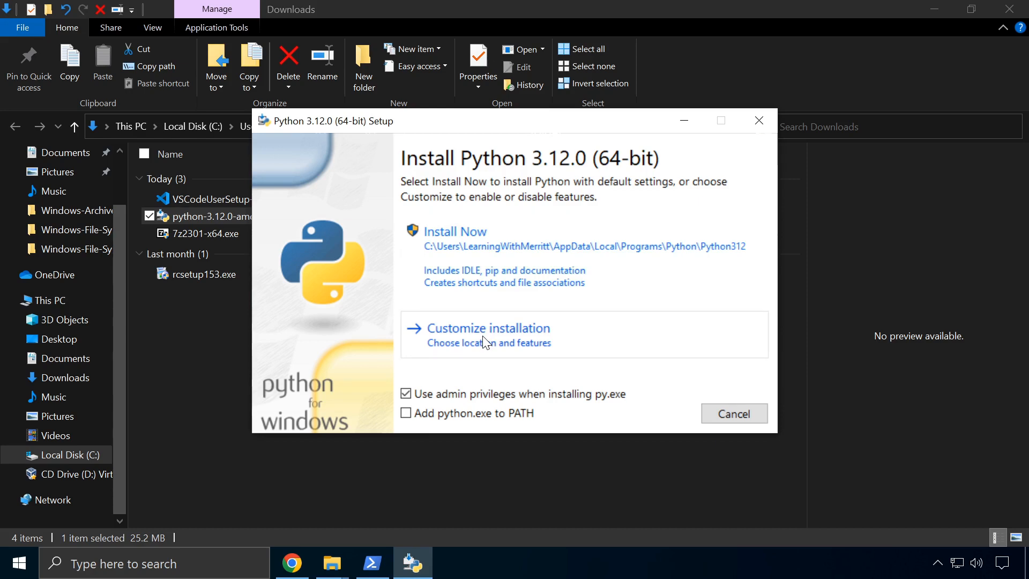
left_click(408, 395)
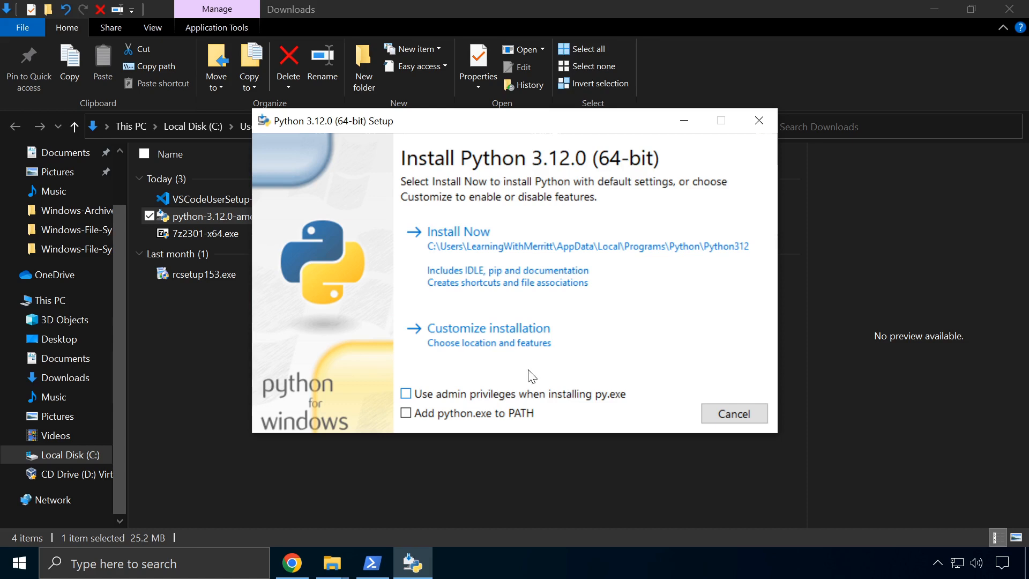
left_click(406, 413)
left_click(452, 234)
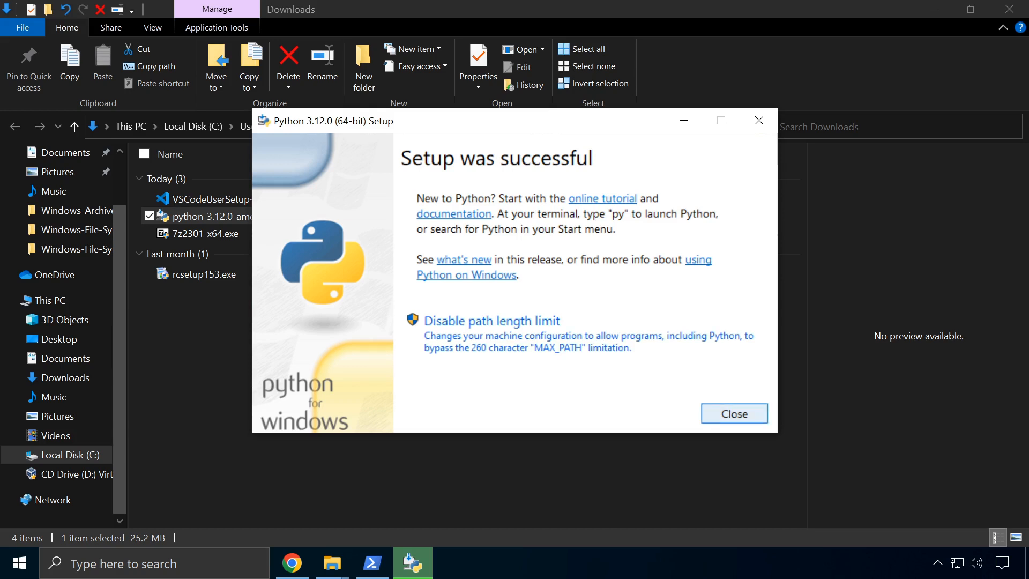
left_click(711, 410)
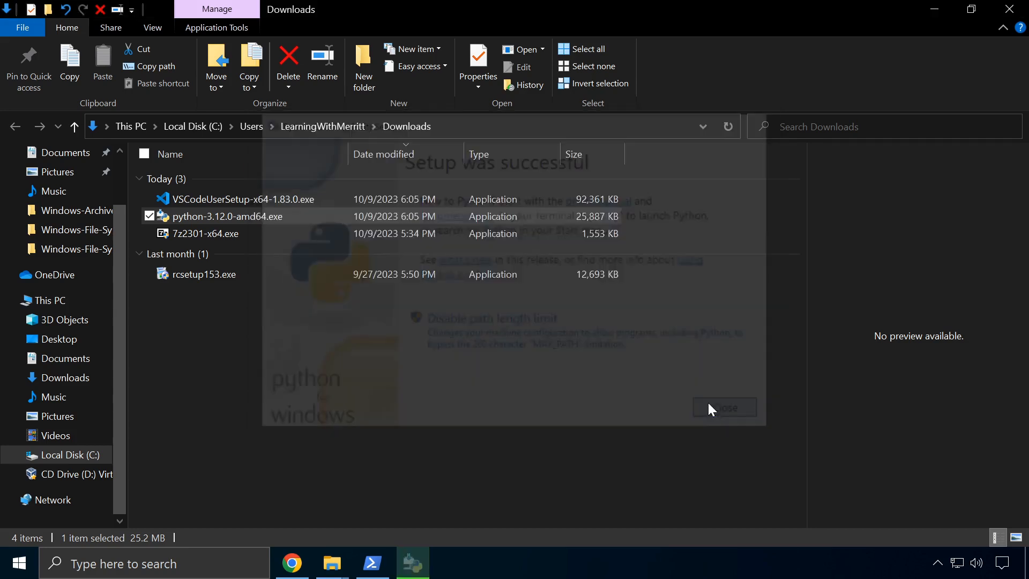
left_click(302, 319)
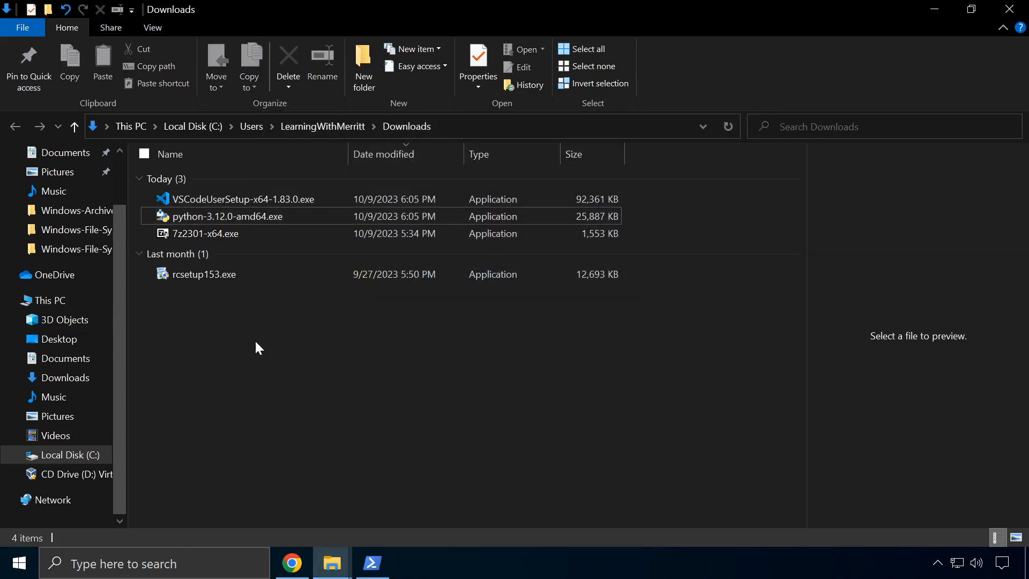
Clear the old PowerShell console and try python --version and python -v
mouse_move(375, 565)
left_click(376, 566)
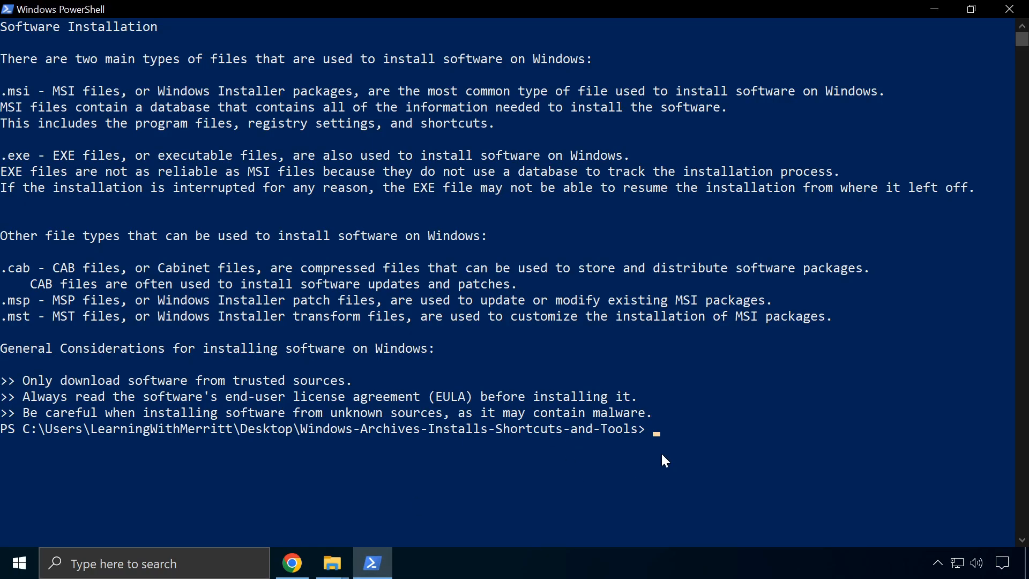
type("cls")
key("Return")
type("p")
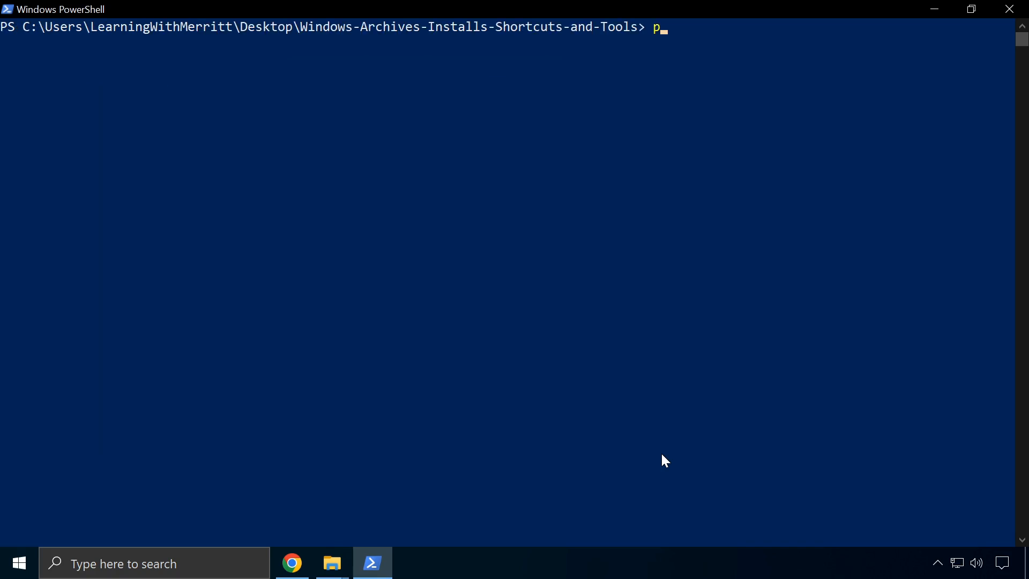
type("ython --version")
key("Return")
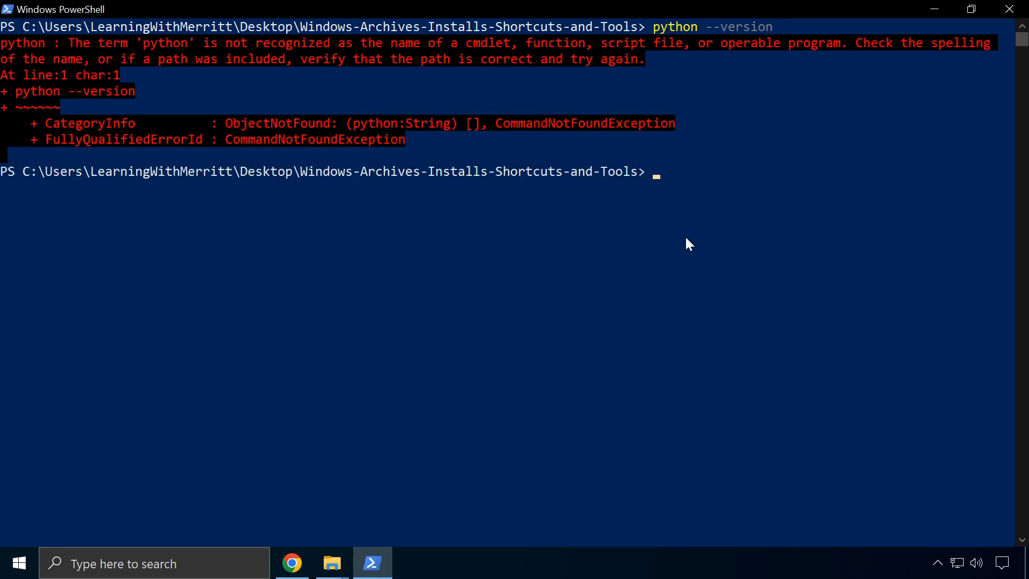
type("python -v")
key("Return")
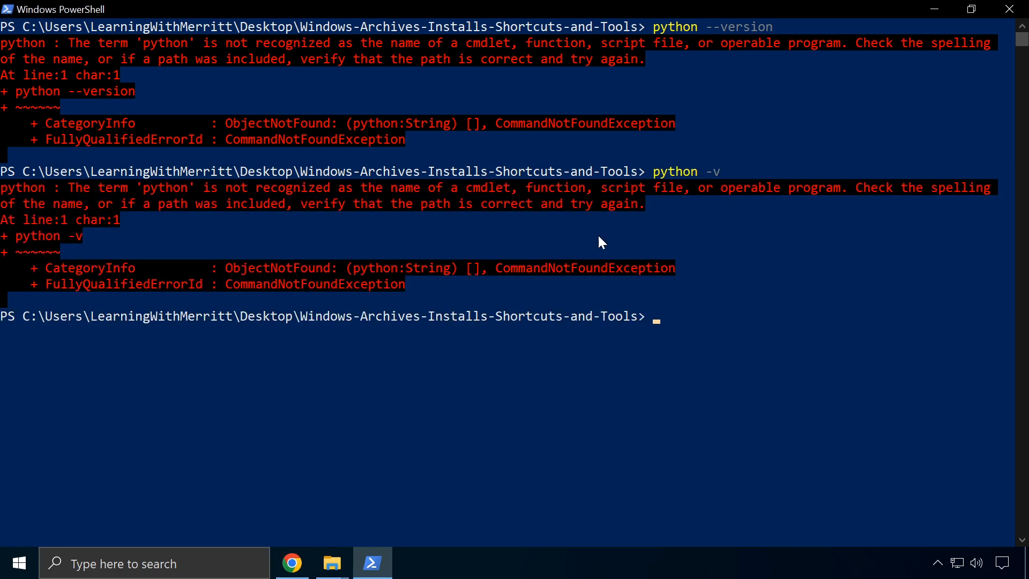
In a new maximized PowerShell, confirm python --version reports Python 3.12.0, then minimize it
left_click(1010, 9)
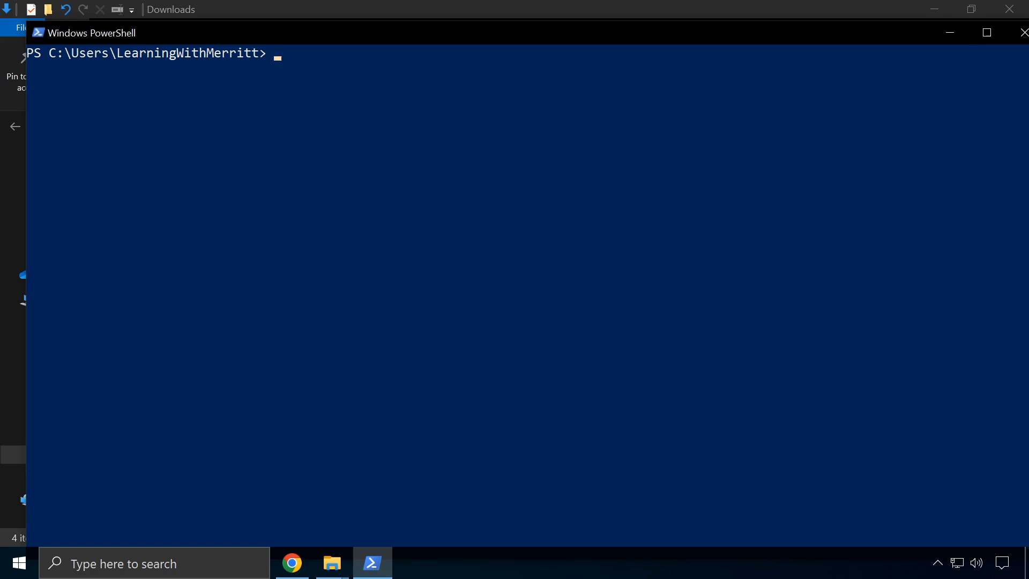
left_click(987, 33)
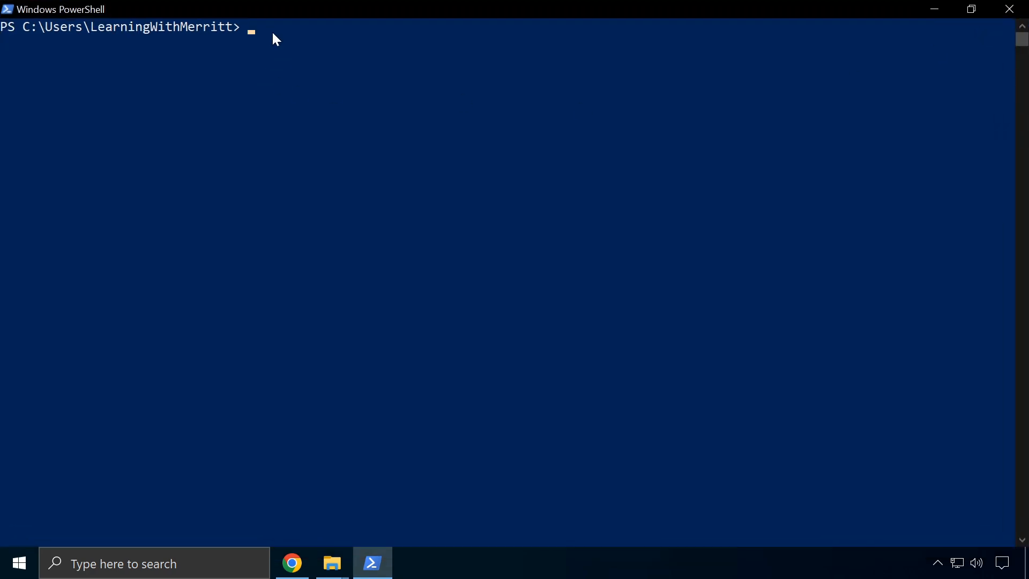
type("python --version")
key("Return")
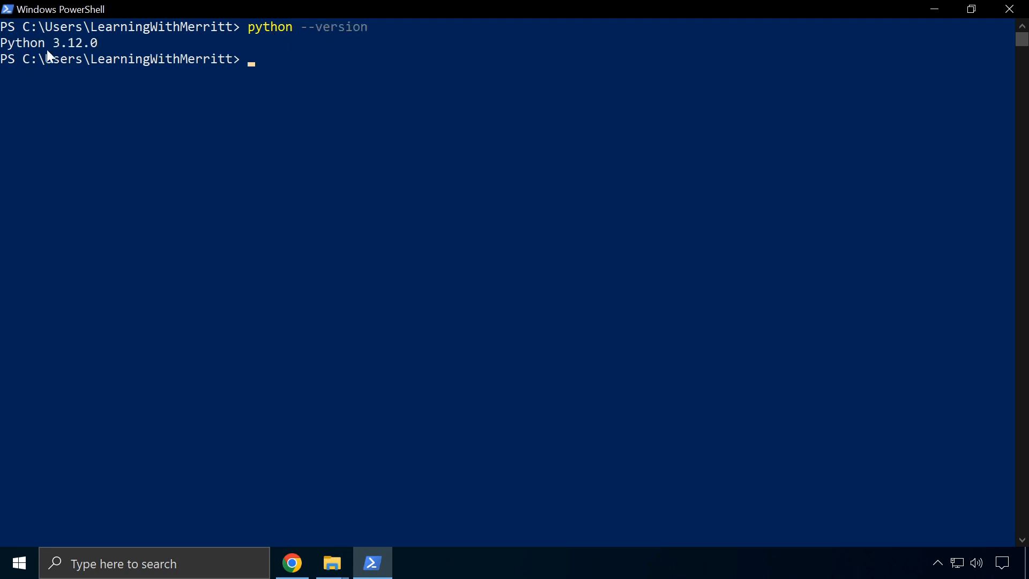
left_click_drag(105, 43, 2, 44)
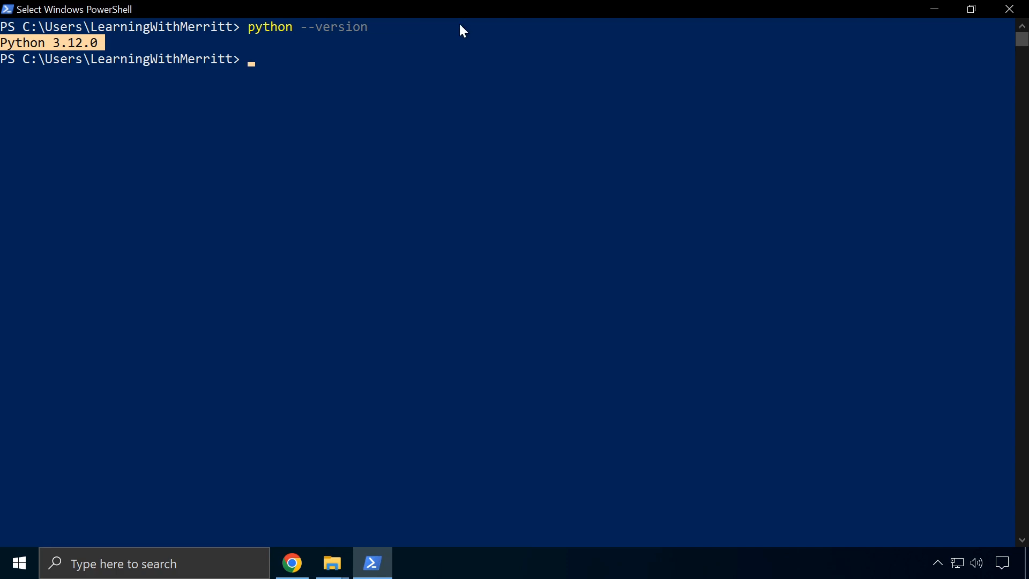
left_click(287, 74)
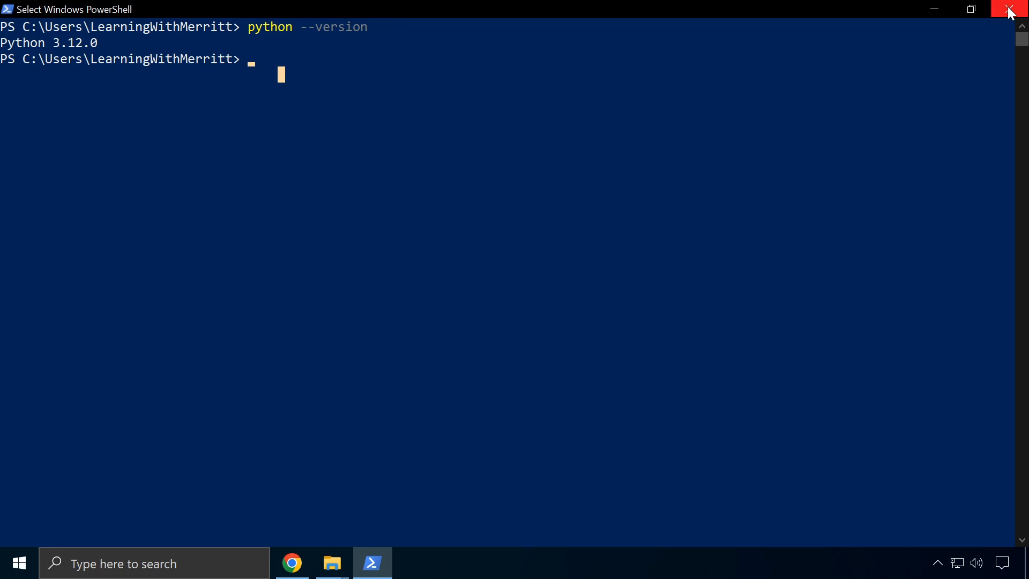
left_click(936, 8)
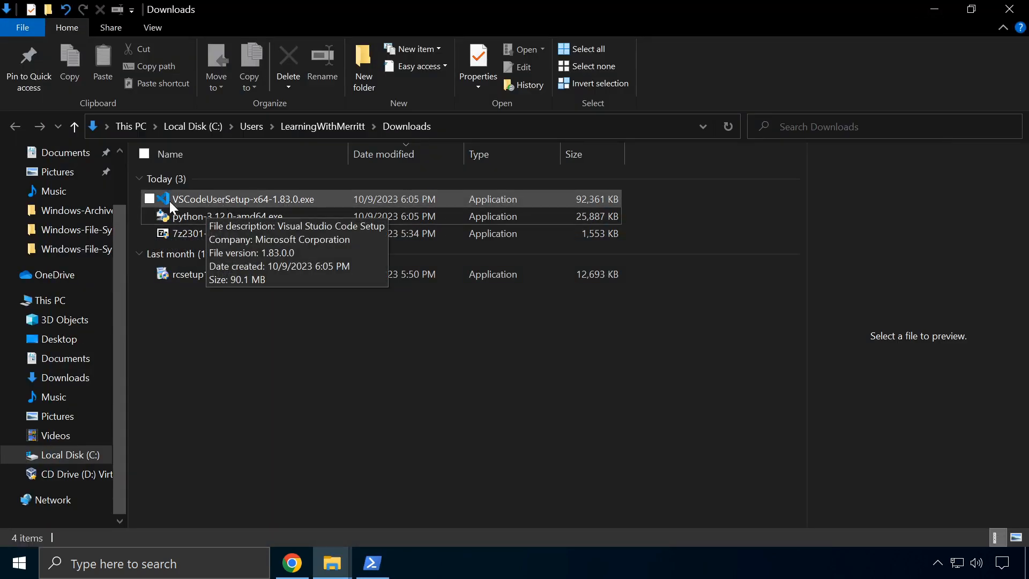
Launch the VS Code installer, accept the license and keep the default install location
double_click(264, 198)
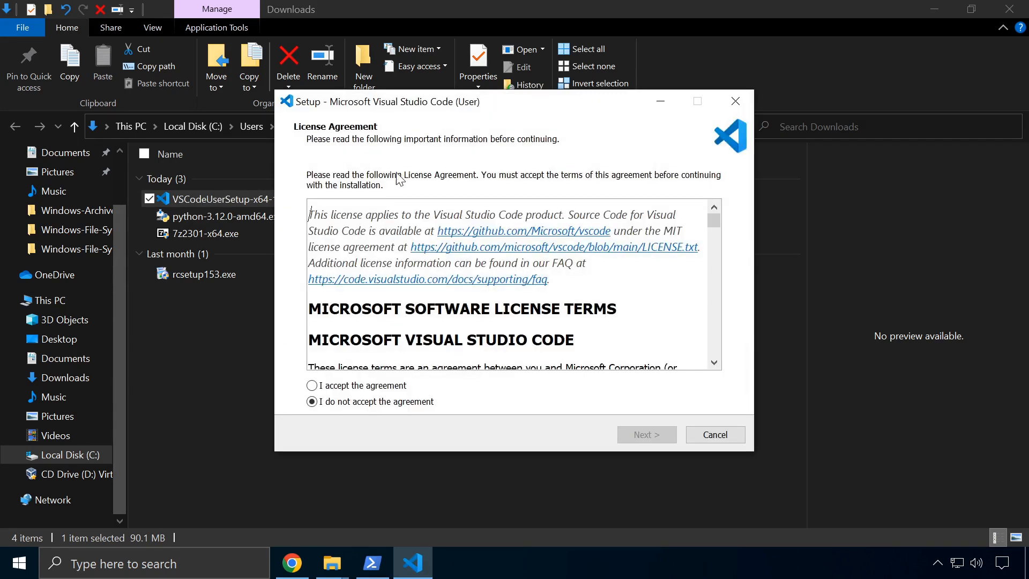
scroll(436, 291, "down", 3)
scroll(436, 291, "down", 15)
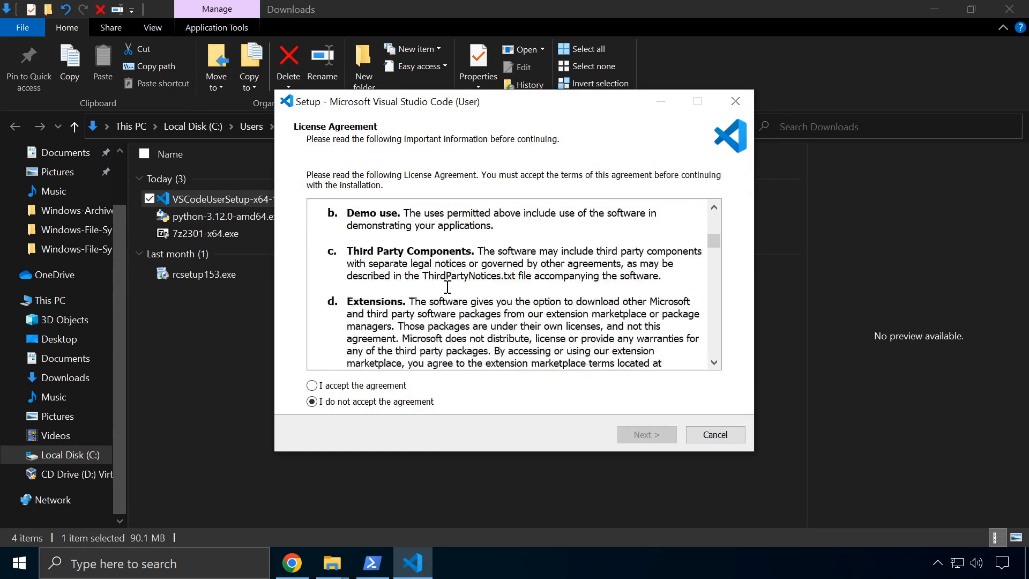
scroll(462, 292, "down", 10)
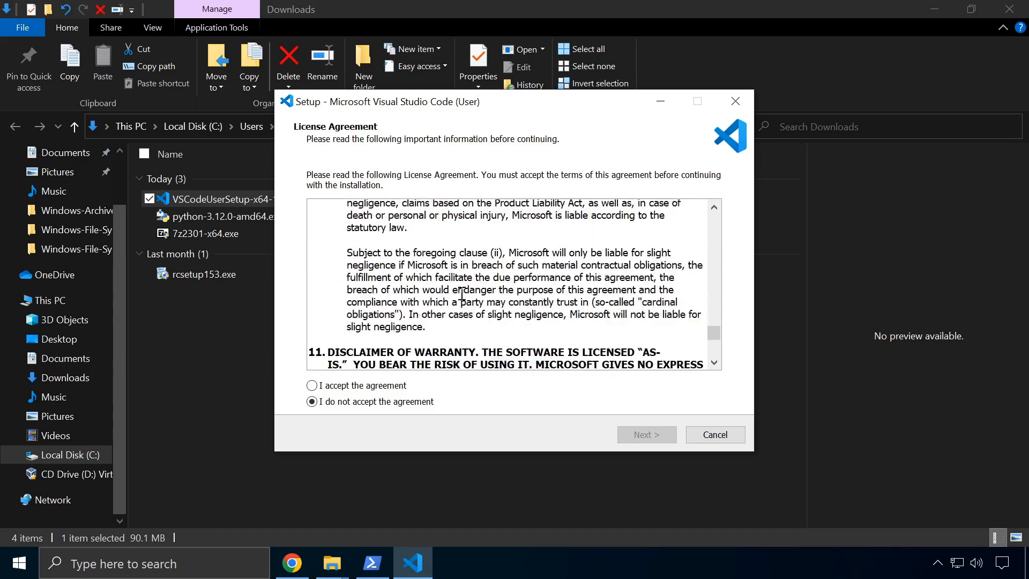
left_click(311, 385)
left_click(657, 434)
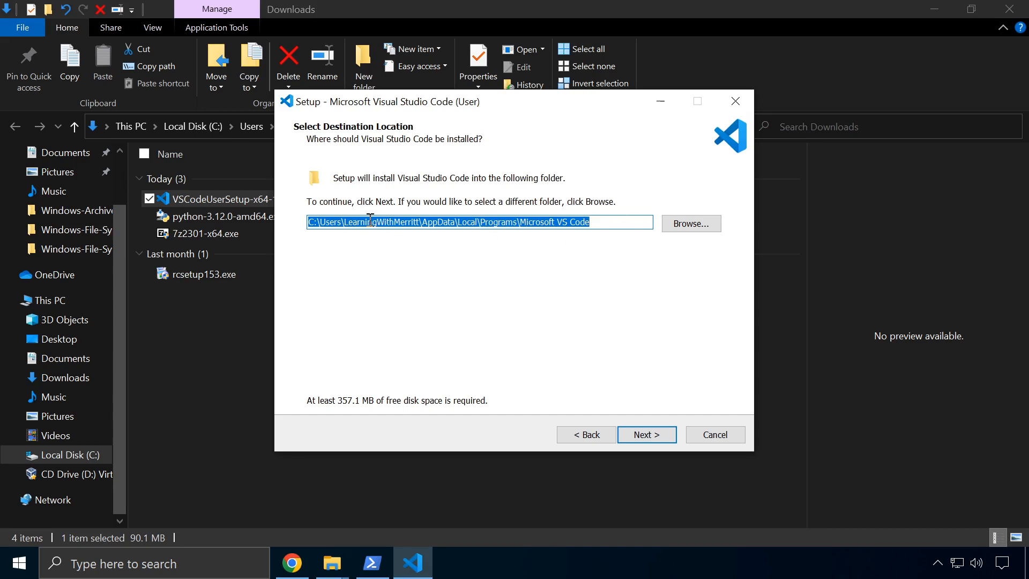
left_click_drag(346, 221, 642, 231)
left_click(640, 434)
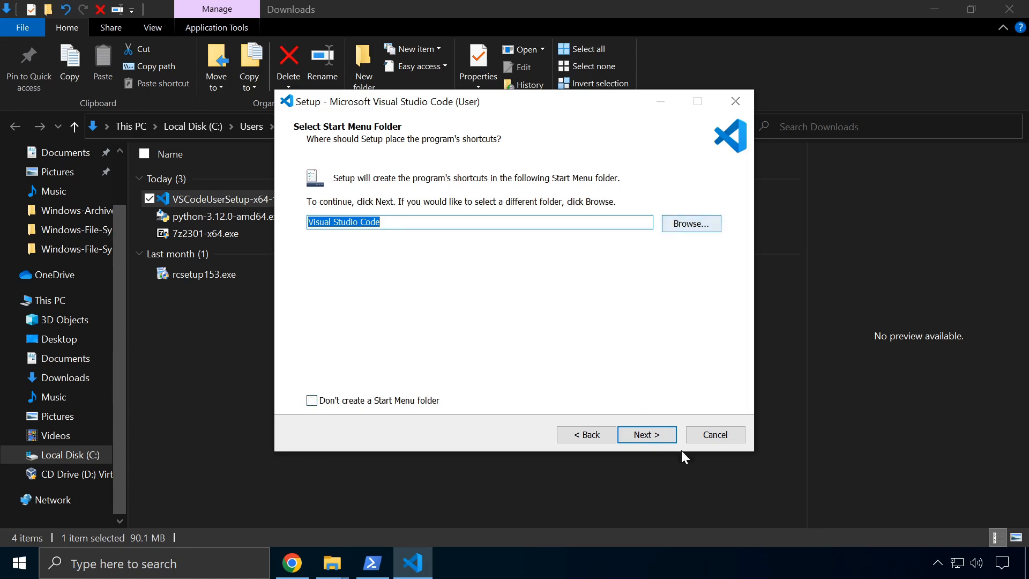
Add a desktop icon and Open with Code for files and folders, then install and finish
left_click(658, 438)
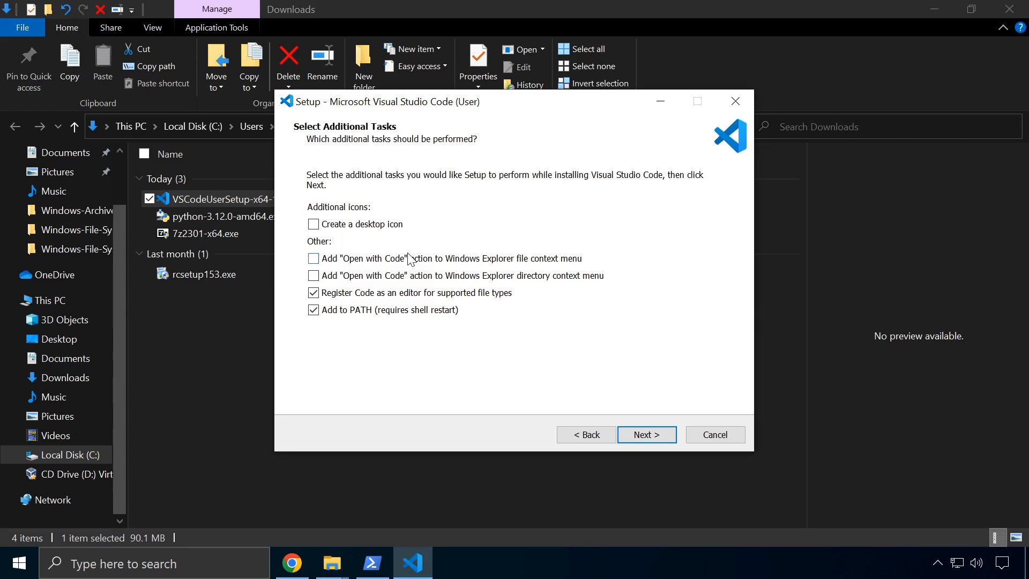
left_click(314, 259)
left_click(314, 276)
left_click(314, 224)
left_click(641, 433)
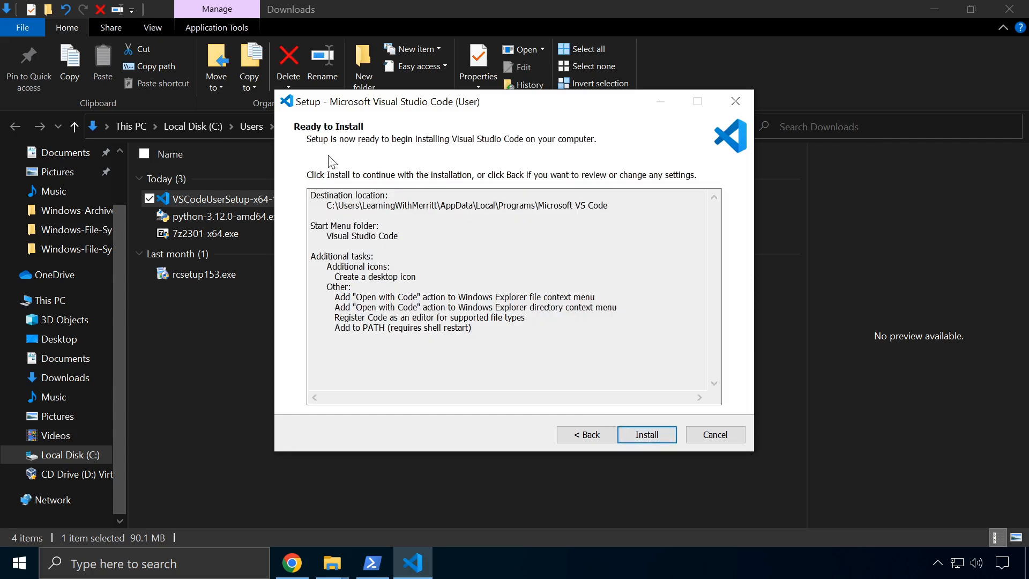
left_click(625, 434)
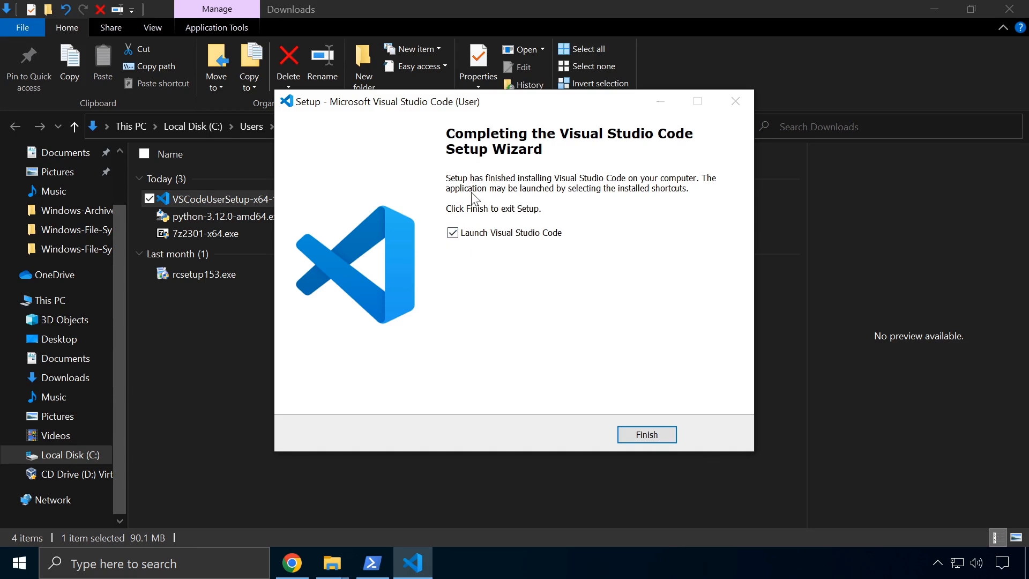
left_click(651, 437)
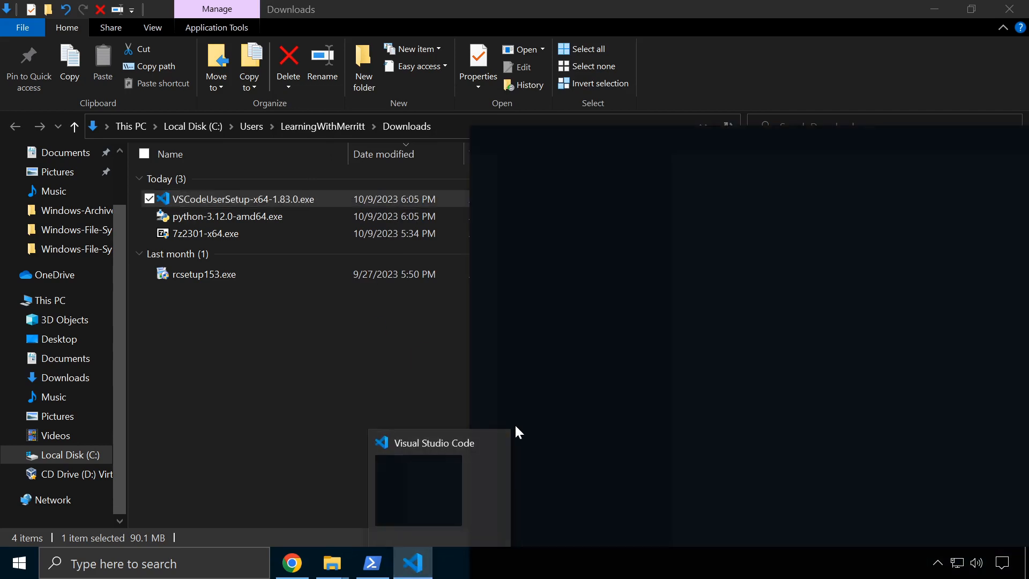
Drag the Visual Studio Code window into view and close it
left_click_drag(592, 136, 314, 61)
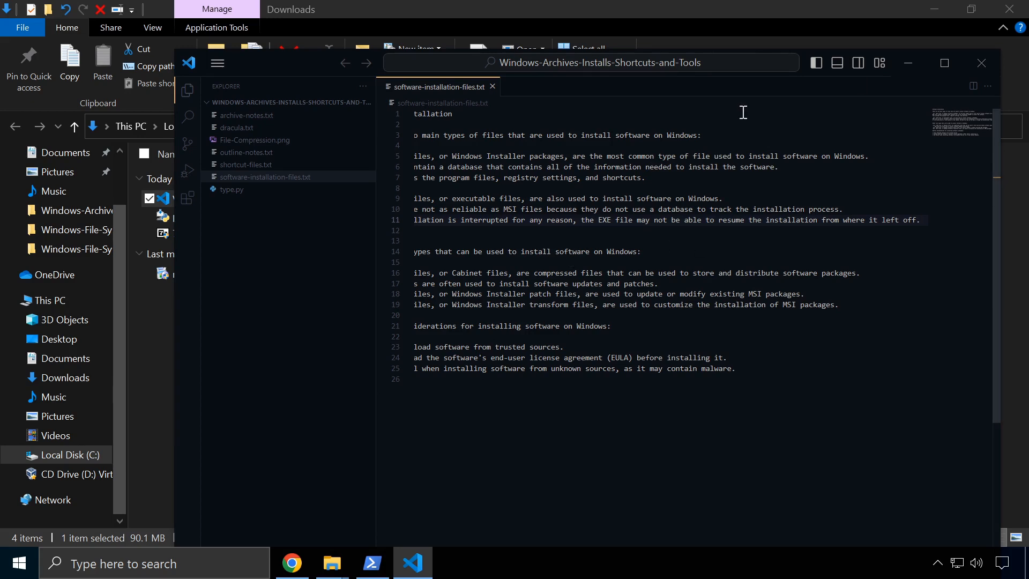
left_click(983, 60)
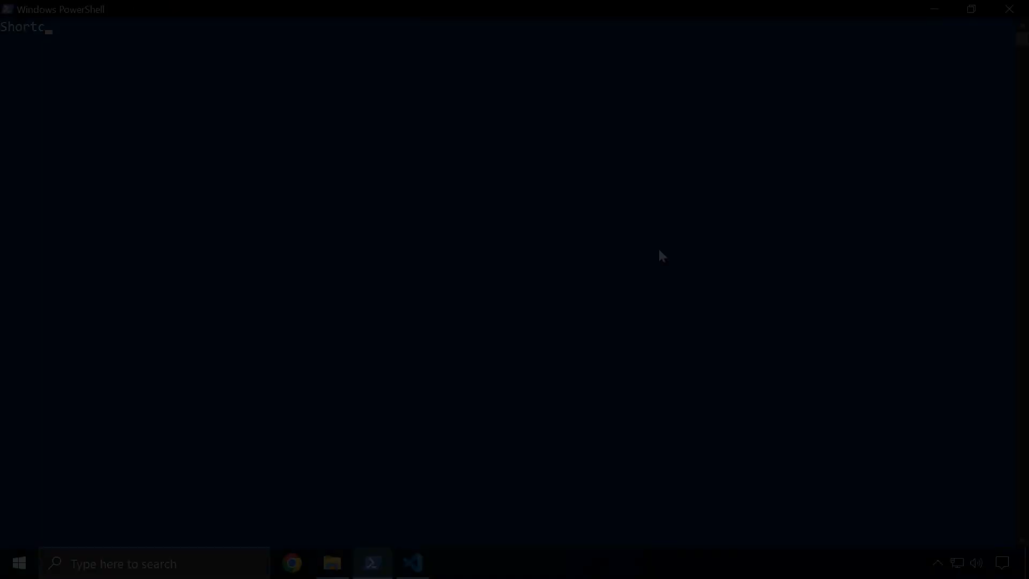
Type the shortcut file definition and the .lnk and .url type descriptions
key("Return")
type("A shortcut file ")
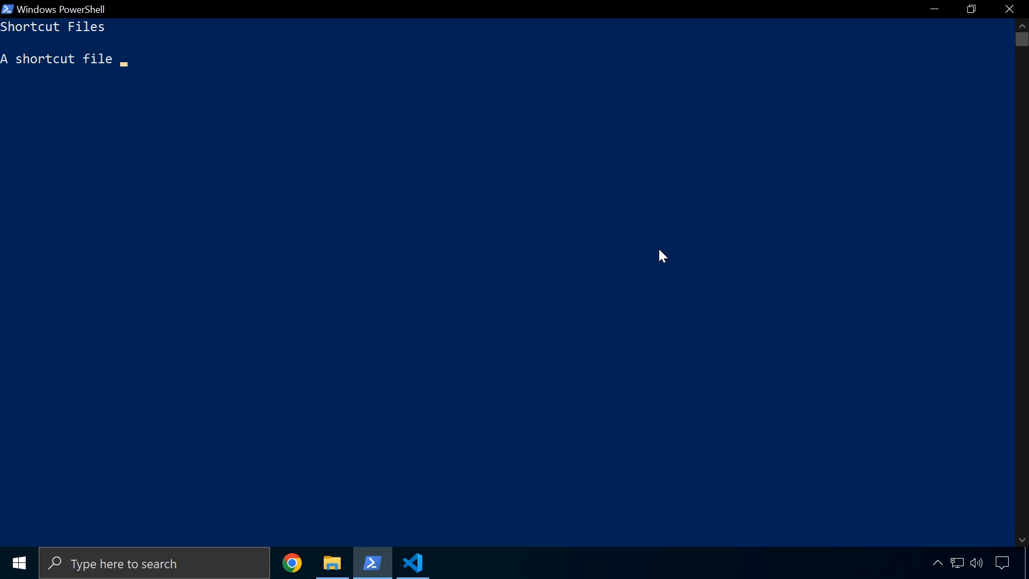
type("is a type of file that points to another file or folder.")
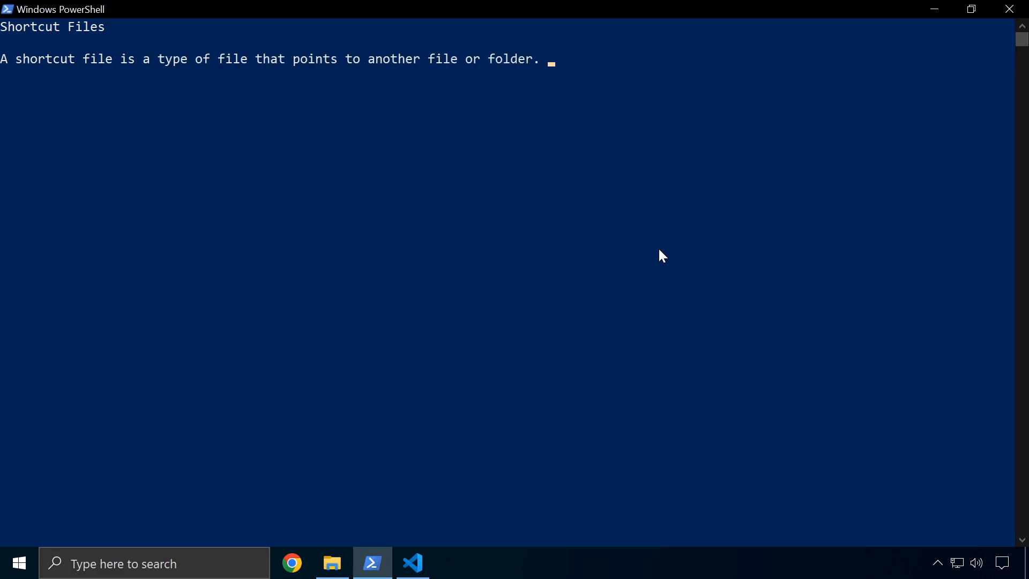
key("Return")
type("When you doub")
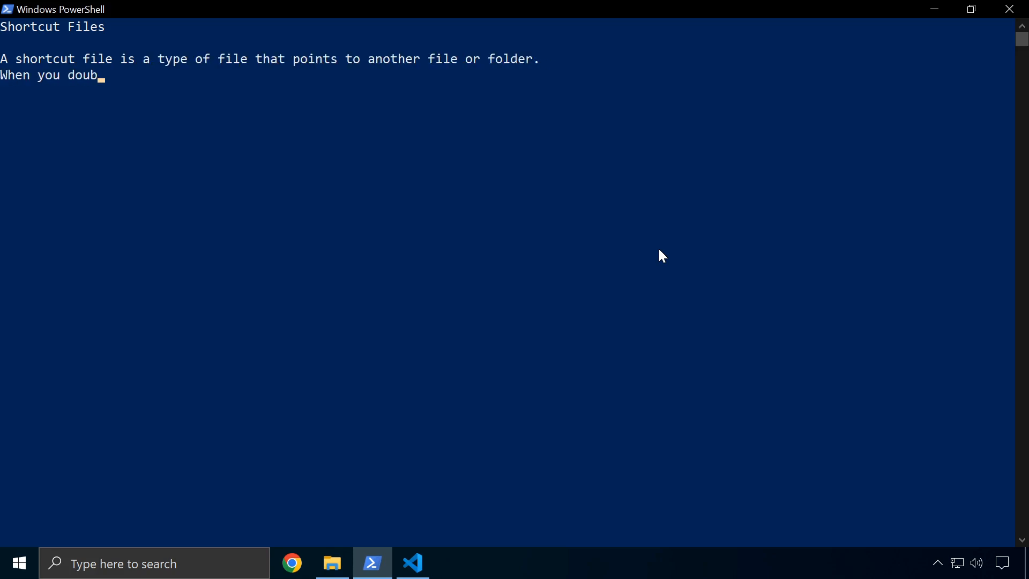
type("le-click on a shortcut file, Windows wil")
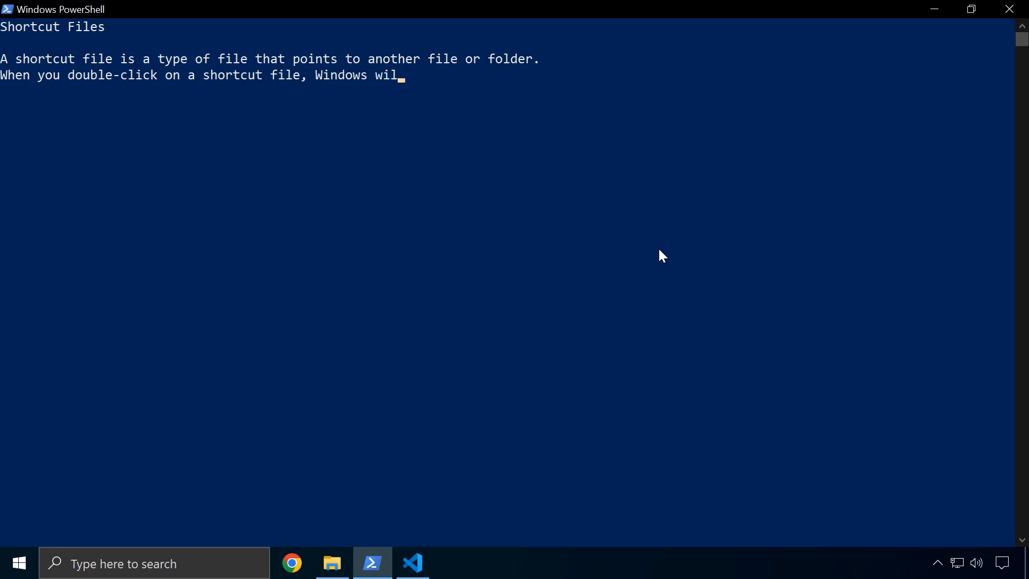
type("l open the file or folder that the shortcut points to.")
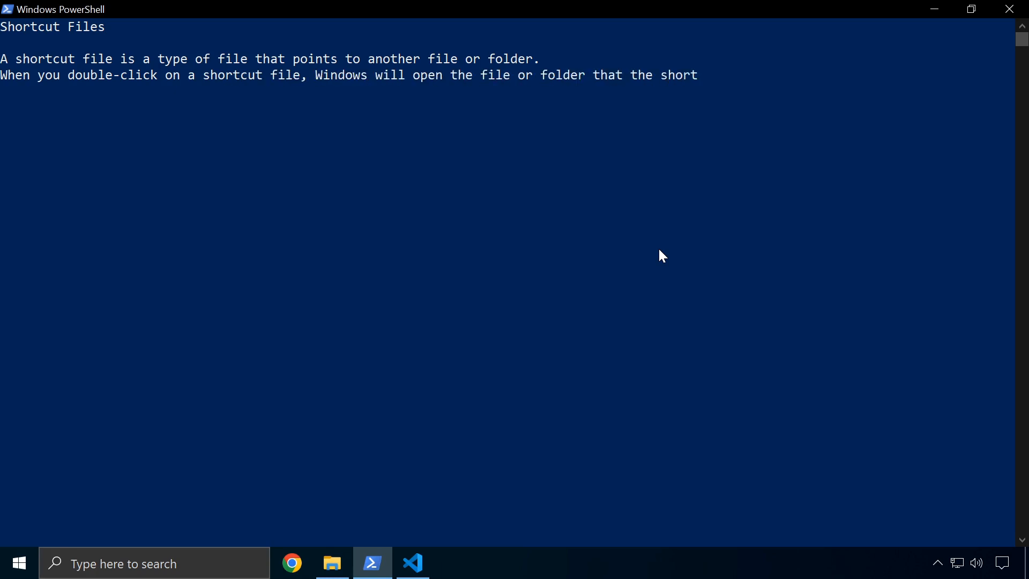
key("Return")
type("There are ")
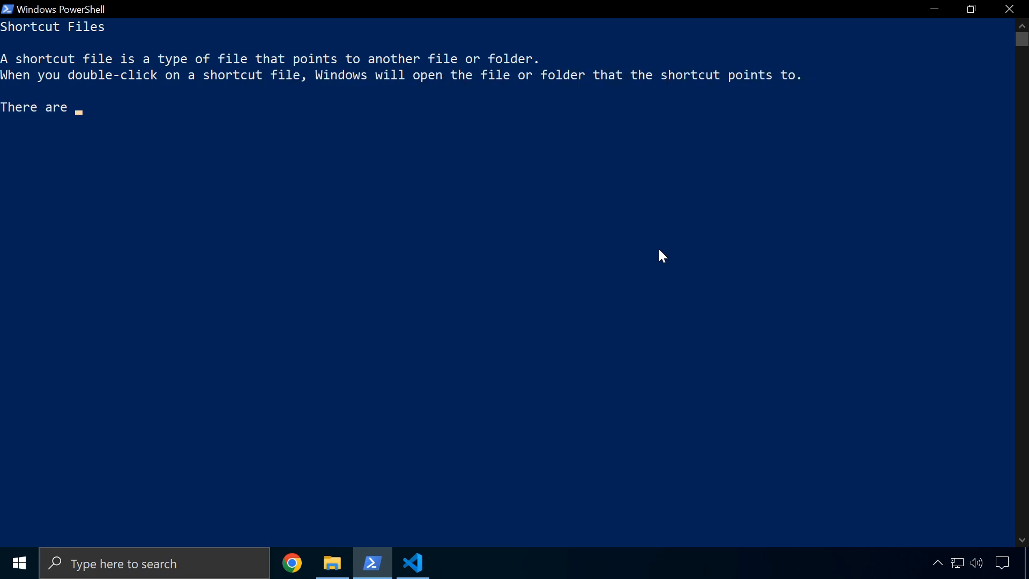
type("two main shortcut file types:  .lnk - link Windows shortcut files. They are used to point to files, folders, and other resources on your local computer or network.")
key("Return")
type(".u")
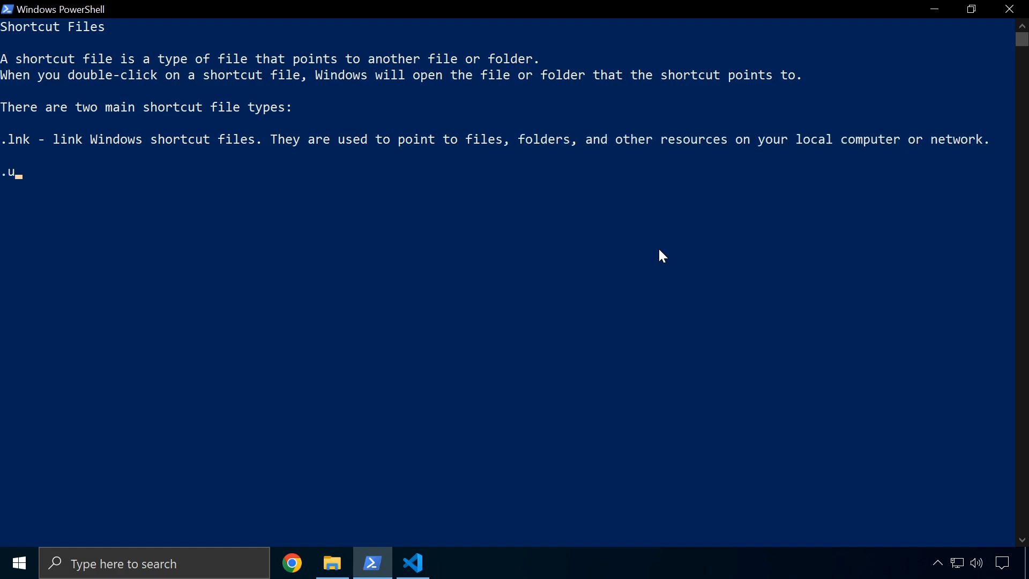
type("rl - uniform resource locator  URL shortcut files. They are used to point to web pages and other online resources.")
key("Return")
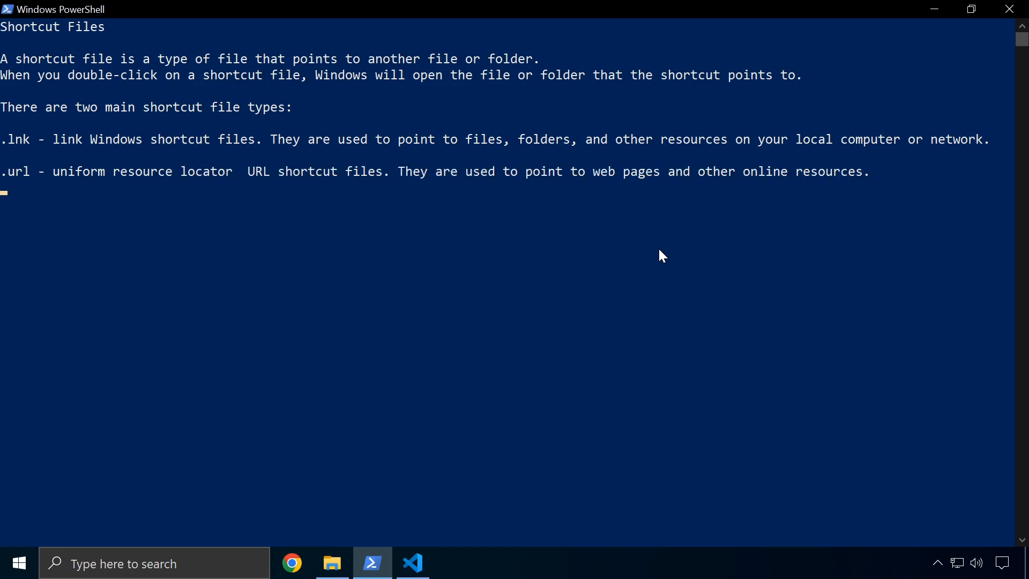
Add an 'Other shortcut file types' section describing .pif, .shb and .shs
type("Other shortcut file types")
key("Return")
type(".pif - Program shor")
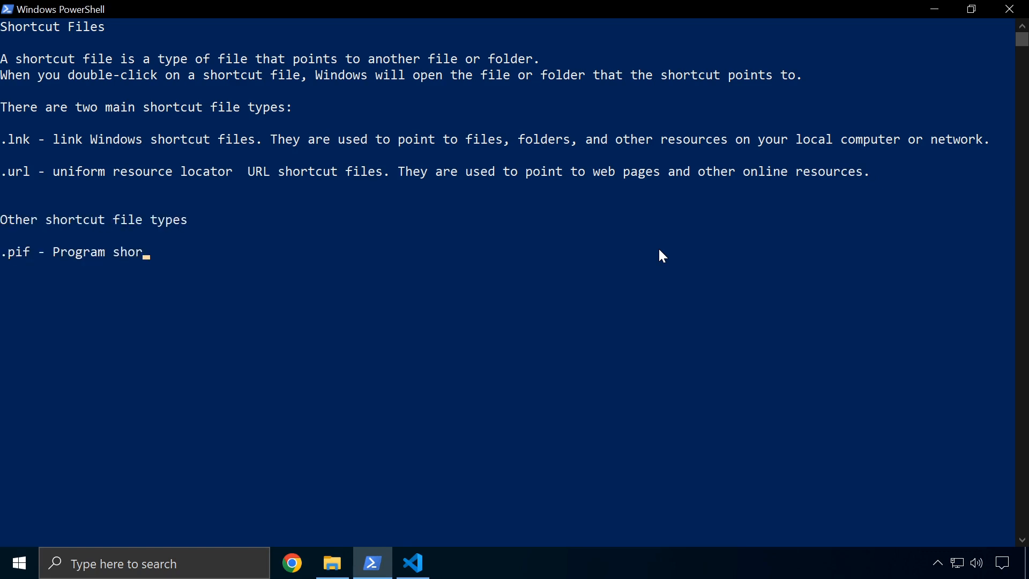
type("tcut files. They are used to point to pr")
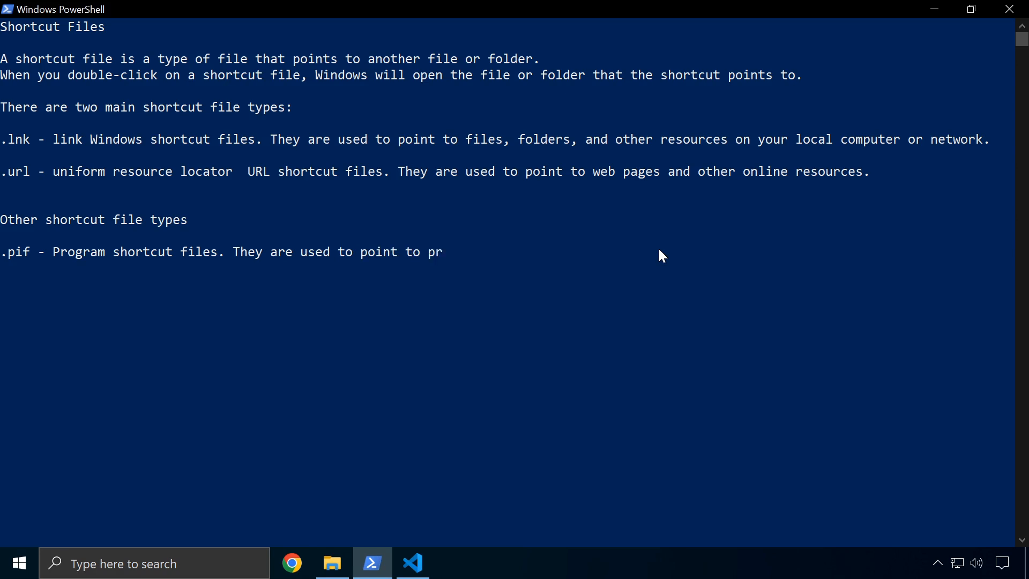
type("ograms that were written for older versions of Windows.")
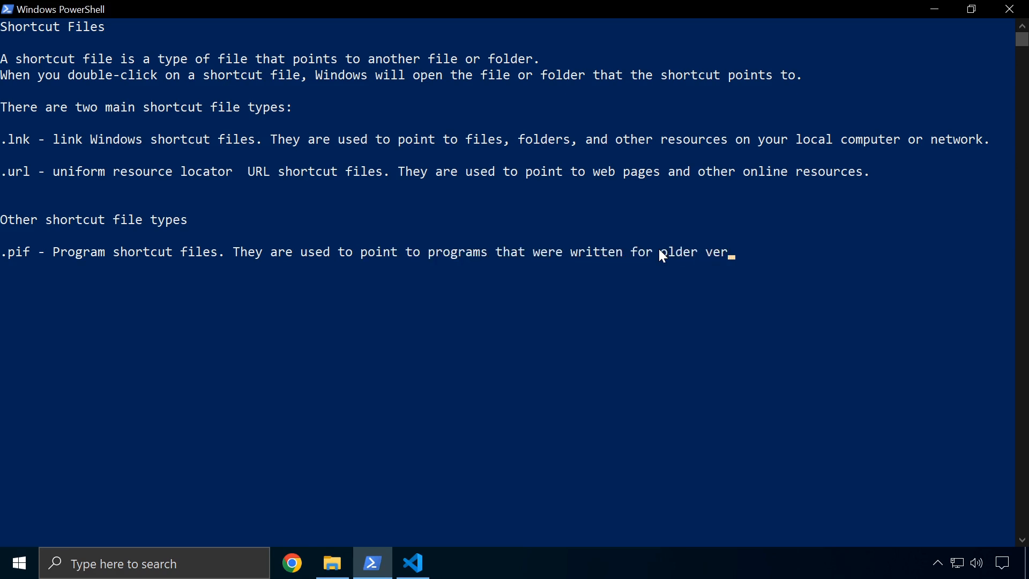
key("Return")
type(".shb - Folder sh")
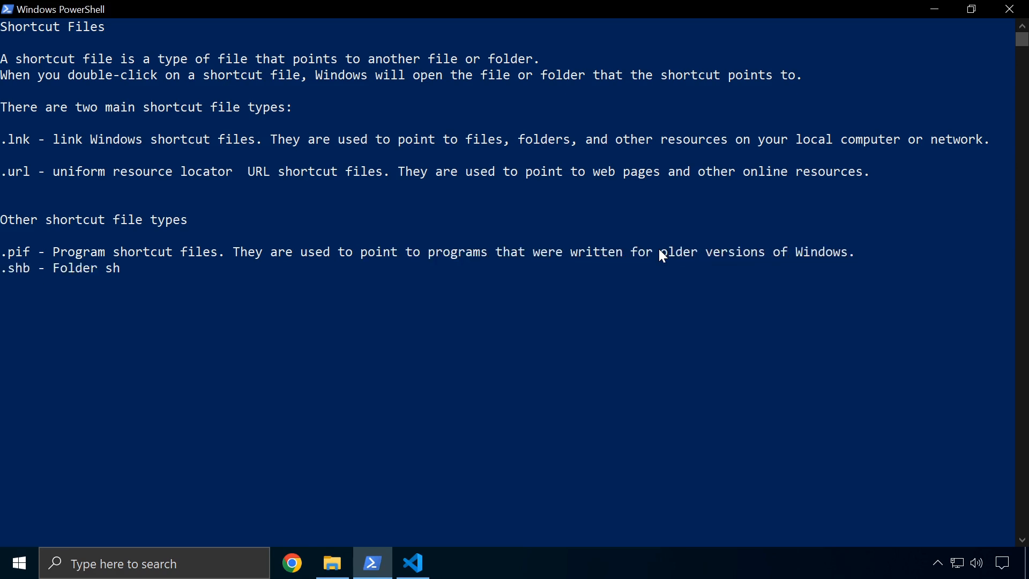
type("ortcut files. They are used to point t")
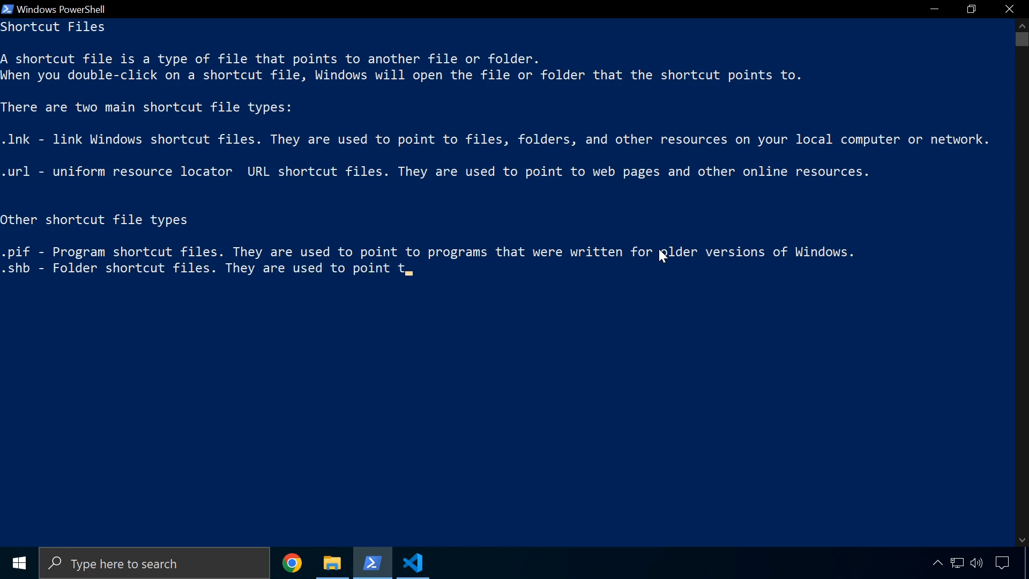
type("o folders on your local computer.")
key("Return")
type(".shs - Document shortcut files. They")
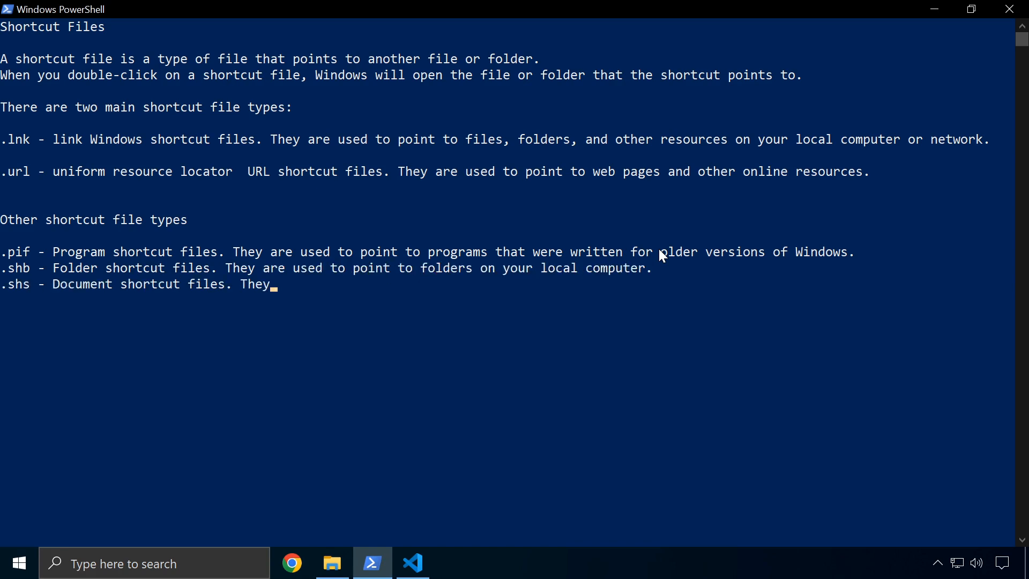
type(" are used to point to documents on your local computer.")
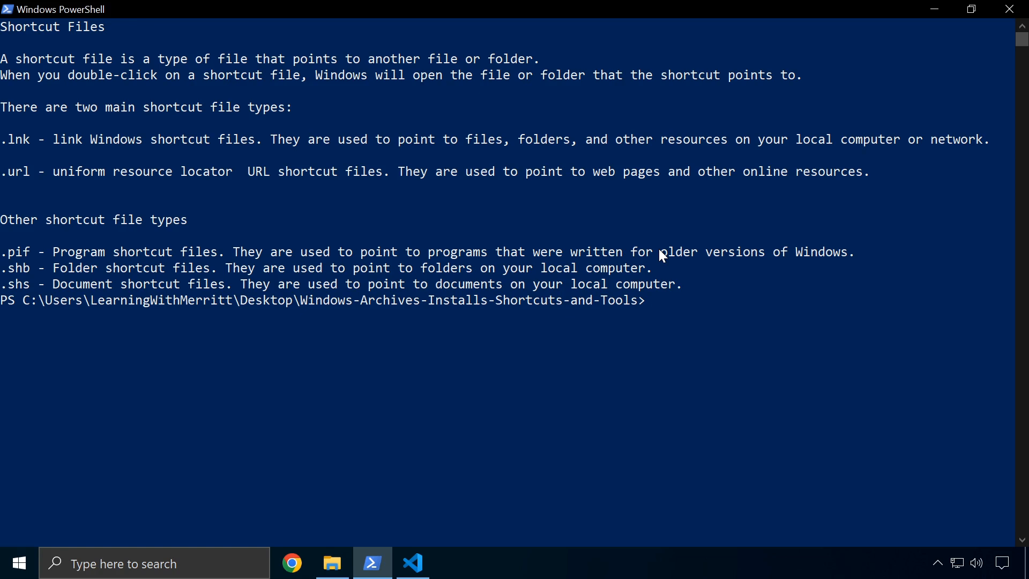
Minimize PowerShell and File Explorer, and move the Chrome and Edge shortcuts to the desktop centre
left_click(934, 9)
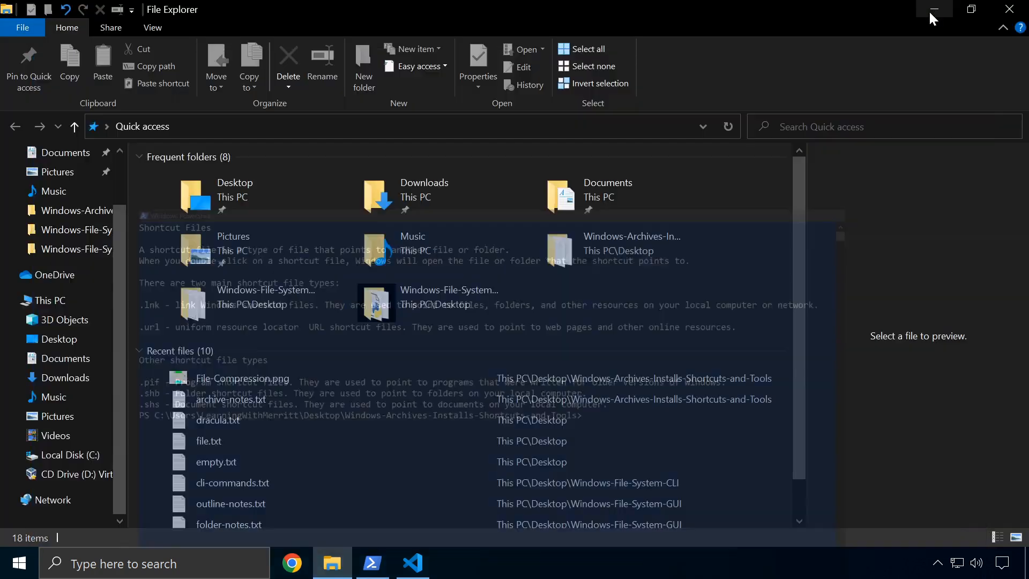
left_click(933, 9)
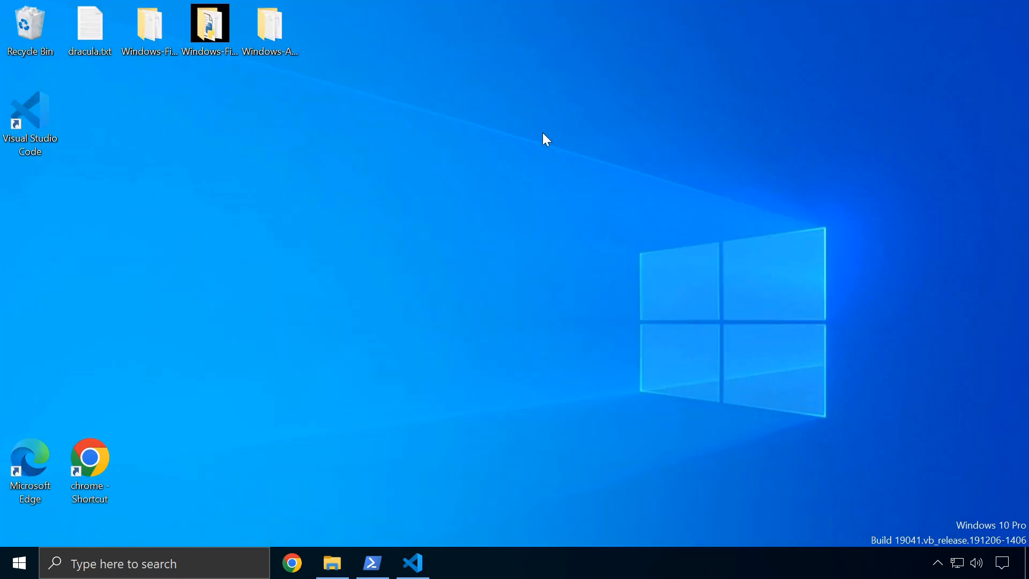
left_click_drag(91, 460, 576, 264)
left_click_drag(30, 462, 535, 286)
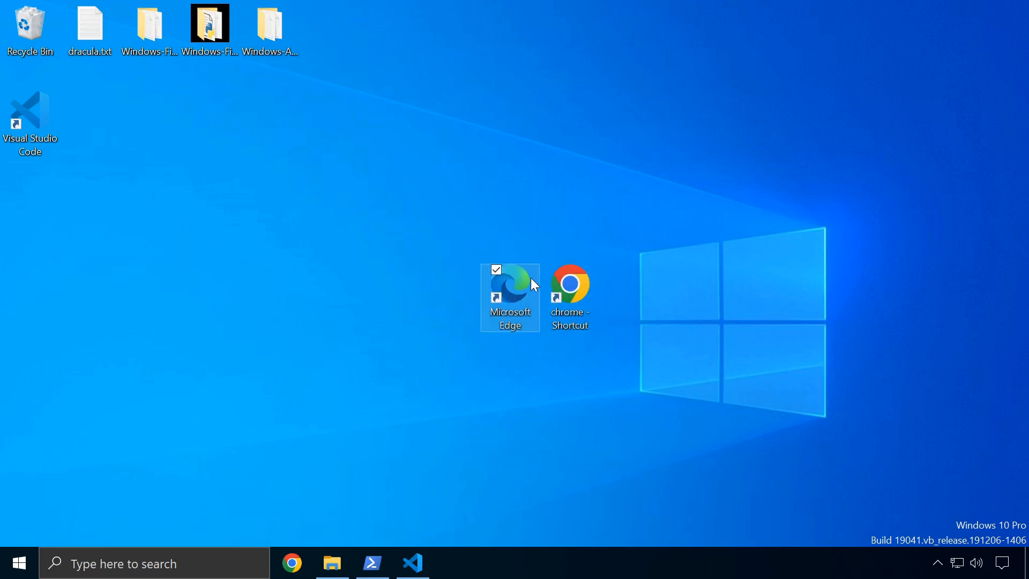
Inspect the Microsoft Edge shortcut's Properties, including its Start in path, and cancel
right_click(510, 303)
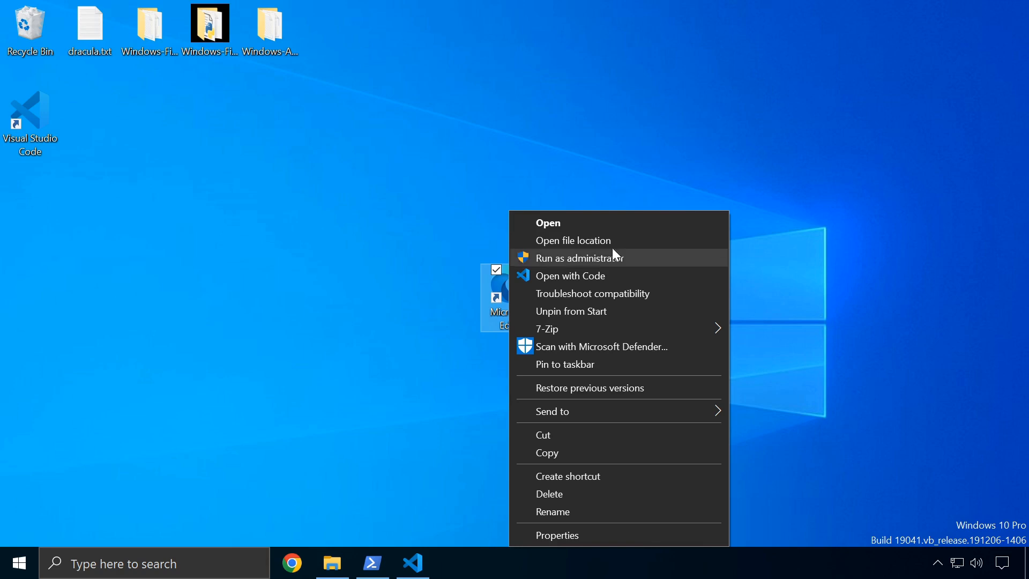
left_click(479, 328)
right_click(503, 312)
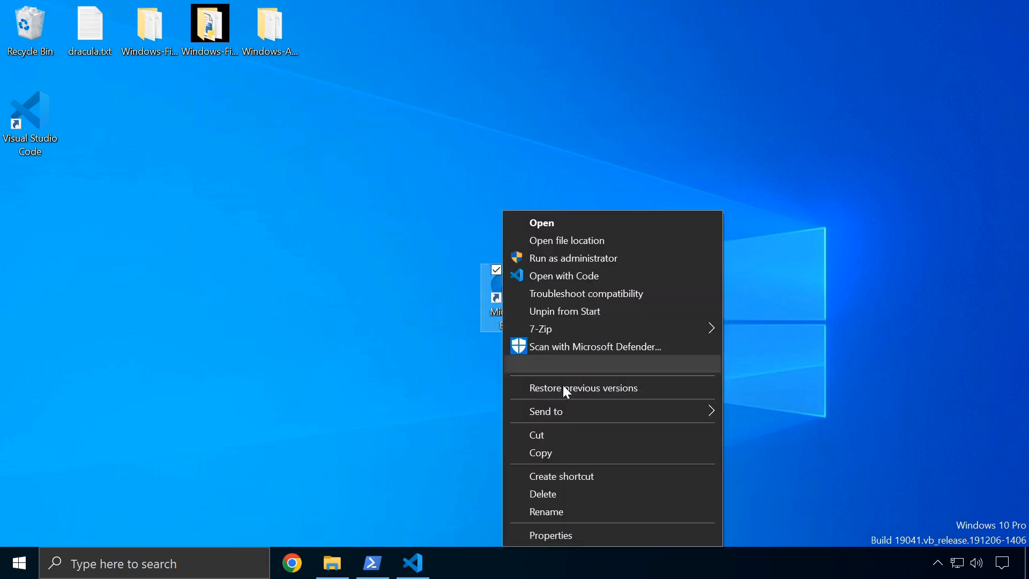
left_click(571, 535)
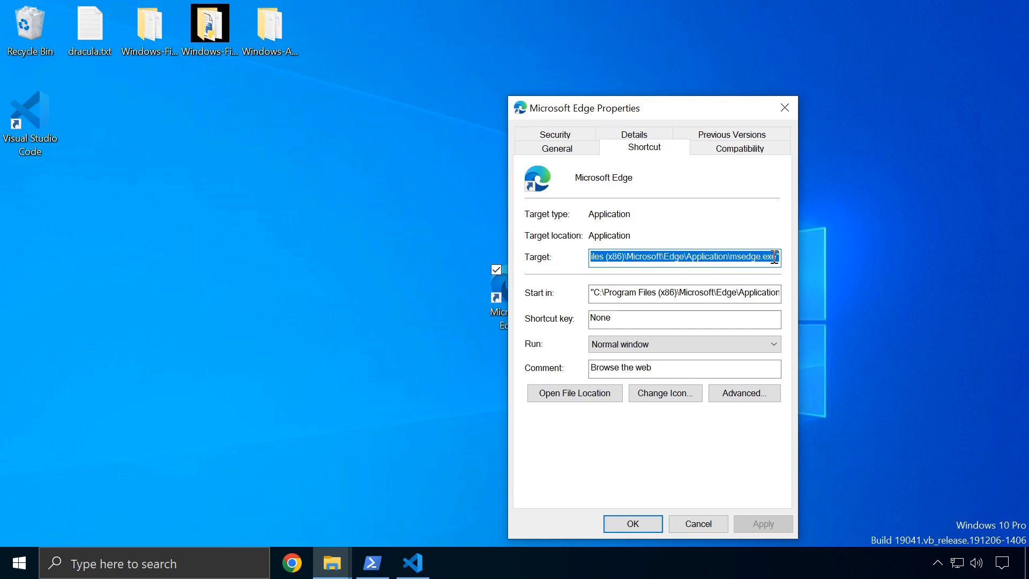
left_click(732, 294)
left_click(841, 243)
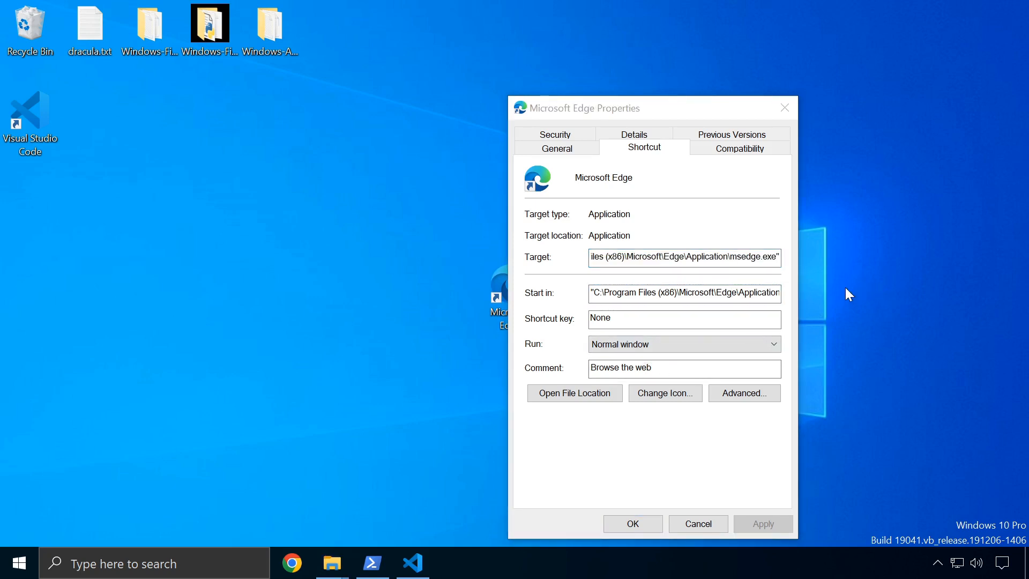
right_click(874, 233)
left_click(839, 378)
left_click(698, 524)
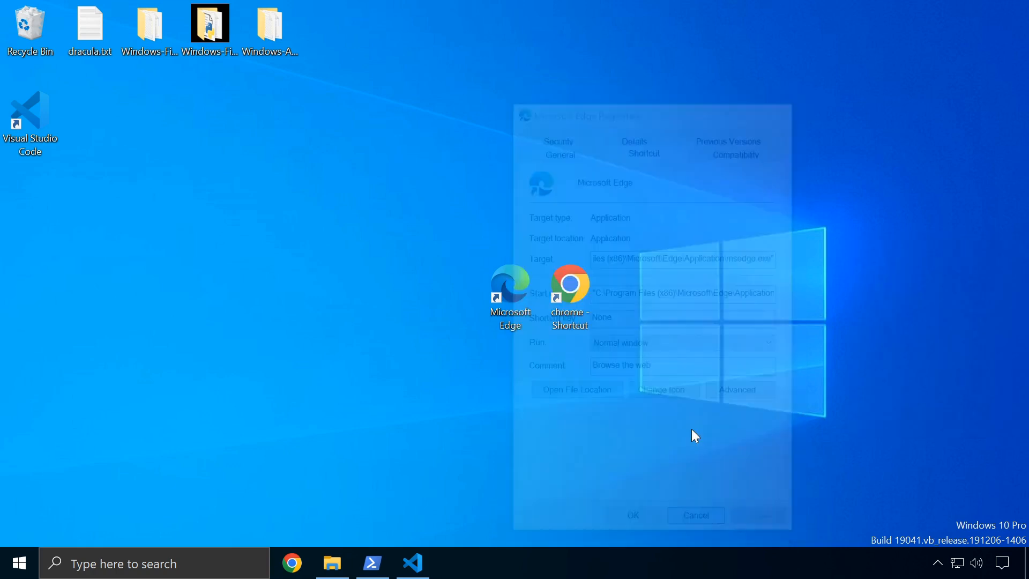
View the chrome - Shortcut Properties targeting chrome.exe, then close them
right_click(574, 295)
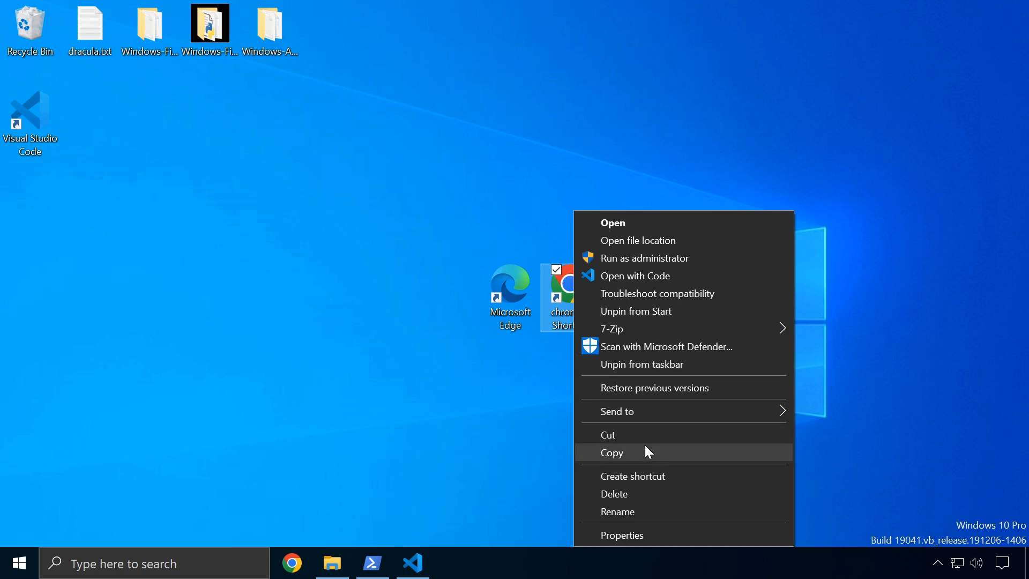
left_click(645, 535)
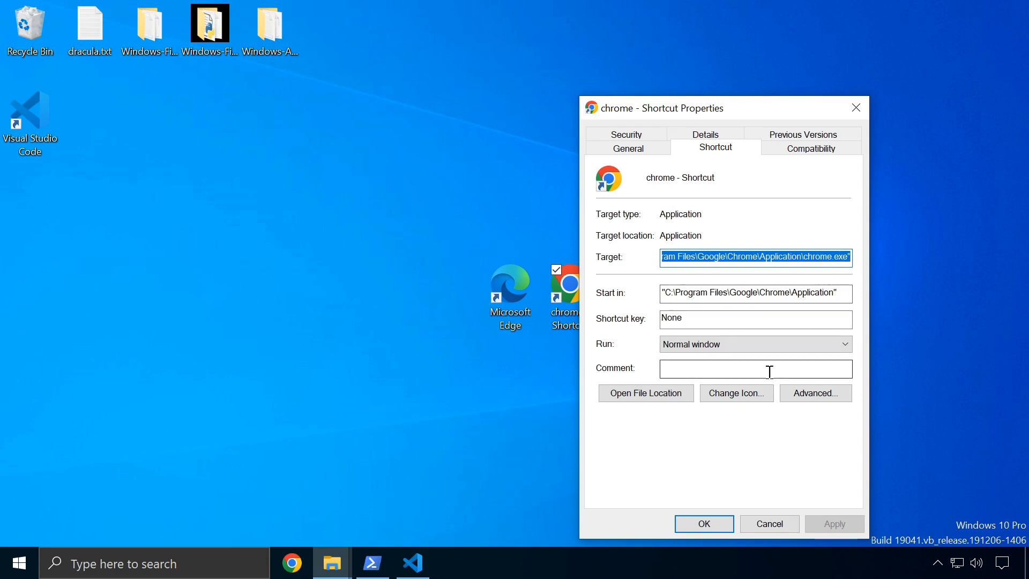
left_click(487, 226)
left_click(663, 230)
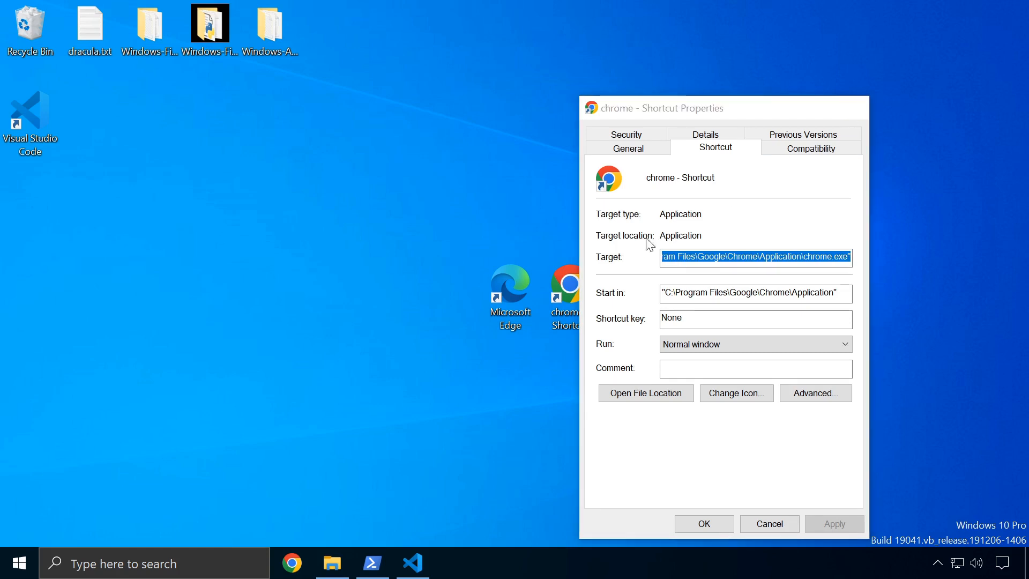
key("Escape")
left_click(508, 304)
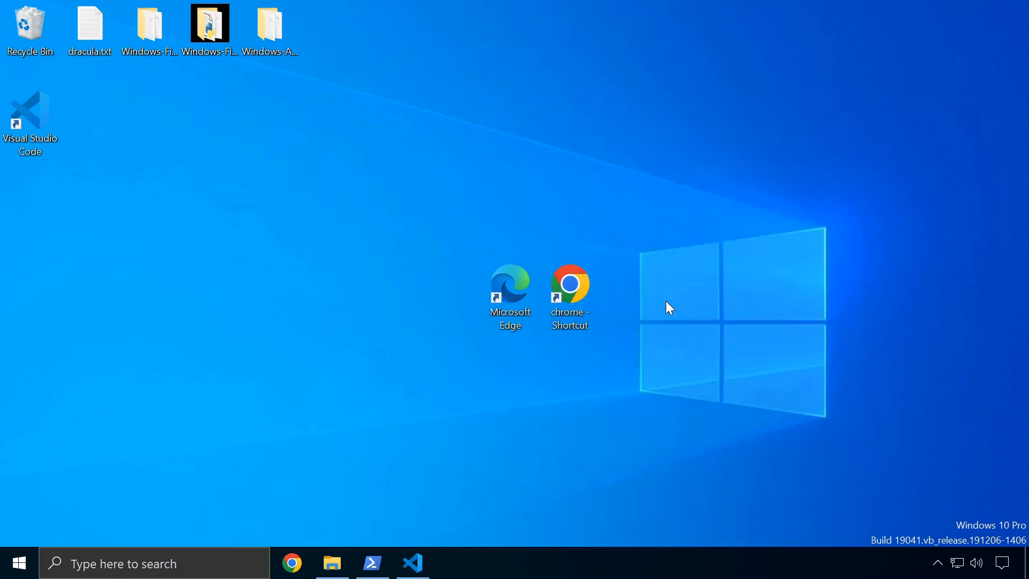
Clear the PowerShell console, move up to the Desktop folder, and list it with dir
left_click(373, 563)
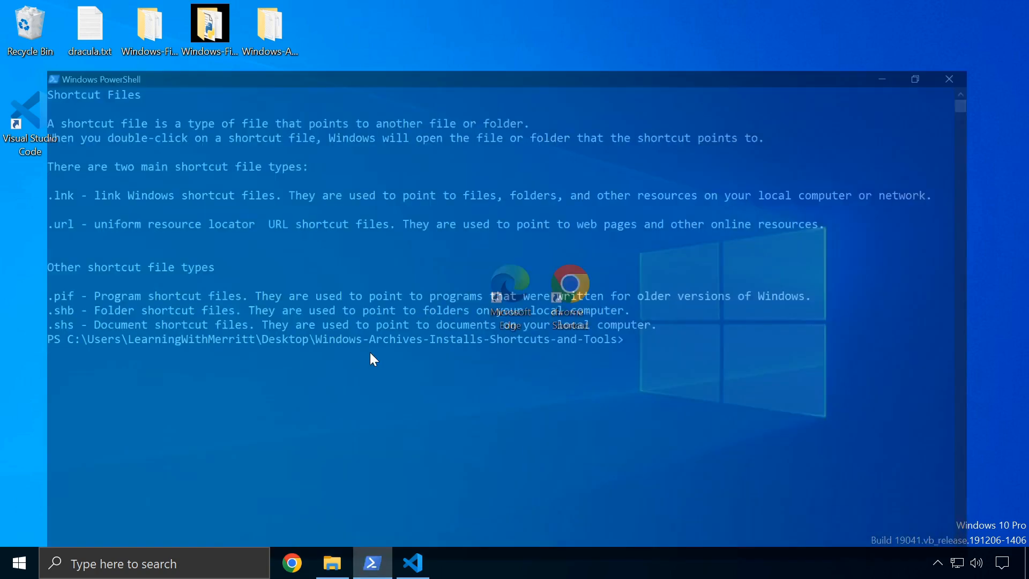
type("cls")
key("Return")
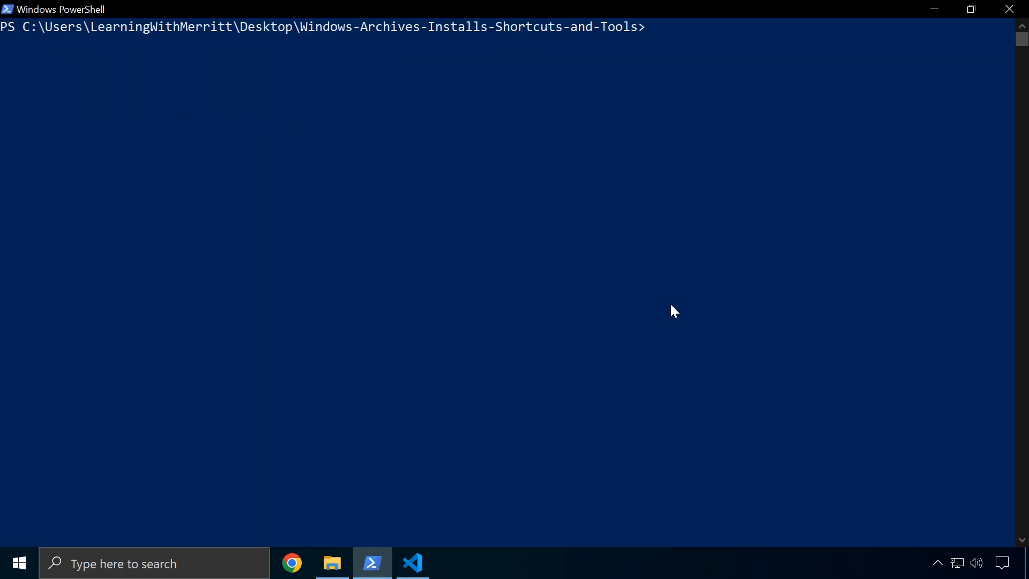
key("Return")
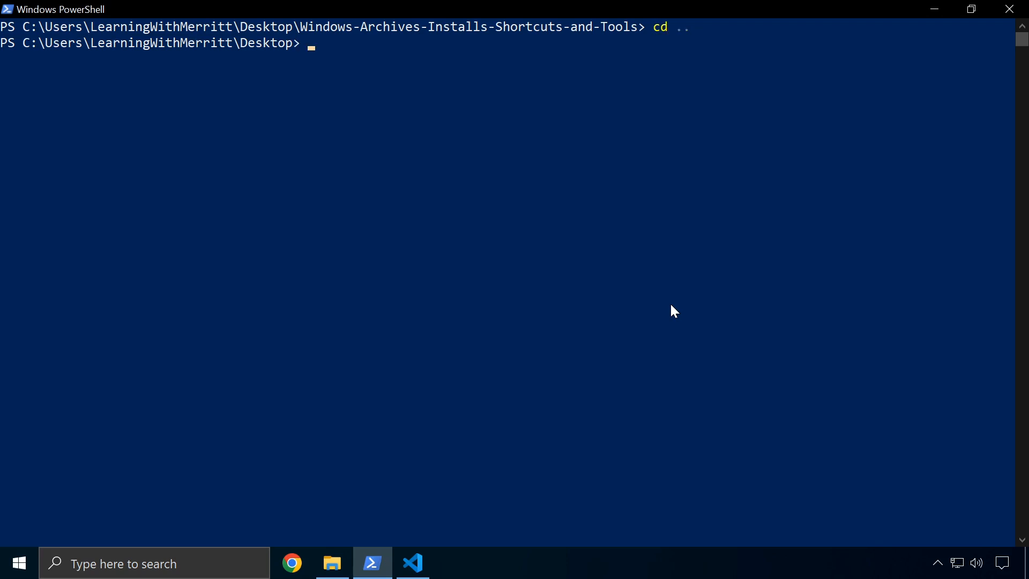
type("dir")
key("Return")
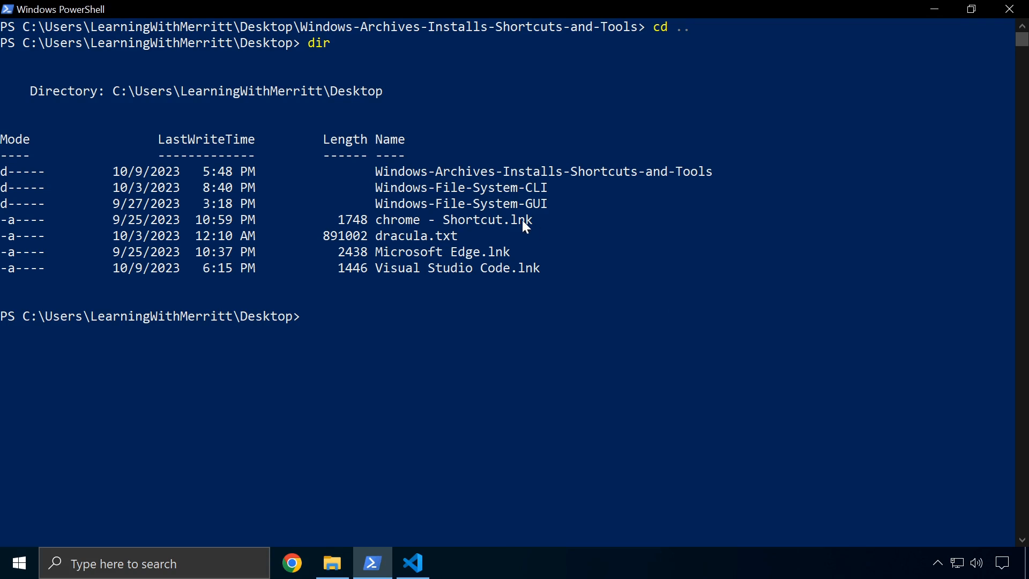
Highlight the chrome, Microsoft Edge and Visual Studio Code .lnk names, then minimize PowerShell
left_click_drag(535, 222, 464, 221)
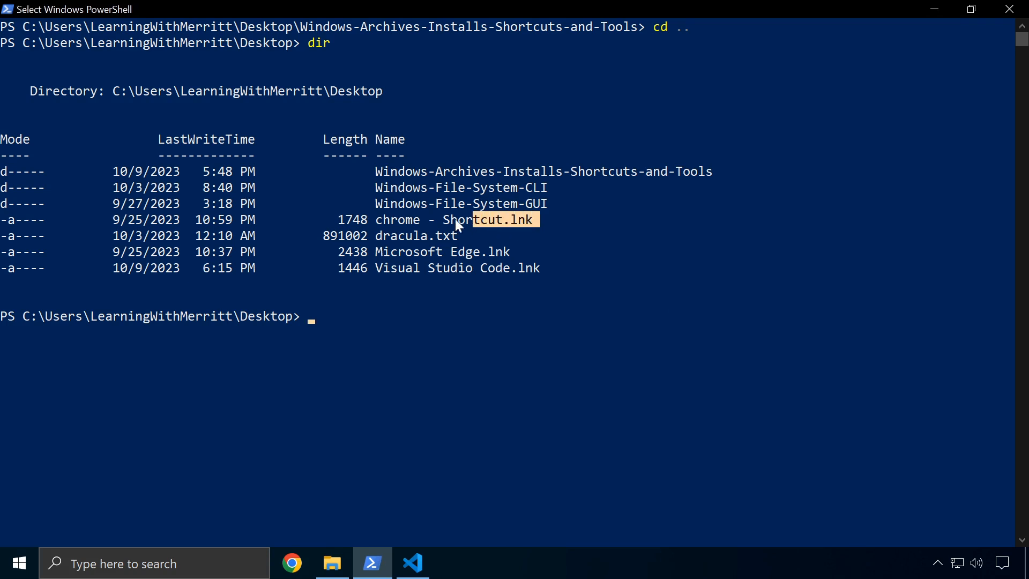
left_click_drag(350, 222, 339, 219)
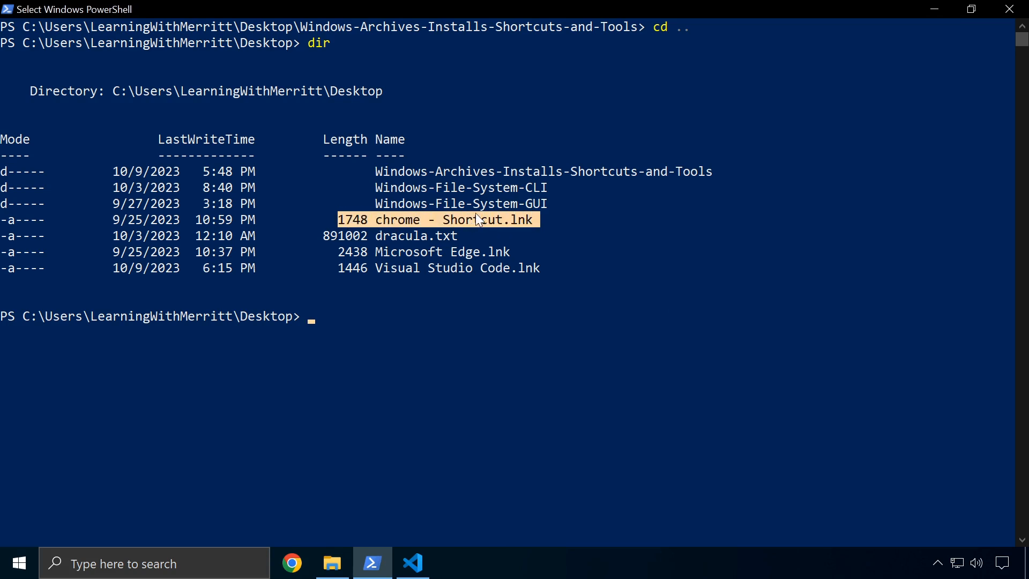
left_click_drag(521, 252, 448, 254)
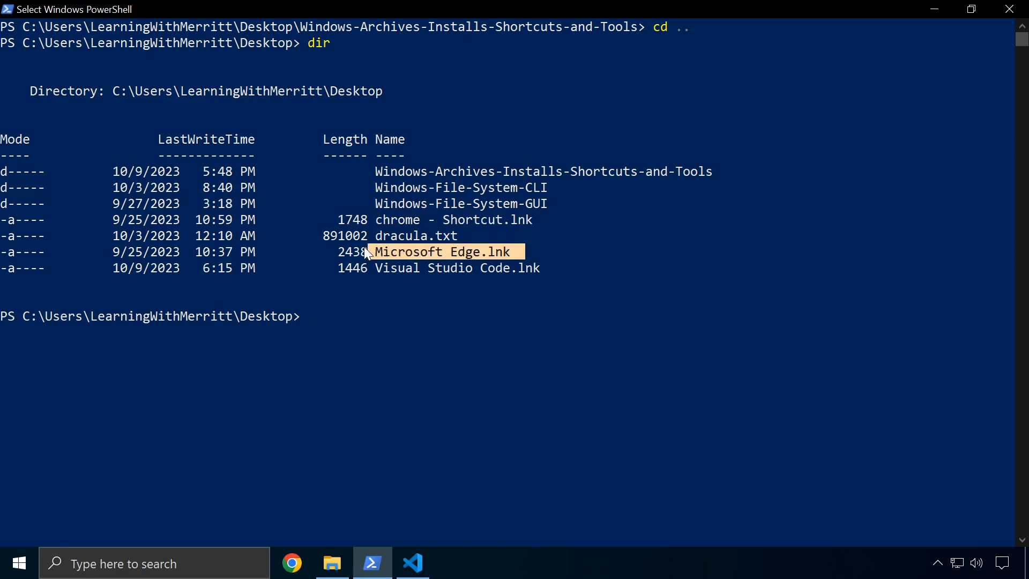
left_click_drag(371, 247, 378, 251)
left_click(489, 368)
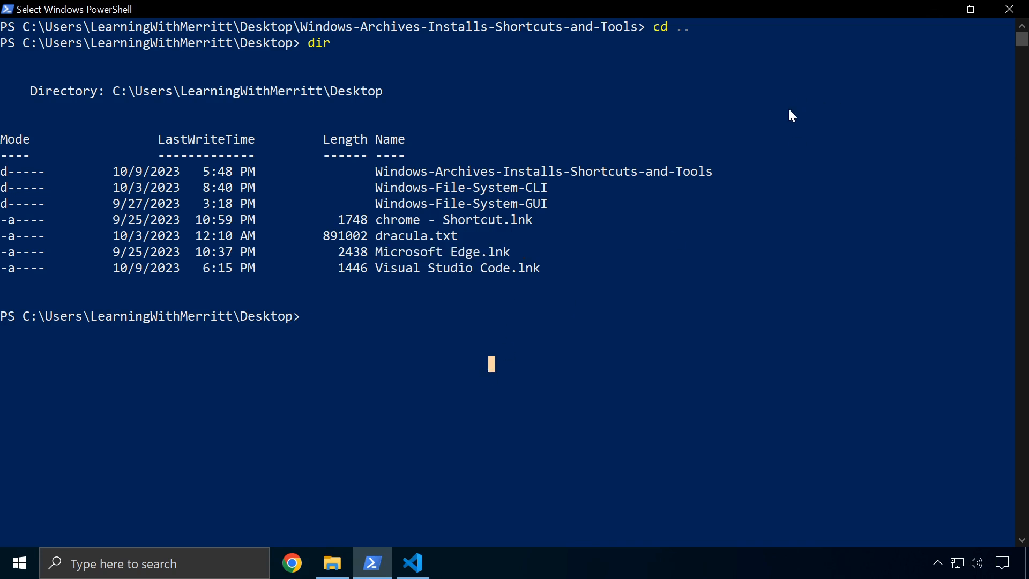
left_click_drag(543, 269, 412, 267)
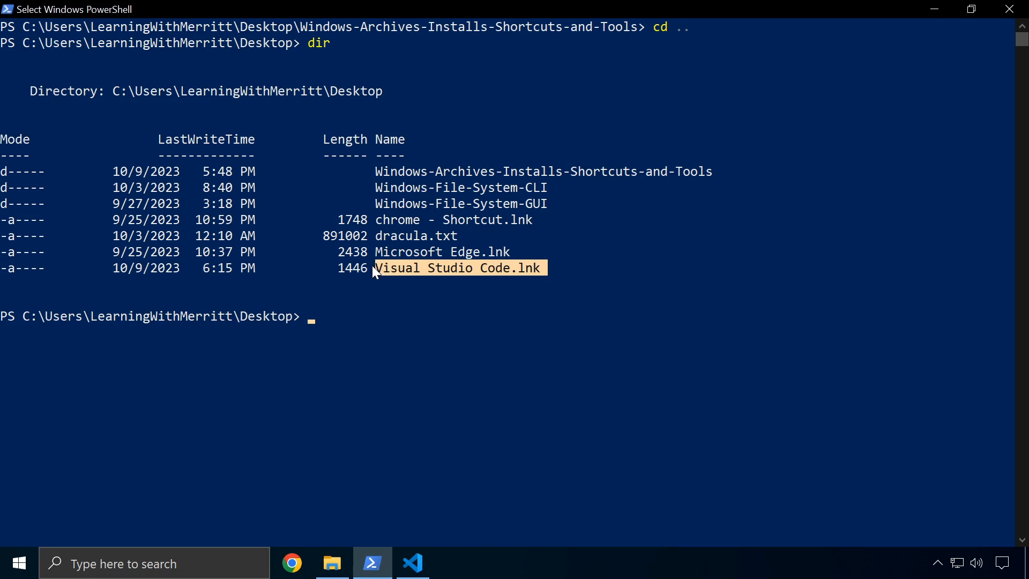
left_click(625, 235)
left_click_drag(545, 270, 422, 268)
left_click_drag(521, 252, 408, 252)
left_click_drag(552, 217, 423, 221)
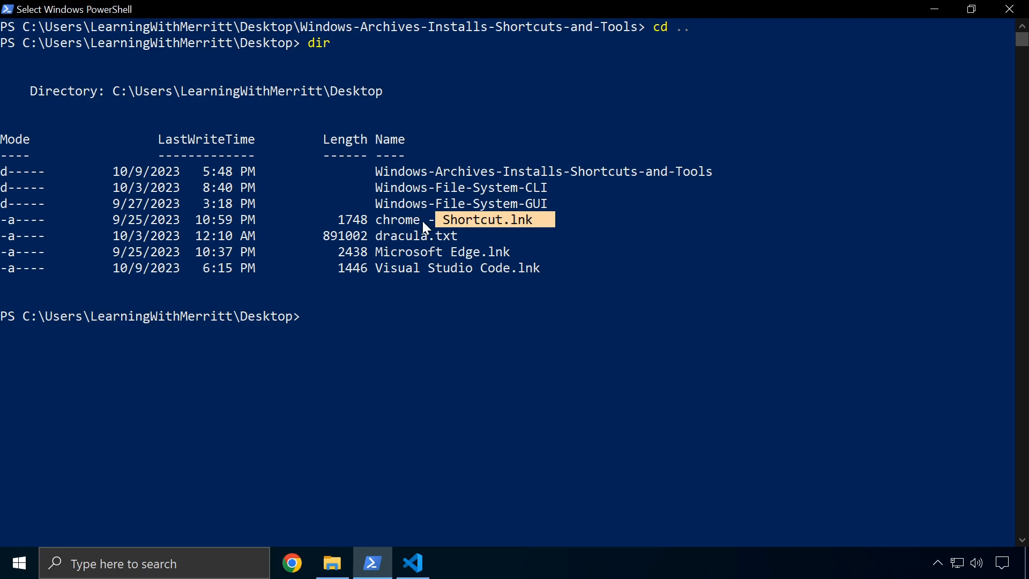
left_click(596, 284)
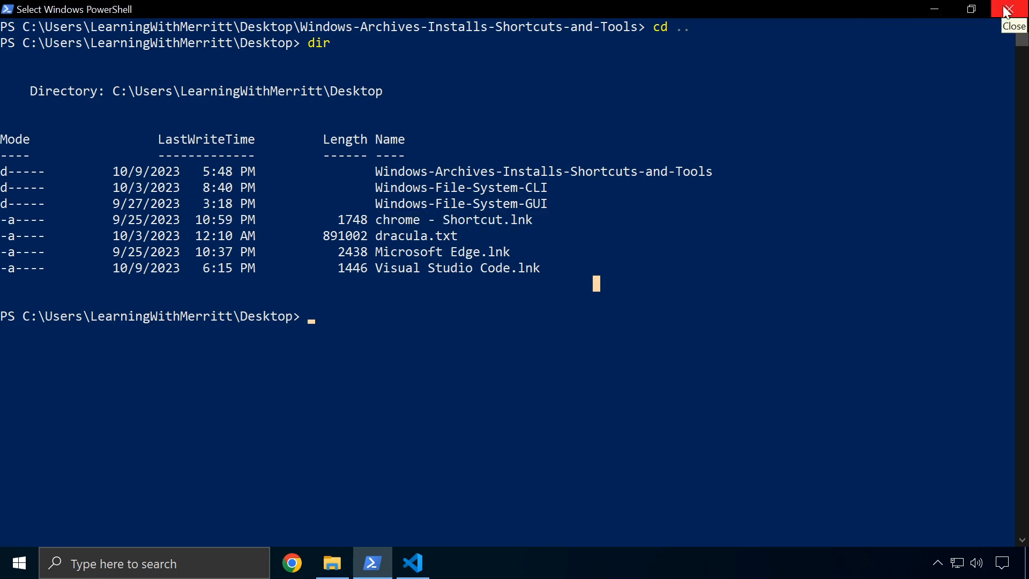
left_click(937, 9)
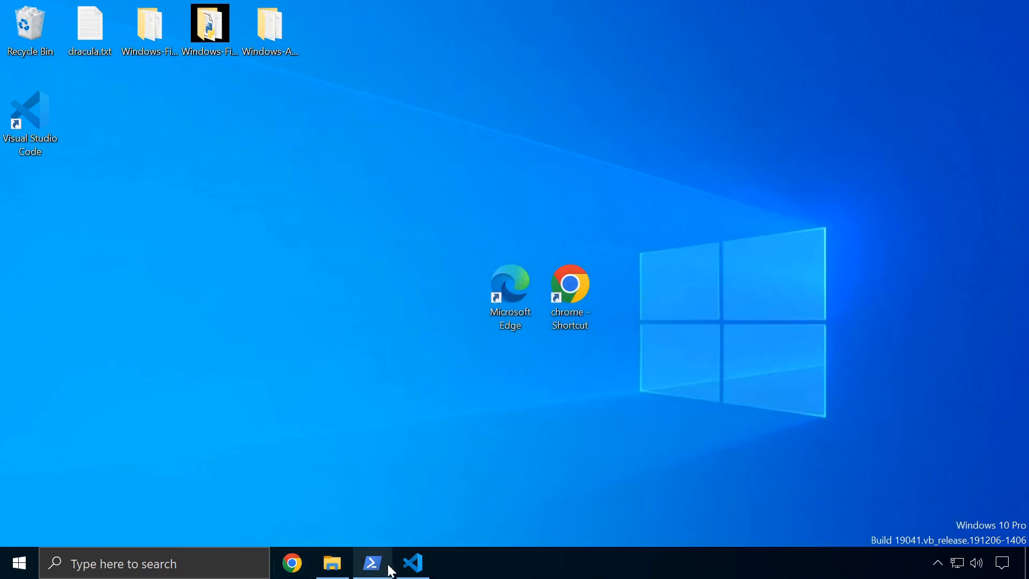
Delete the Visual Studio Code desktop shortcut and search Windows for 'vscod'
right_click(43, 121)
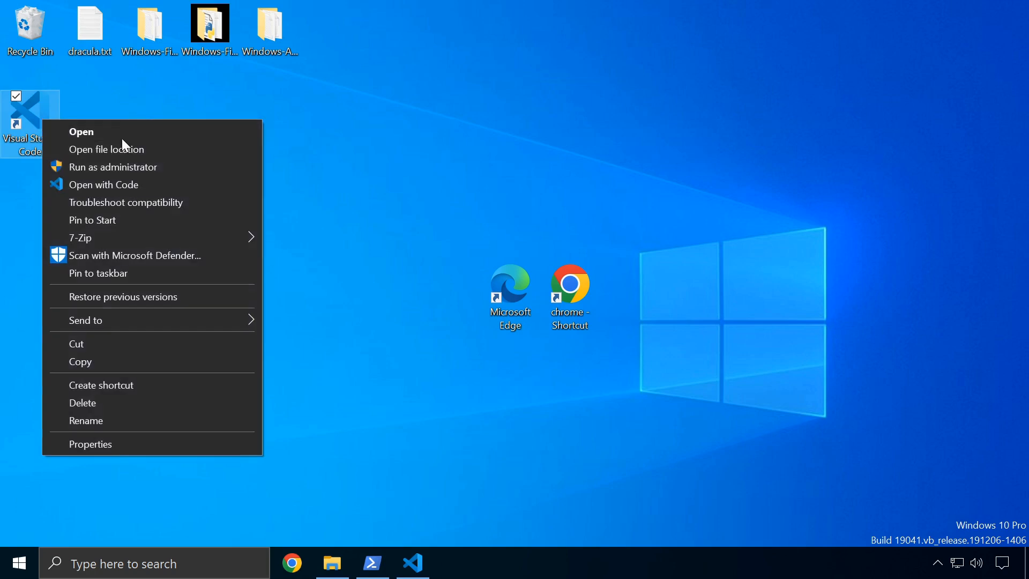
left_click(110, 402)
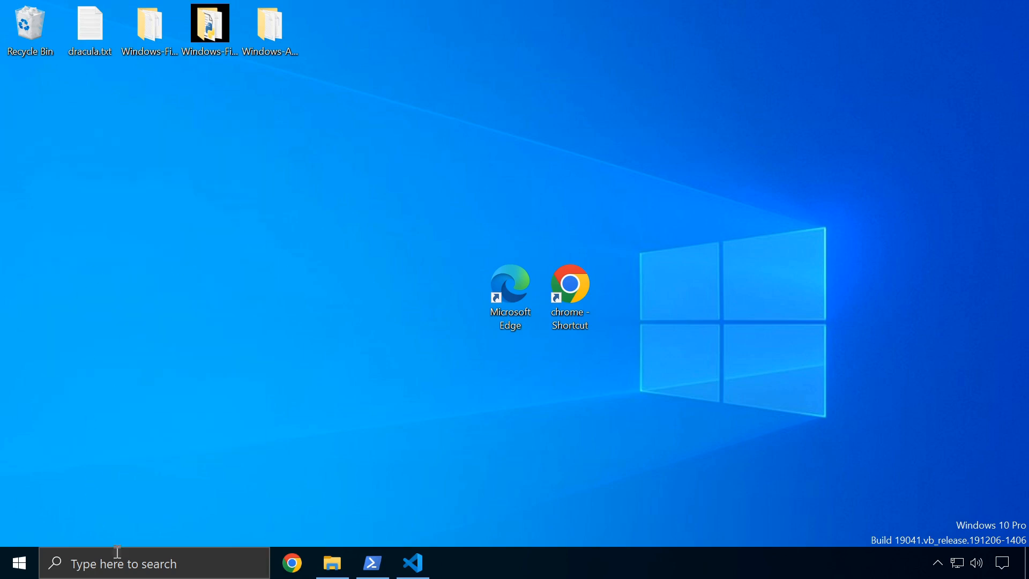
left_click(193, 565)
type("vscod")
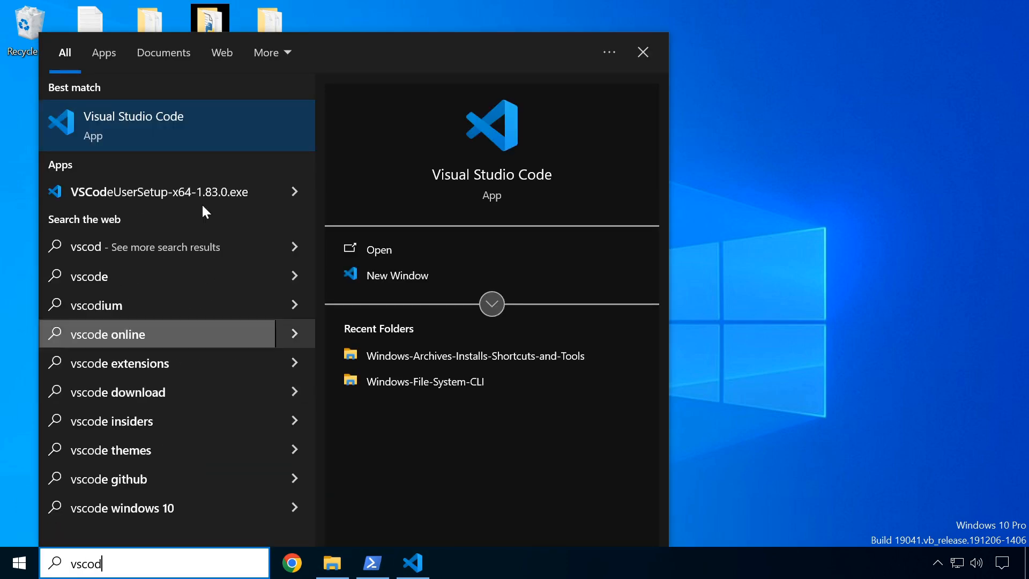
Open the file location of the Visual Studio Code best-match search result
right_click(176, 120)
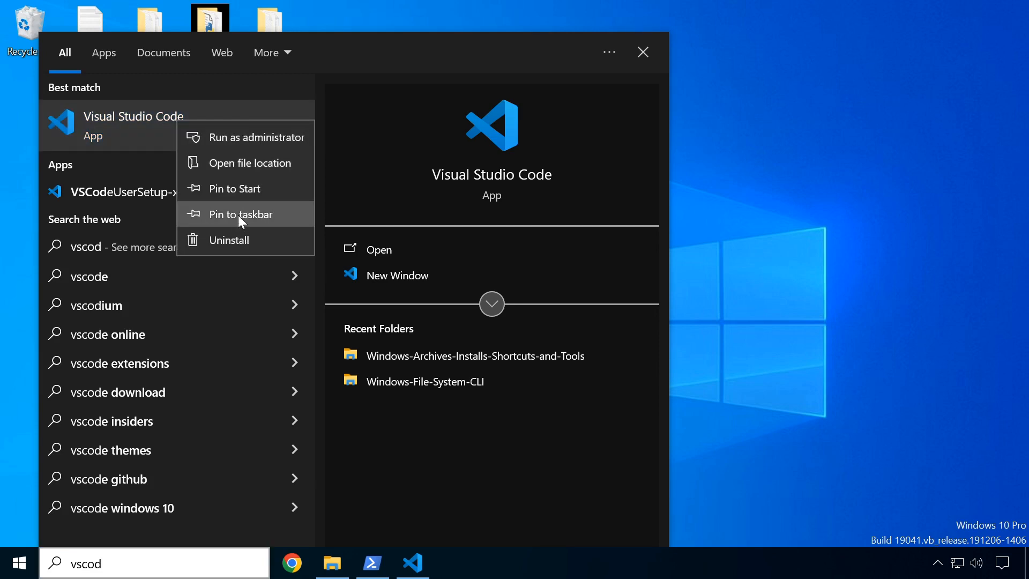
left_click(232, 164)
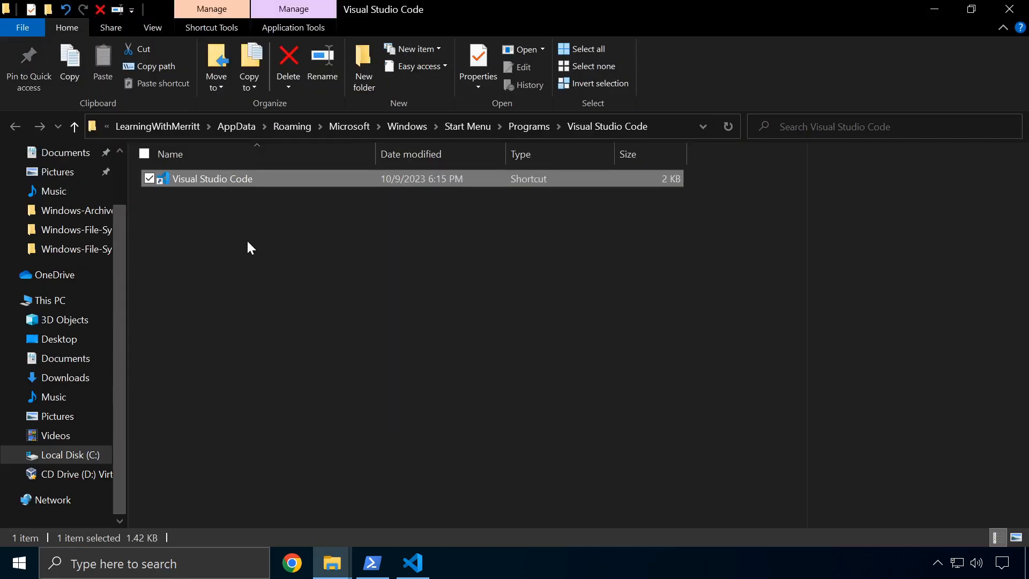
Show the folder's full AppData\Roaming path in the address bar and select the shortcut
left_click(246, 239)
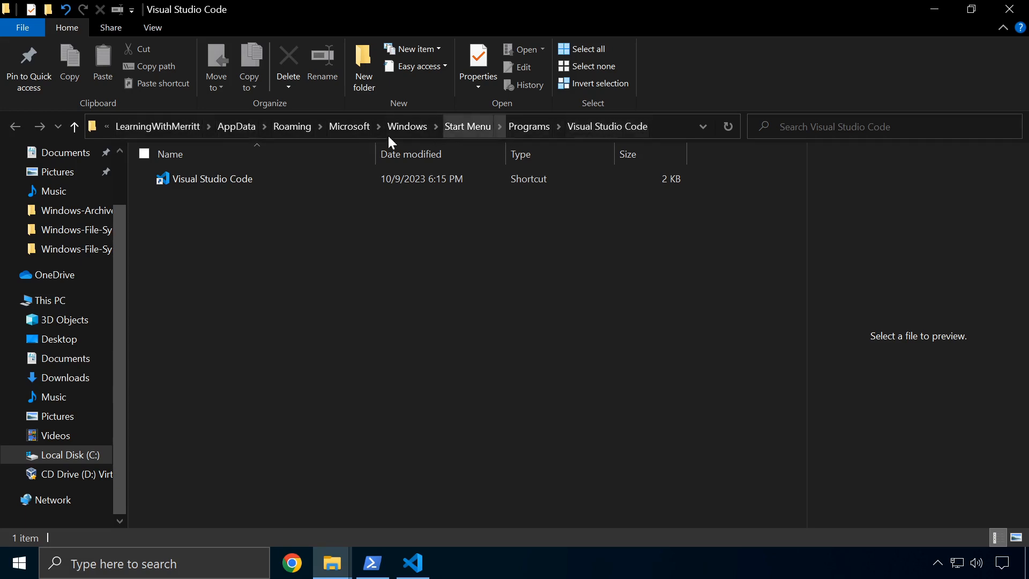
left_click(681, 132)
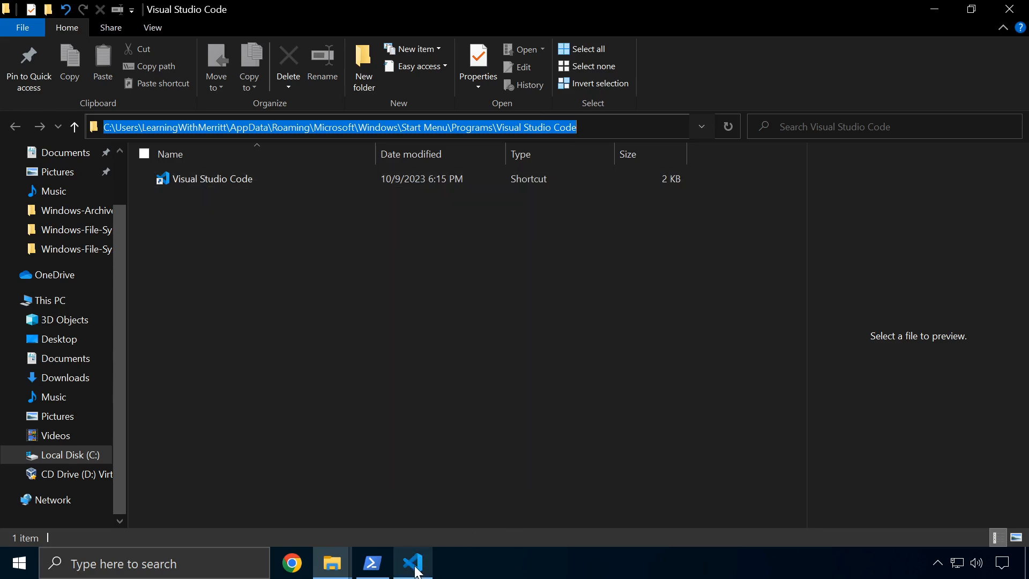
mouse_move(409, 569)
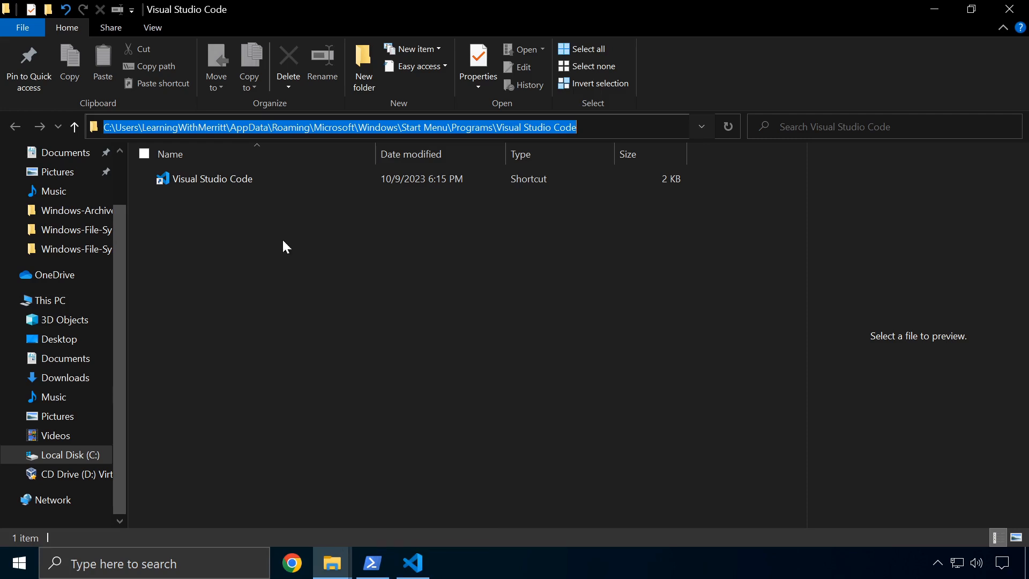
left_click(322, 276)
right_click(252, 184)
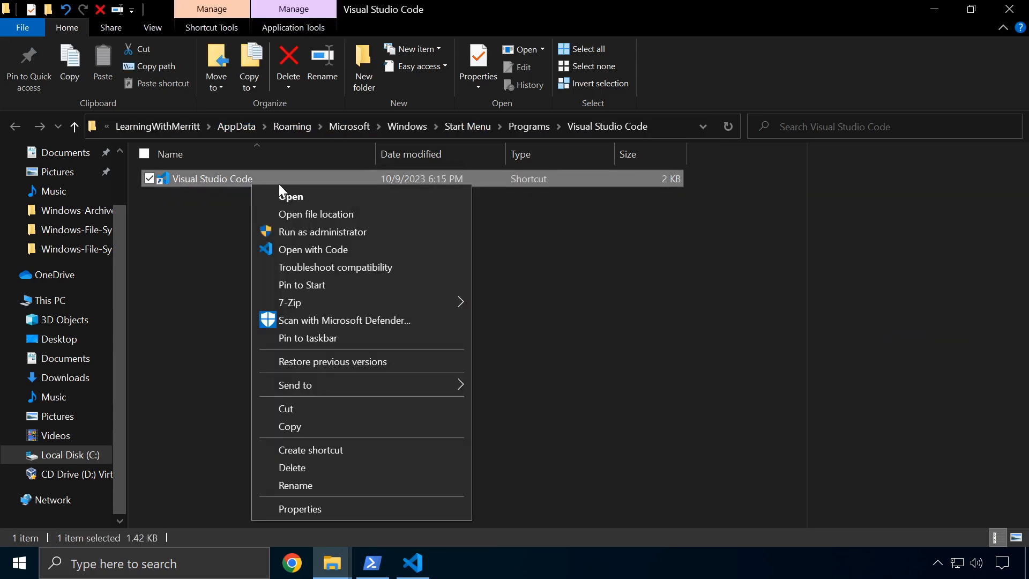
mouse_move(345, 383)
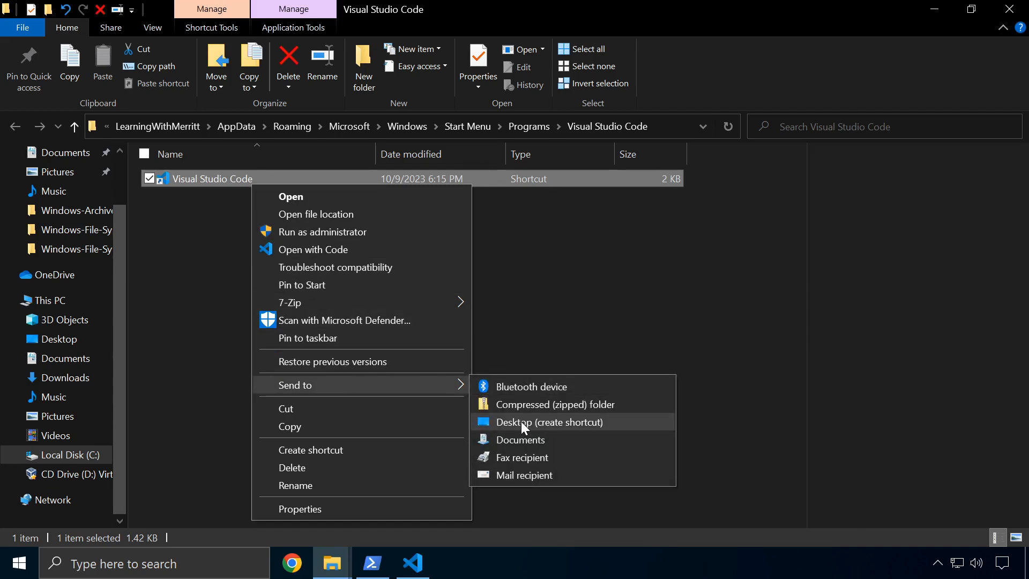
left_click(336, 451)
left_click(266, 210)
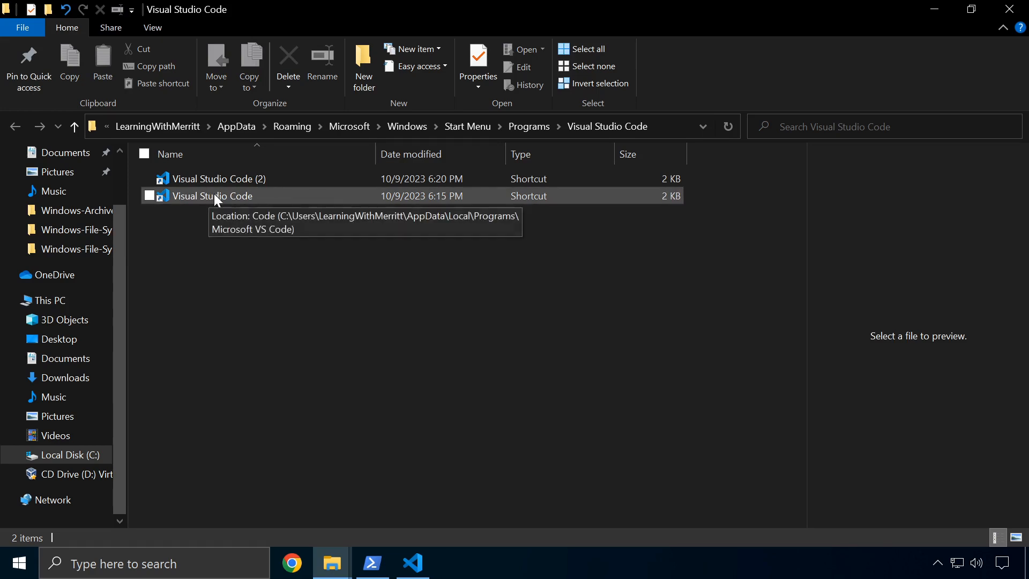
left_click(255, 177)
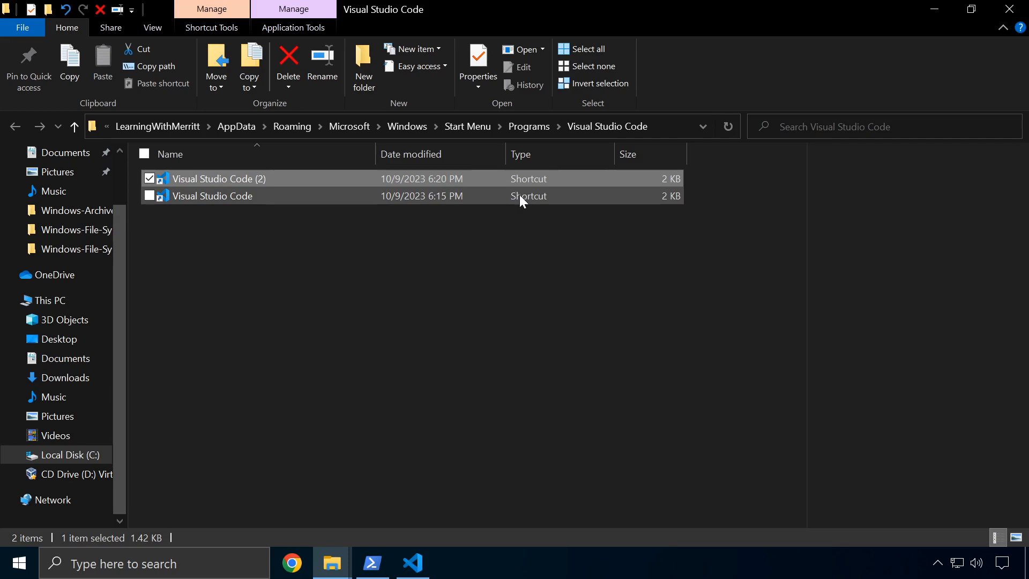
right_click(262, 178)
left_click(310, 463)
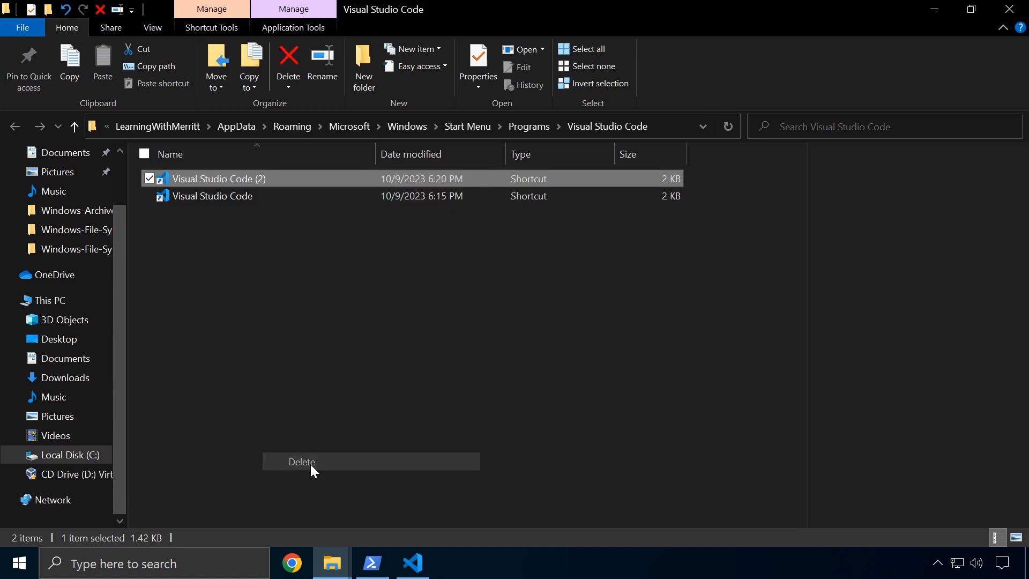
right_click(235, 182)
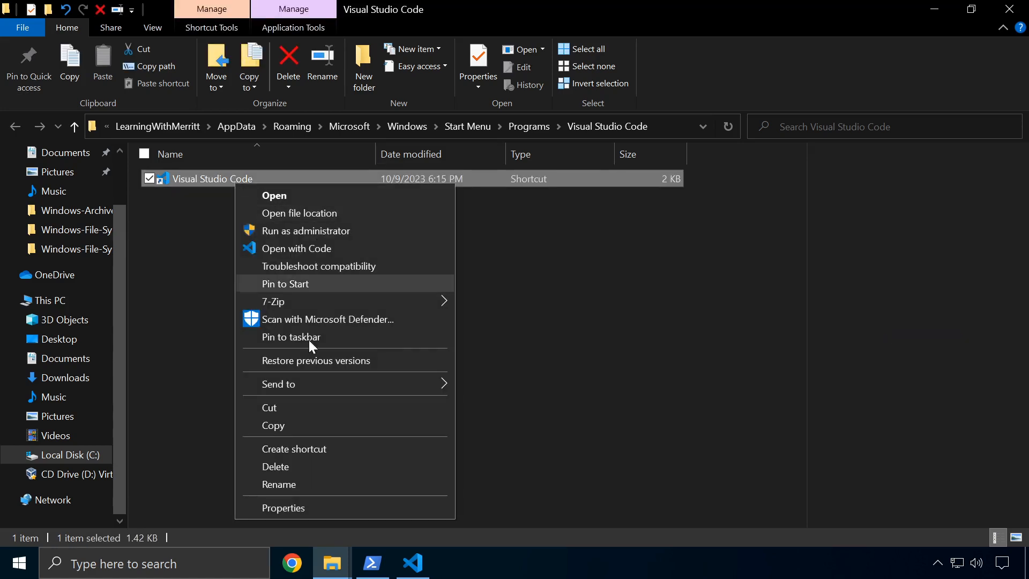
Open the shortcut's Properties and select its Code.exe Target path
left_click(287, 508)
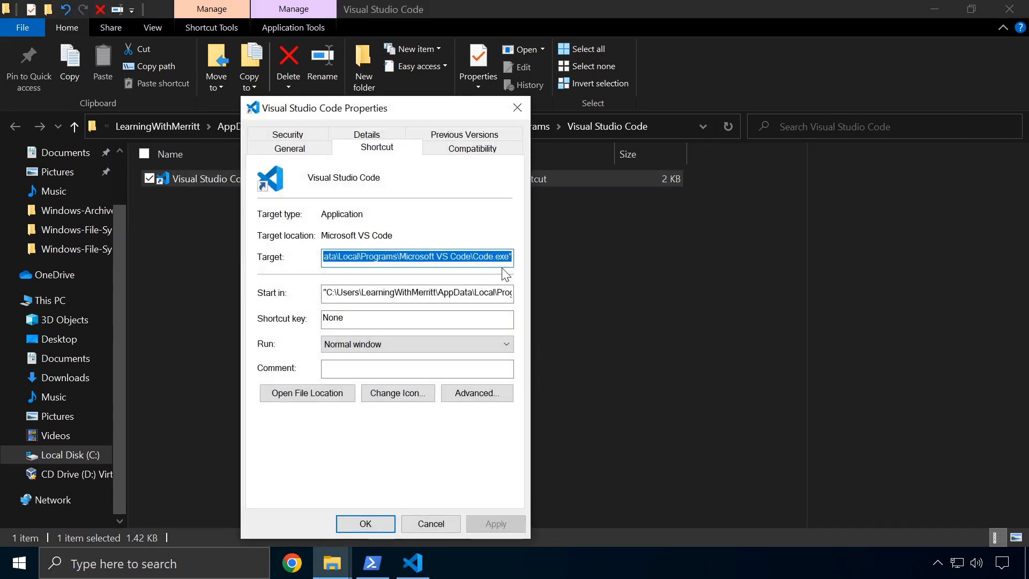
left_click(482, 258)
left_click_drag(336, 258, 277, 262)
key("ctrl+c")
left_click(515, 261)
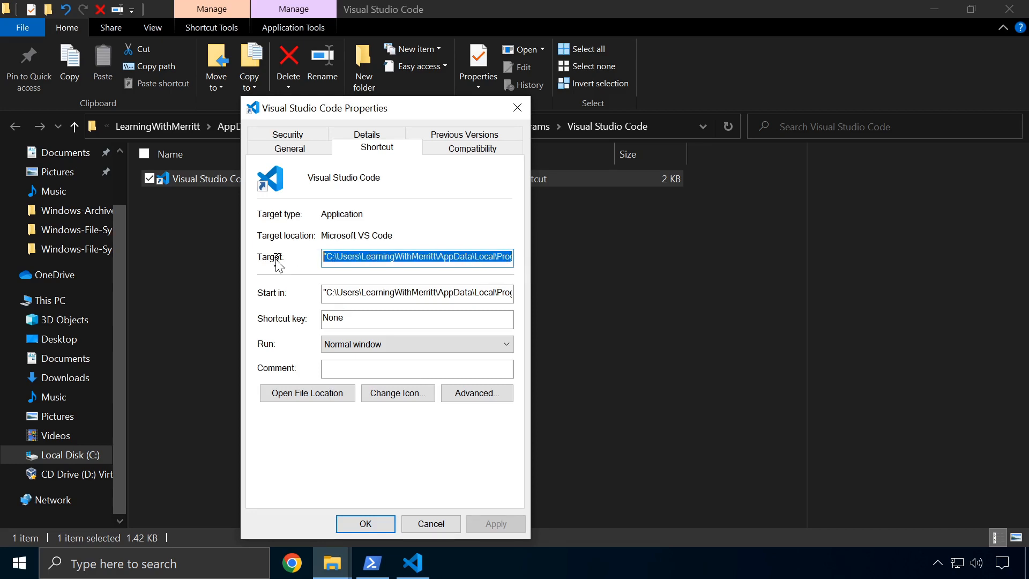
left_click(569, 321)
Paste the full Code.exe target path into the address bar and dismiss the open-with prompt
left_click(677, 125)
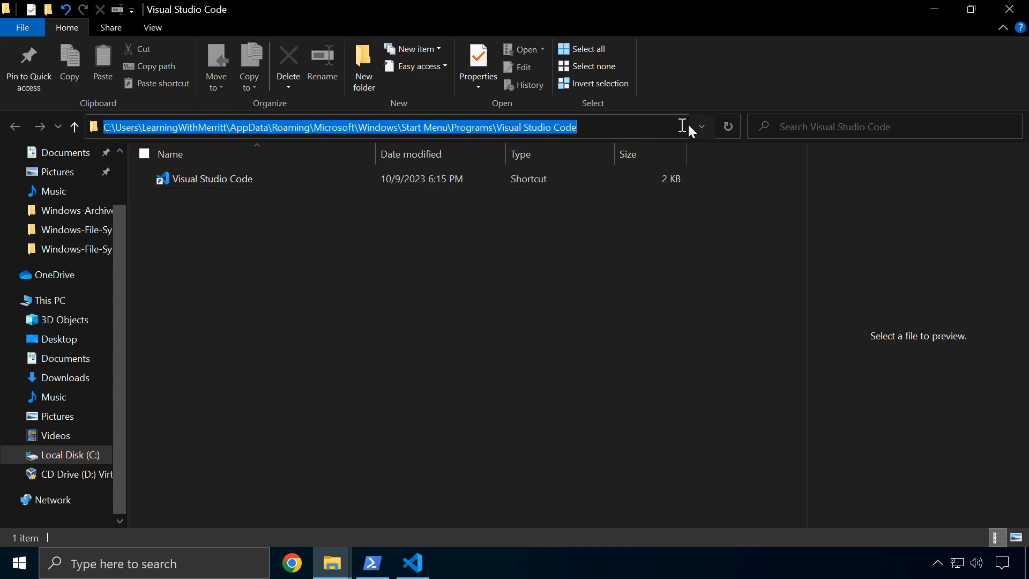
key("ctrl+v")
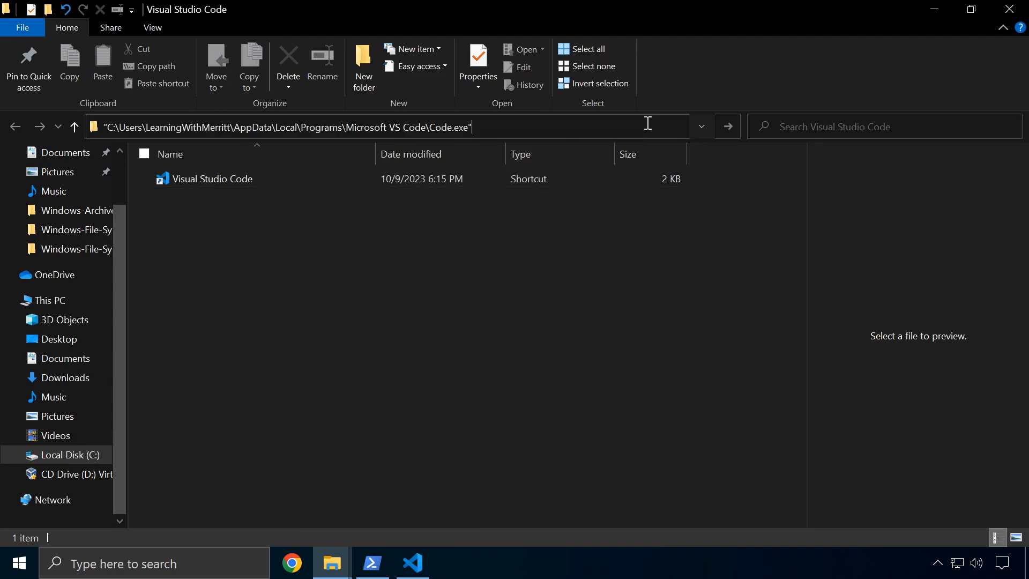
key("ctrl+a")
key("ctrl+c")
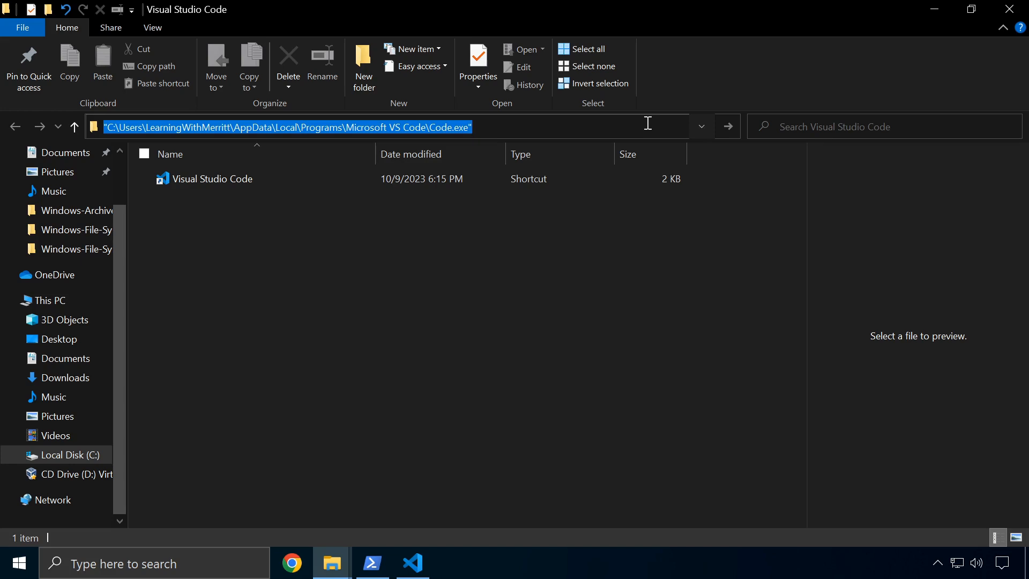
key("Return")
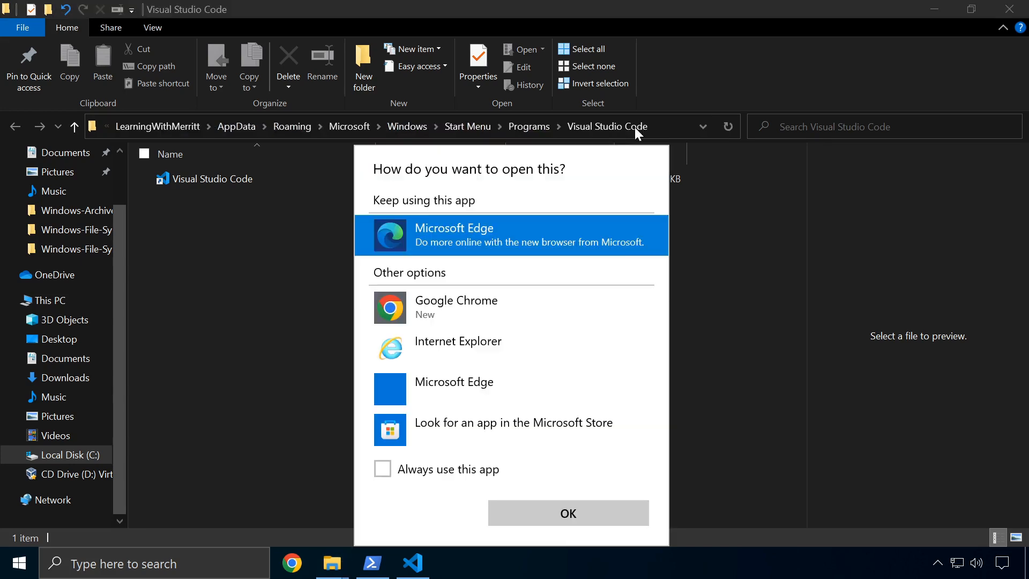
left_click(569, 513)
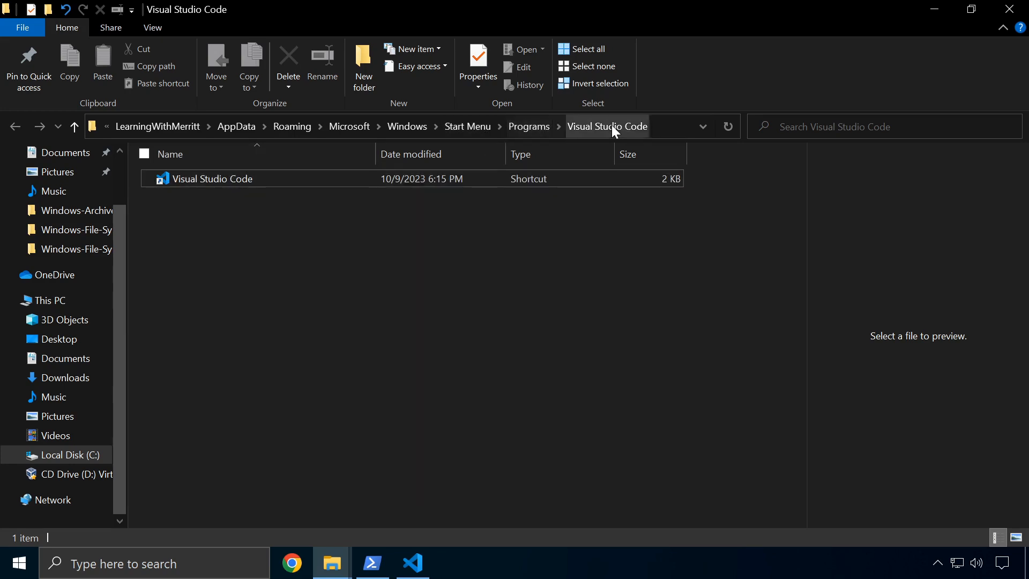
left_click(255, 182)
left_click(259, 191)
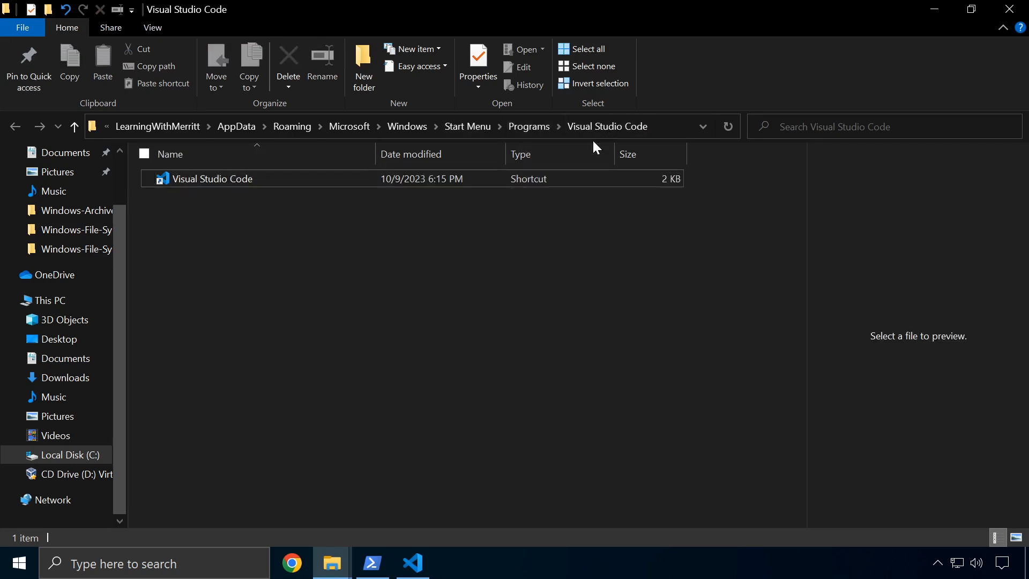
Paste the path again without the Code.exe file name to reach the Microsoft VS Code folder
left_click(650, 121)
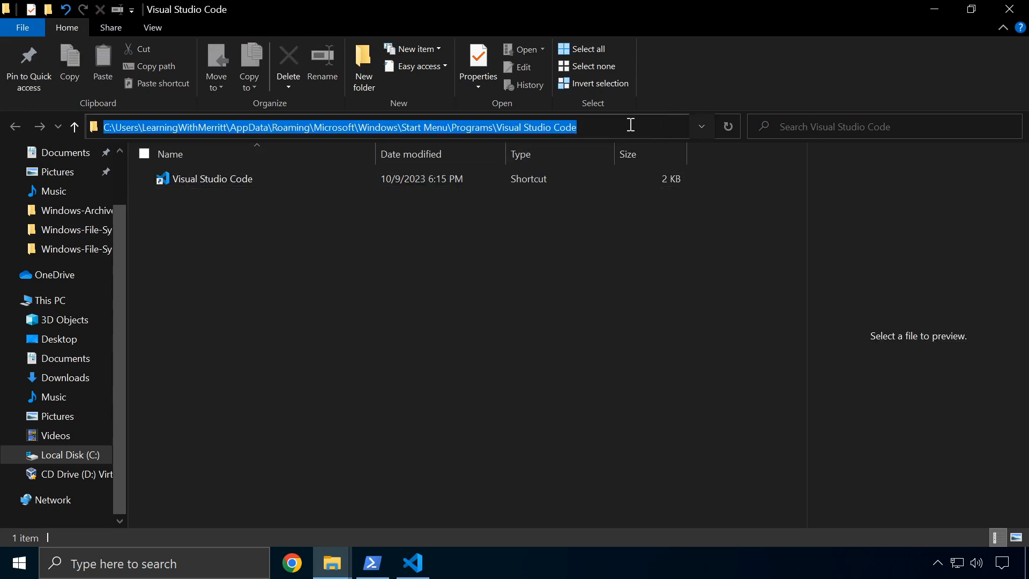
key("BackSpace")
key("ctrl+v")
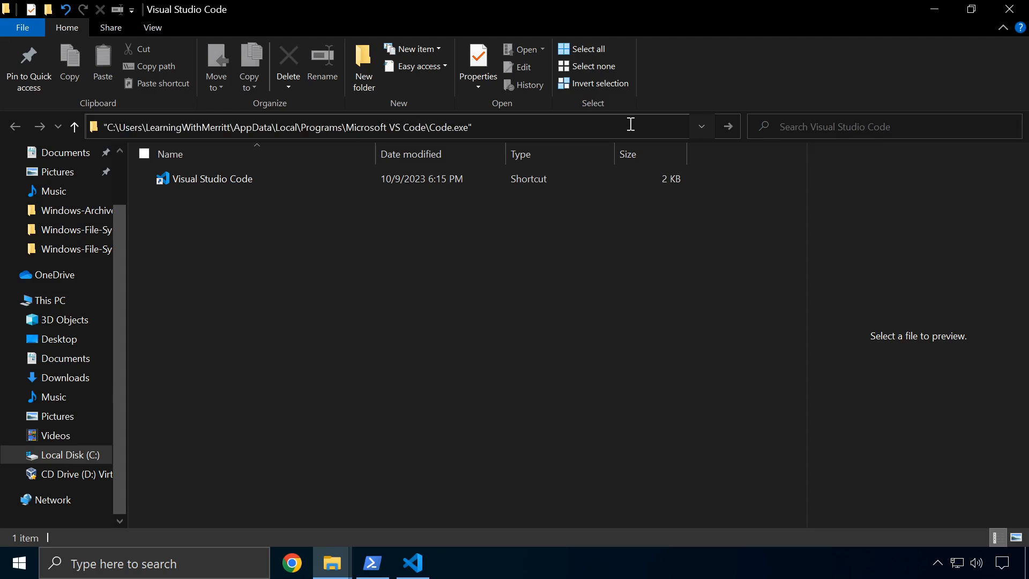
key("BackSpace")
key("BackSpace")
key("BackSpace")
key("BackSpace")
key("BackSpace")
key("BackSpace")
key("BackSpace")
key("Return")
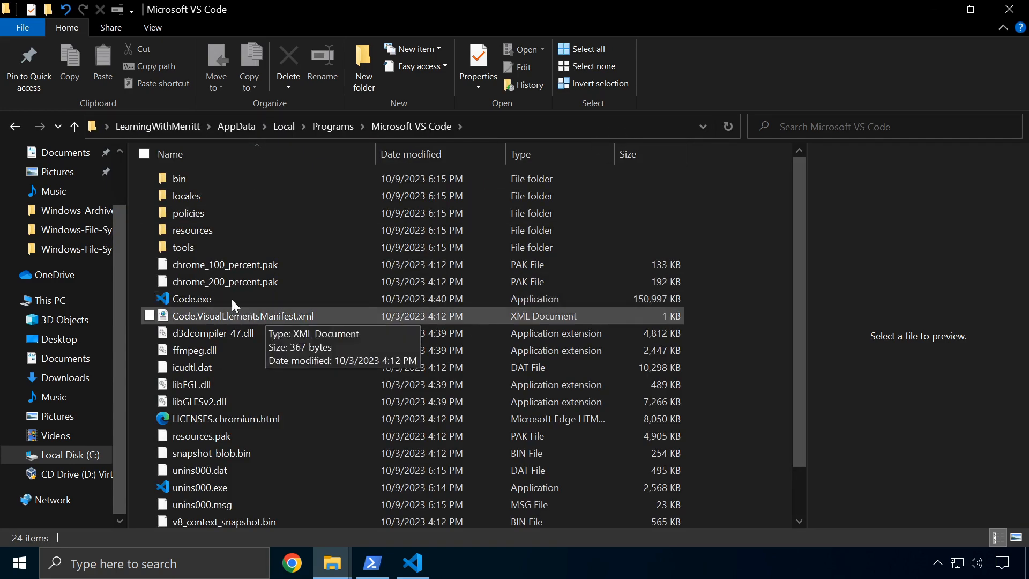
Send a Code.exe shortcut to the desktop
right_click(199, 298)
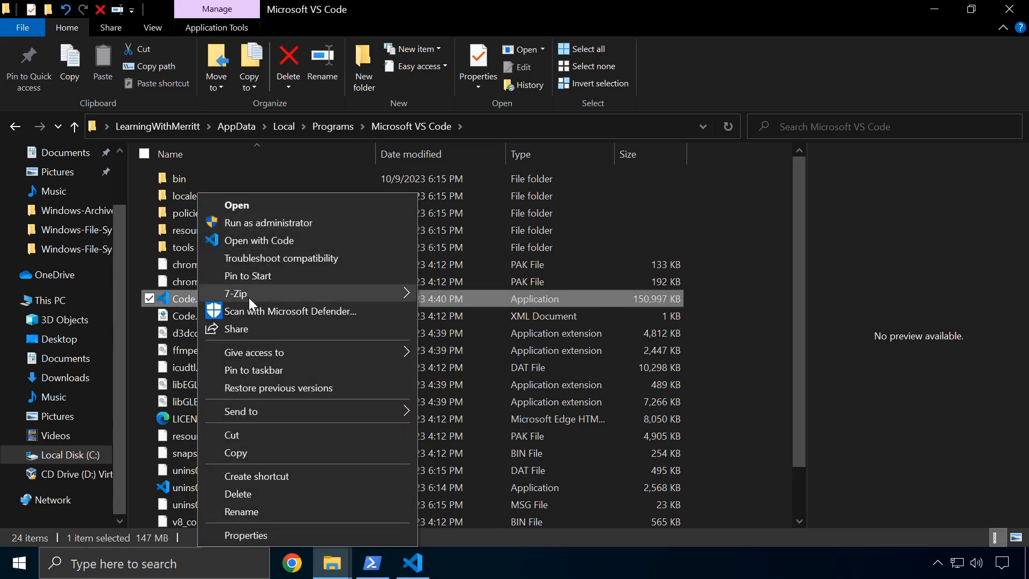
mouse_move(293, 409)
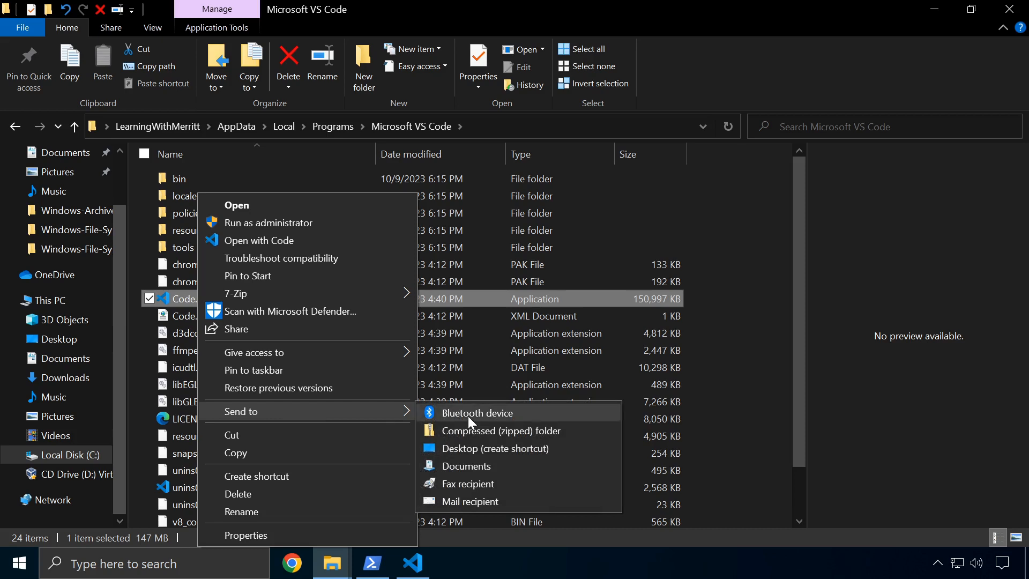
left_click(512, 449)
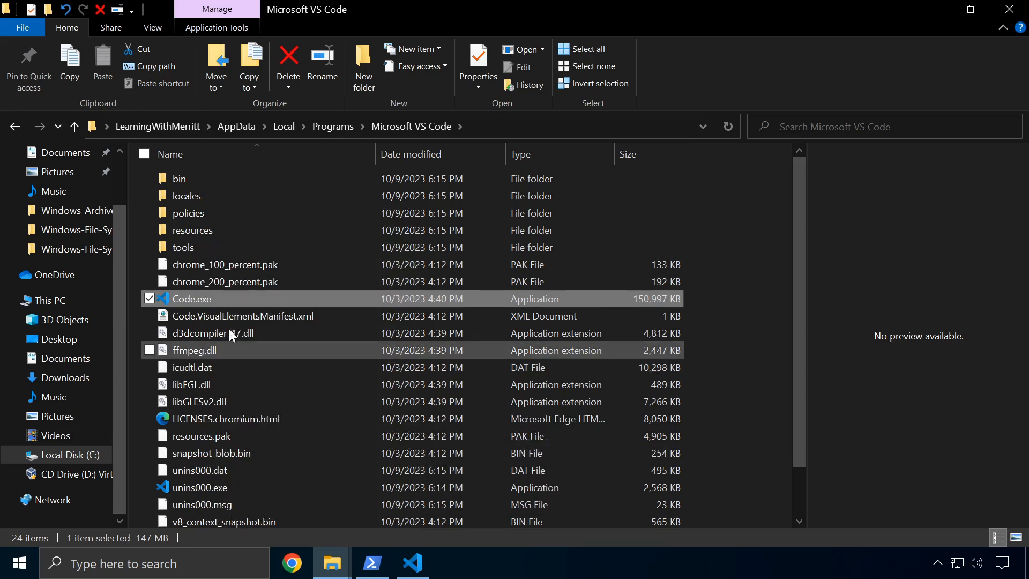
Create a Code.exe shortcut in the folder, view its properties, then delete it
right_click(211, 297)
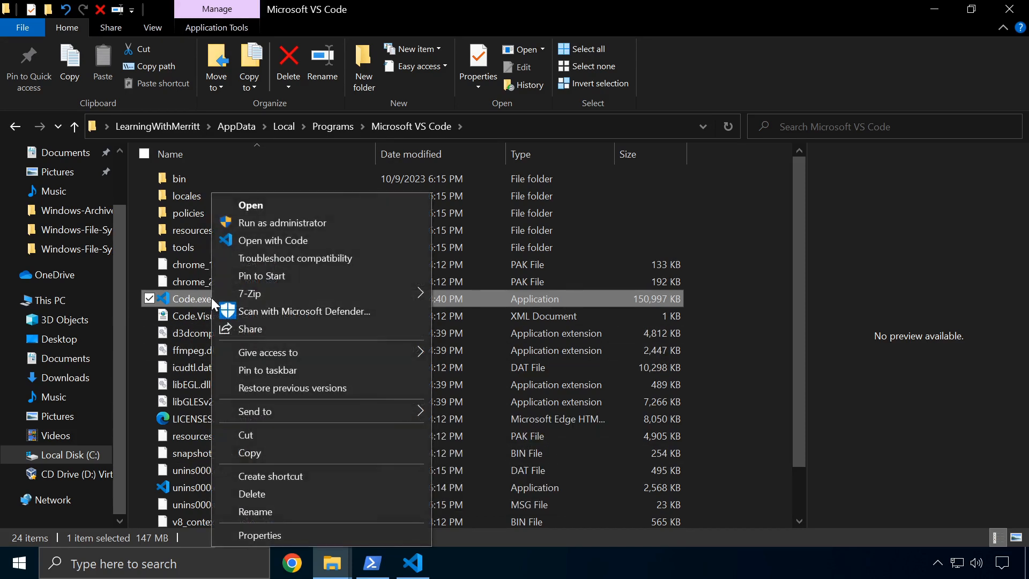
left_click(327, 477)
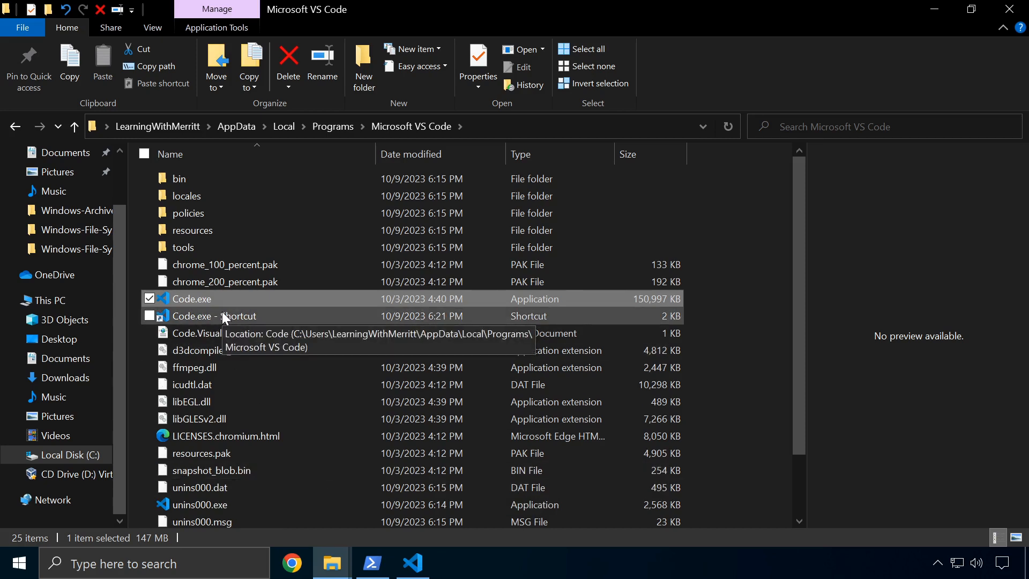
right_click(222, 313)
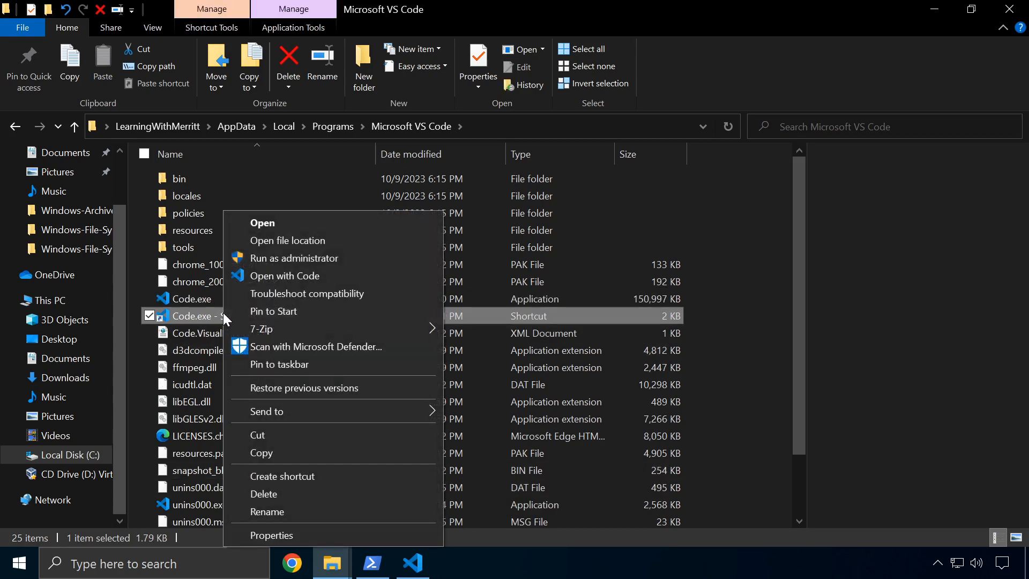
left_click(318, 532)
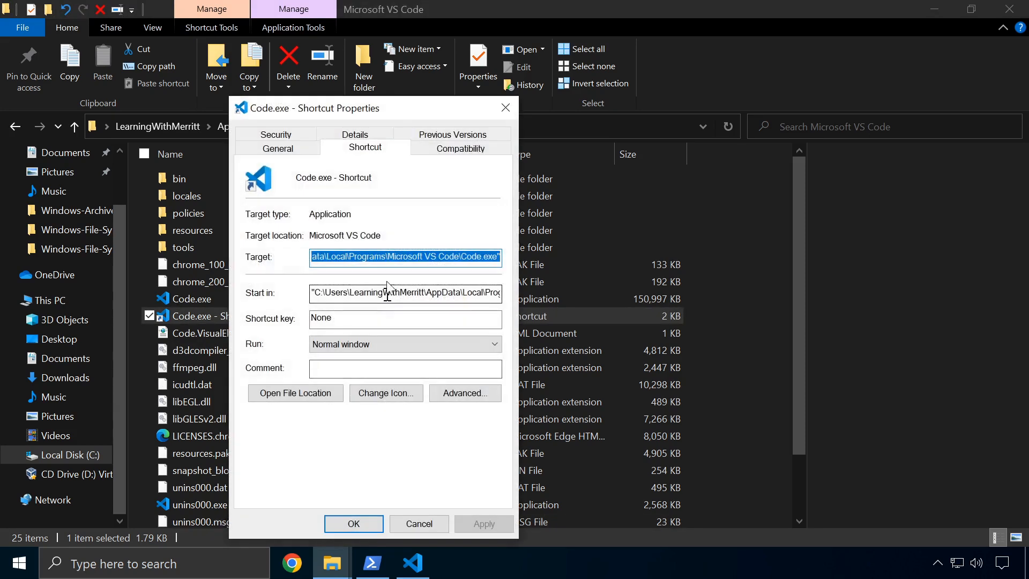
left_click(877, 262)
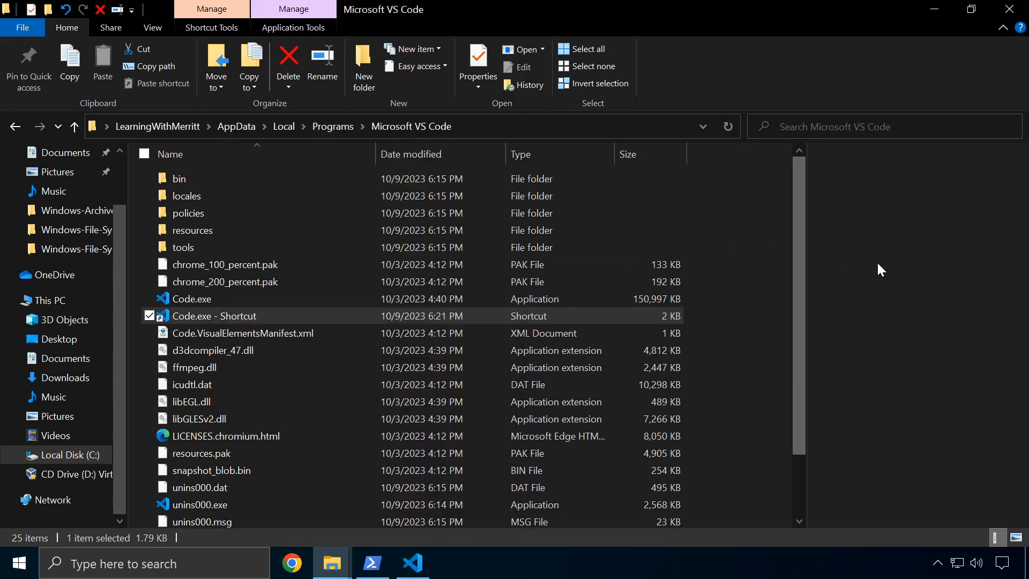
left_click(242, 316)
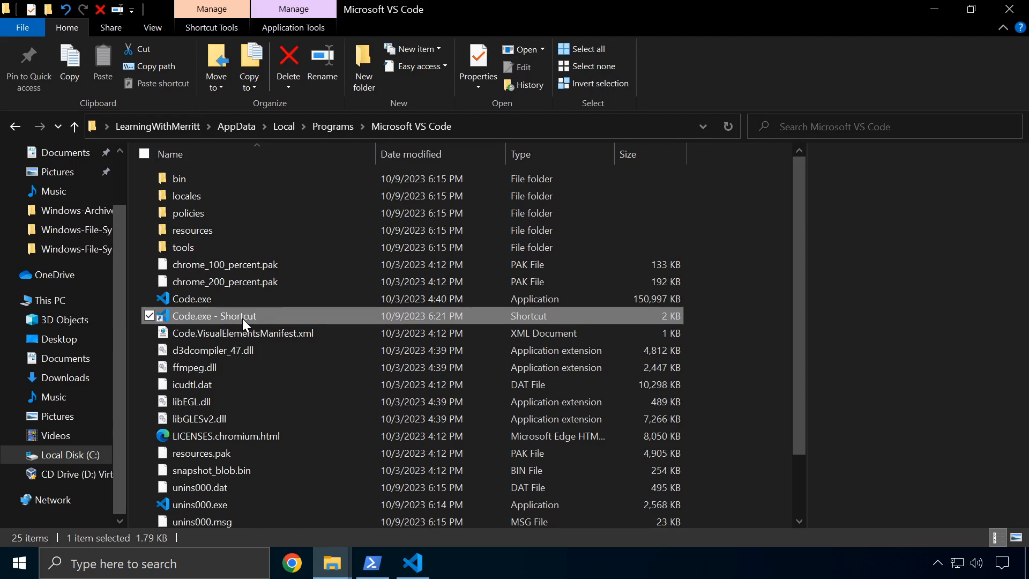
key("BackSpace")
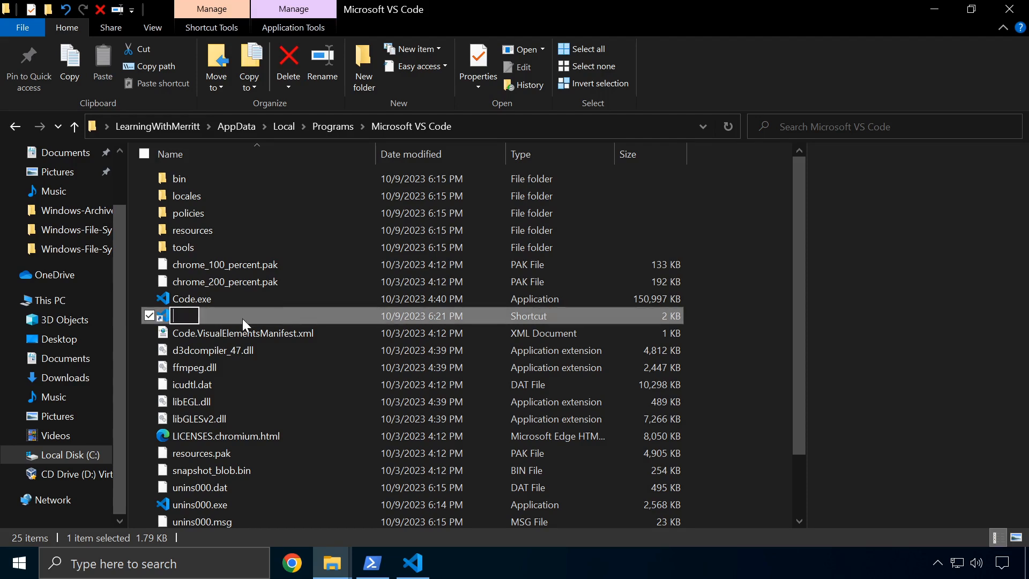
key("Escape")
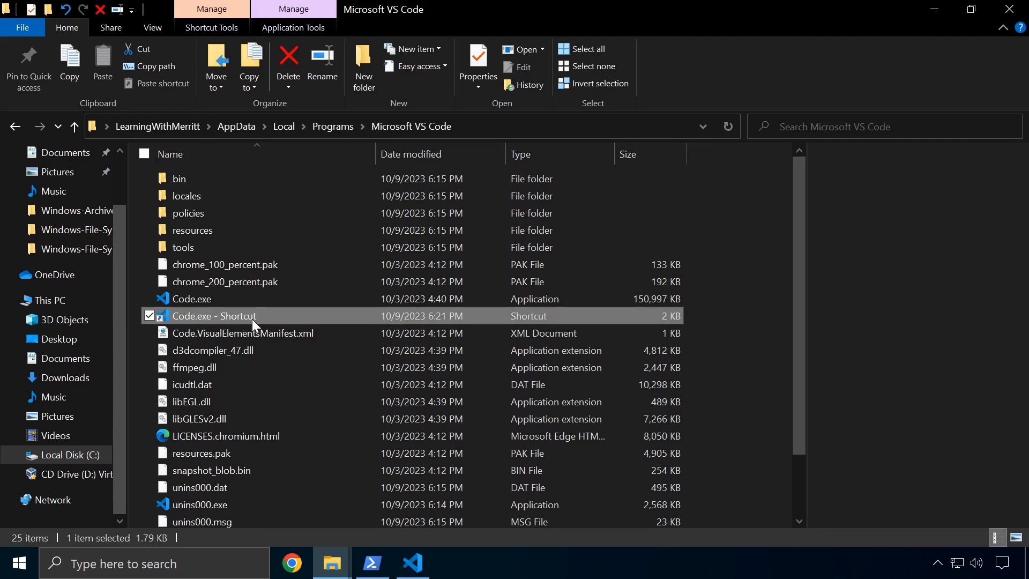
key("Delete")
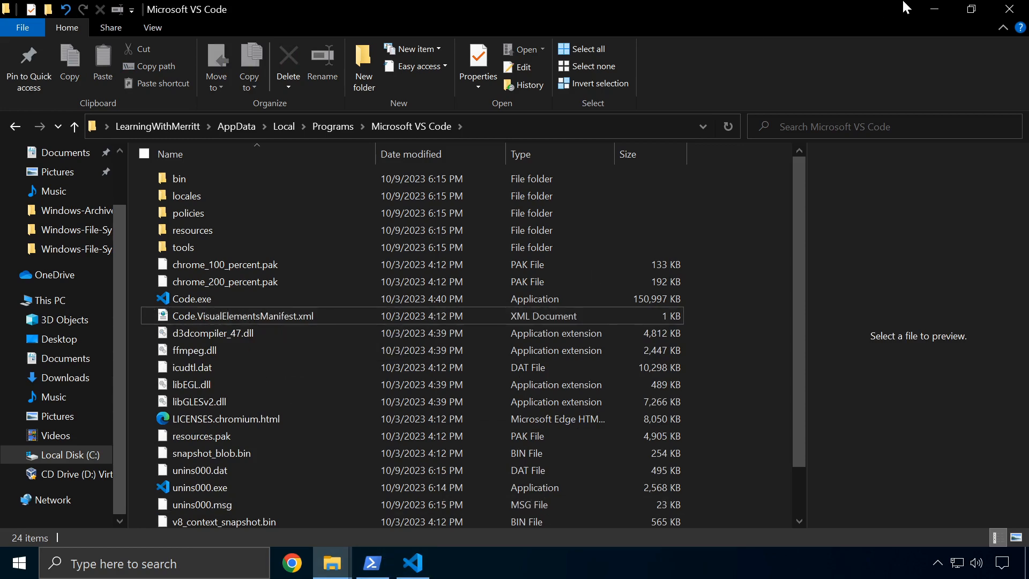
Launch VS Code from the desktop Code.exe shortcut, close it, and close both Properties windows
left_click(937, 9)
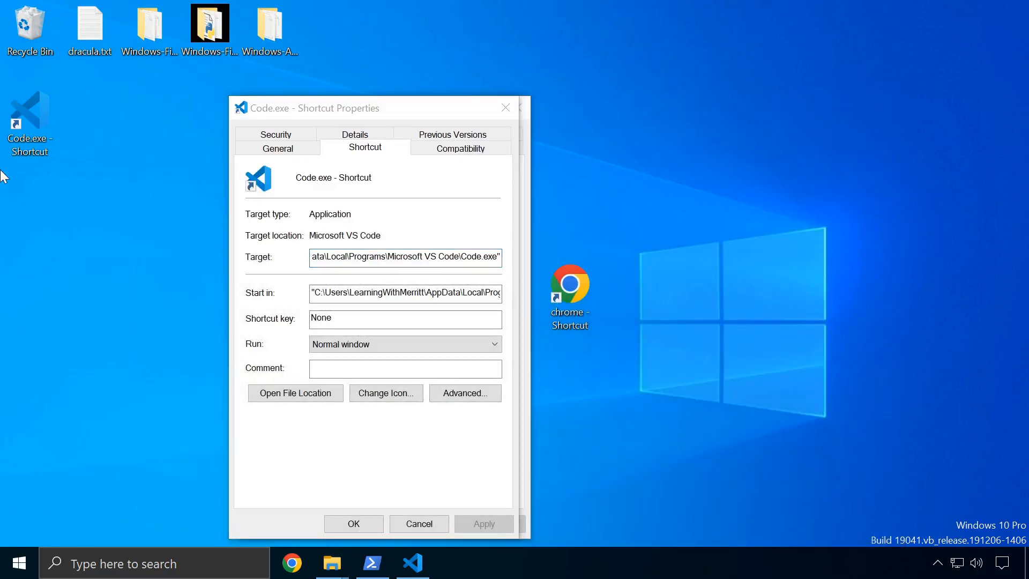
left_click(23, 111)
key("Return")
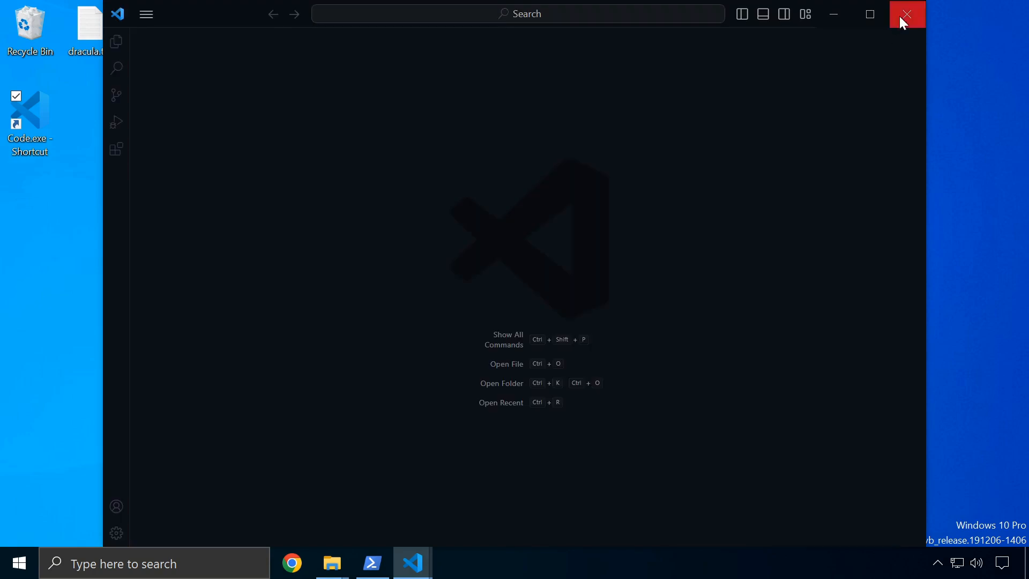
left_click(902, 16)
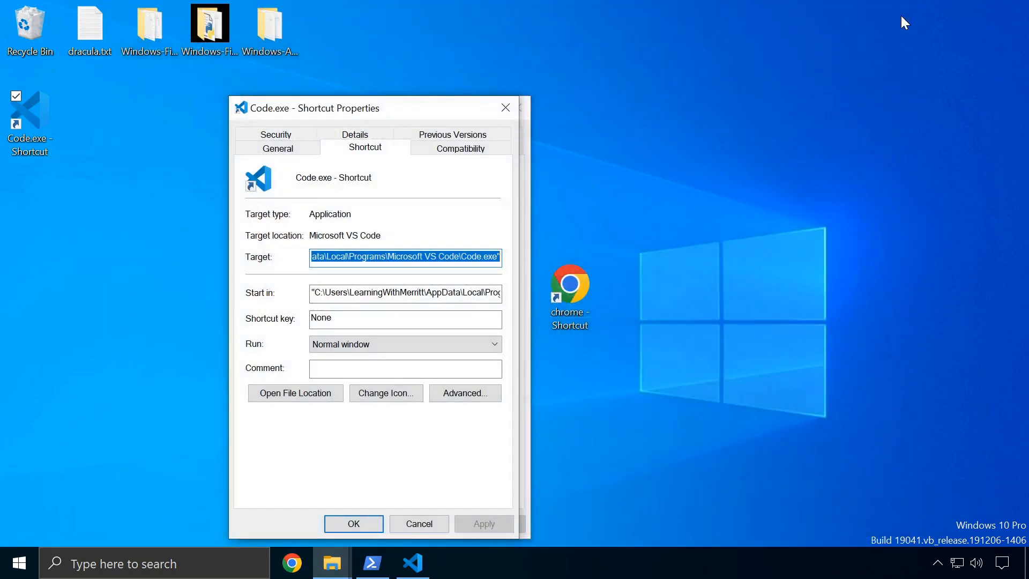
left_click(505, 108)
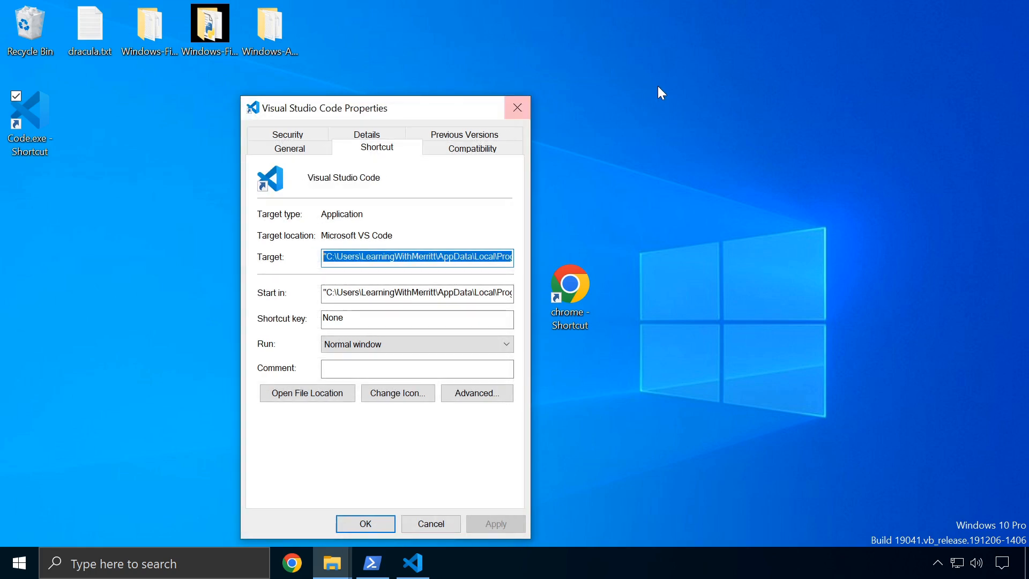
left_click(513, 111)
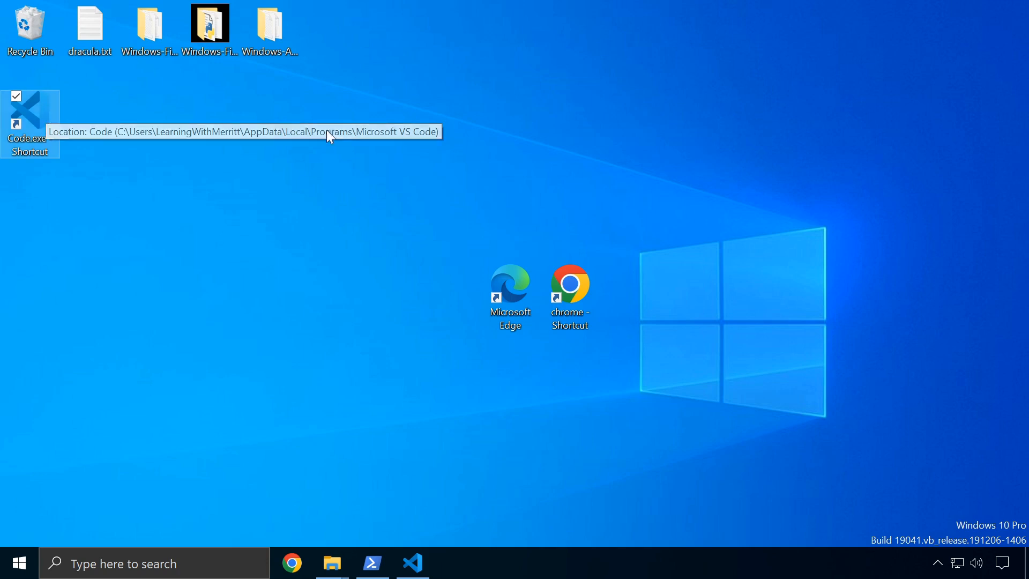
Open Chrome, search for 'wikipedia', and open the Wikipedia home page
double_click(577, 269)
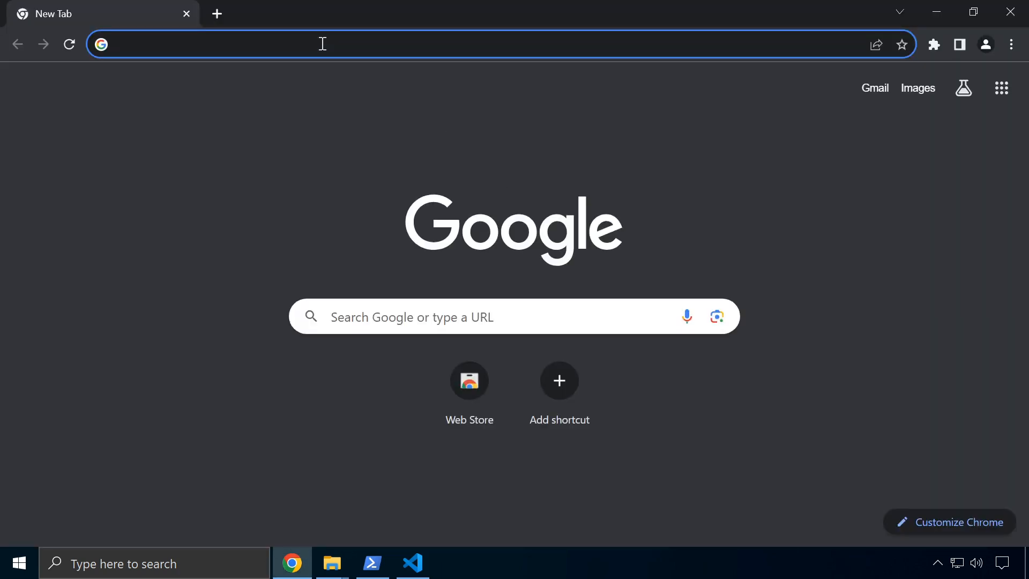
left_click(229, 35)
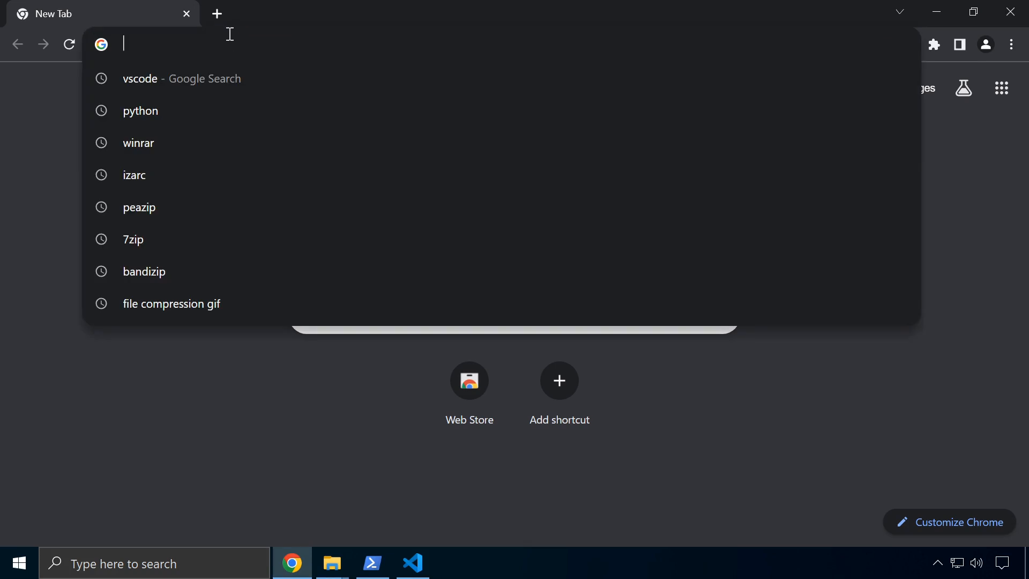
type("wiki")
type("ip")
key("BackSpace")
key("BackSpace")
type("edia")
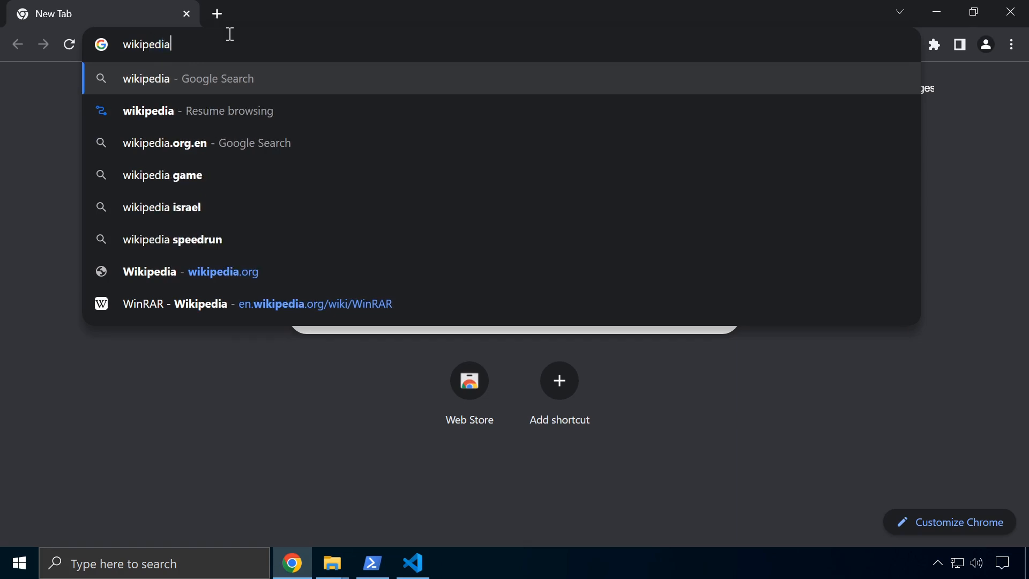
key("Return")
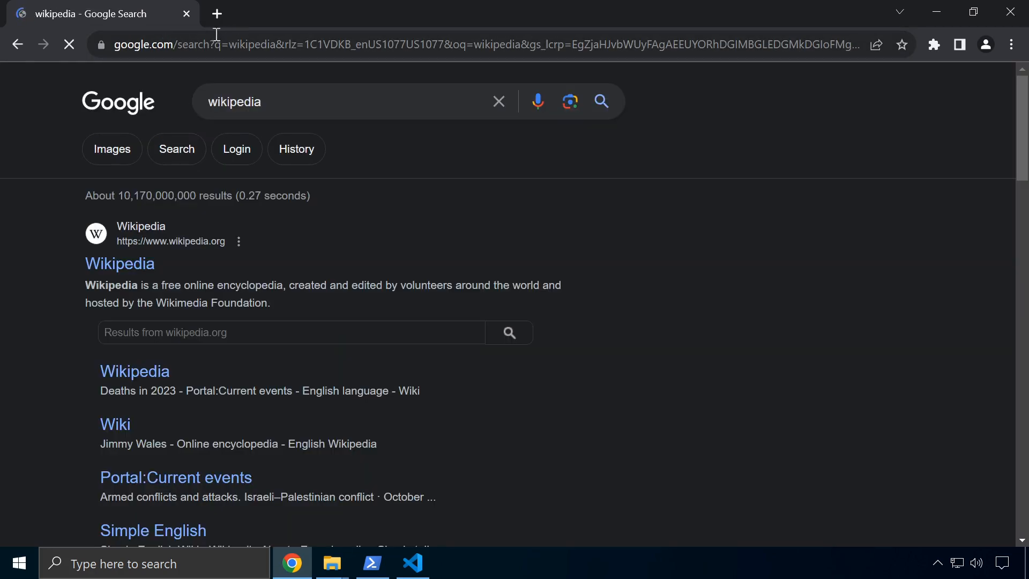
left_click(149, 262)
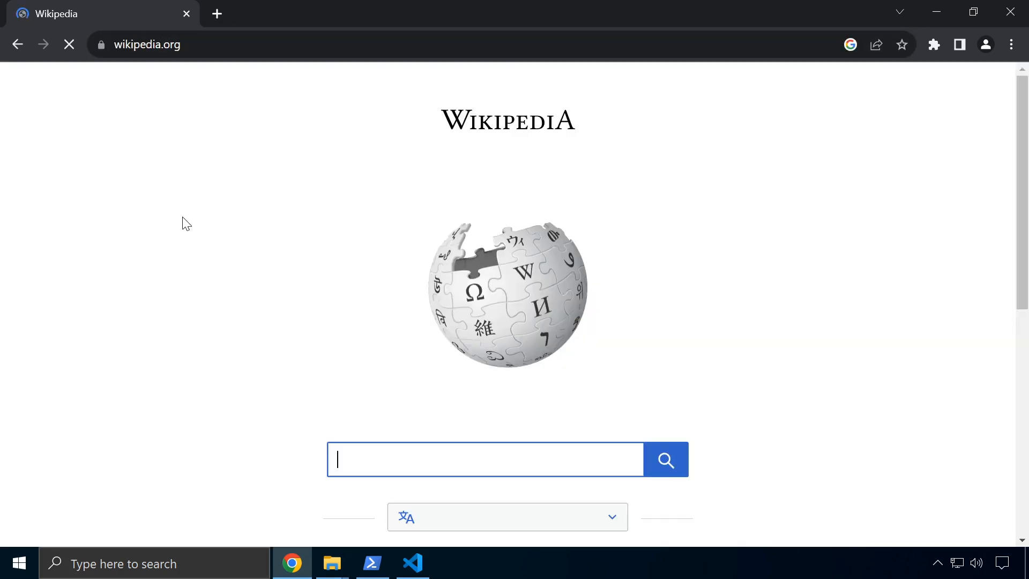
double_click(232, 42)
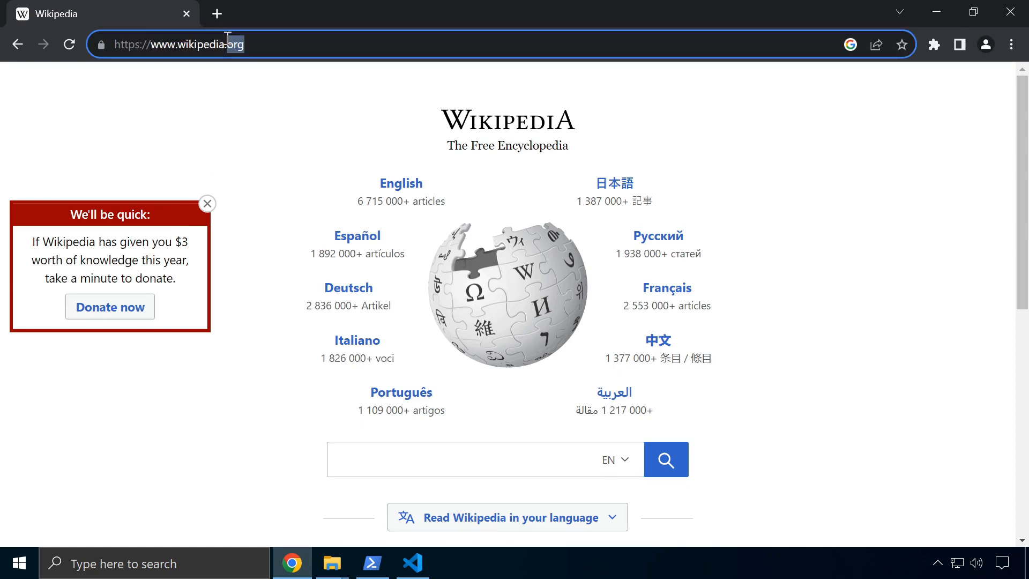
left_click(282, 47)
left_click_drag(282, 47, 110, 73)
key("ctrl+c")
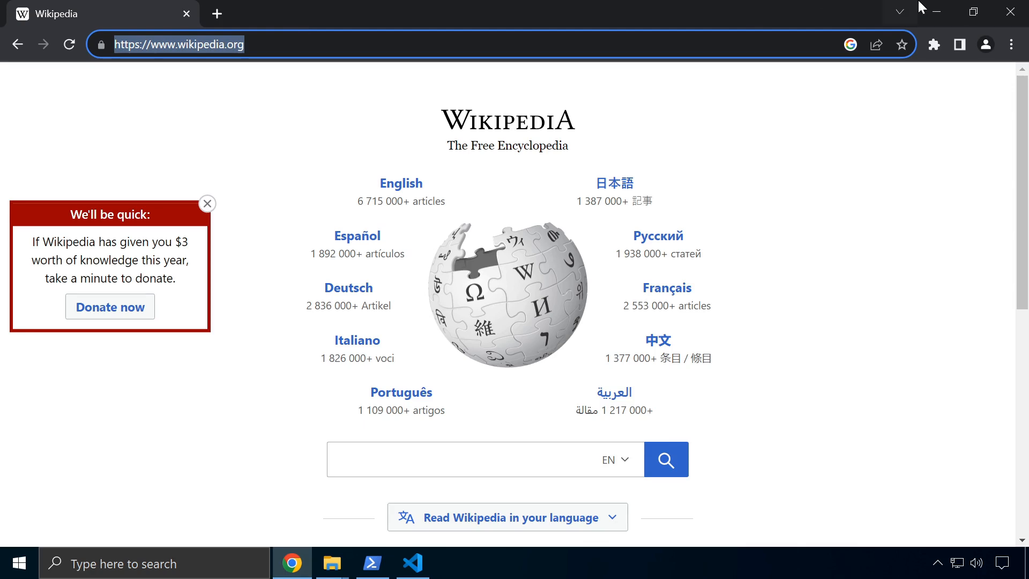
left_click(936, 11)
Start a new desktop shortcut, then cancel the wizard
right_click(99, 228)
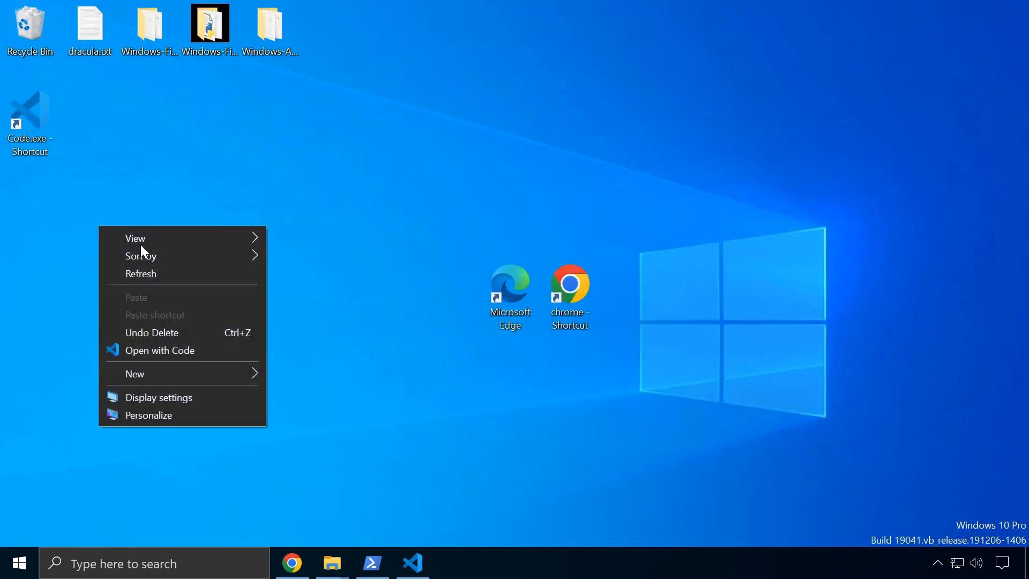
mouse_move(178, 381)
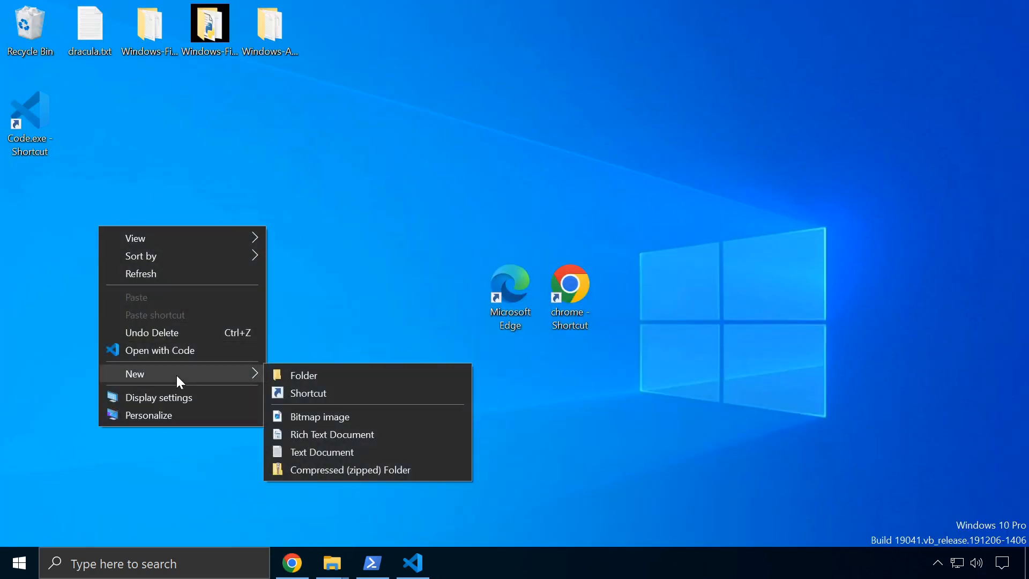
left_click(307, 393)
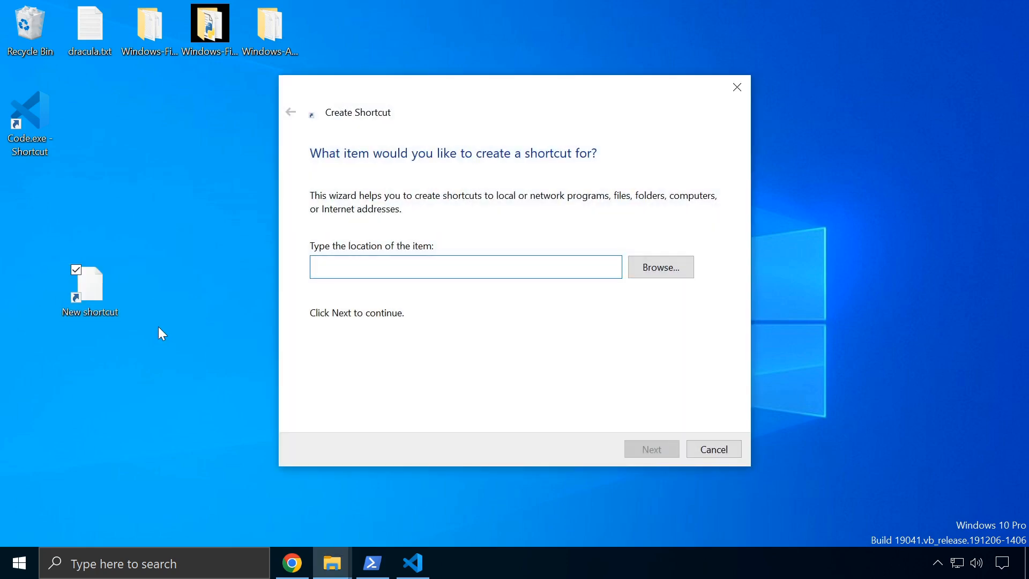
left_click(714, 448)
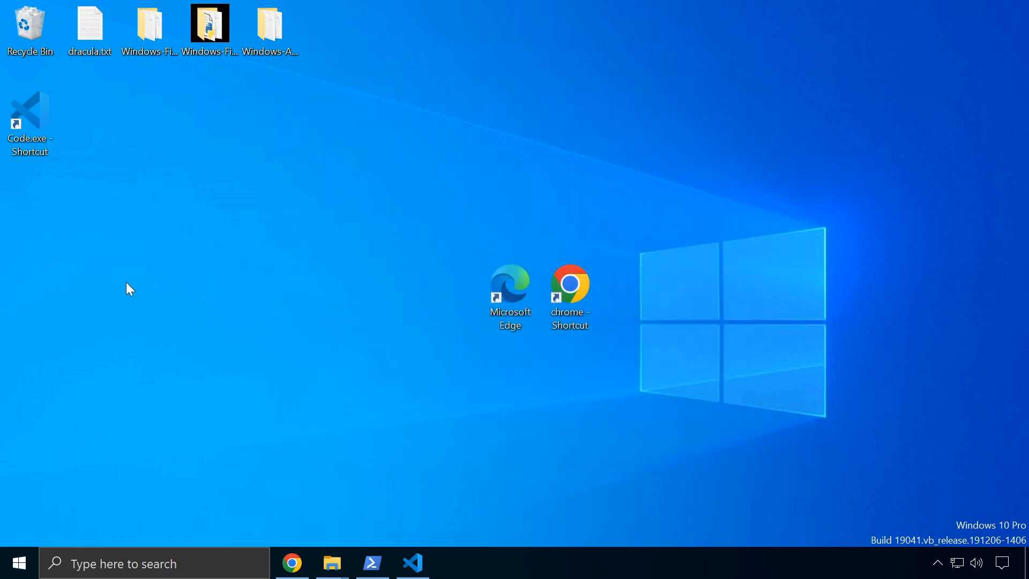
right_click(111, 252)
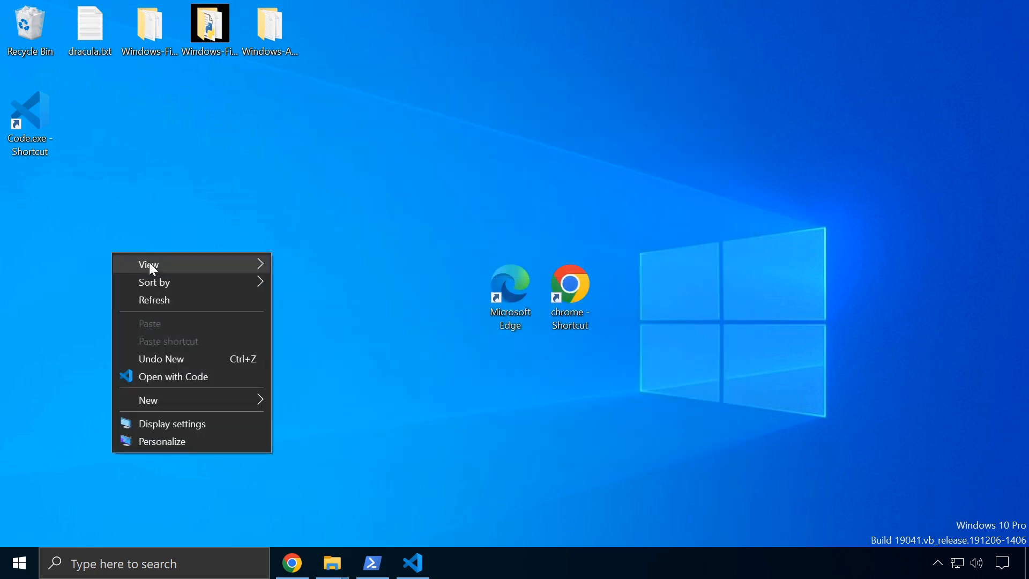
mouse_move(214, 401)
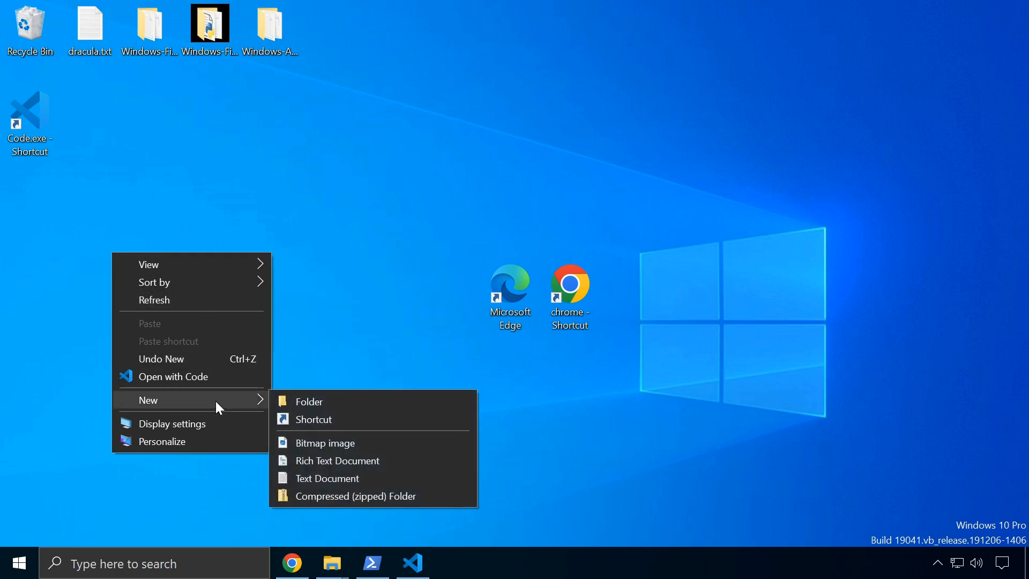
left_click(312, 419)
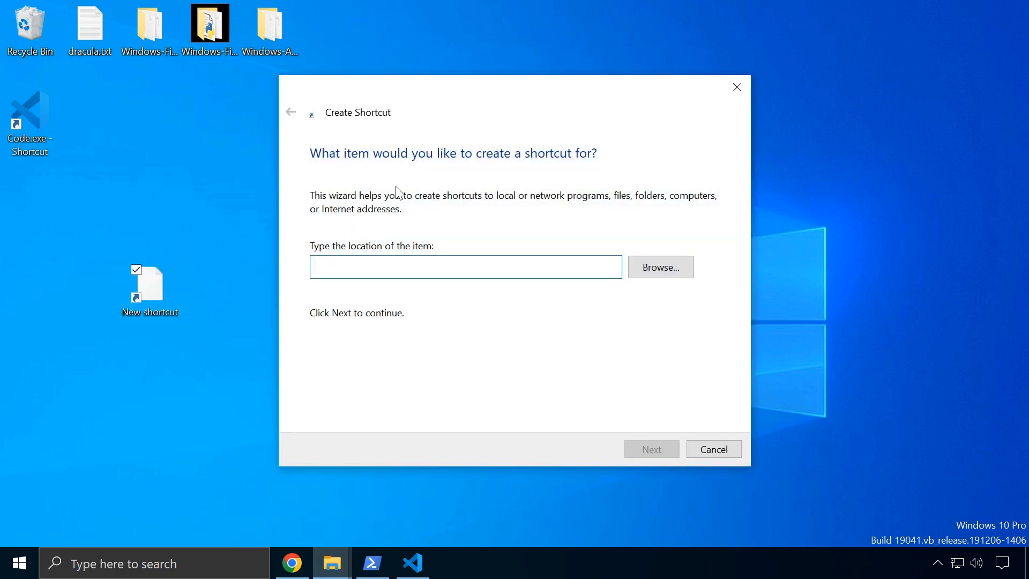
key("ctrl+v")
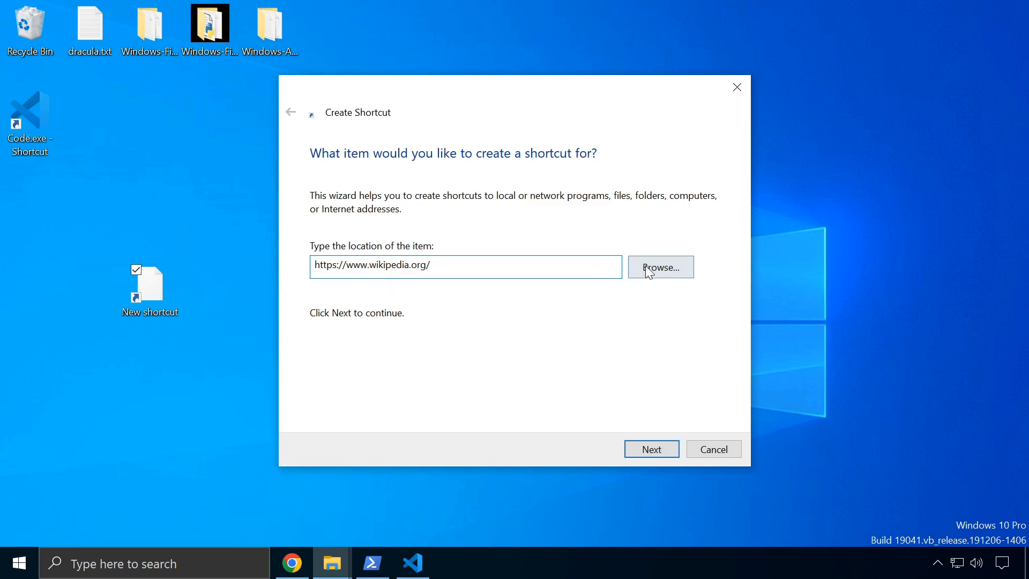
left_click(652, 449)
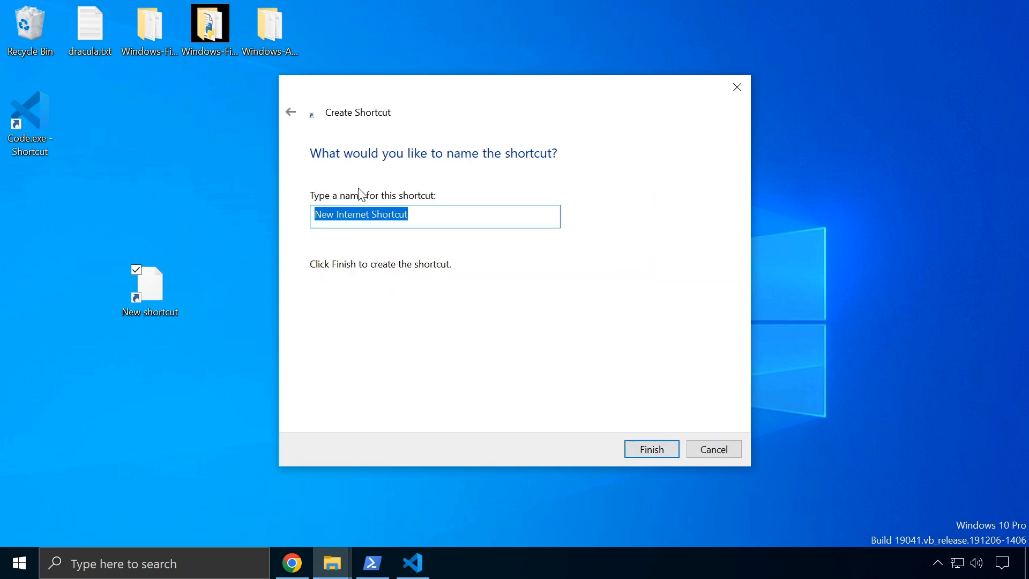
left_click(411, 215)
key("ctrl+a")
key("BackSpace")
type("Wikipe")
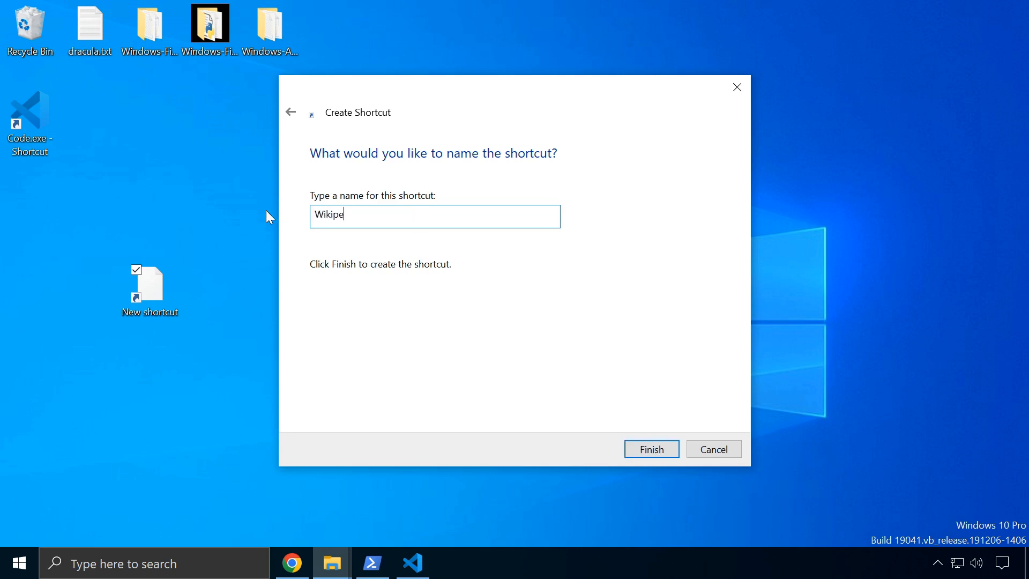
type("dia")
key("Return")
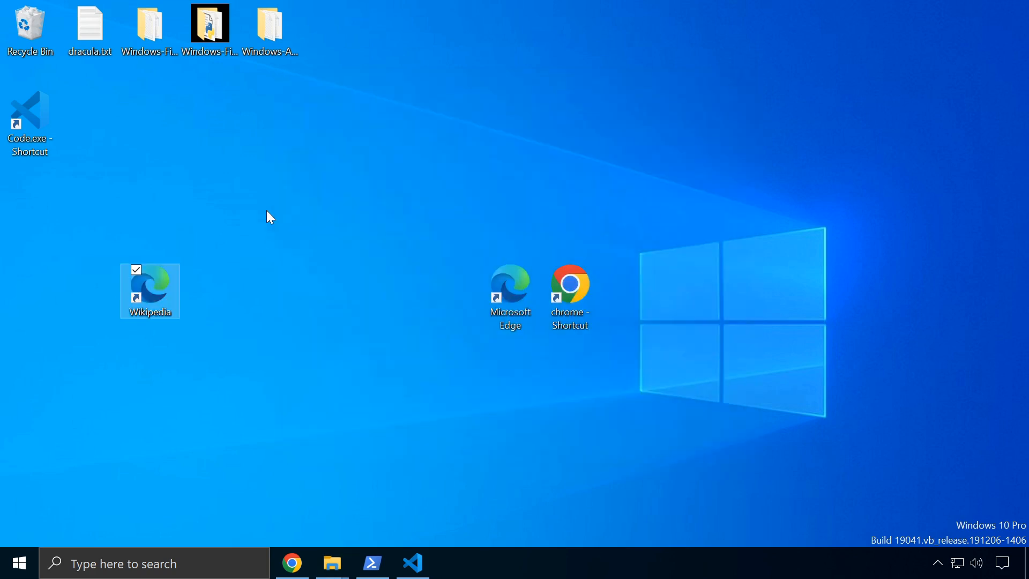
Open the Wikipedia shortcut, then dismiss the browser-choice prompt and desktop menu
left_click(259, 315)
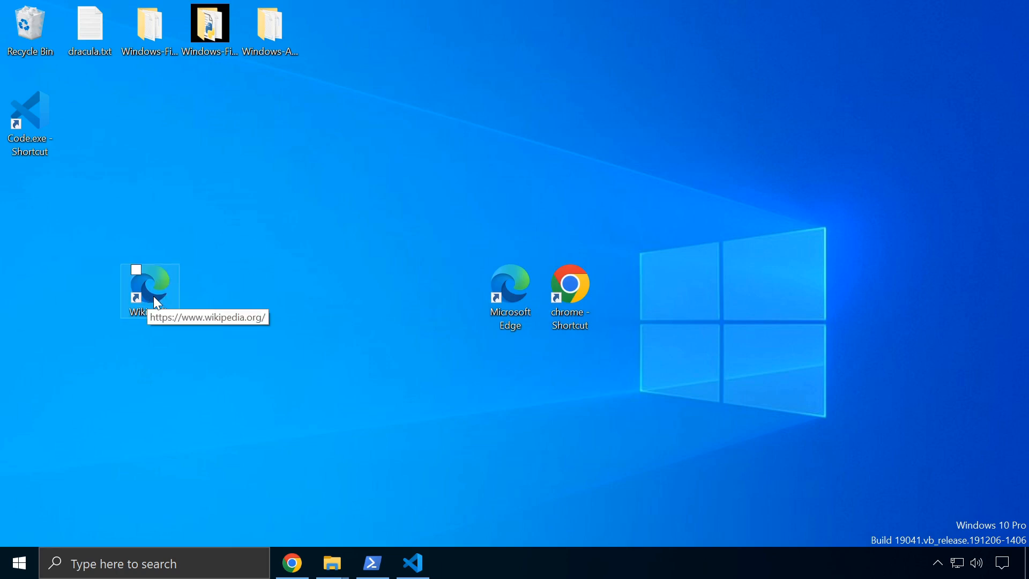
double_click(154, 296)
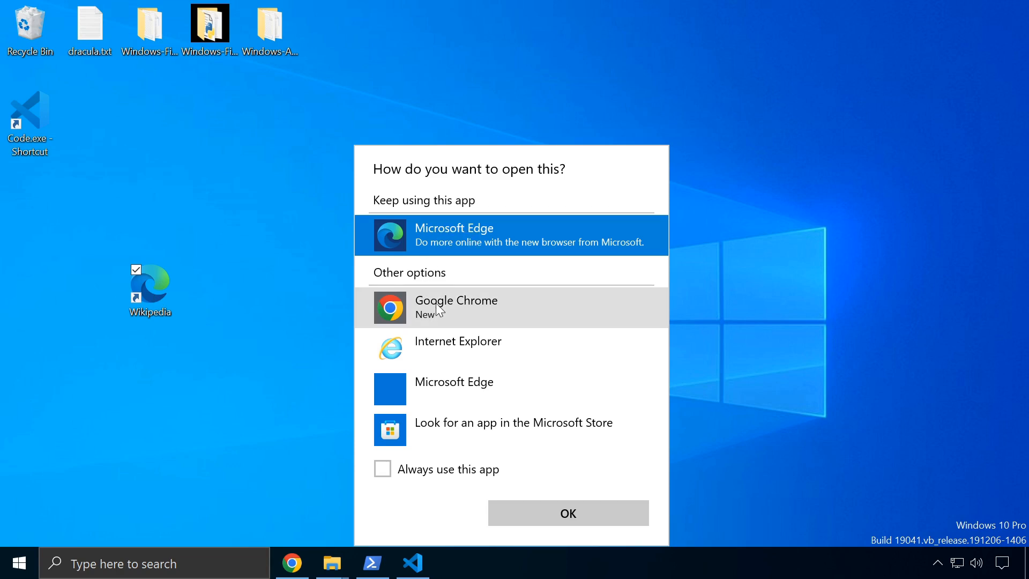
key("Escape")
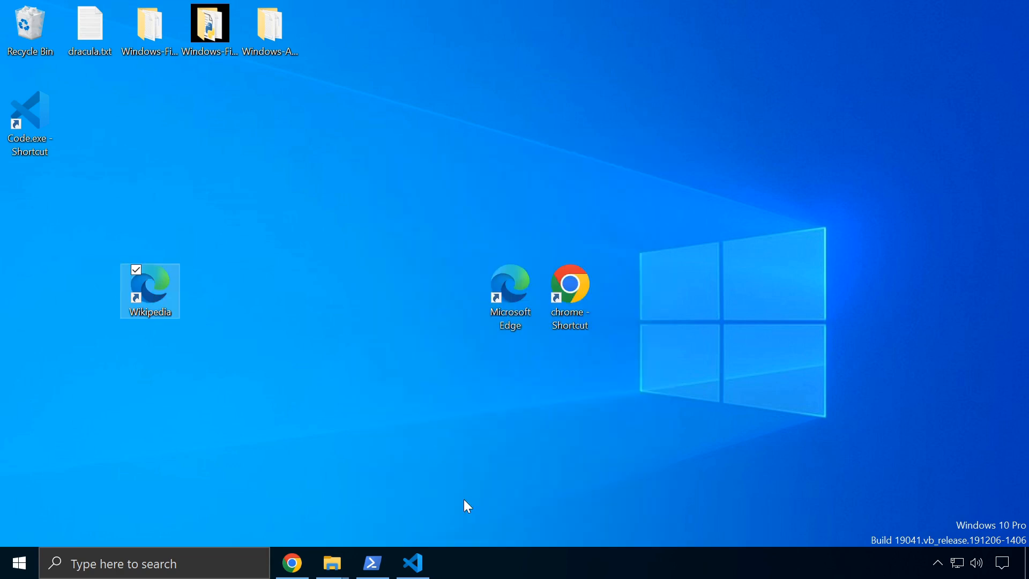
right_click(289, 369)
left_click(347, 429)
In PowerShell, clear the console with cls and list the Desktop folder with dir
left_click(372, 564)
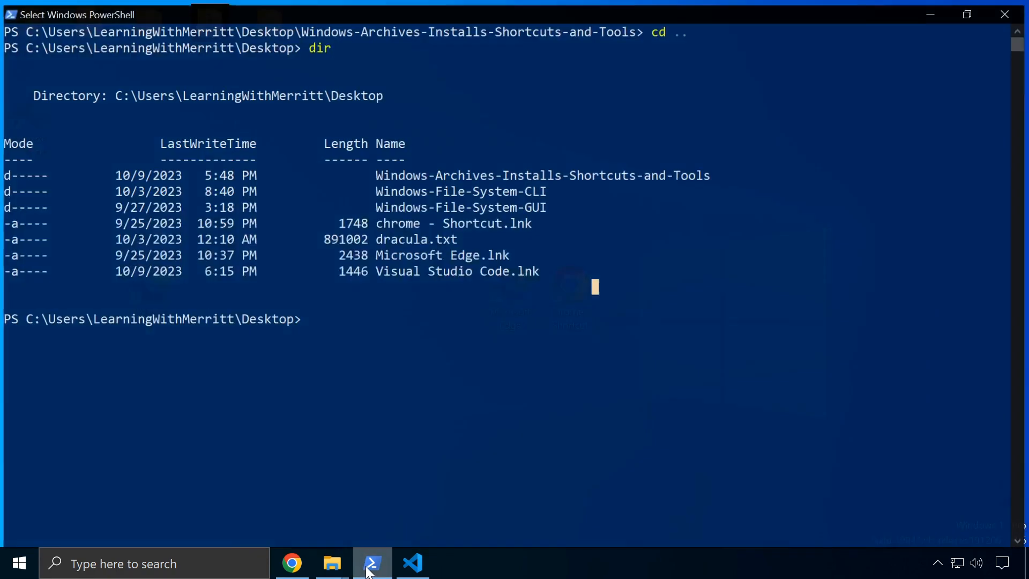
type("cls")
key("Return")
type("dir")
key("Return")
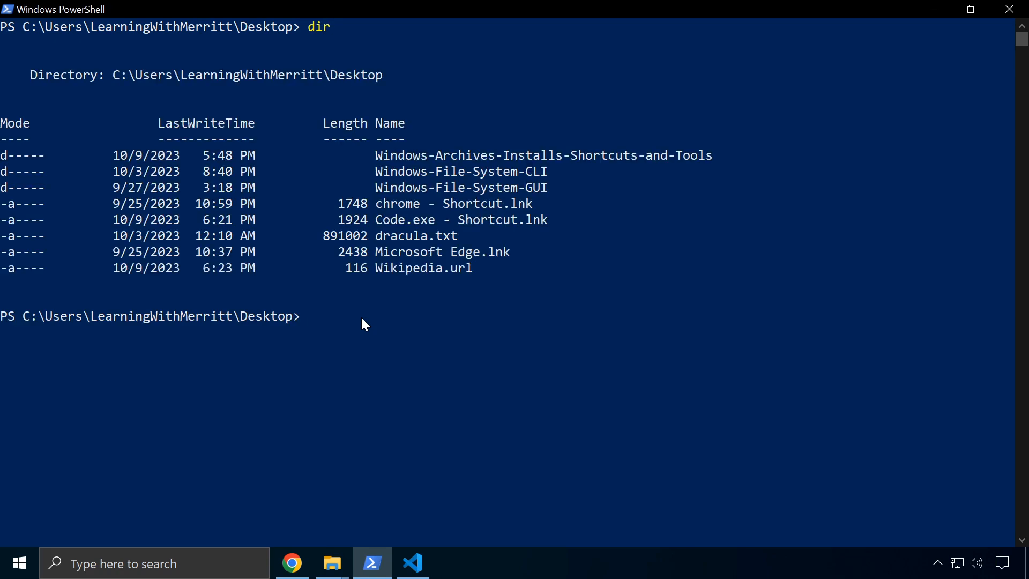
Highlight the Wikipedia.url and Microsoft Edge.lnk entries in the listing, then deselect them
left_click_drag(474, 267, 378, 266)
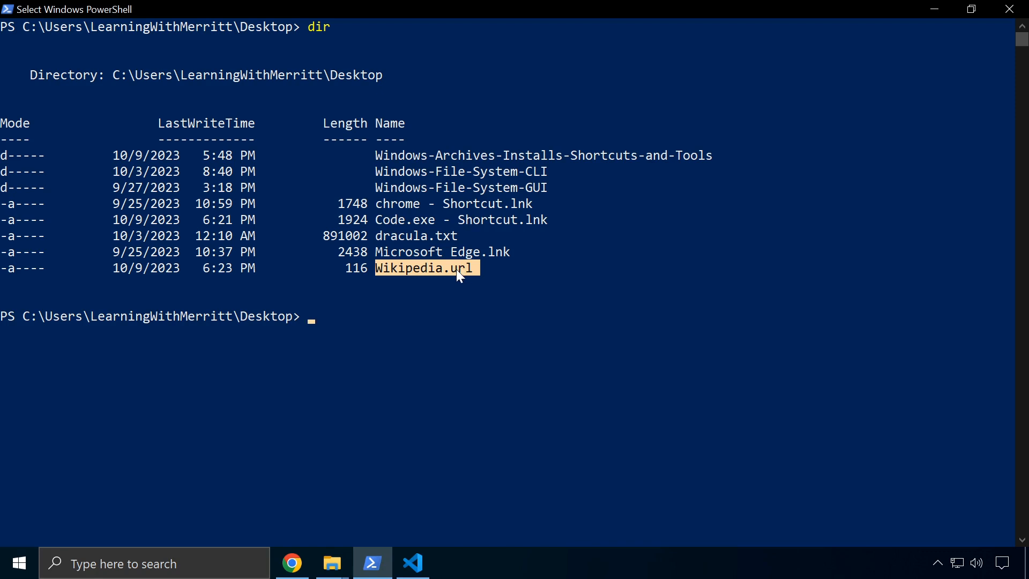
left_click_drag(510, 252, 376, 252)
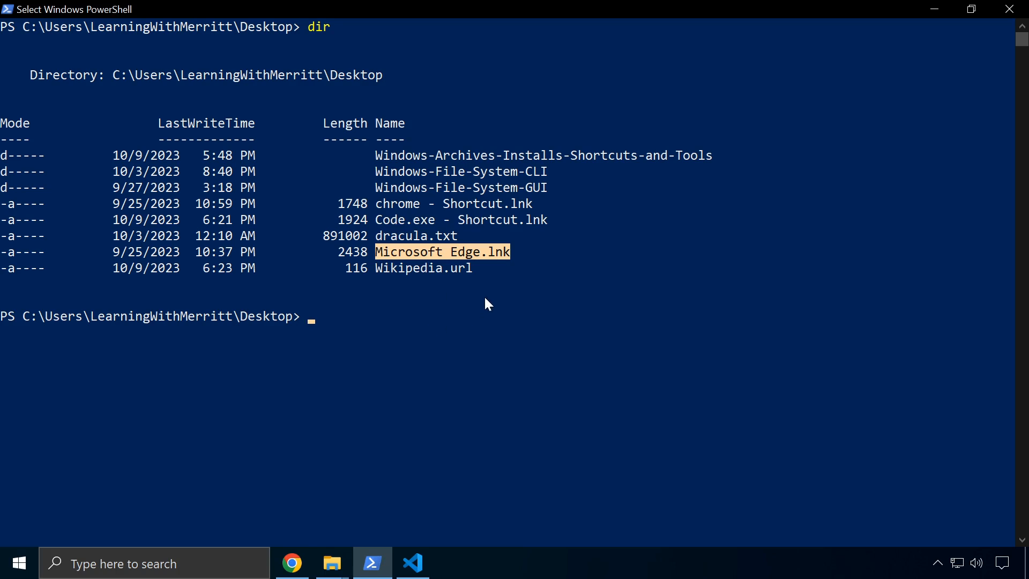
left_click_drag(490, 269, 423, 271)
left_click_drag(533, 252, 389, 250)
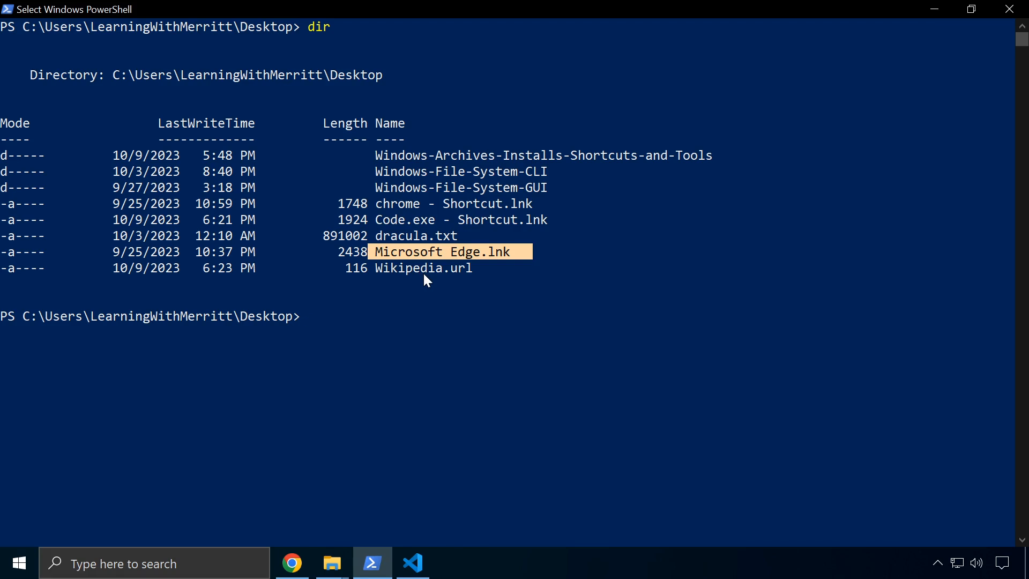
left_click(453, 348)
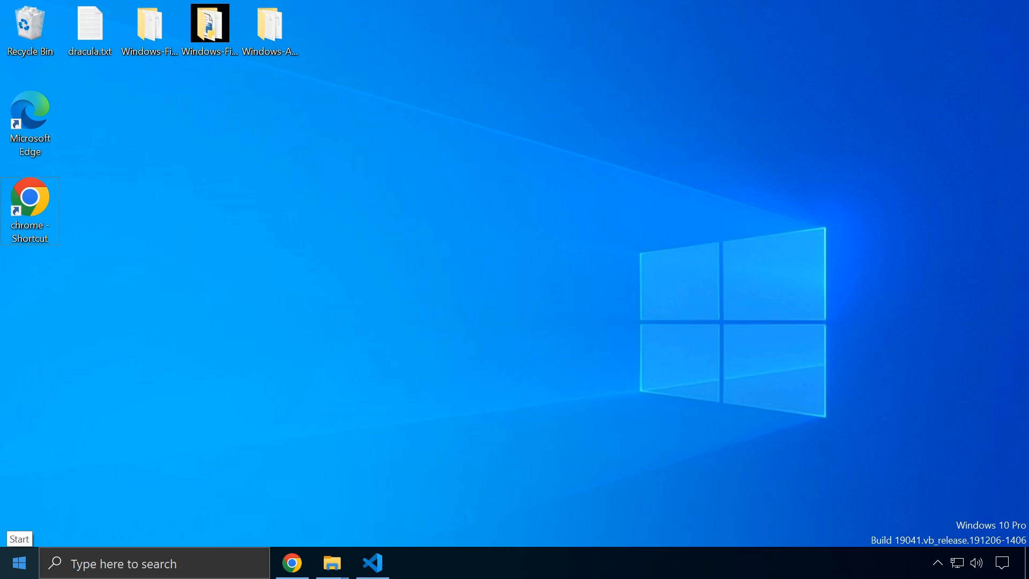
Launch Calculator from the Start menu app list, then close it
left_click(19, 562)
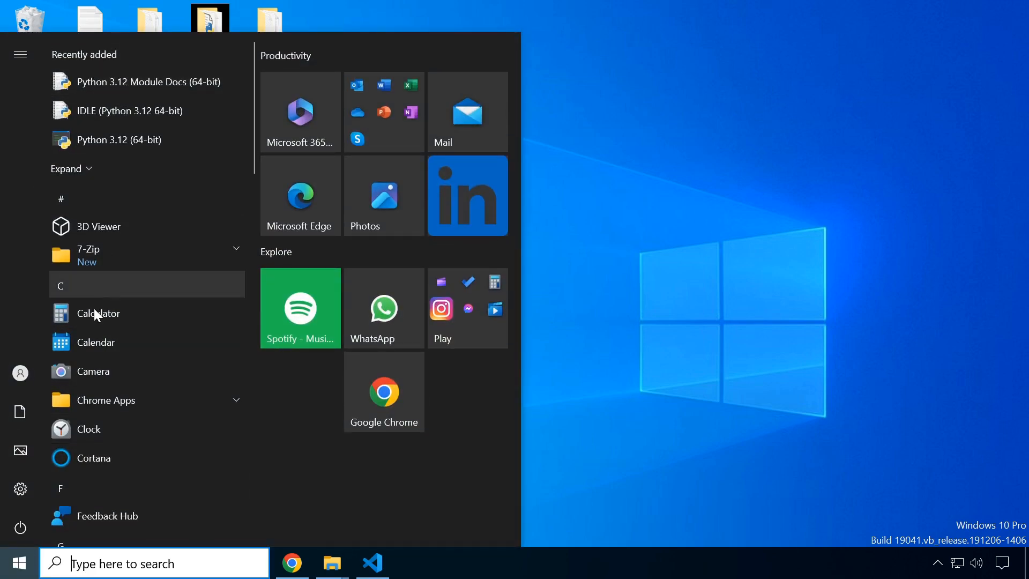
left_click(95, 316)
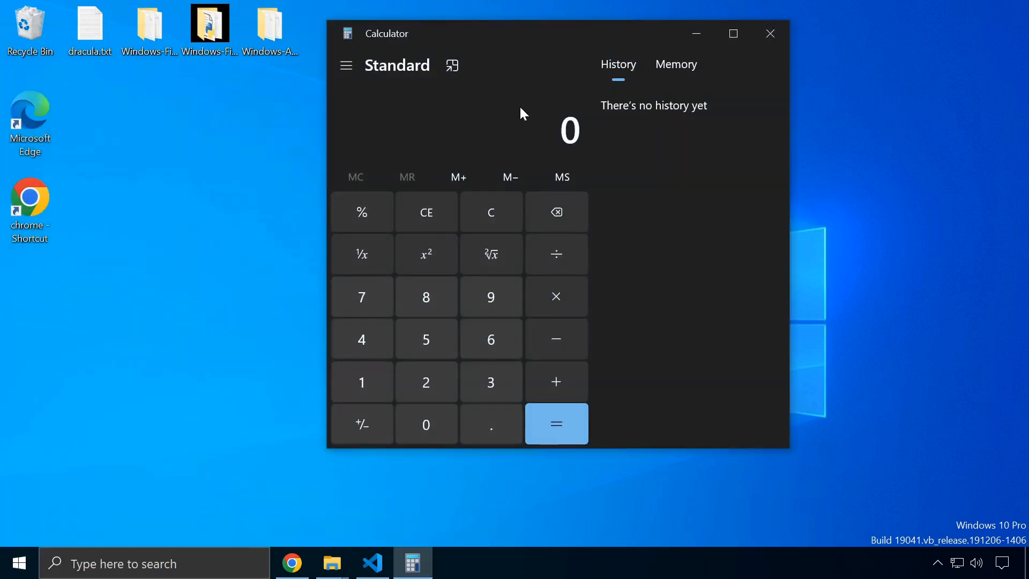
left_click_drag(542, 33, 517, 63)
left_click(749, 56)
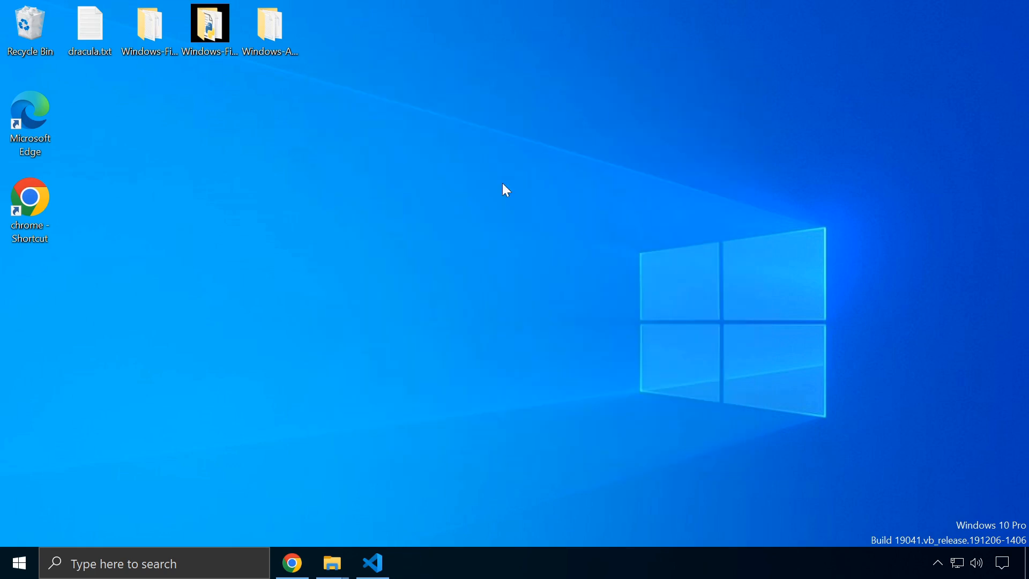
Launch Calculator by searching 'calc' in Windows search, then close it
left_click(166, 561)
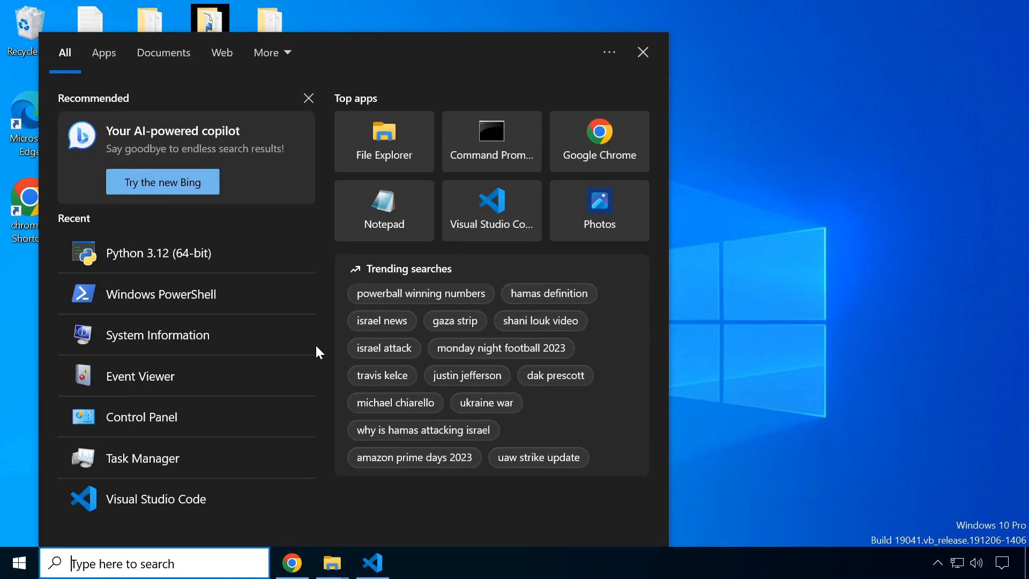
type("calc")
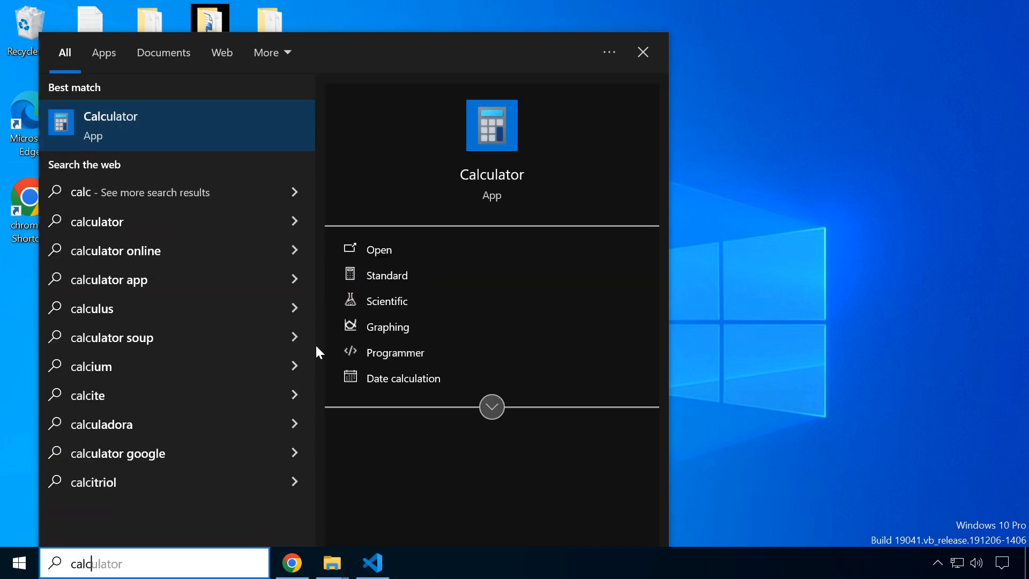
left_click(178, 113)
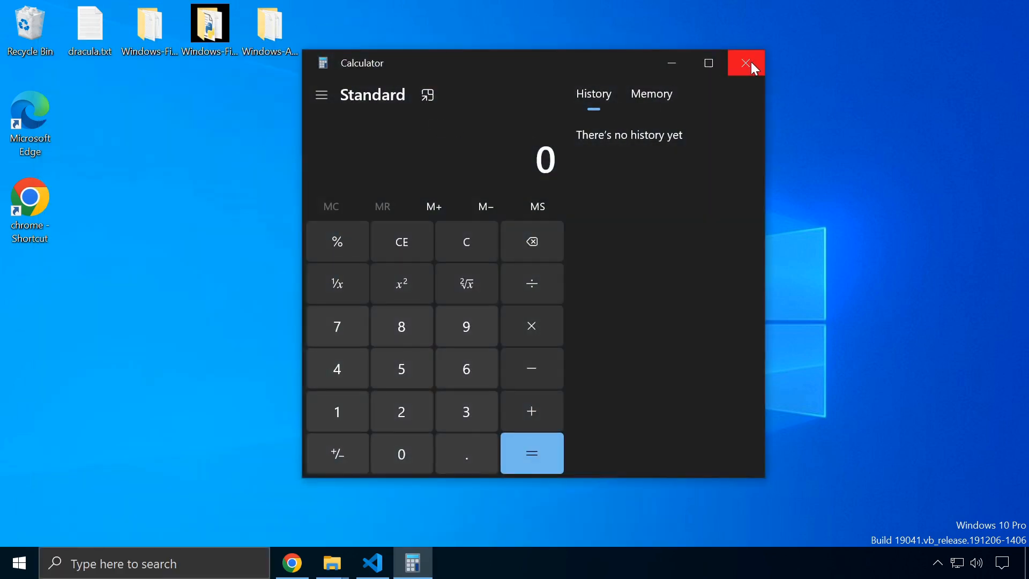
left_click(753, 66)
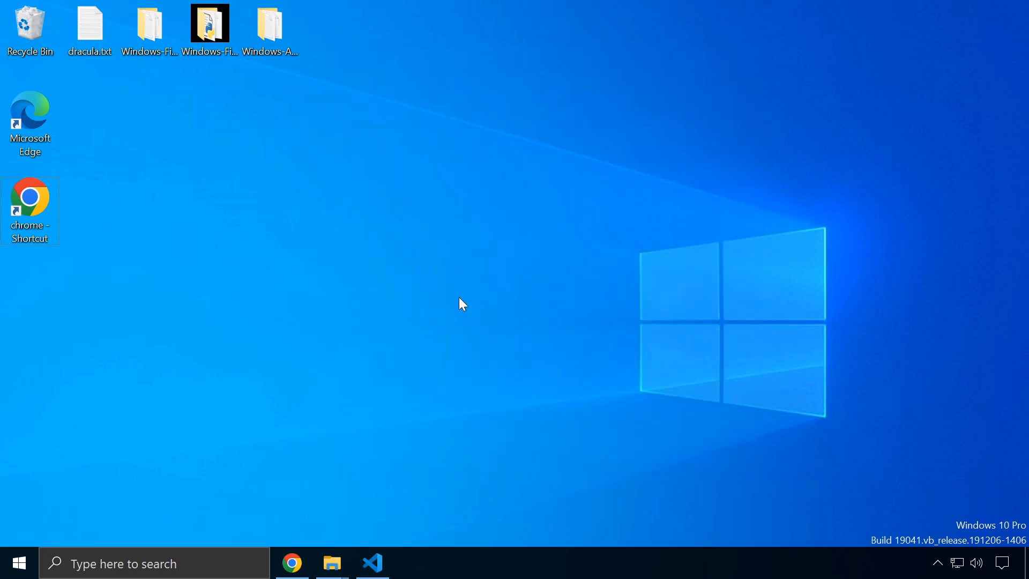
Launch Calculator by running 'calc' from the Win+R Run box
key("super+r")
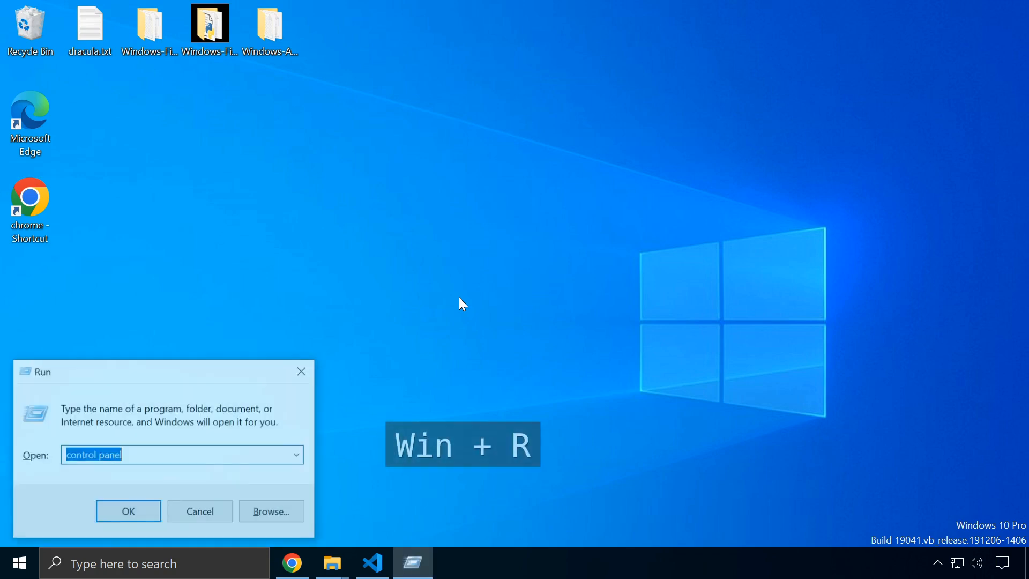
type("calc")
key("Return")
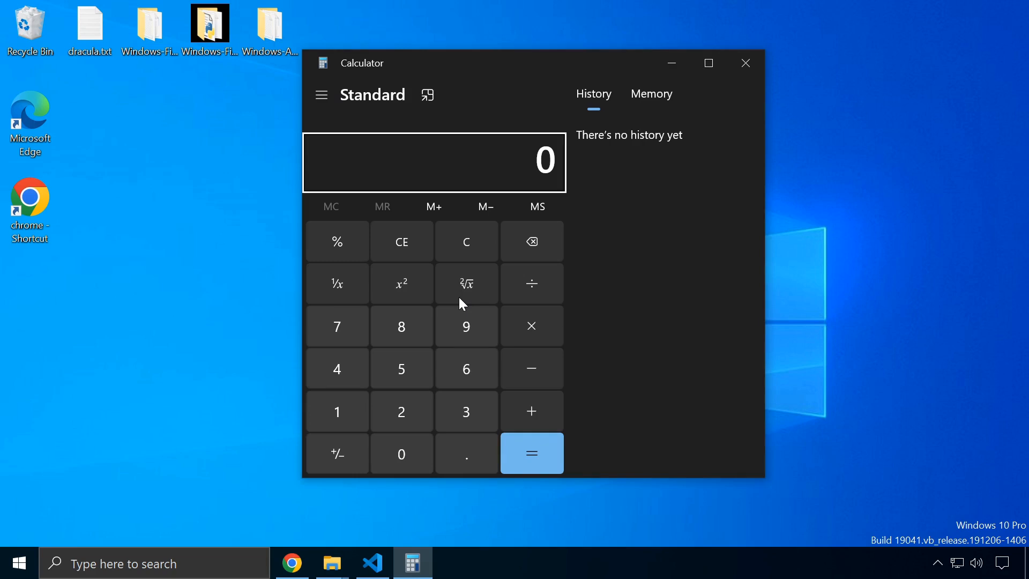
Shrink the Calculator window to a compact, minimum-height layout without the history panel
left_click_drag(475, 70, 440, 89)
left_click(586, 342)
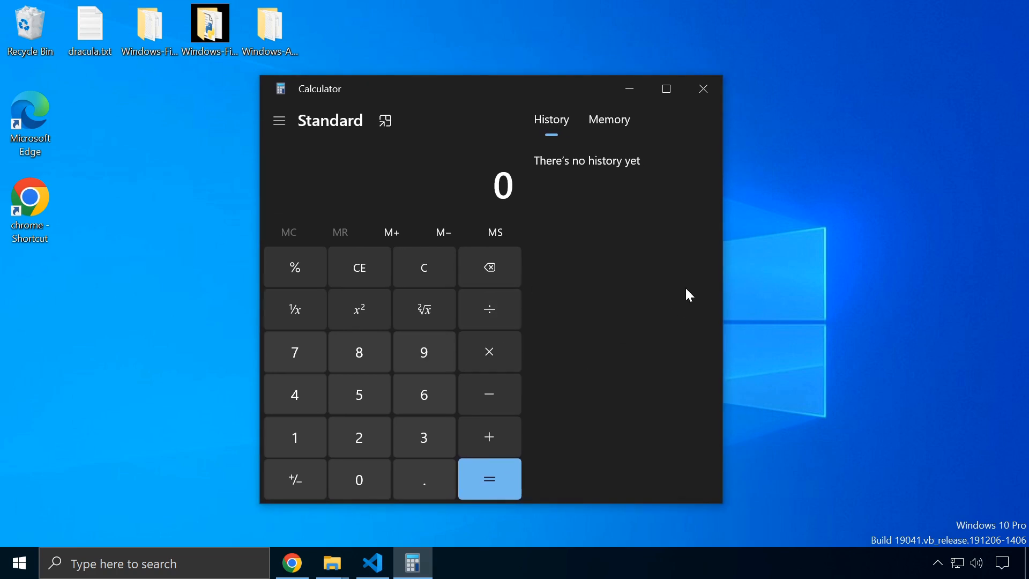
left_click_drag(723, 270, 551, 272)
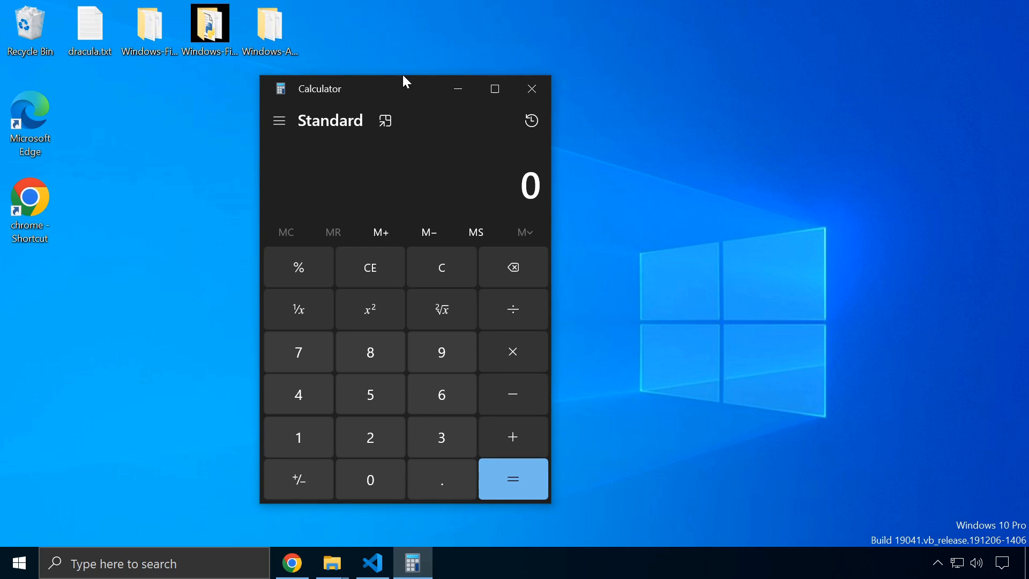
left_click_drag(403, 76, 412, 106)
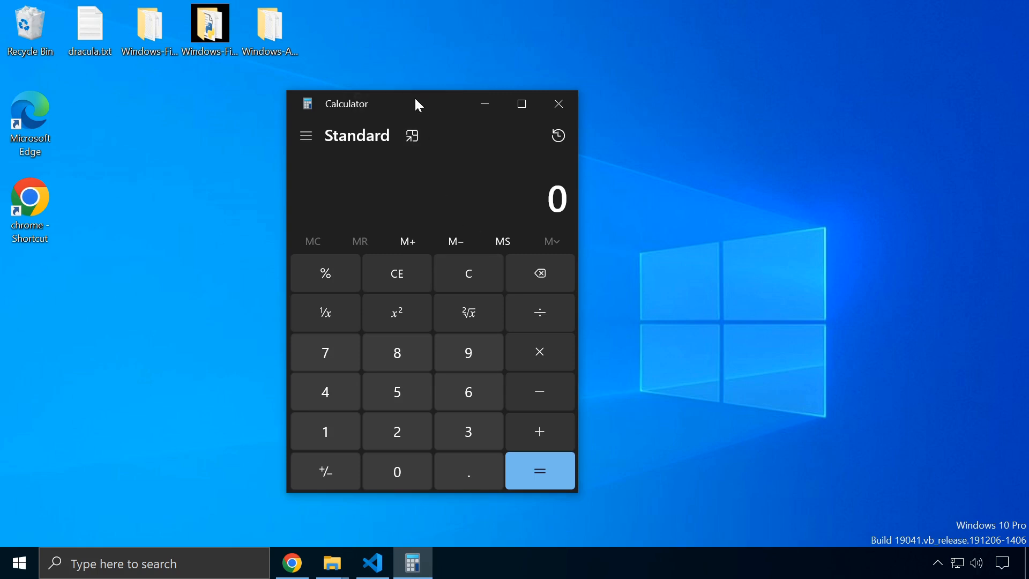
Set Calculator to stay on top and check it floats above the code editor
left_click(412, 133)
left_click_drag(805, 40, 649, 36)
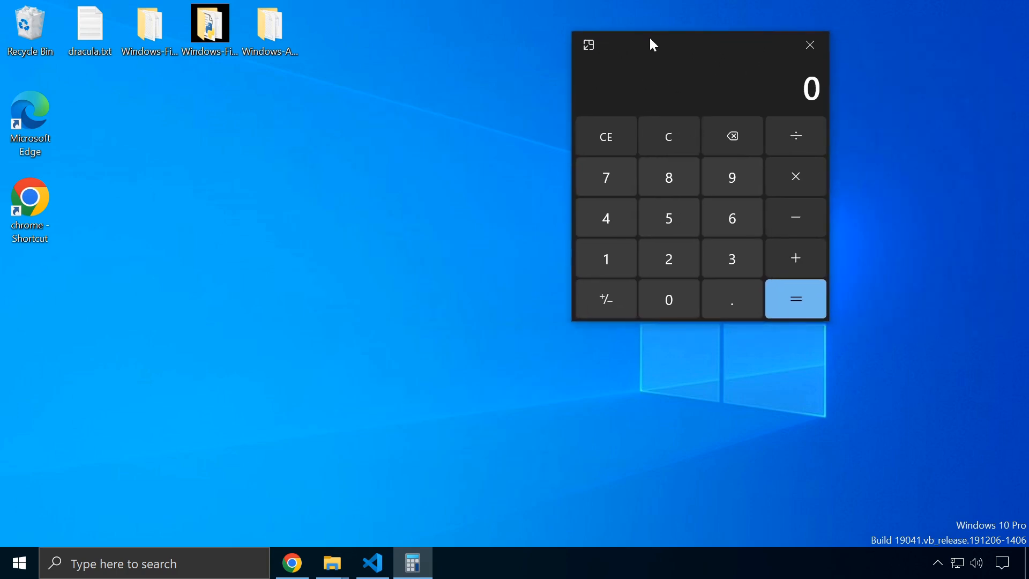
left_click(372, 563)
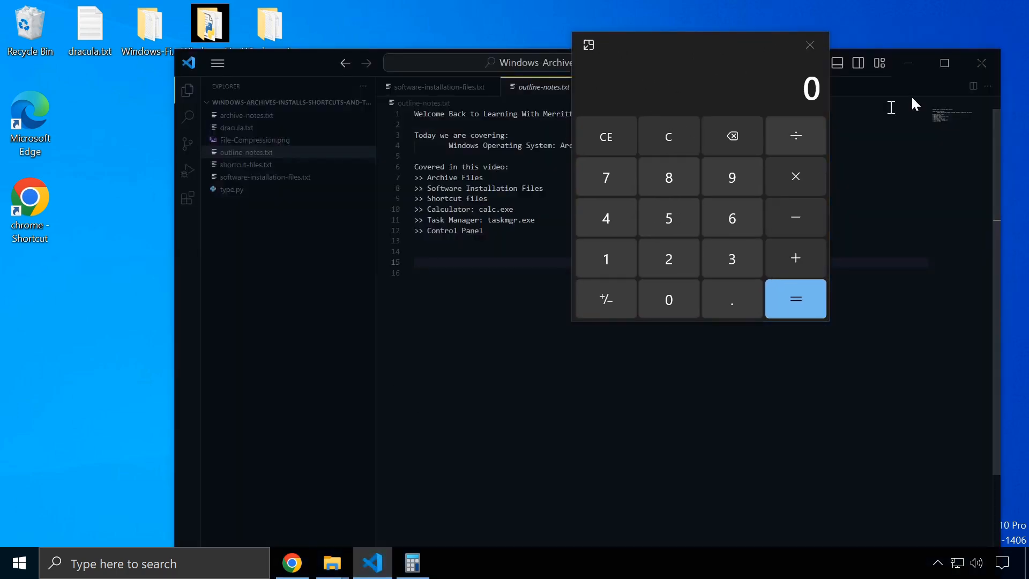
left_click(909, 64)
Open the Microsoft VS Code folder window and reposition the floating calculator over it
mouse_move(332, 568)
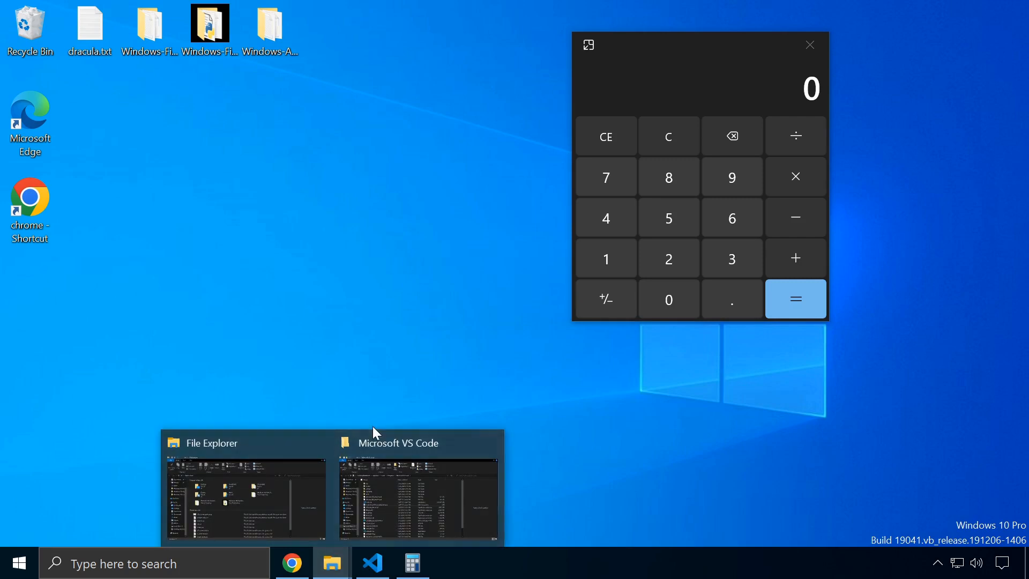
left_click(397, 452)
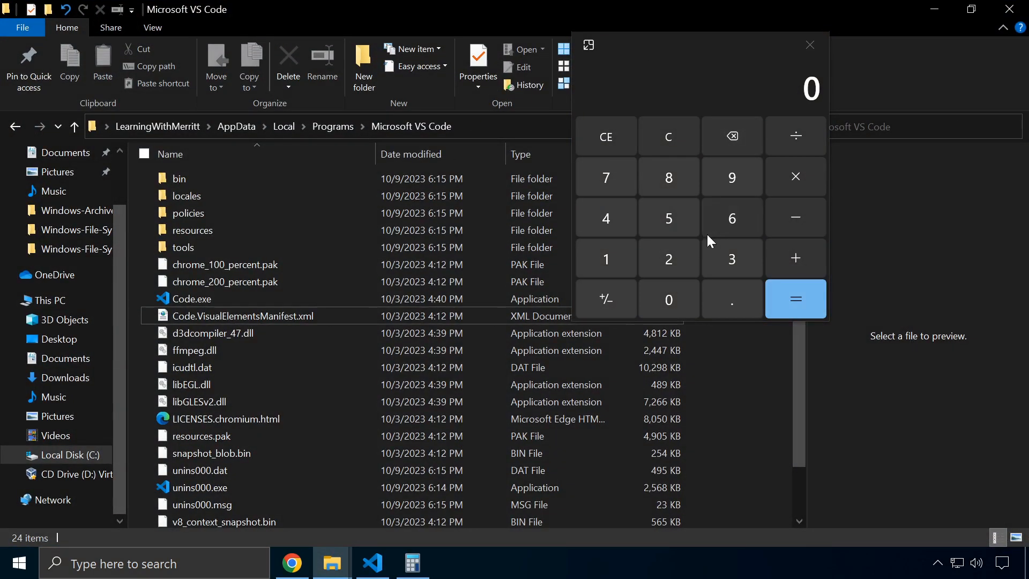
left_click(664, 46)
left_click_drag(650, 55, 674, 105)
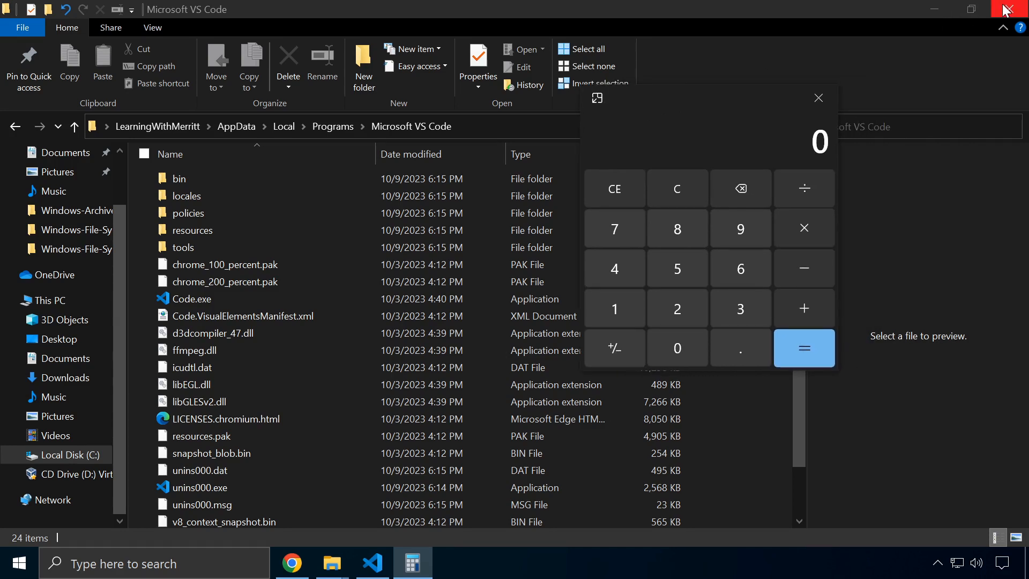
Minimize the folder window, return Calculator to full Standard view and move it right
left_click(938, 9)
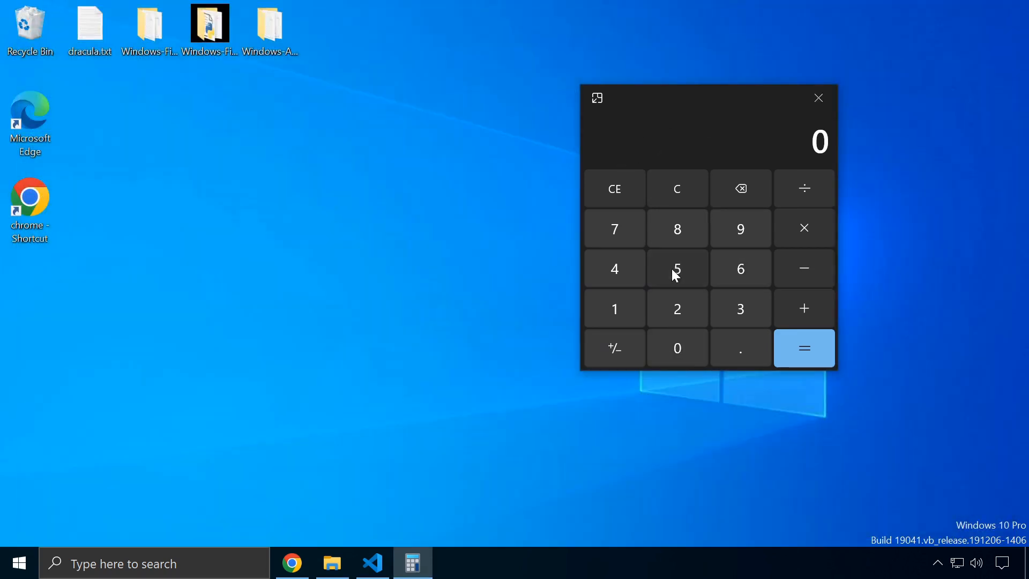
left_click(597, 97)
left_click_drag(451, 98, 653, 85)
left_click(508, 123)
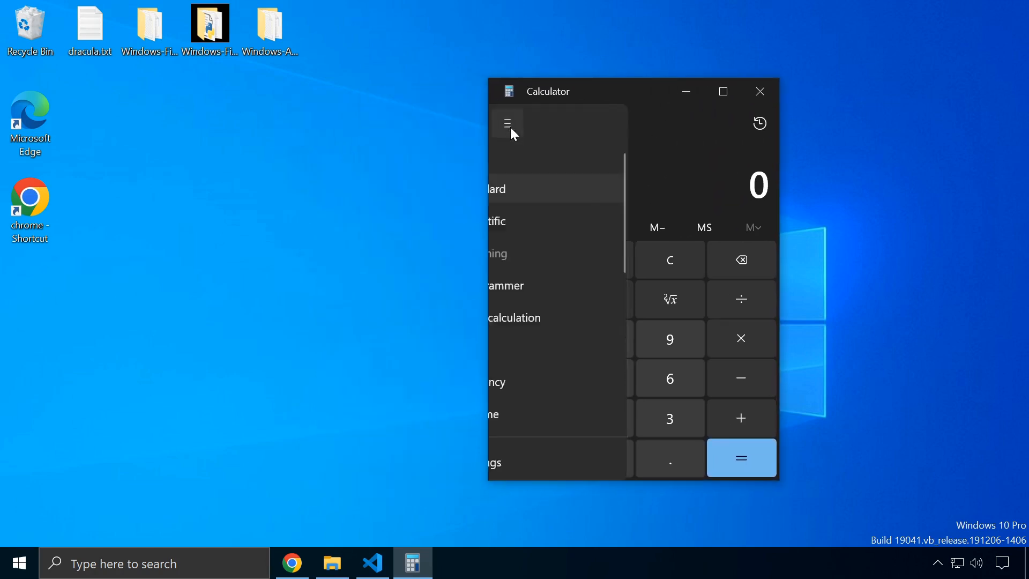
left_click(534, 230)
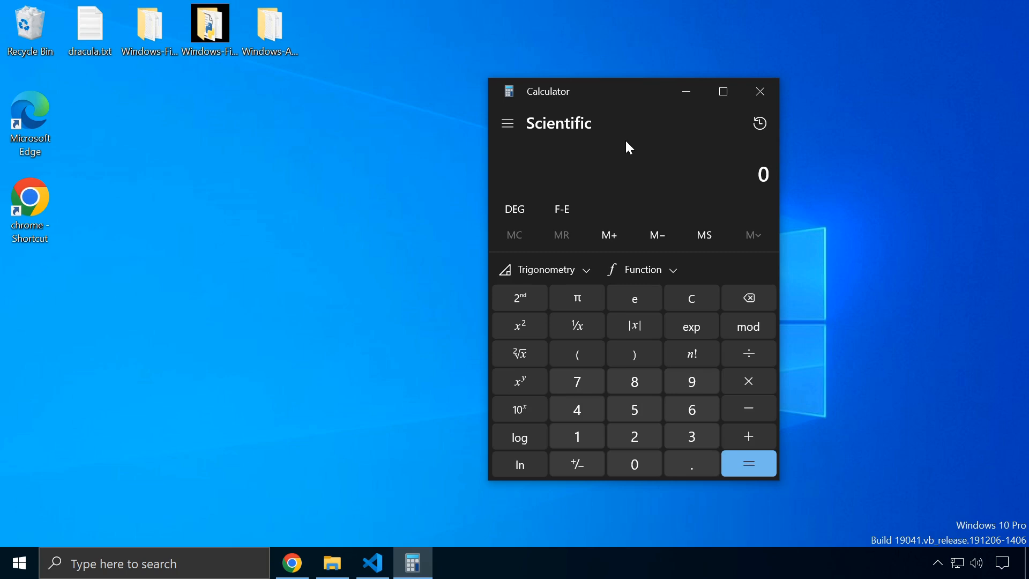
left_click(500, 117)
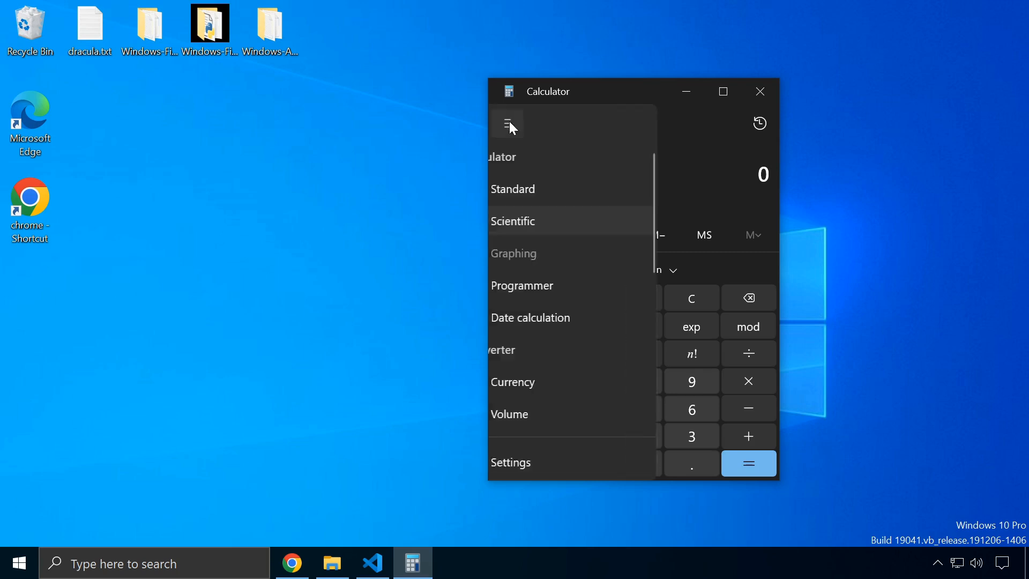
left_click(558, 180)
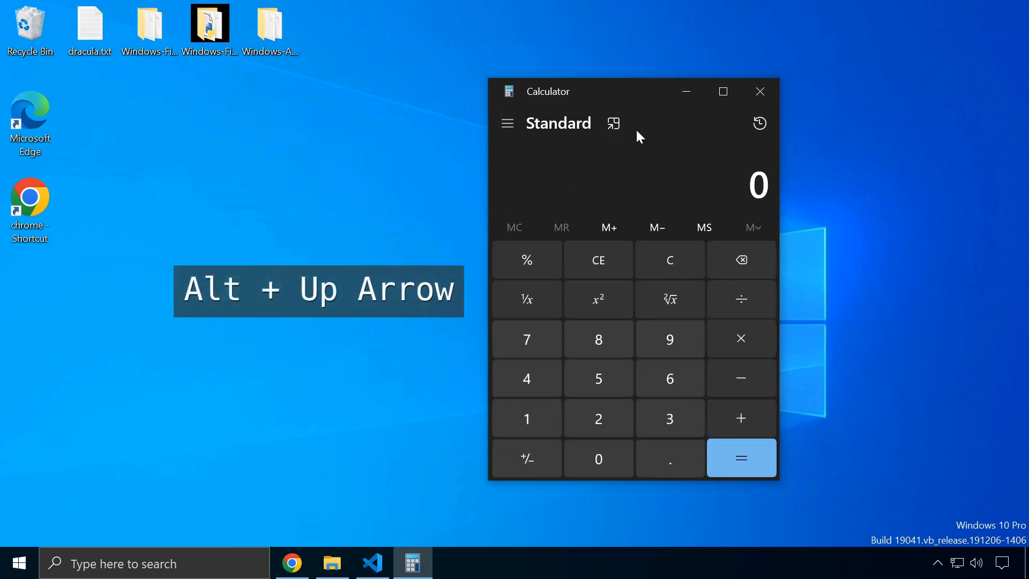
key("alt+Up")
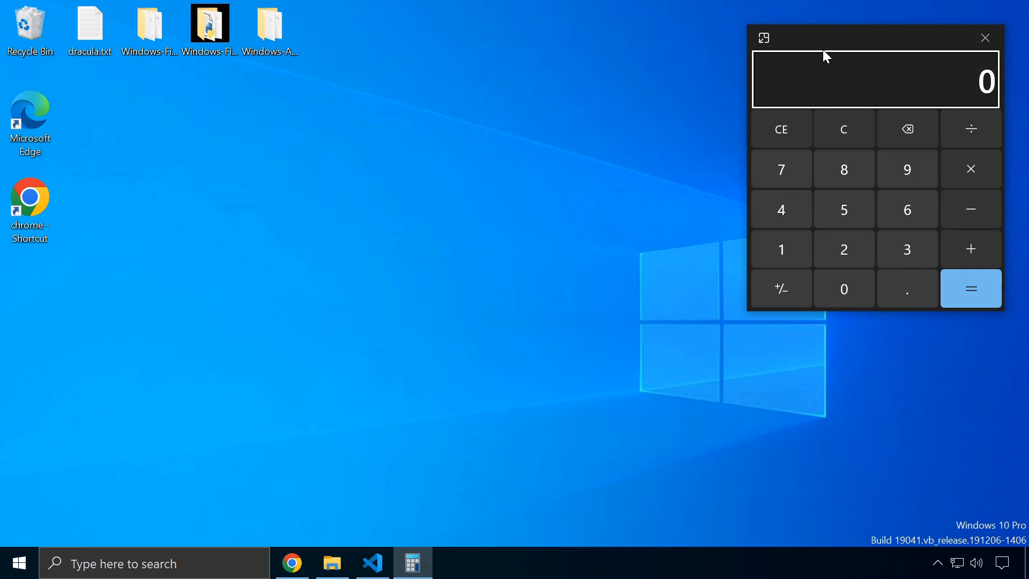
key("alt+Down")
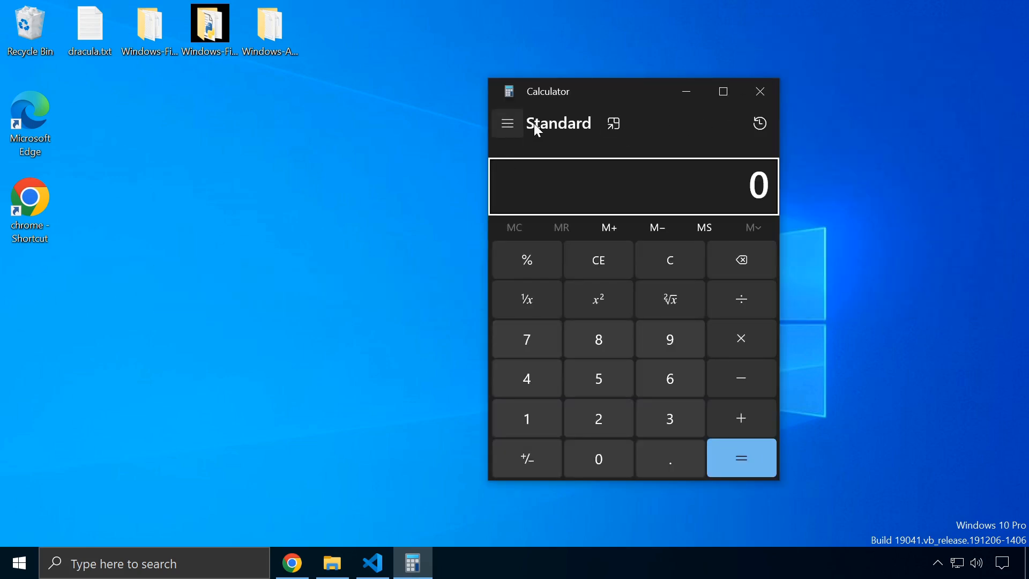
Glance at the history panel, then calculate 2 + 2 = 4
left_click(760, 124)
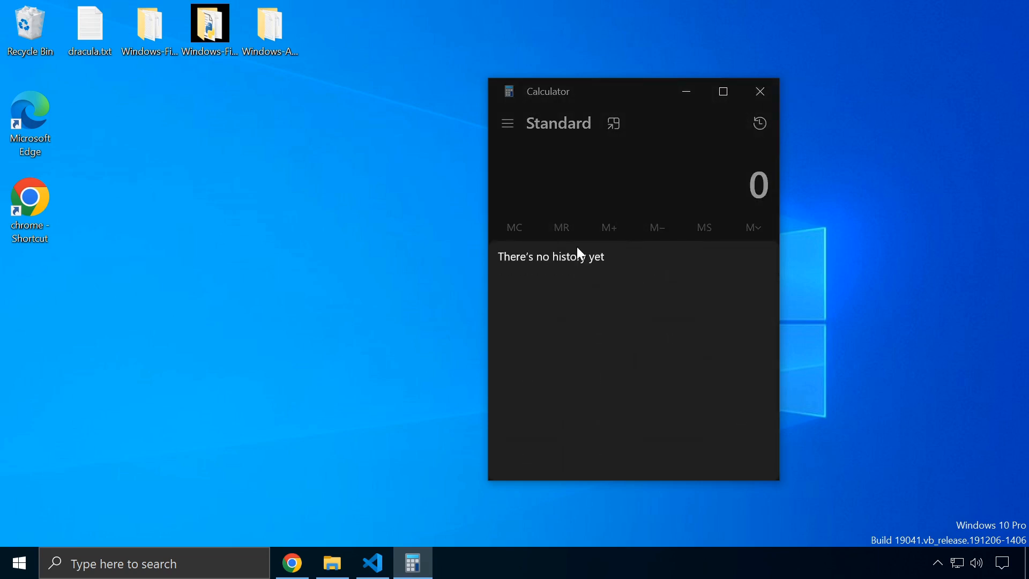
left_click(676, 165)
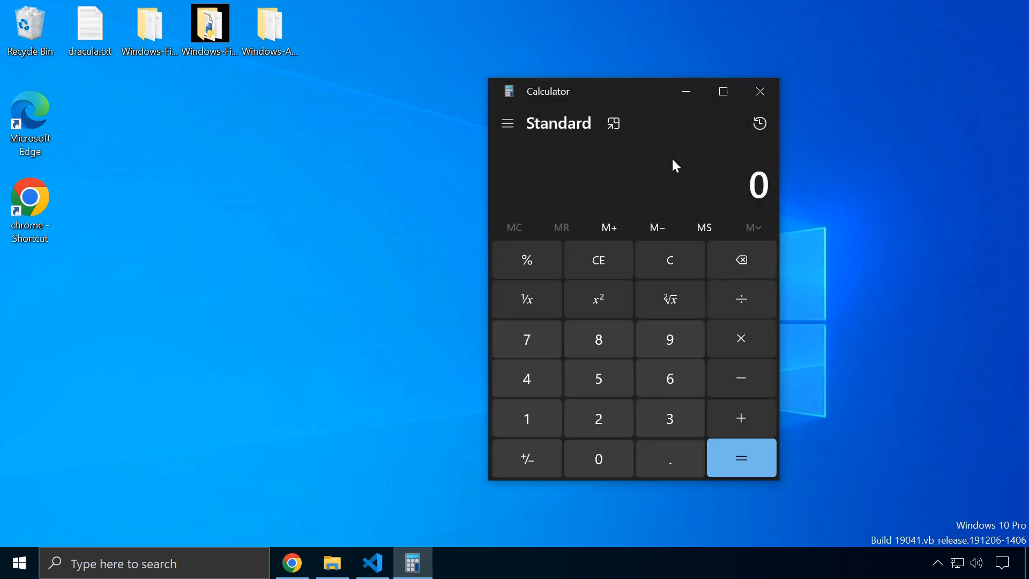
left_click(601, 423)
left_click(739, 415)
left_click(618, 424)
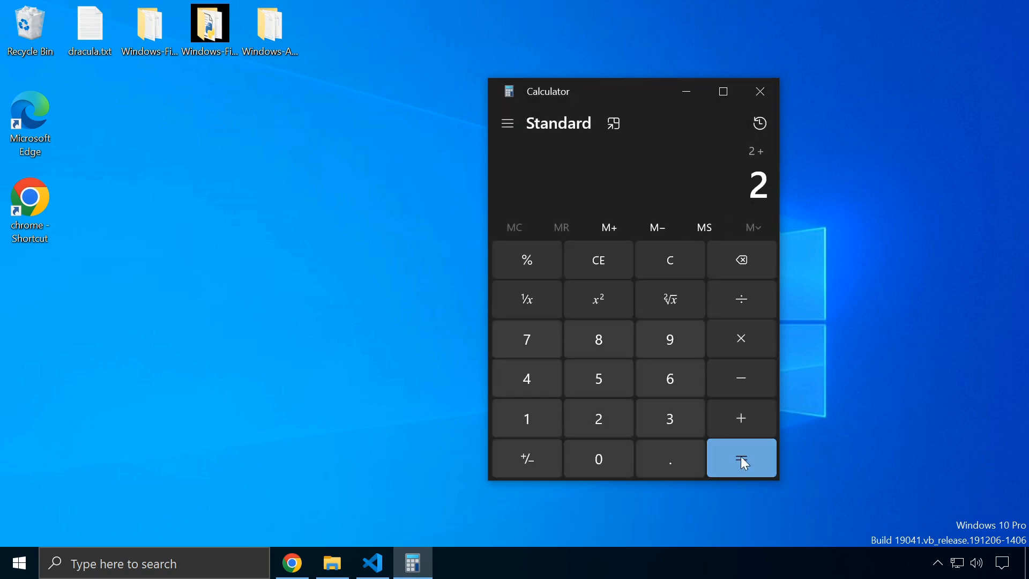
left_click(741, 457)
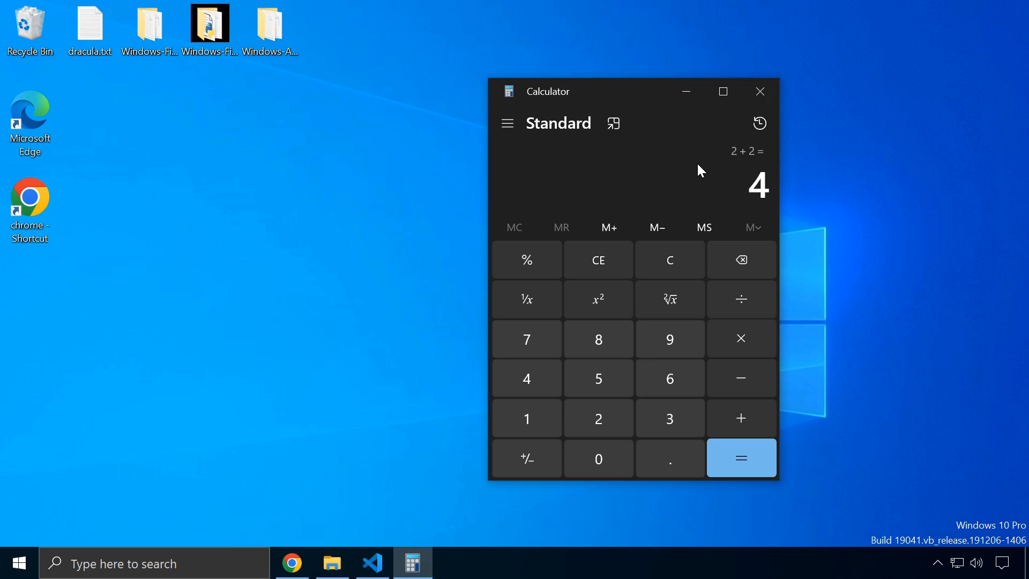
Repeat the addition to get 4 + 2 = 6, then recall 2 + 2 = 4 from history
key("Return")
left_click(770, 123)
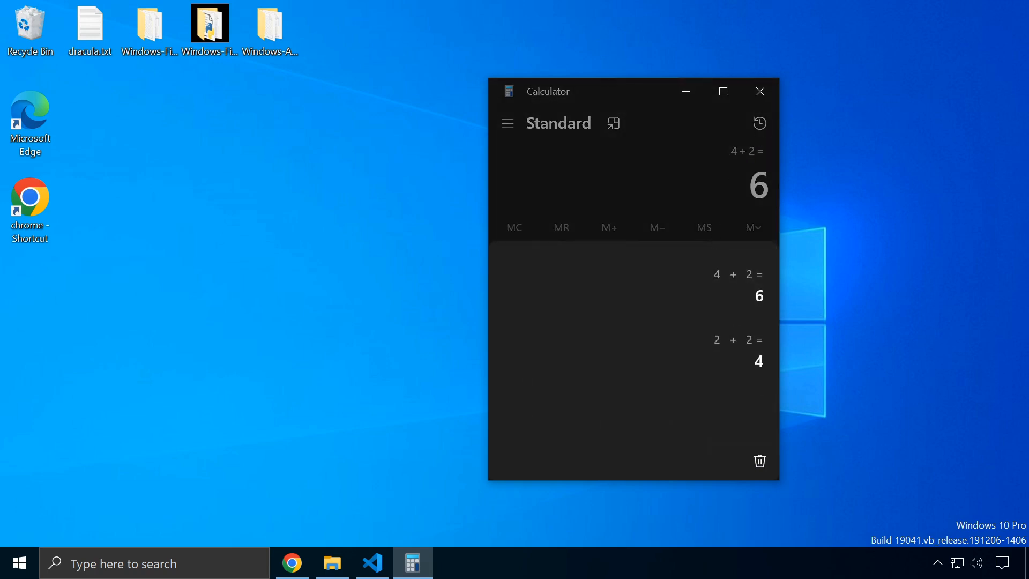
left_click(727, 354)
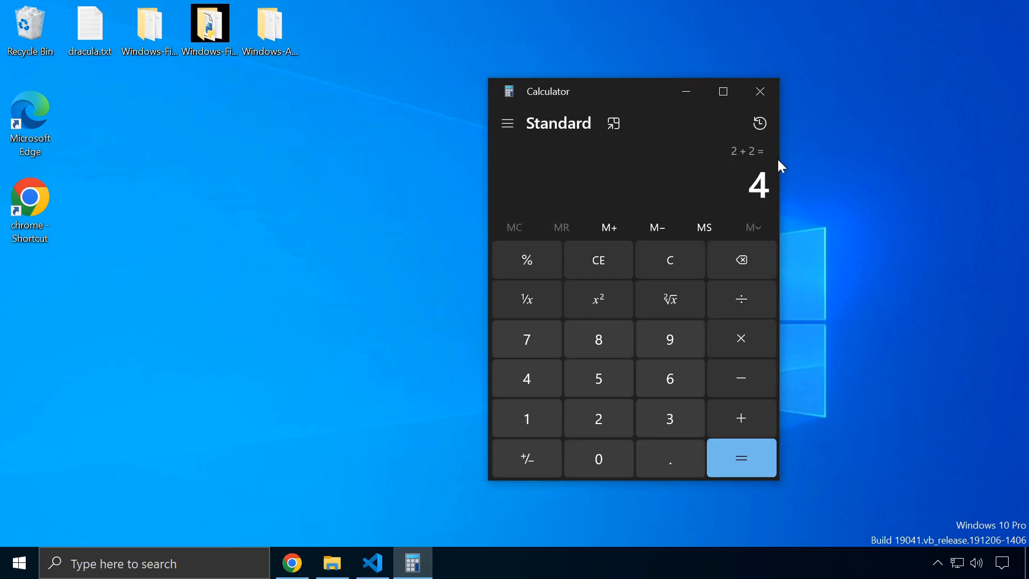
Widen the window so history sits beside the keypad, recall 4 + 2 = 6, then clear it
left_click_drag(780, 161, 955, 163)
left_click_drag(718, 101, 528, 95)
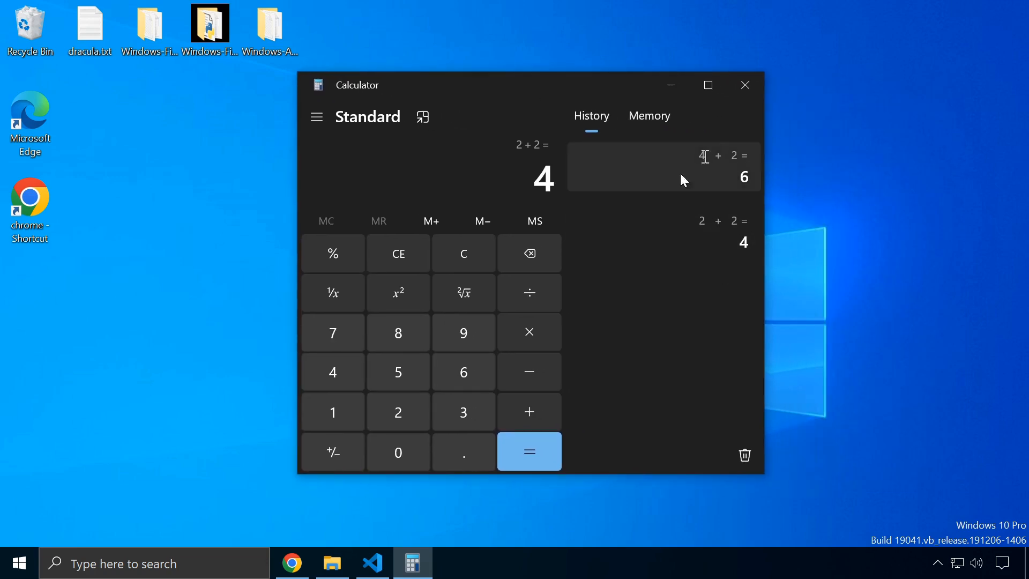
left_click(705, 184)
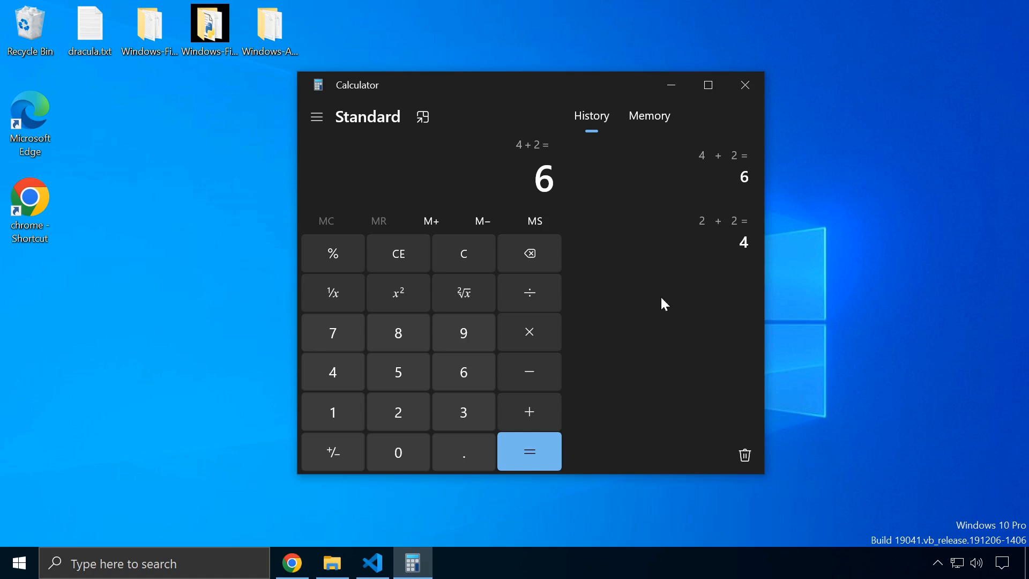
left_click(378, 246)
left_click(464, 263)
Calculate 2 + 4 = 6, add it to memory with M+, then clear memory
left_click(652, 117)
left_click(399, 422)
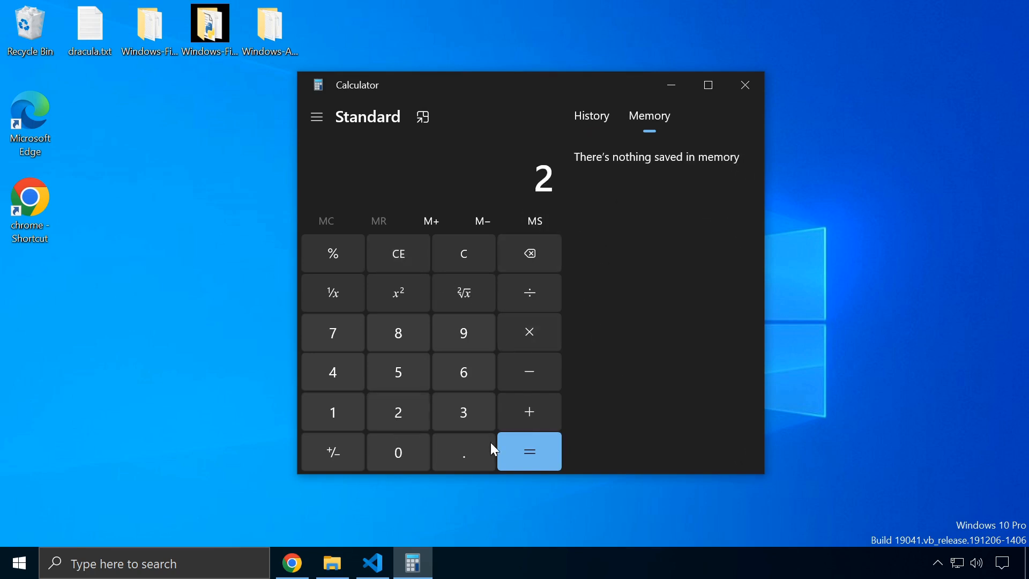
left_click(520, 413)
left_click(333, 373)
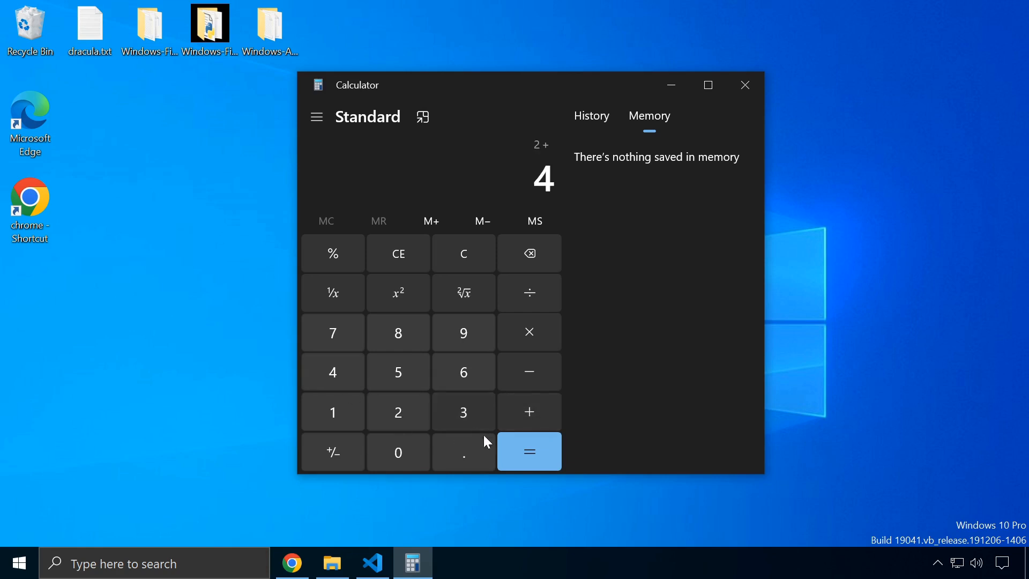
left_click(516, 449)
left_click(433, 223)
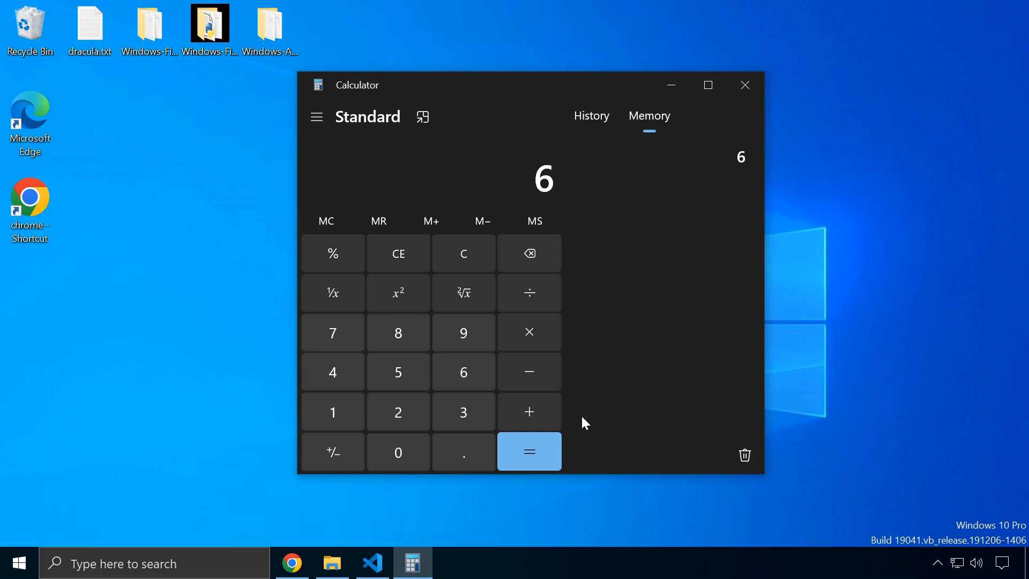
left_click(325, 221)
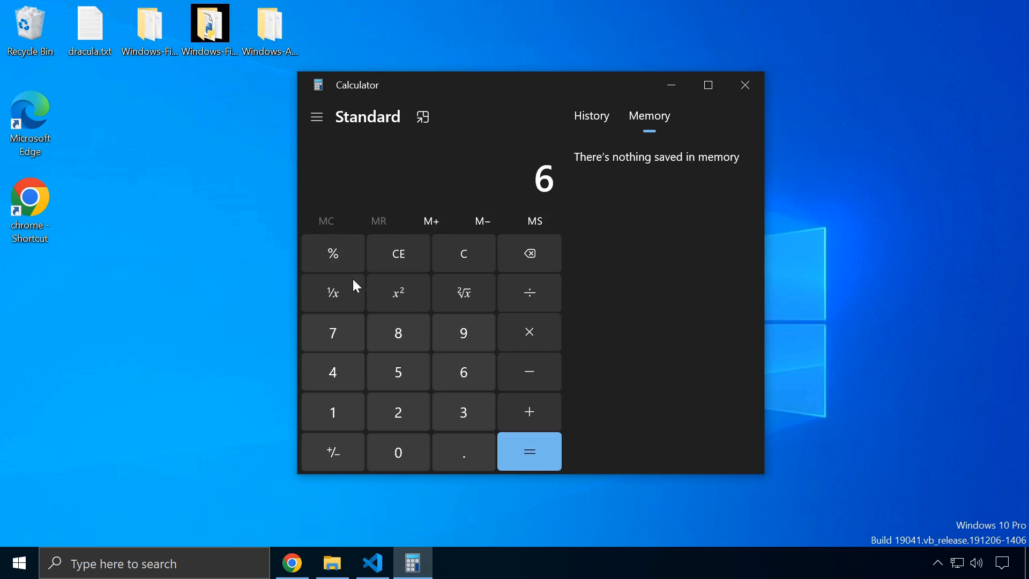
Enter 2, repeatedly add and subtract it from memory with M+ and M−, then store it with MS
left_click(412, 417)
left_click(499, 411)
left_click(426, 220)
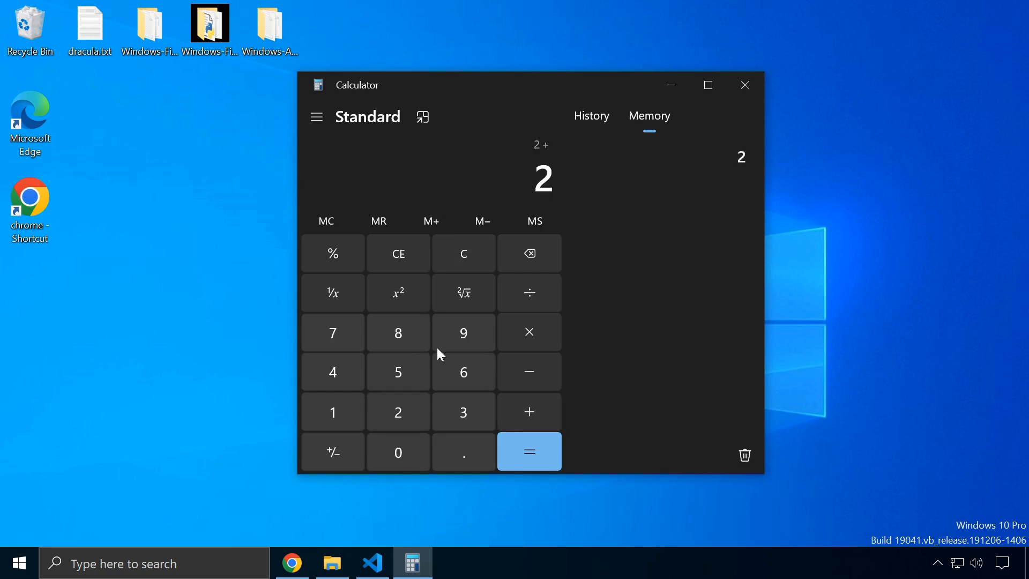
left_click(491, 218)
left_click(429, 221)
double_click(430, 221)
double_click(430, 221)
left_click(485, 225)
double_click(483, 223)
left_click(545, 227)
Recall the stored 2 with MR, clear all memory and reset the display to 0
mouse_move(737, 172)
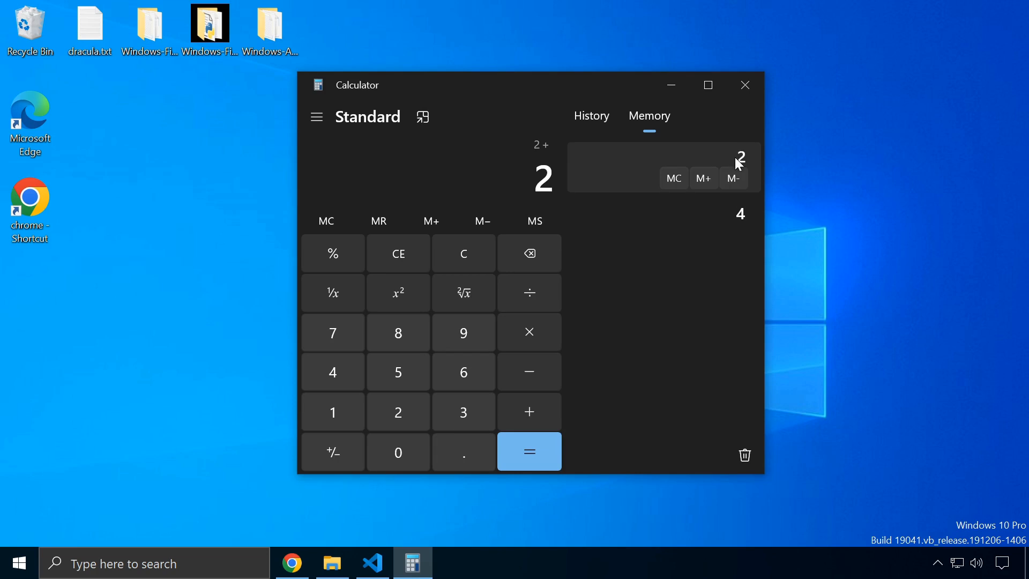
mouse_move(733, 209)
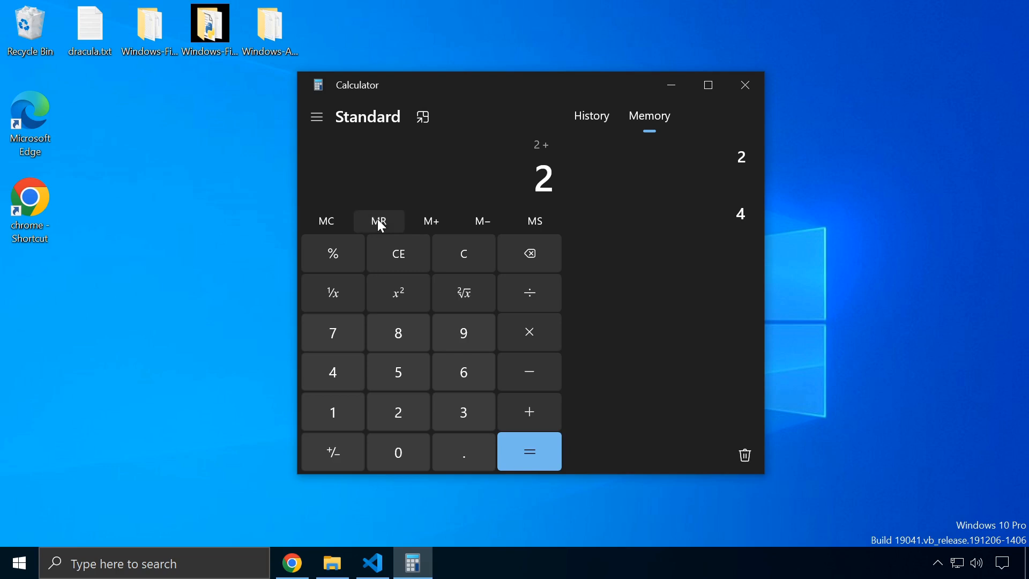
mouse_move(691, 183)
left_click(457, 256)
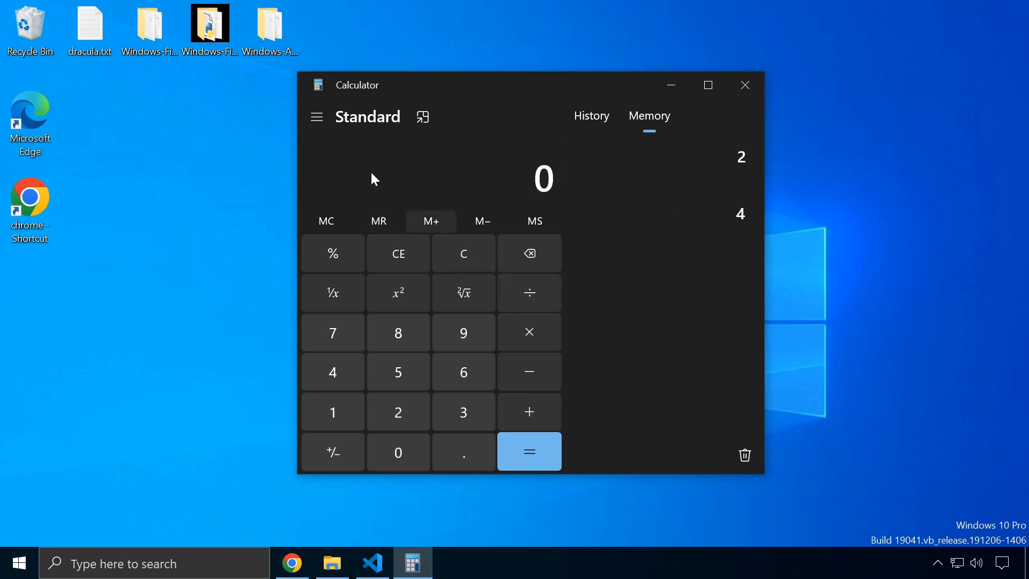
left_click(377, 221)
mouse_move(719, 156)
left_click(328, 223)
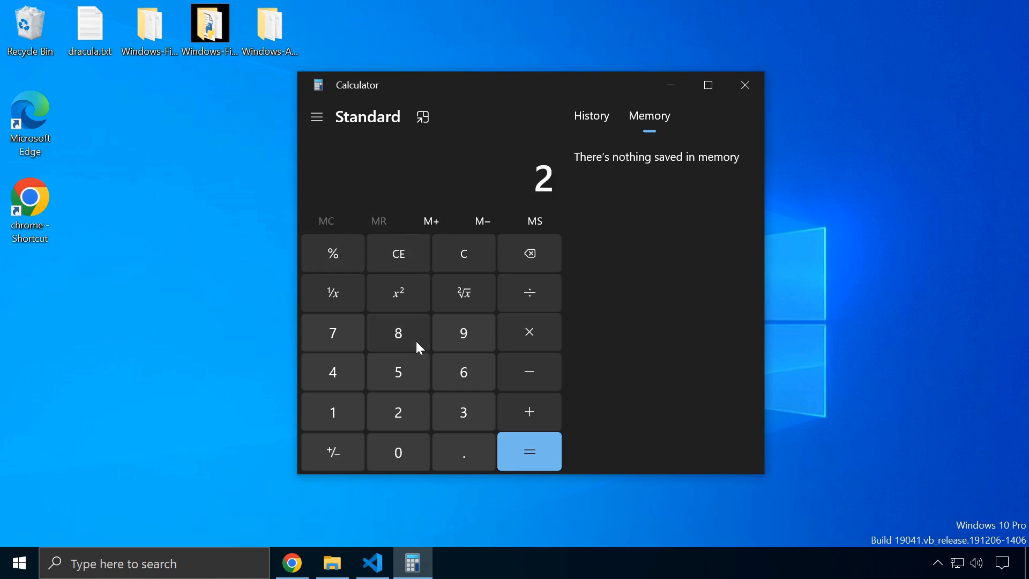
left_click(407, 257)
left_click(590, 117)
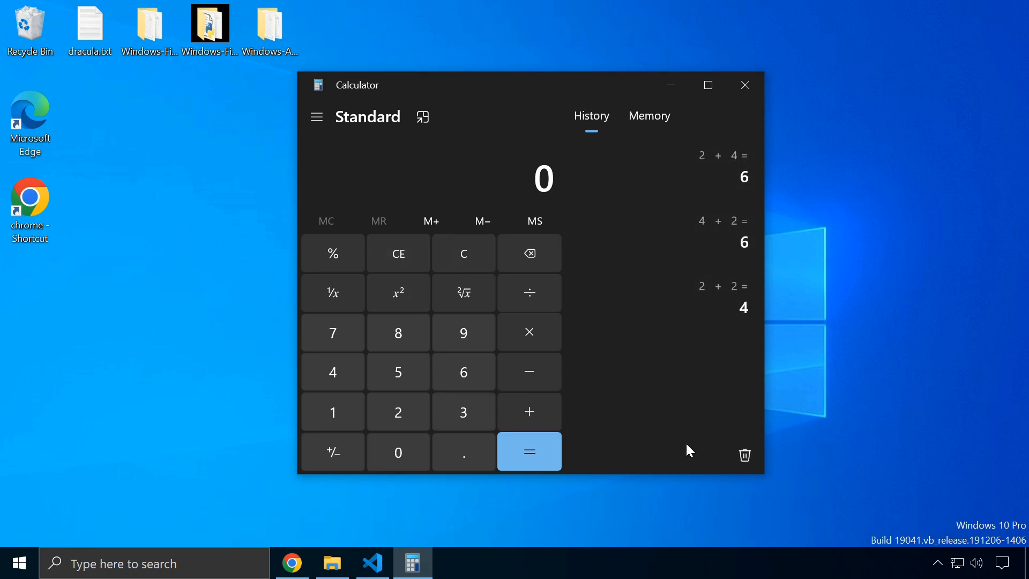
Clear the history, then calculate the reciprocal 1/4 = 0.25
left_click(745, 456)
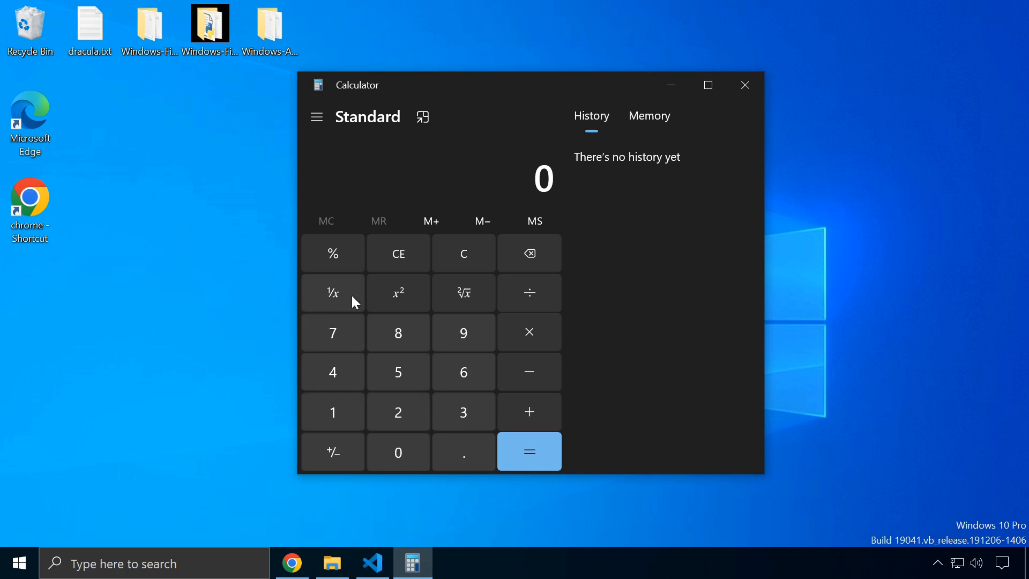
left_click(330, 368)
left_click(333, 293)
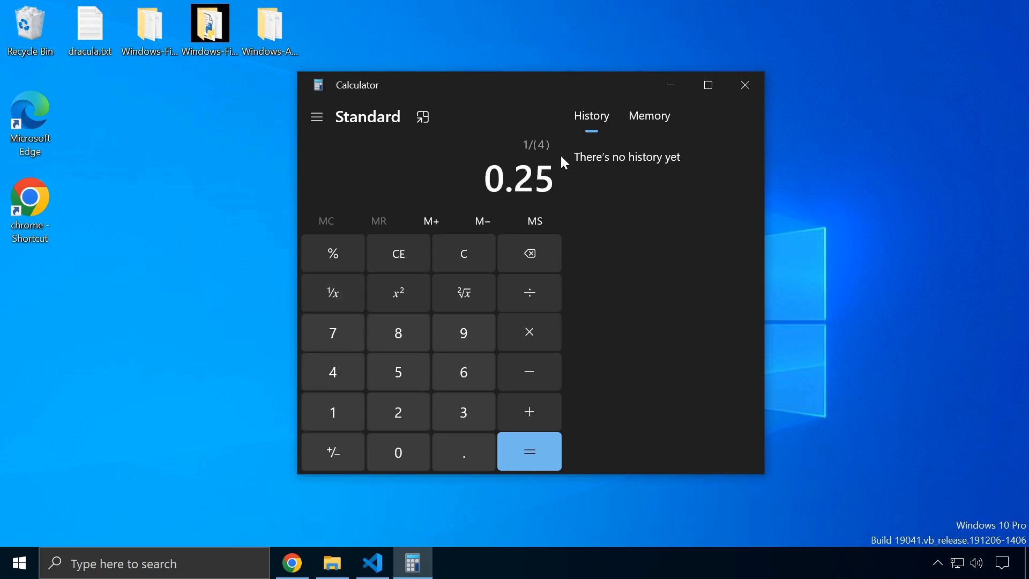
left_click(402, 253)
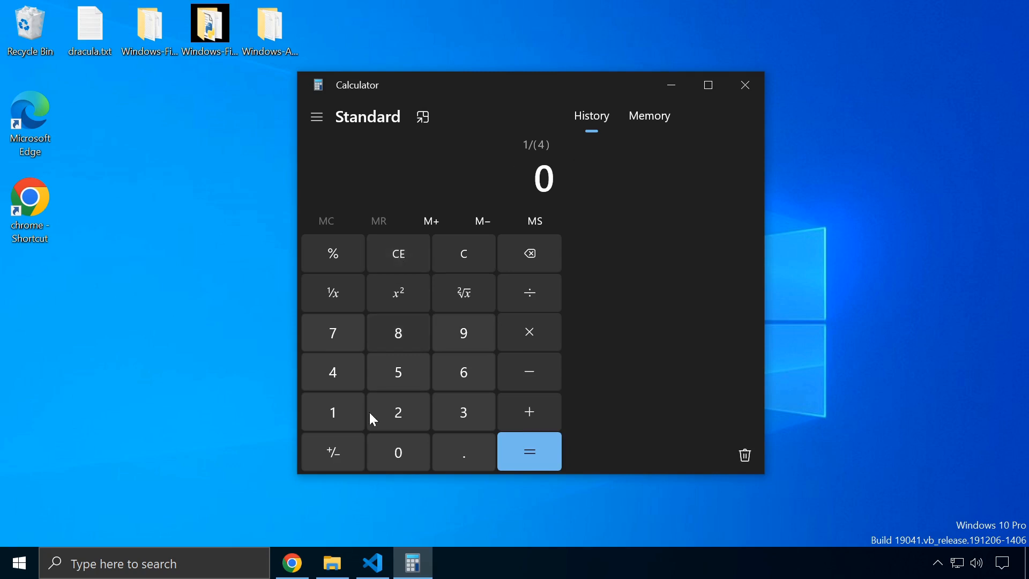
Calculate 2² = 4 and √16 = 4, then erase the whole history
left_click(399, 411)
left_click(411, 291)
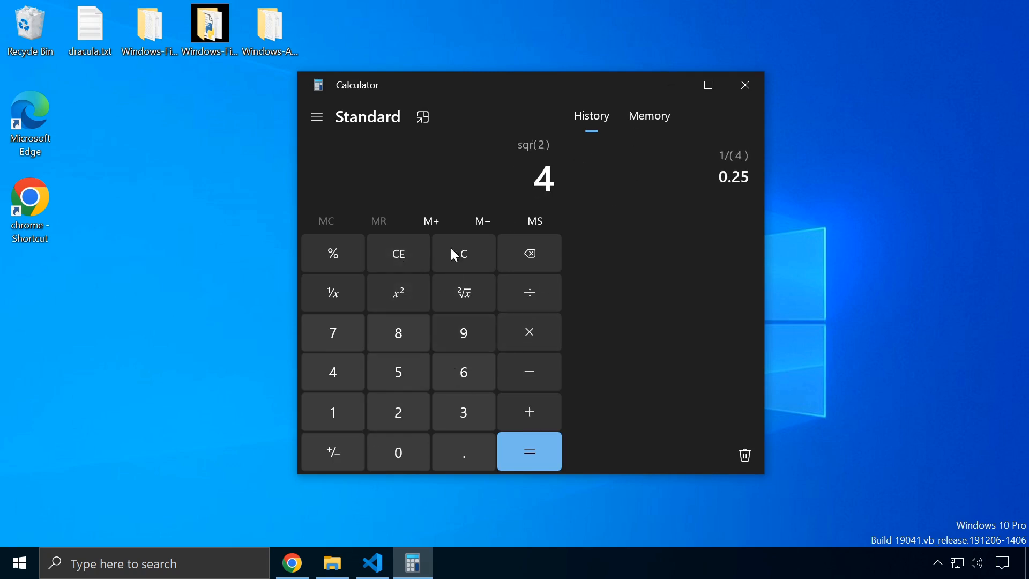
left_click(404, 249)
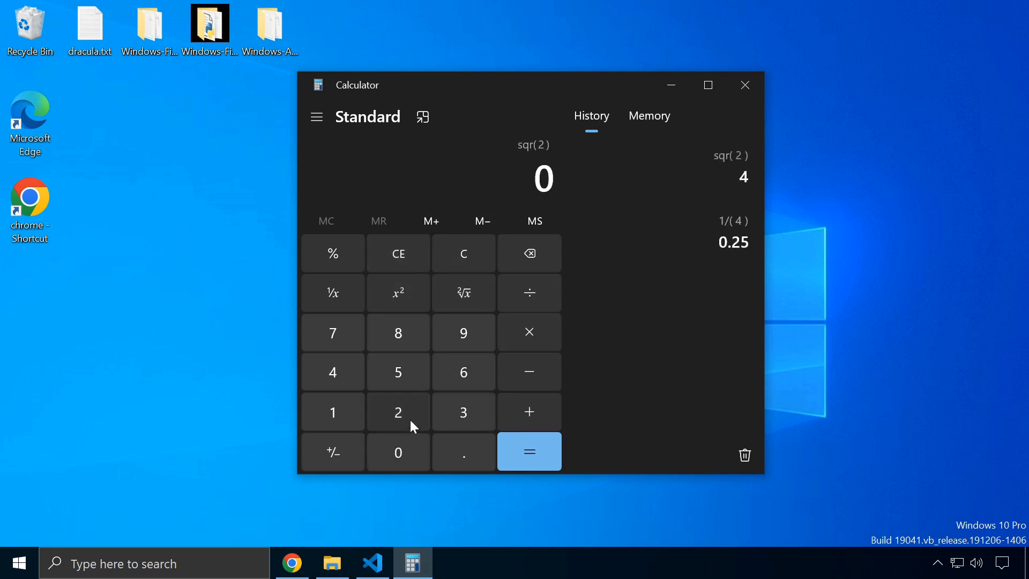
left_click(332, 424)
left_click(463, 371)
left_click(468, 294)
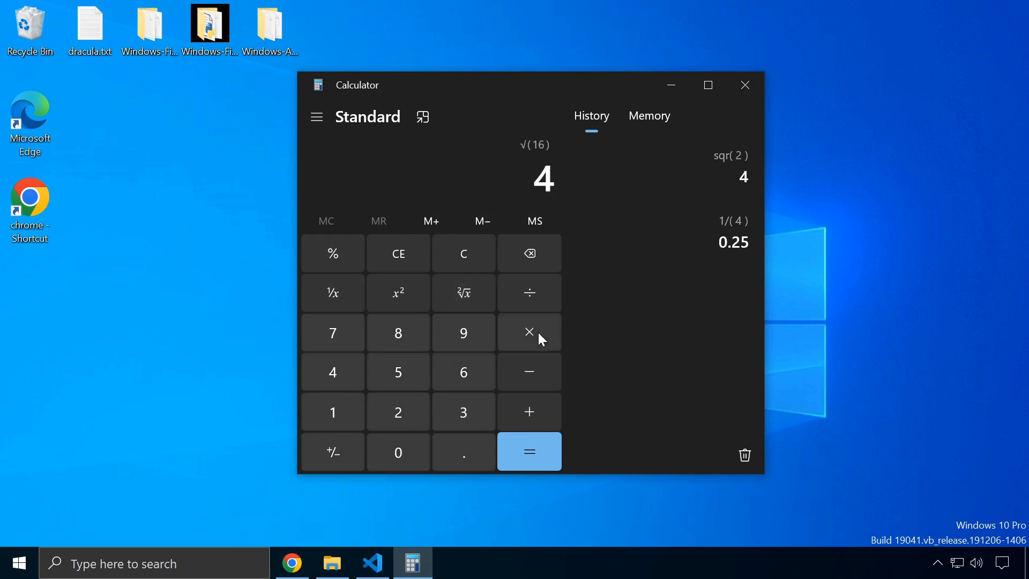
left_click(410, 257)
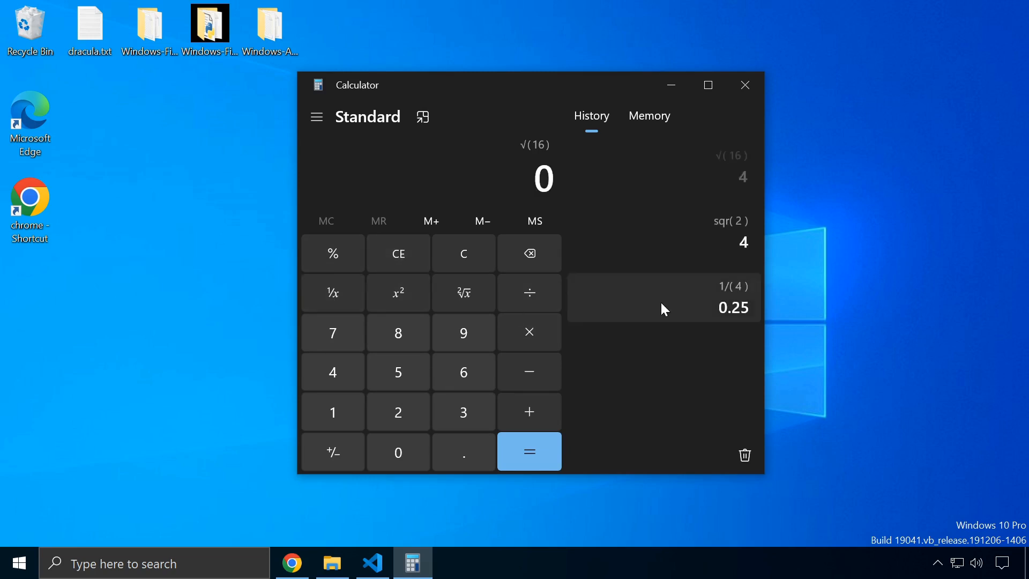
left_click(746, 457)
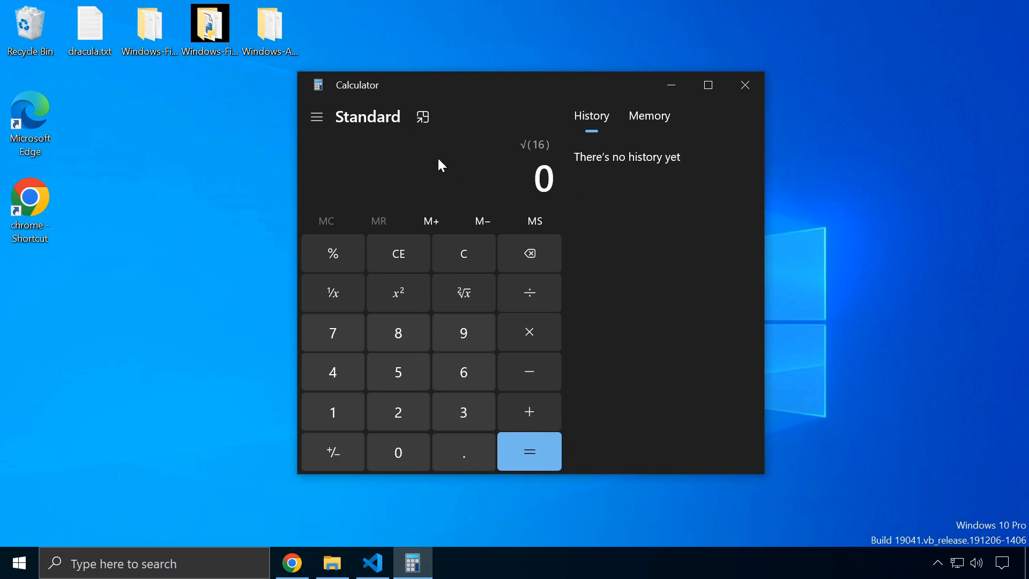
Switch Calculator to Scientific mode and maximize the window
left_click(320, 118)
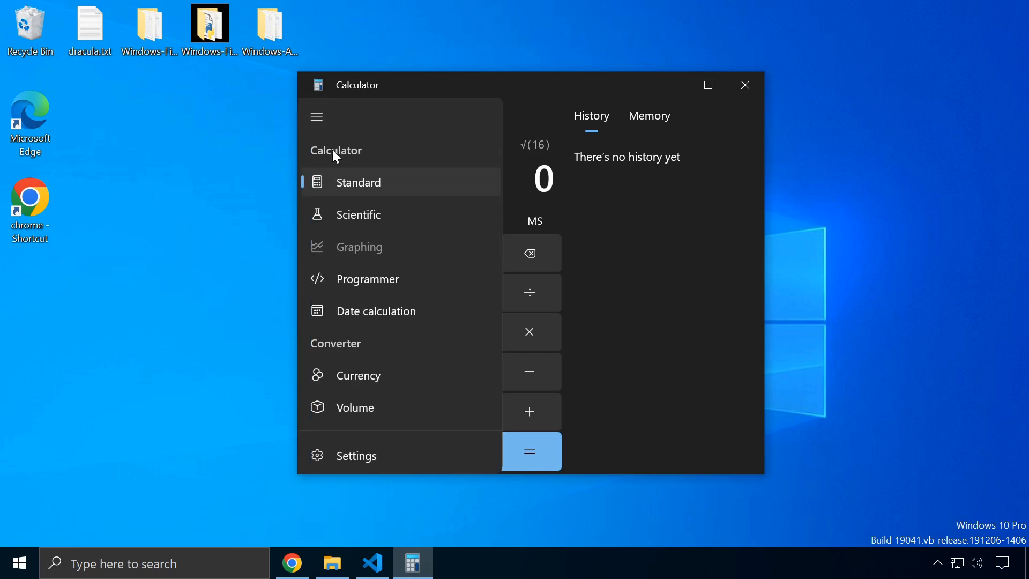
left_click(356, 213)
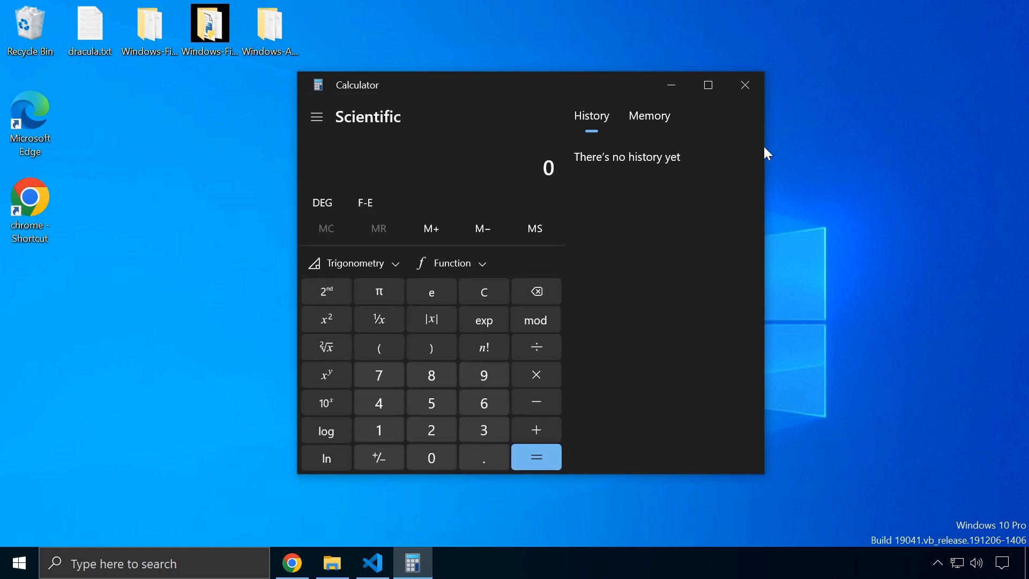
left_click(708, 85)
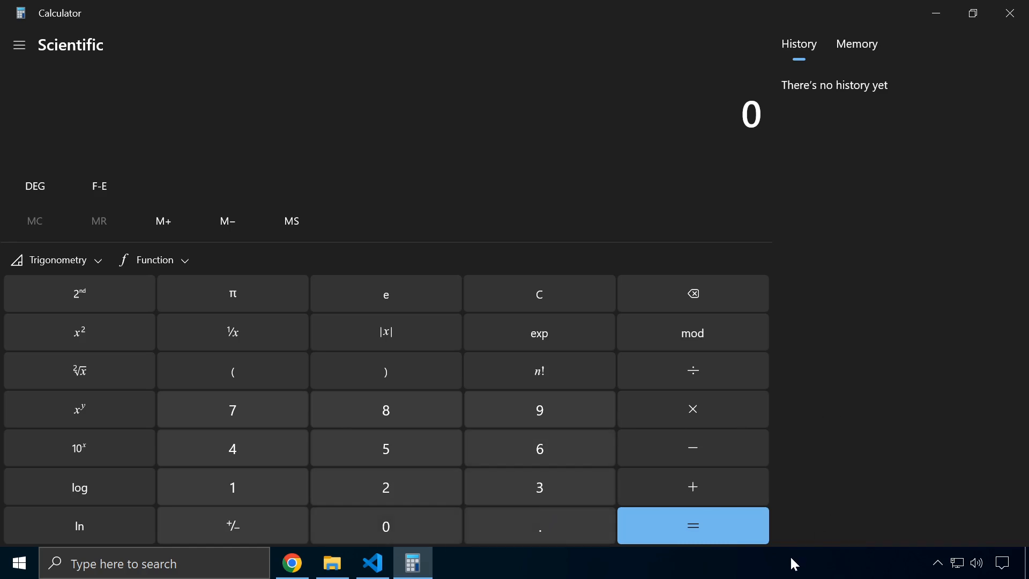
Toggle the 2nd alternate functions and peek at the Trigonometry and Function panels
left_click(92, 297)
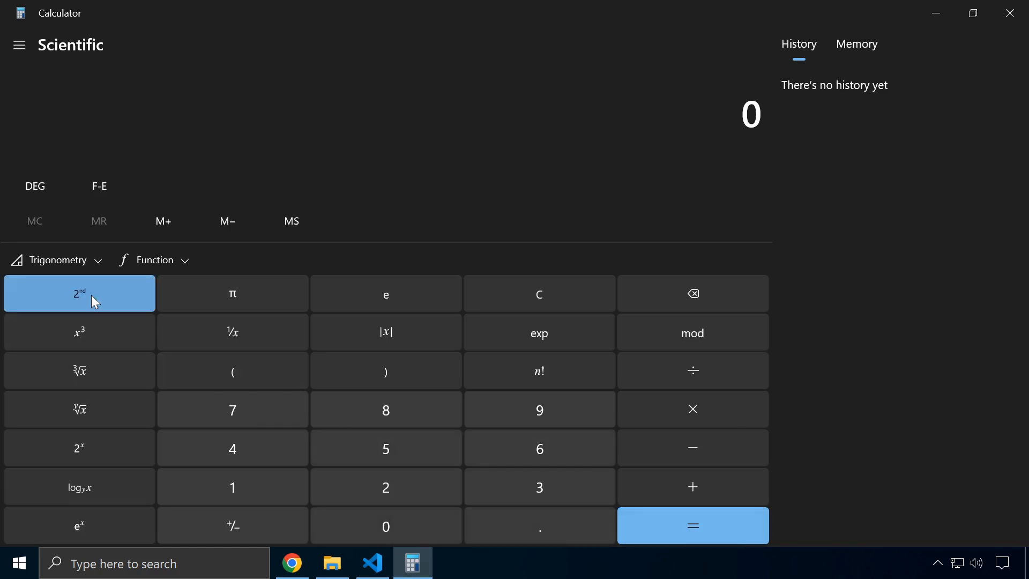
left_click(92, 298)
left_click(92, 295)
left_click(92, 295)
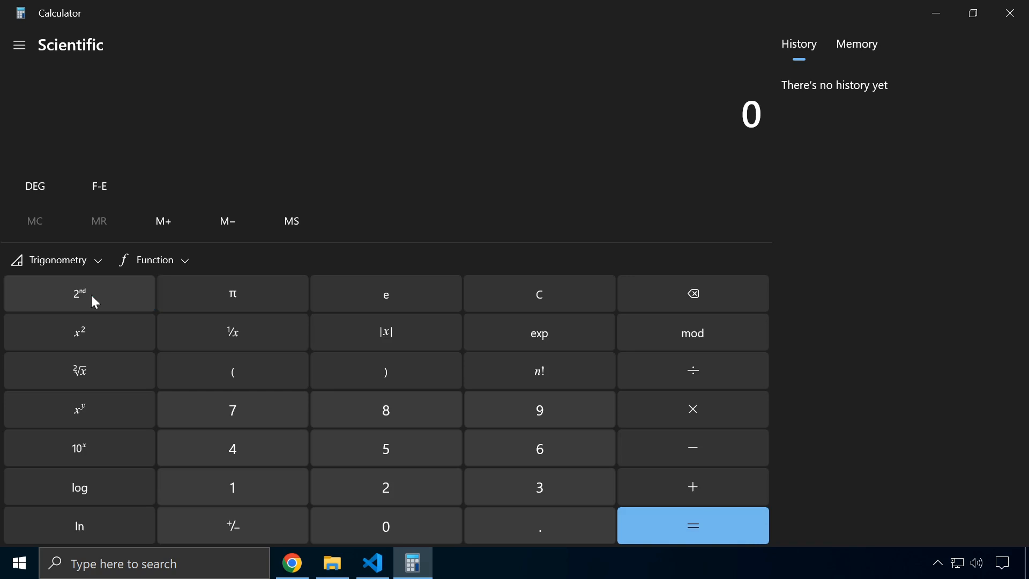
left_click(87, 300)
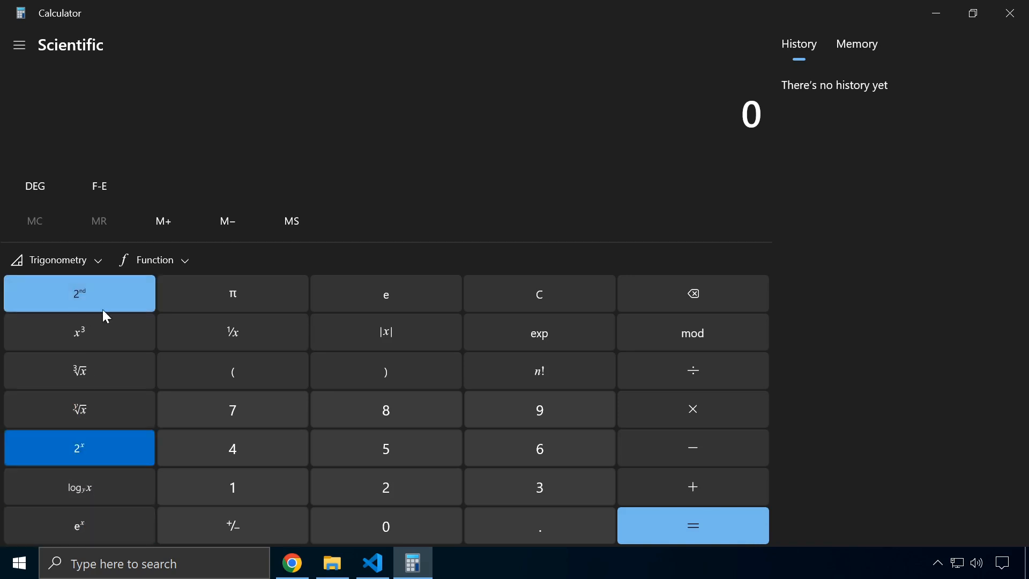
left_click(98, 291)
left_click(96, 258)
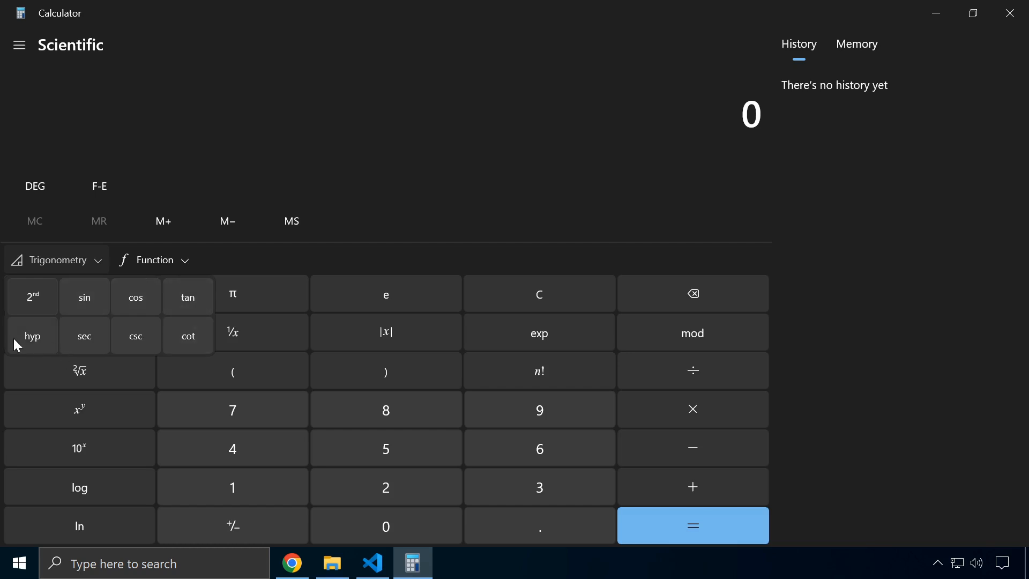
left_click(161, 260)
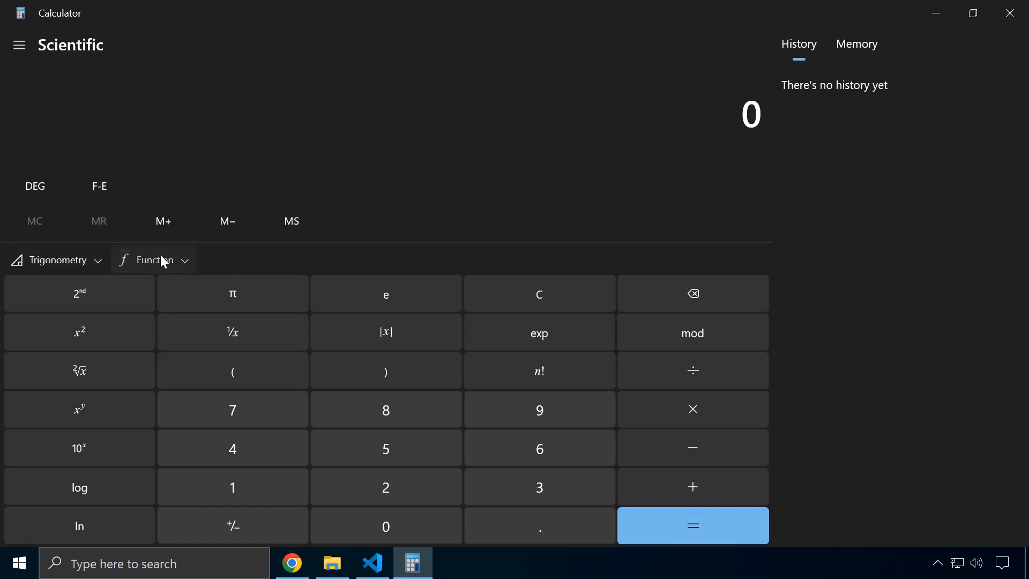
left_click(163, 259)
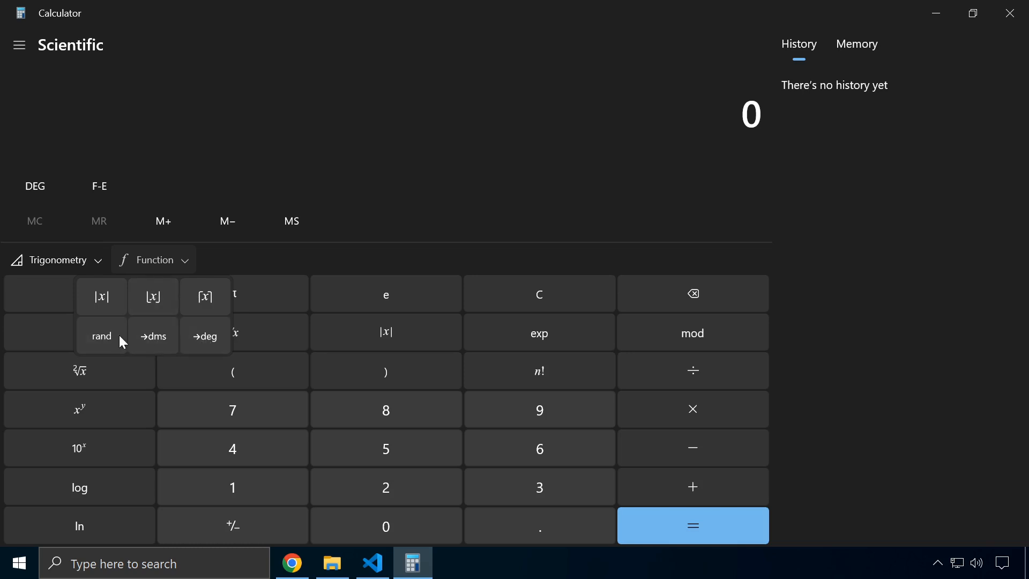
left_click(166, 151)
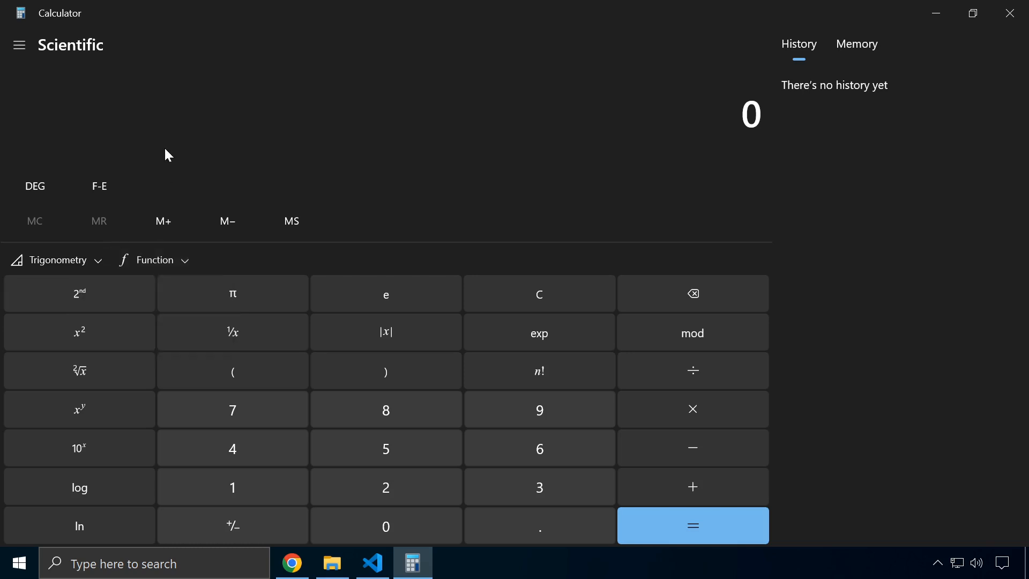
Cycle the angle unit through RAD and GRAD back to DEG, enable F-E, and try mod on 0
left_click(40, 186)
left_click(41, 188)
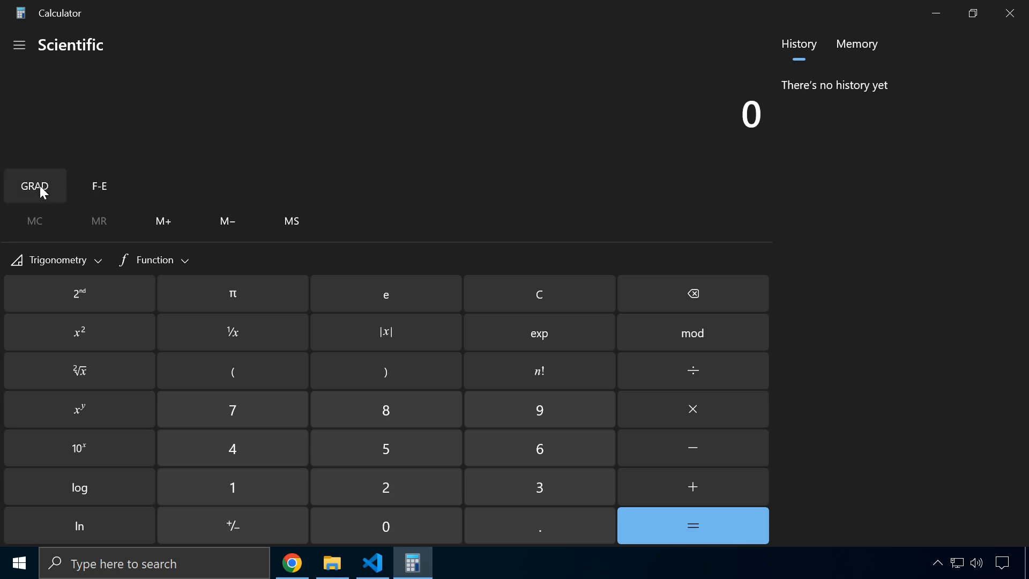
left_click(43, 191)
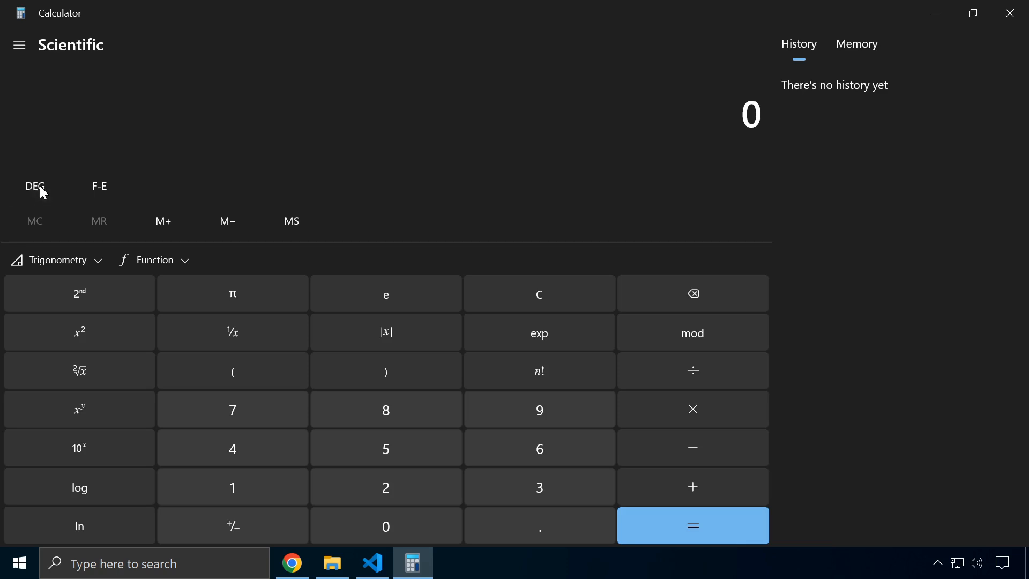
left_click(100, 192)
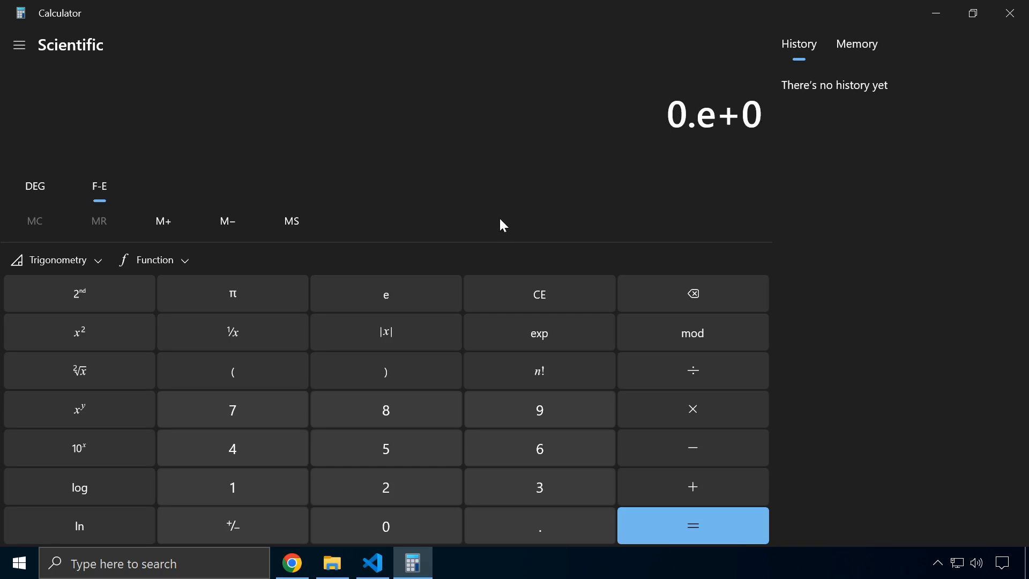
left_click(701, 334)
left_click(561, 292)
left_click(682, 337)
left_click(561, 298)
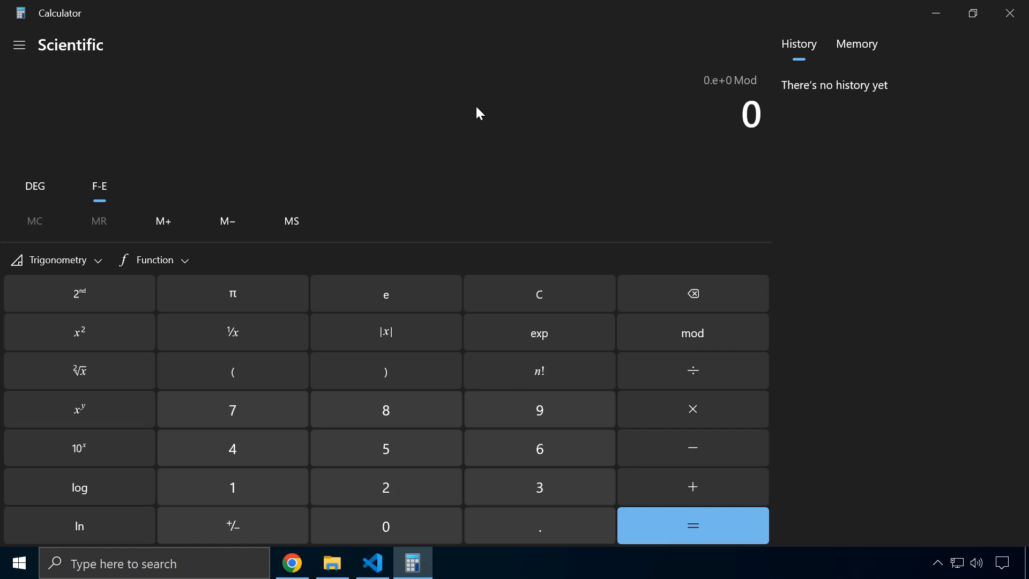
Restore the Scientific calculator to a normal window, clear the pending mod with C, and list the modes
left_click(16, 46)
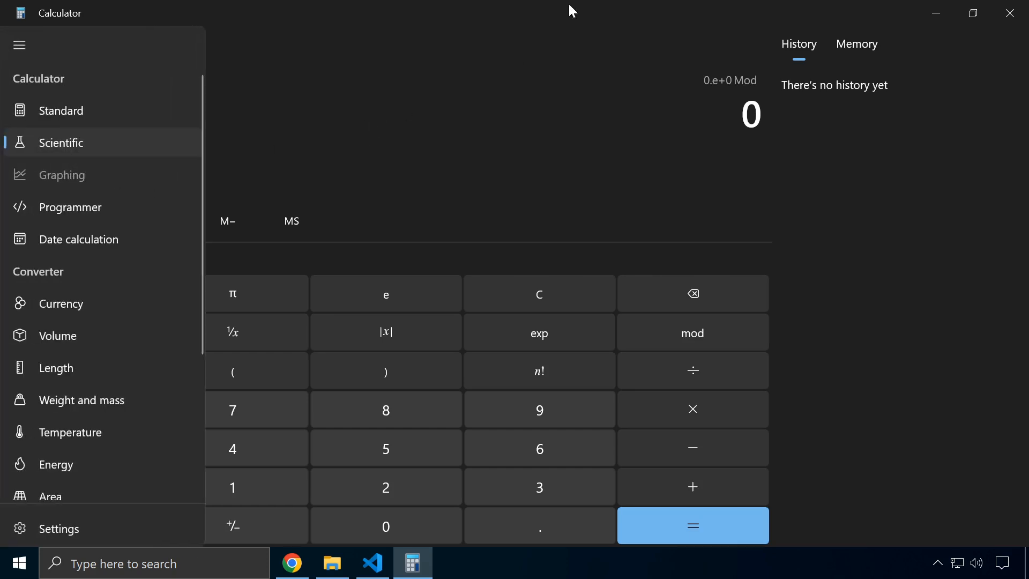
left_click(589, 84)
left_click_drag(534, 17, 625, 94)
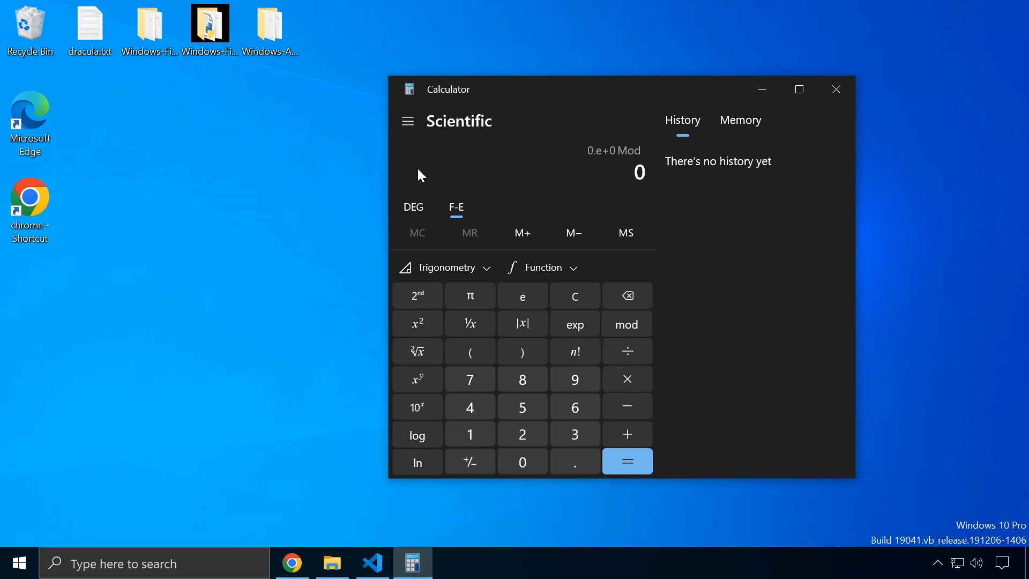
left_click(573, 299)
left_click(409, 117)
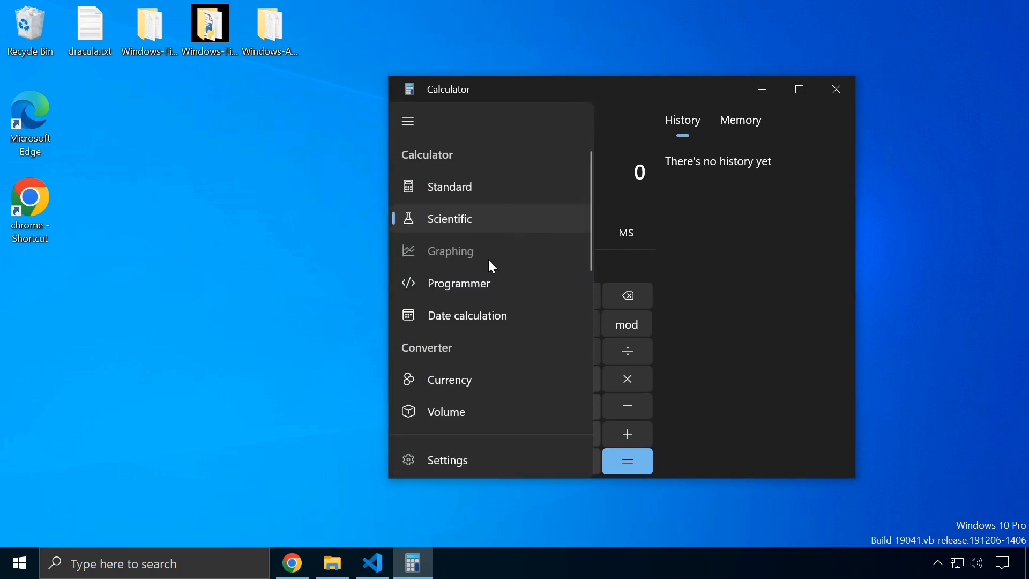
scroll(412, 252, "down", 1)
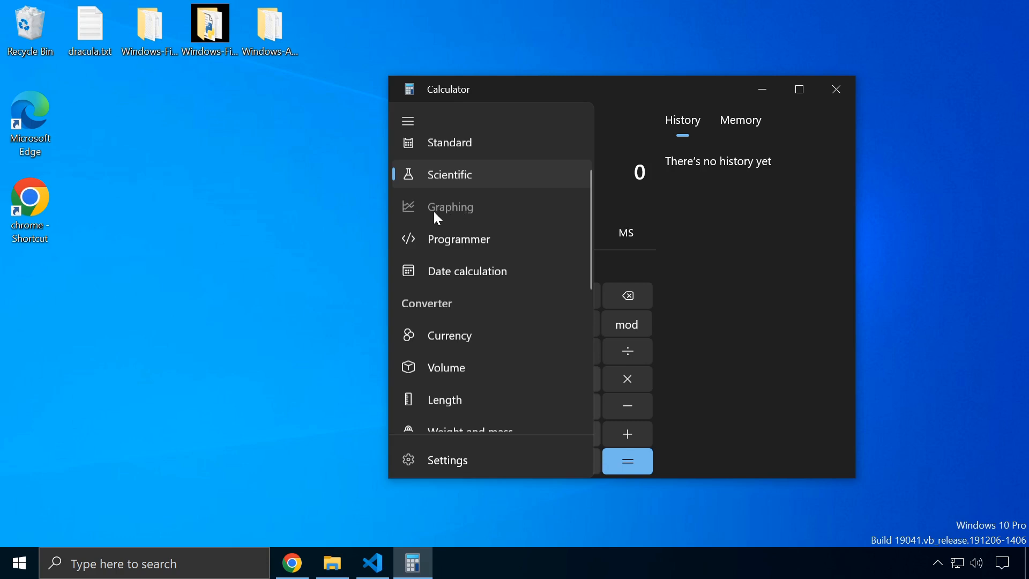
Search 'desmos' in a new Chrome tab and open the Desmos Graphing Calculator
left_click(292, 563)
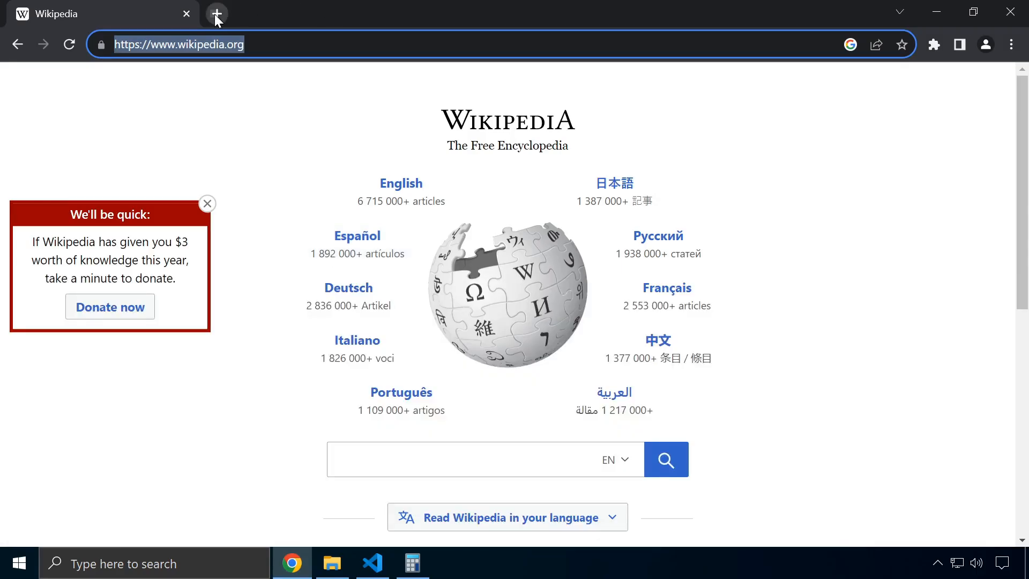
left_click(214, 14)
type("desmos")
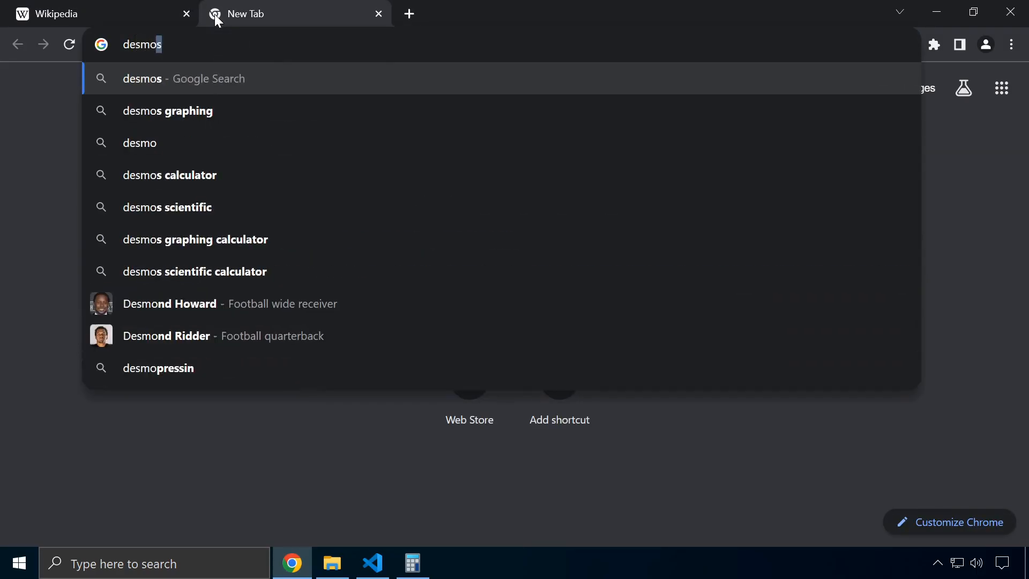
key("Return")
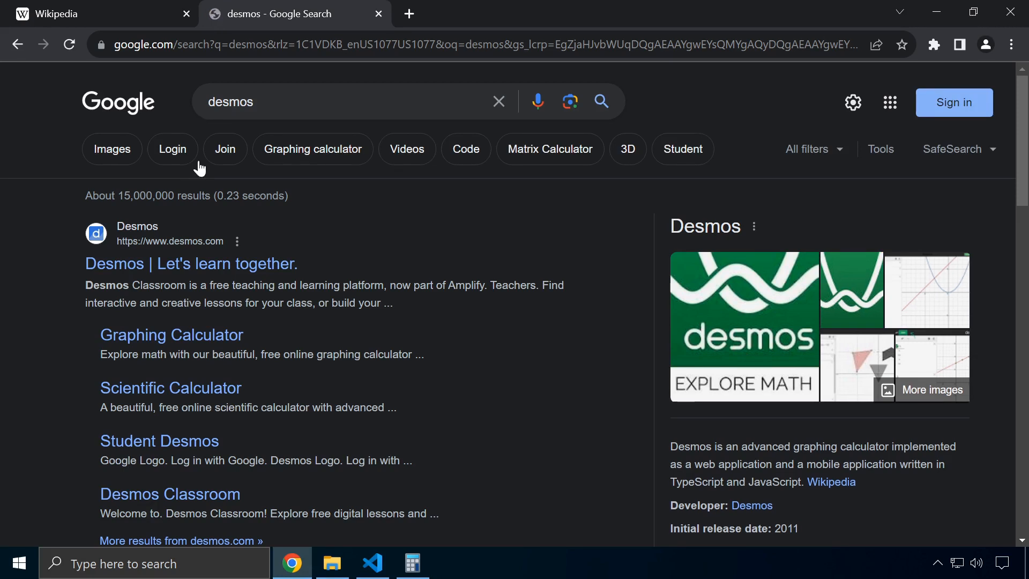
left_click(185, 340)
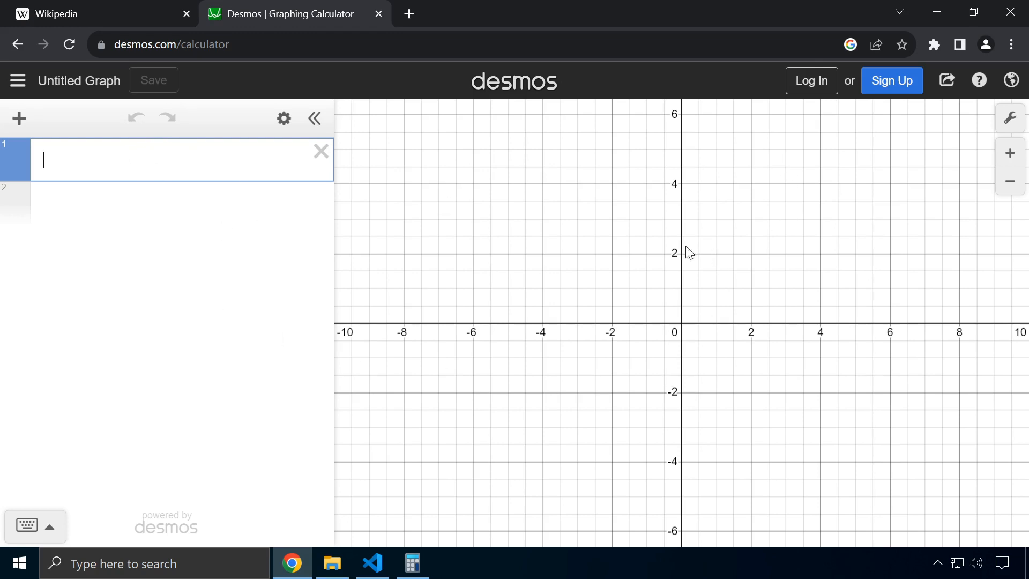
Zoom the graph by scrolling, close the Desmos tab and restore Chrome to a smaller window
scroll(675, 289, "down", 3)
scroll(674, 299, "down", 3)
scroll(674, 299, "up", 4)
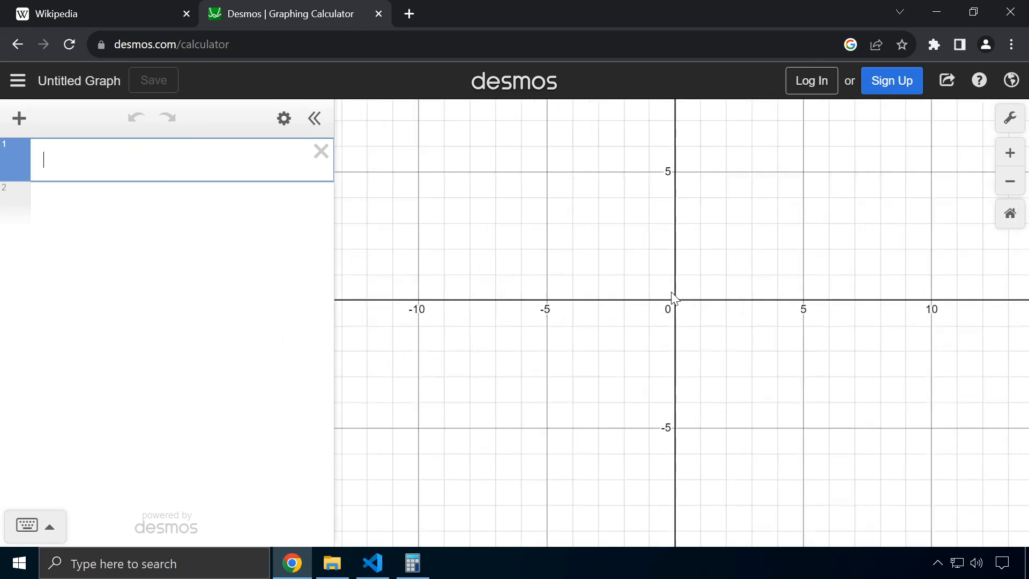
left_click(379, 14)
double_click(583, 8)
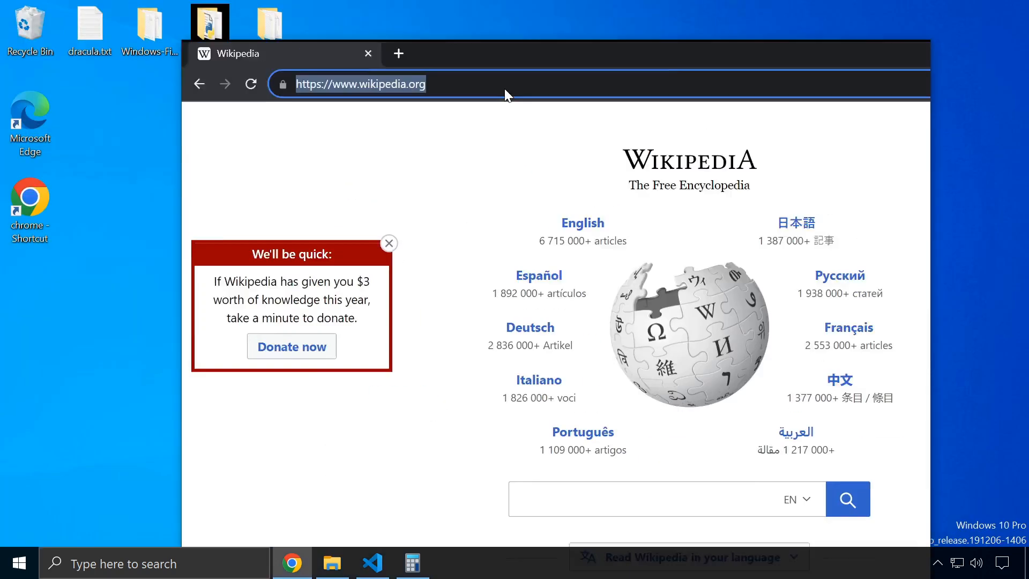
Close the browser, maximize Calculator and switch it to Programmer mode
left_click(809, 128)
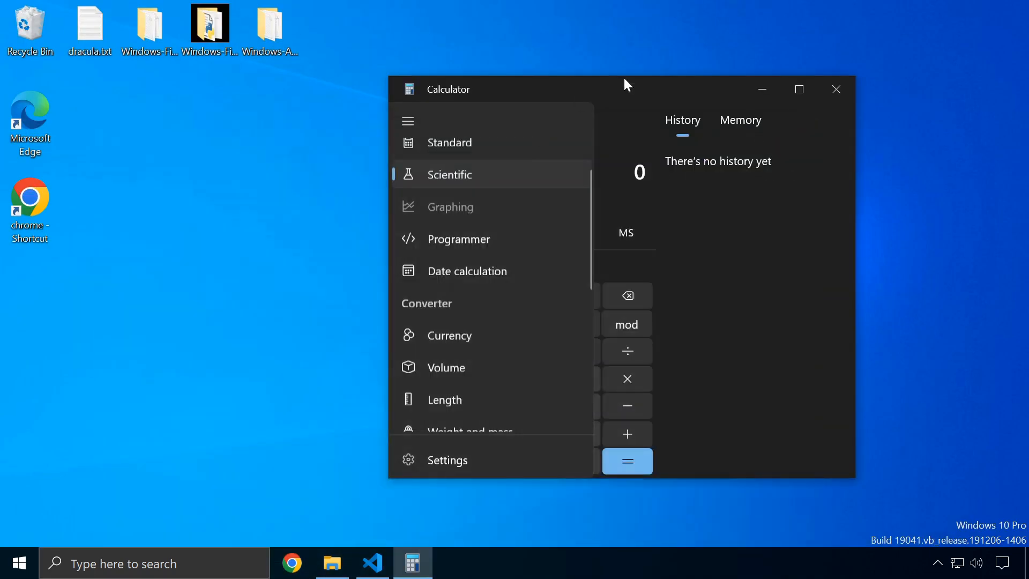
left_click(622, 76)
left_click(407, 121)
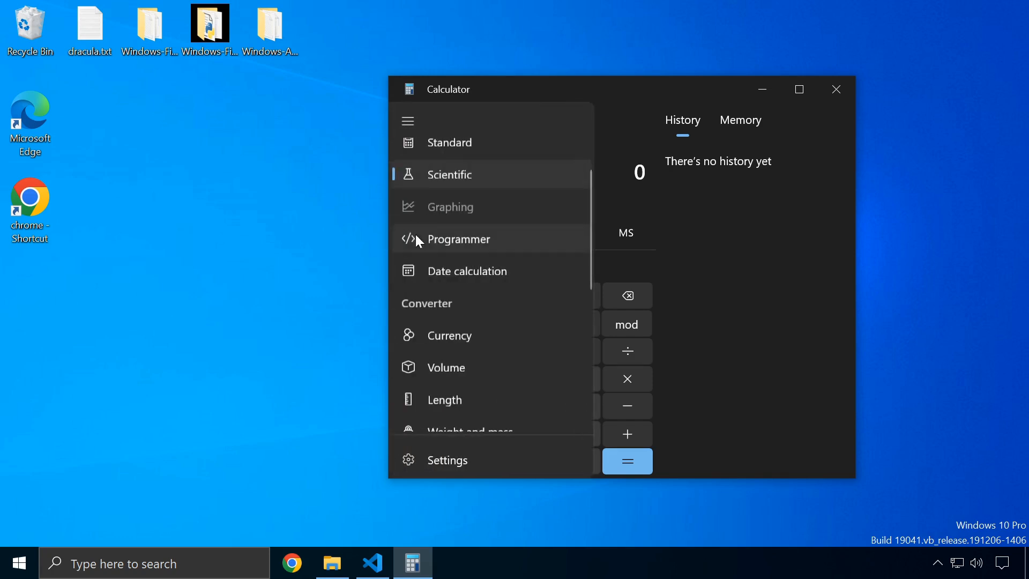
left_click(799, 90)
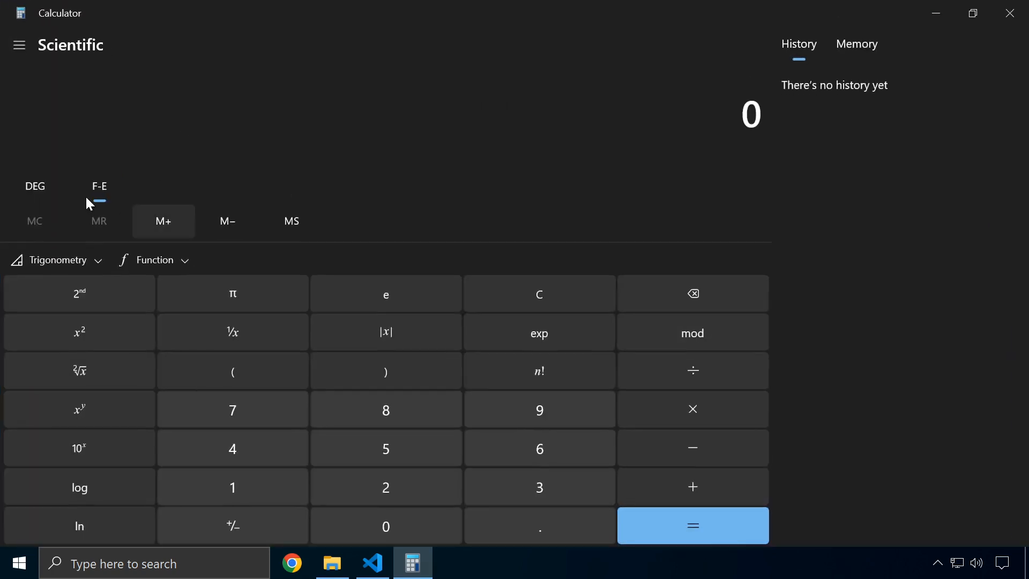
left_click(16, 45)
left_click(65, 164)
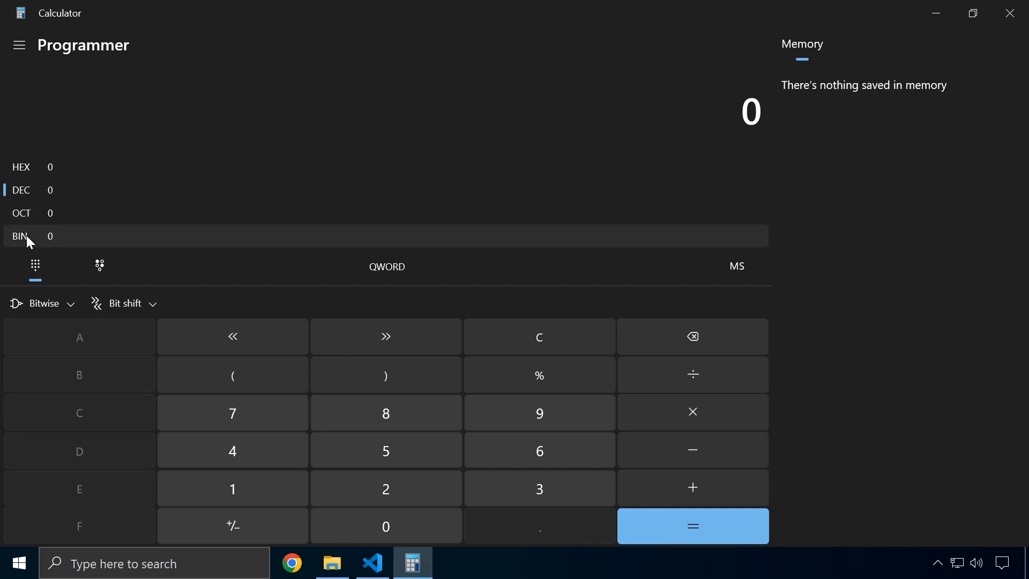
Look at the Bitwise and Bit shift dropdowns and close them unchanged
left_click(64, 304)
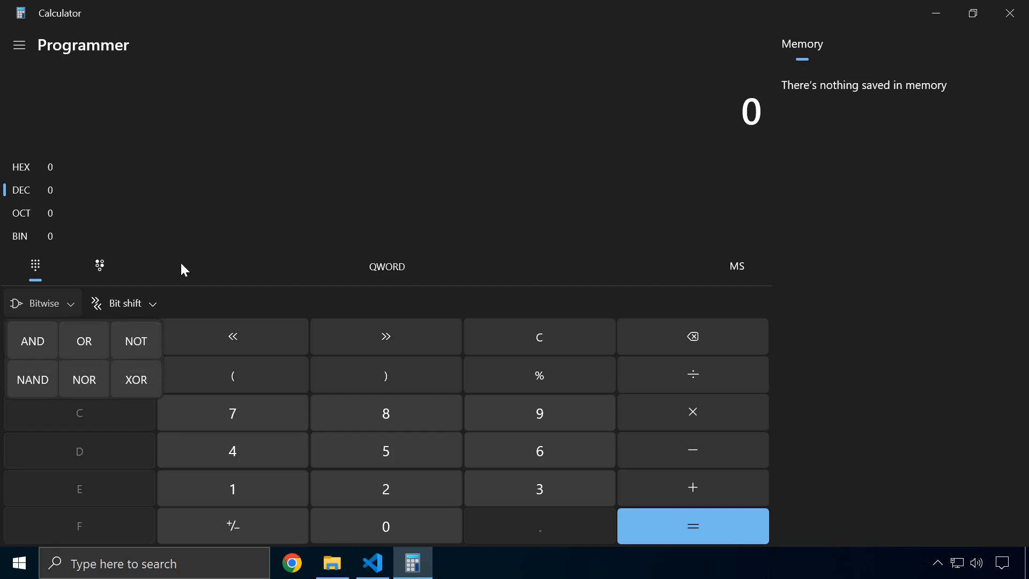
left_click(159, 304)
left_click(159, 304)
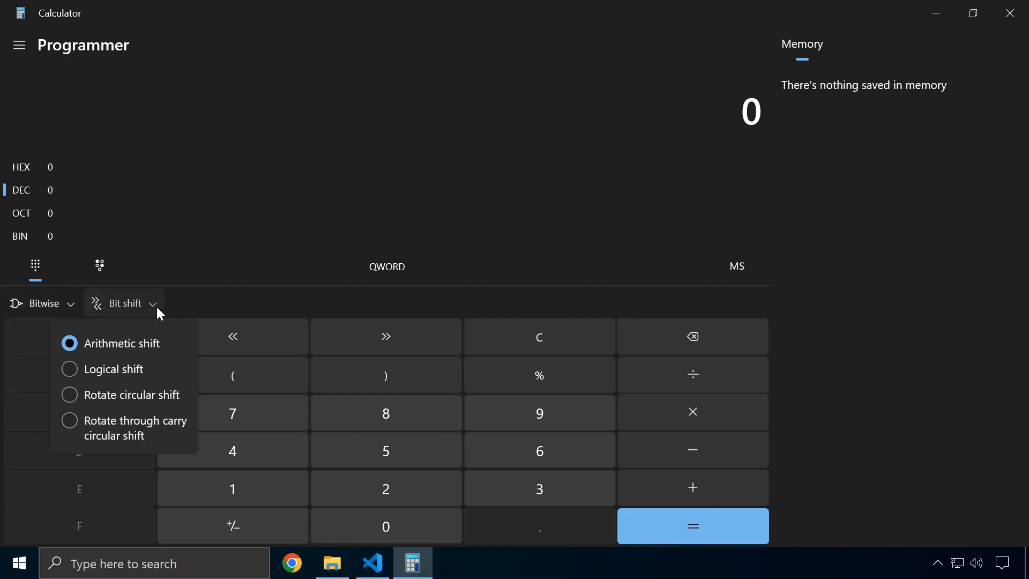
left_click(201, 250)
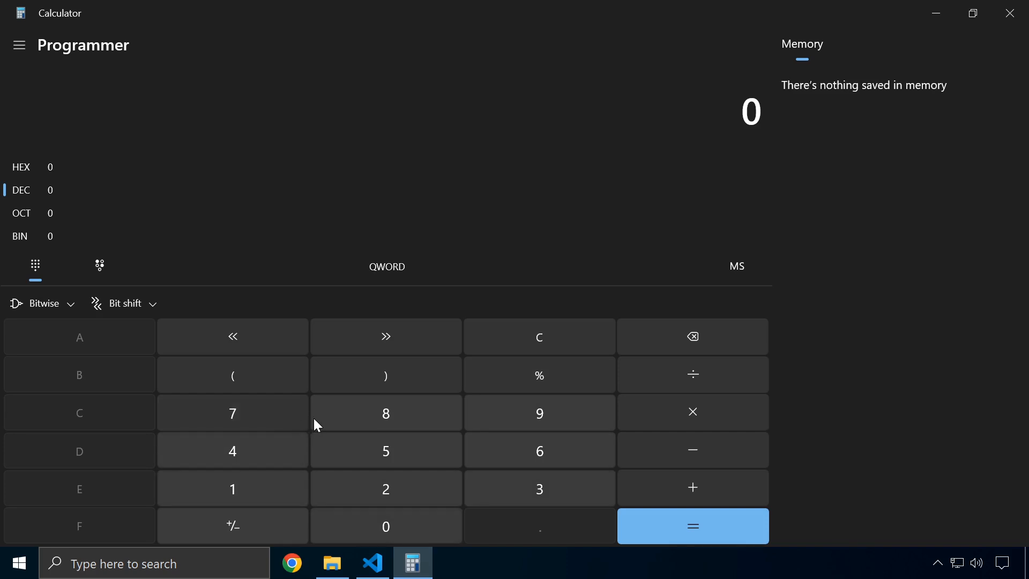
Enter hex A6 and view it as decimal 166, octal 246 and binary
left_click(12, 168)
left_click(91, 339)
left_click(533, 458)
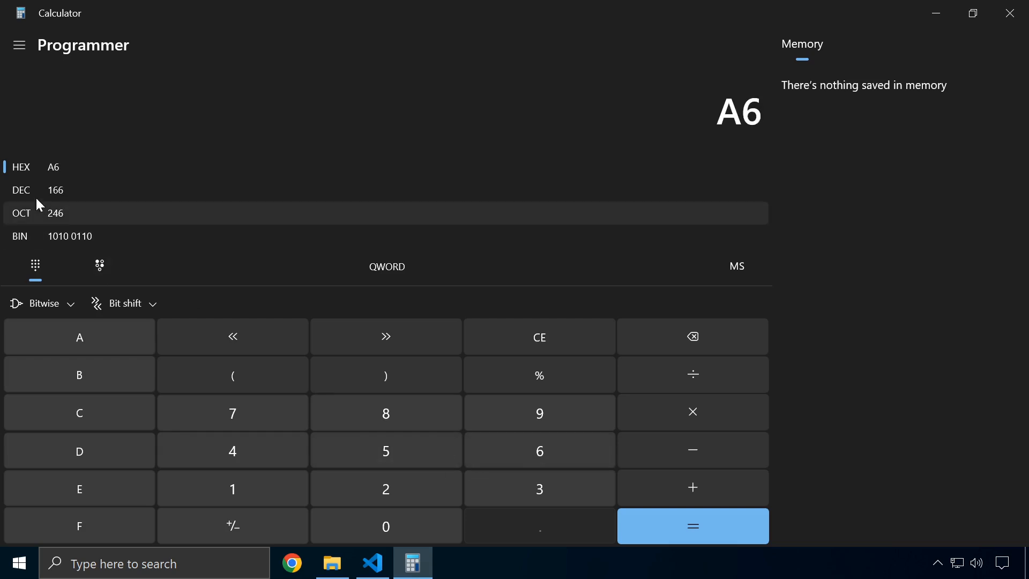
left_click(49, 189)
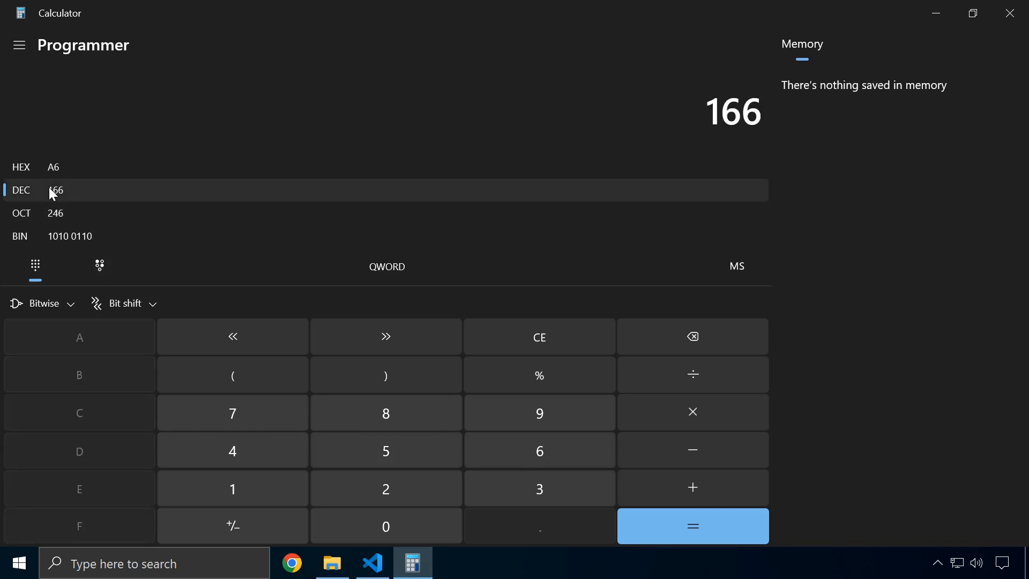
left_click(36, 212)
left_click(65, 237)
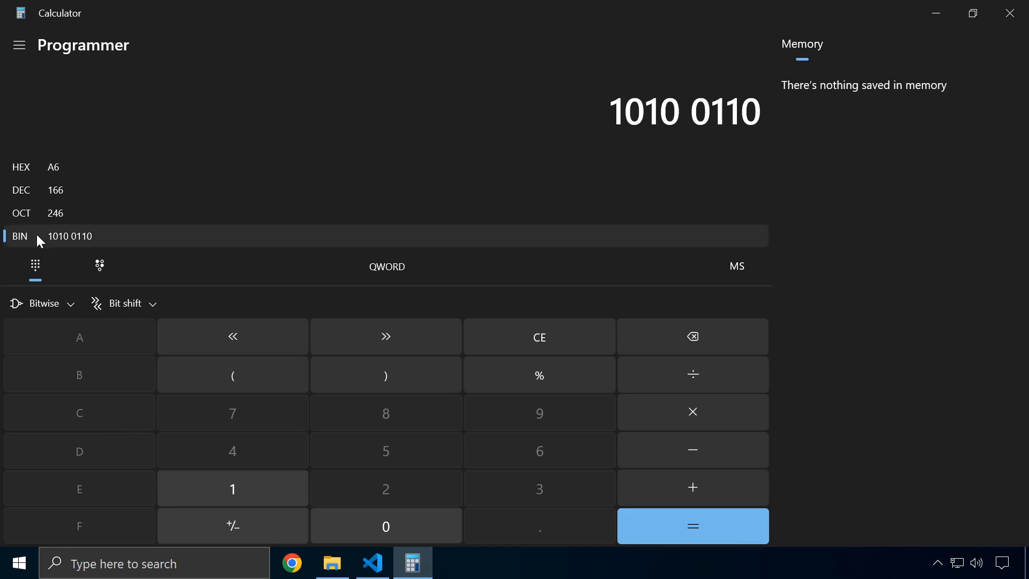
Enter the binary number 100
left_click(269, 494)
left_click(353, 527)
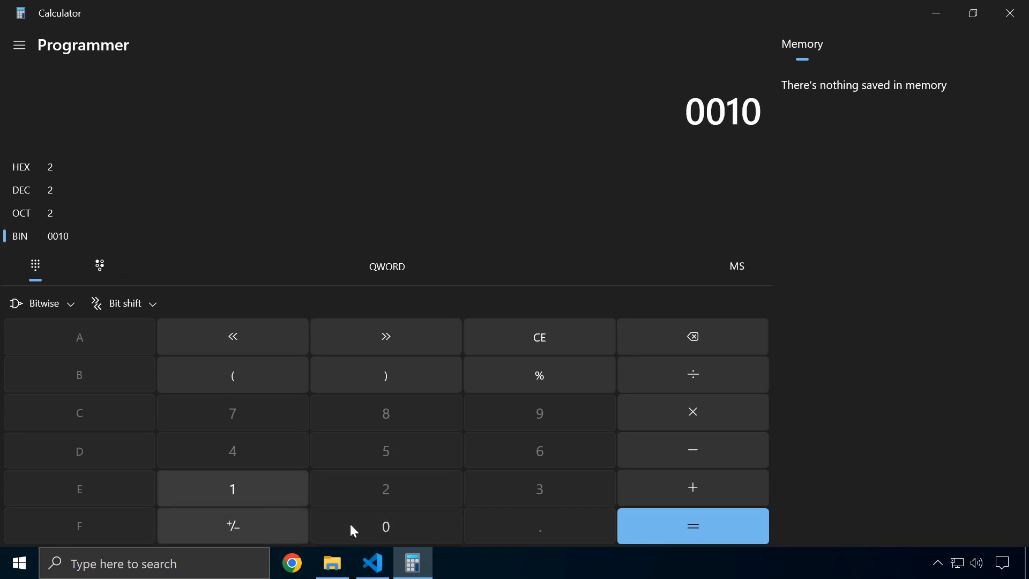
left_click(353, 527)
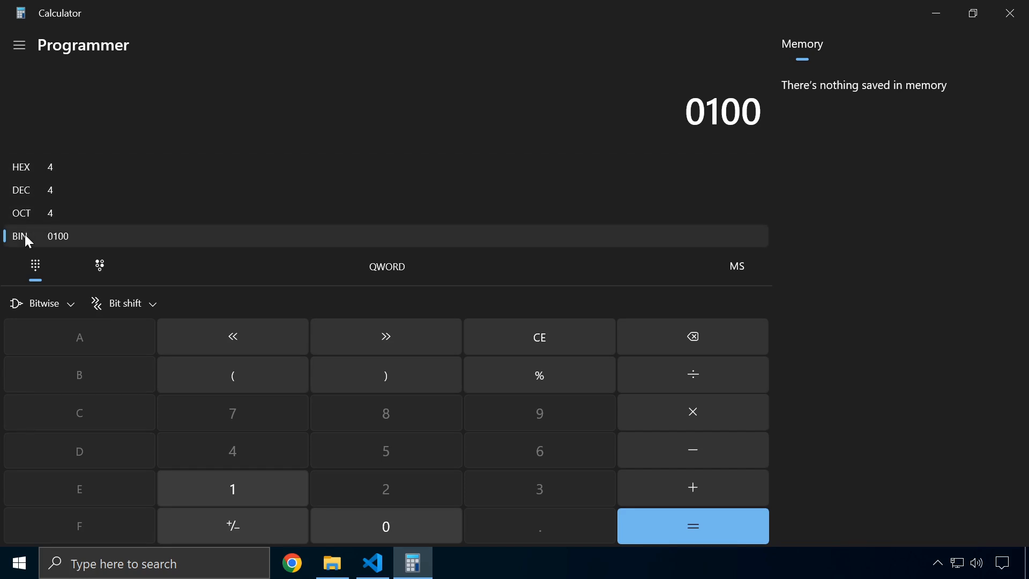
Enter hex FF and view it as decimal 255, octal 377 and binary 1111 1111
left_click(23, 170)
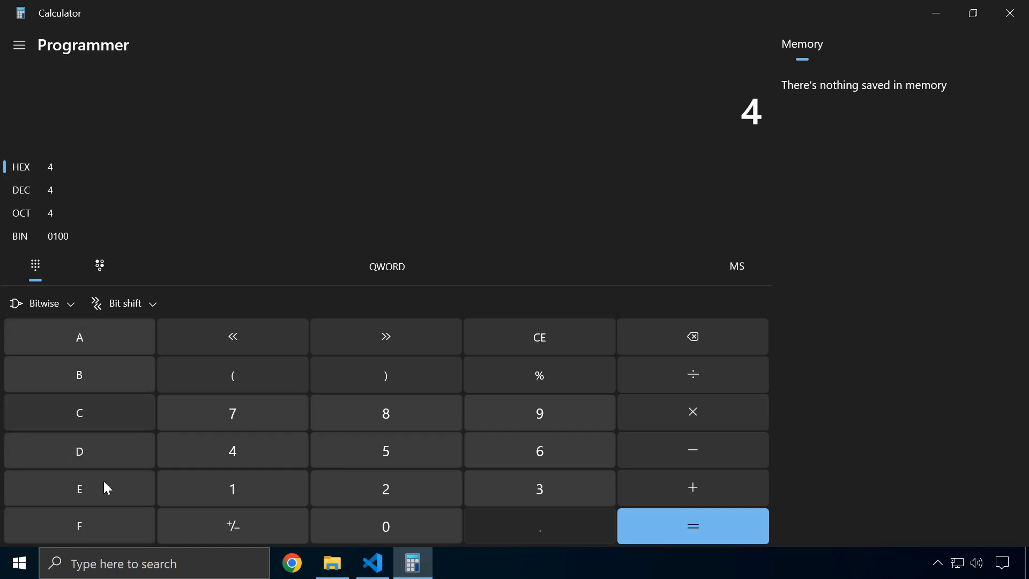
double_click(93, 522)
left_click(63, 188)
left_click(69, 214)
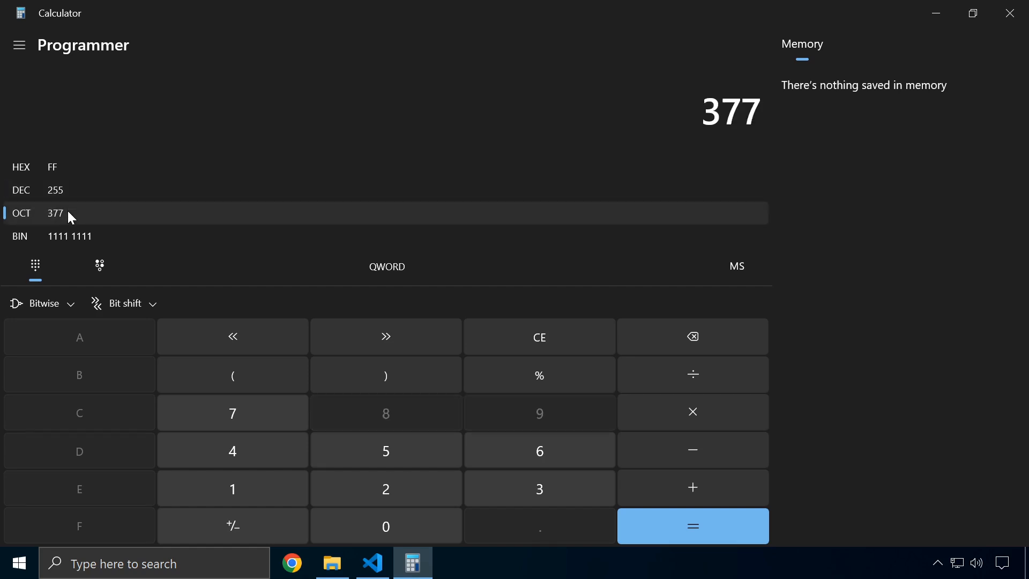
left_click(64, 238)
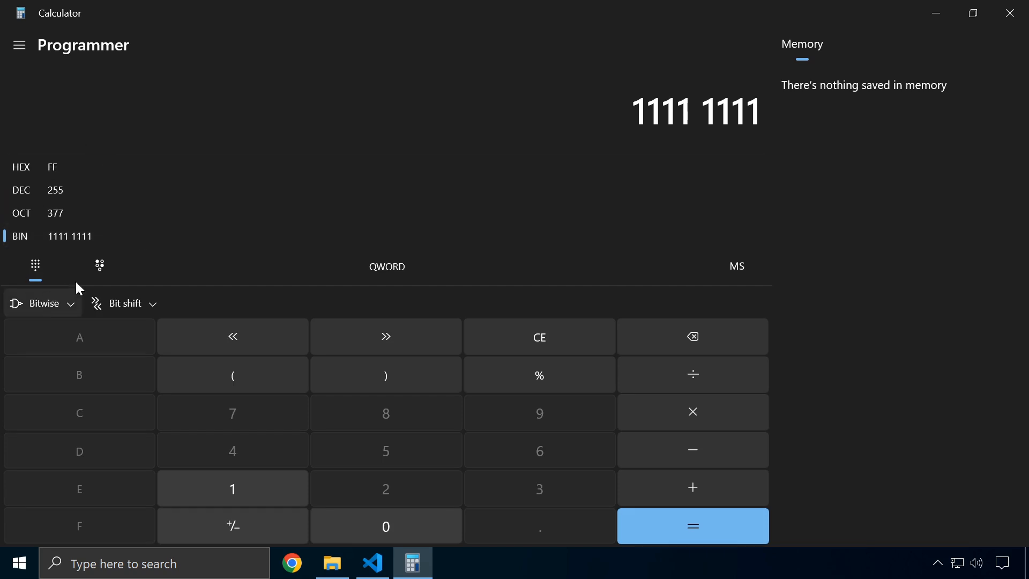
left_click(100, 266)
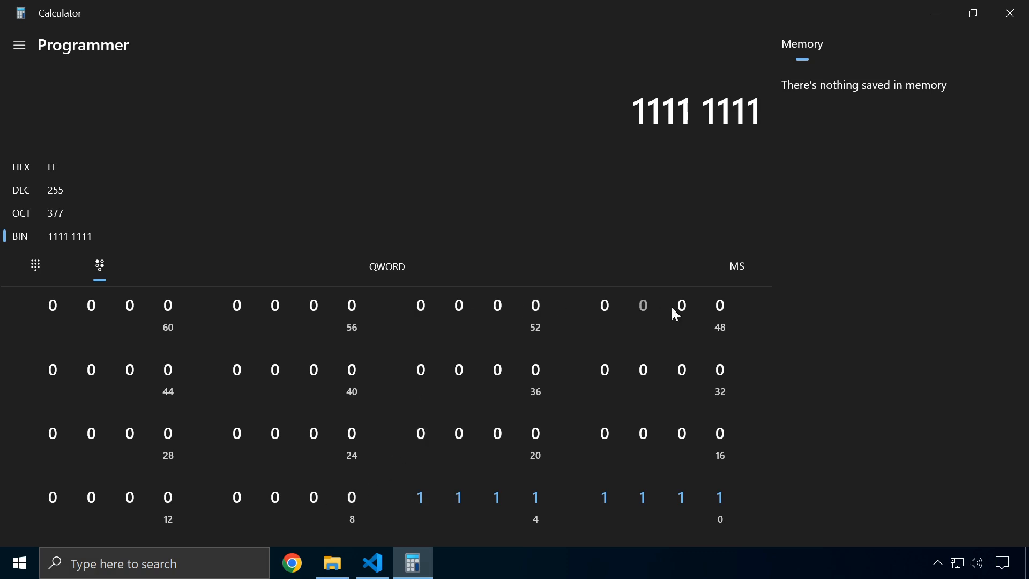
left_click(130, 306)
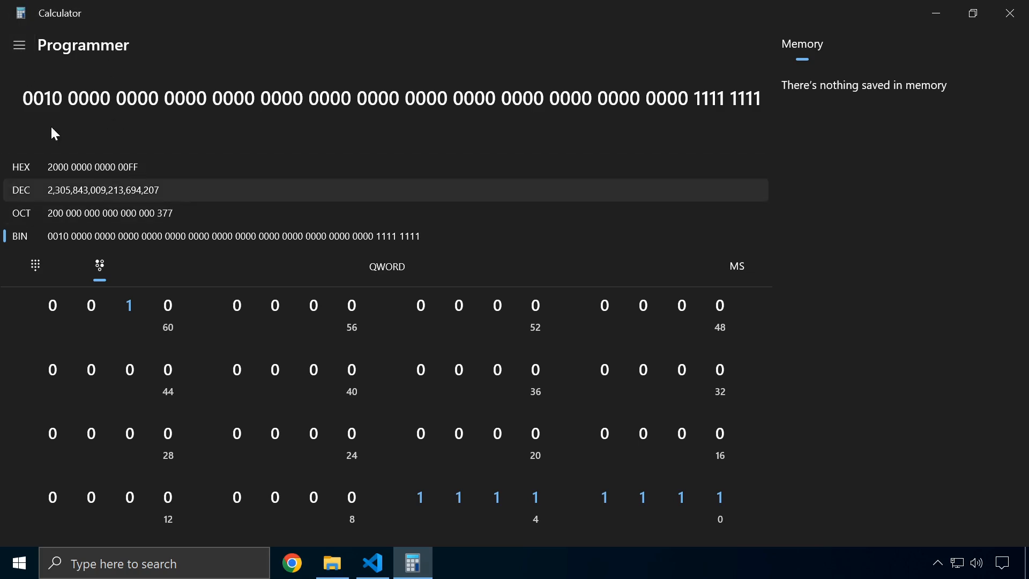
left_click(11, 43)
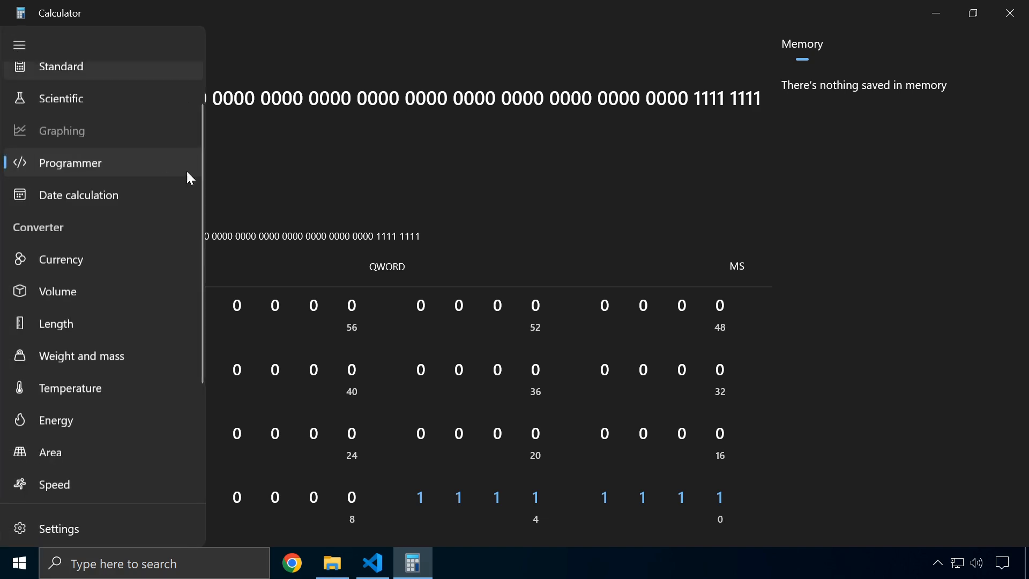
Use Date calculation's Difference between dates from October 31 to December 19, 2023 (49 days)
left_click(94, 196)
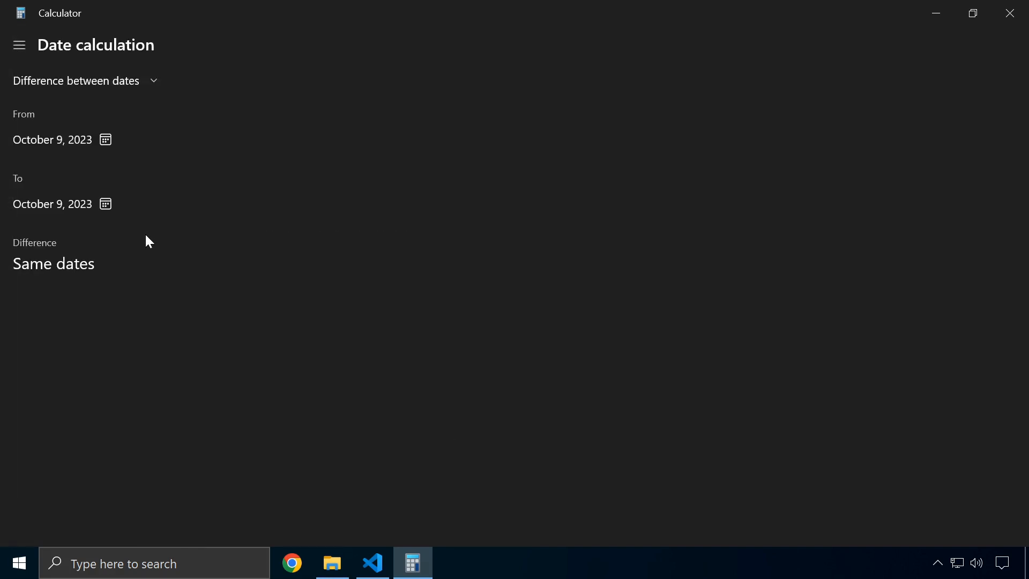
left_click(75, 84)
left_click(311, 141)
left_click(67, 139)
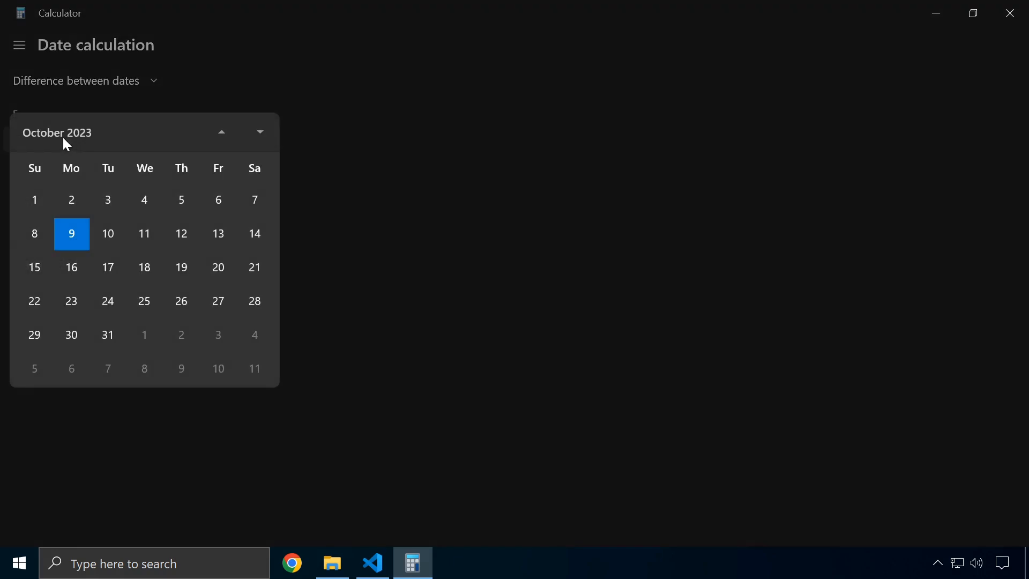
left_click(114, 334)
left_click(102, 206)
left_click(255, 133)
left_click(255, 133)
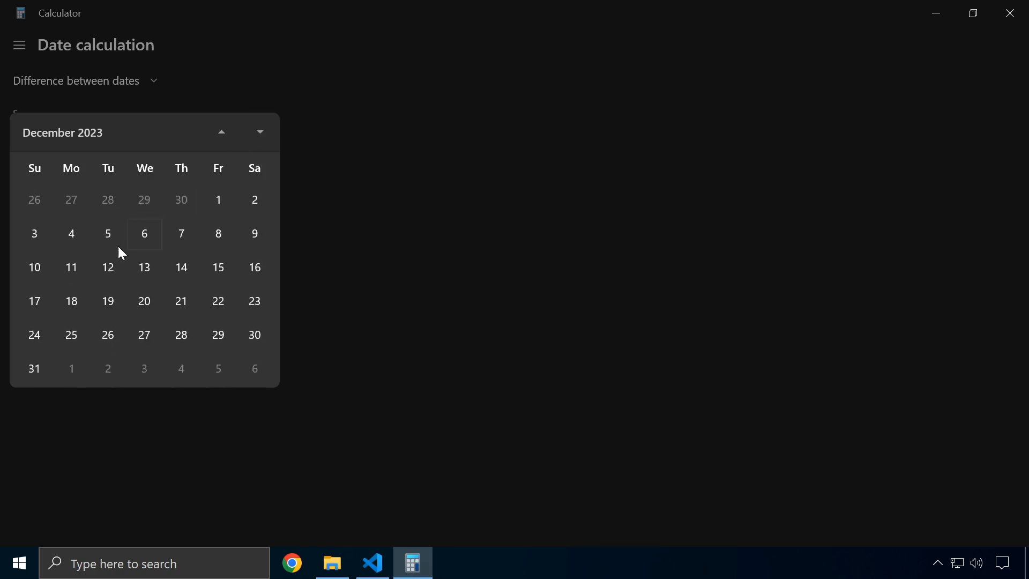
left_click(108, 303)
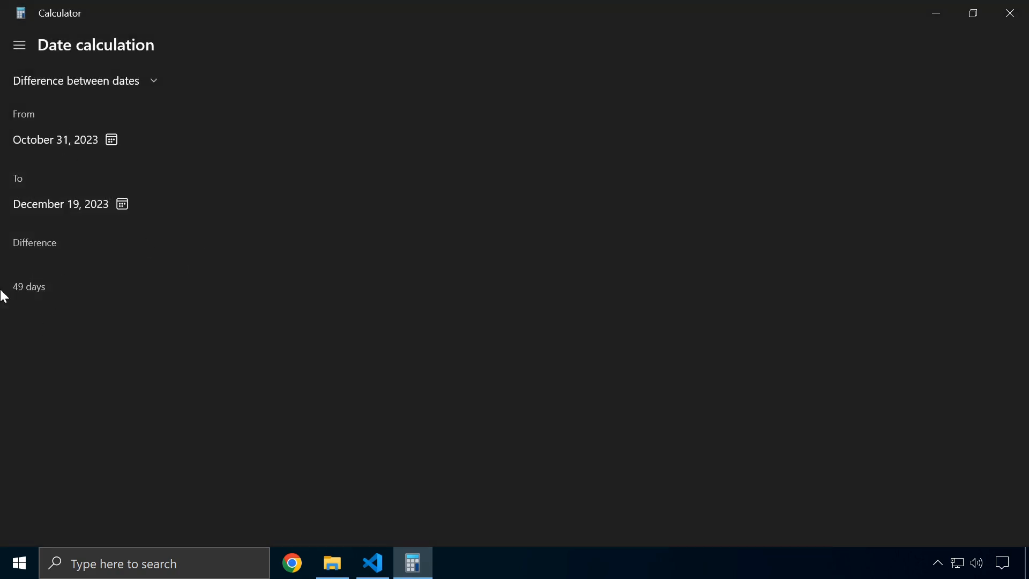
Switch to the Currency converter (US Dollar to Euro) and browse the target currency list
left_click(19, 45)
scroll(143, 253, "down", 4)
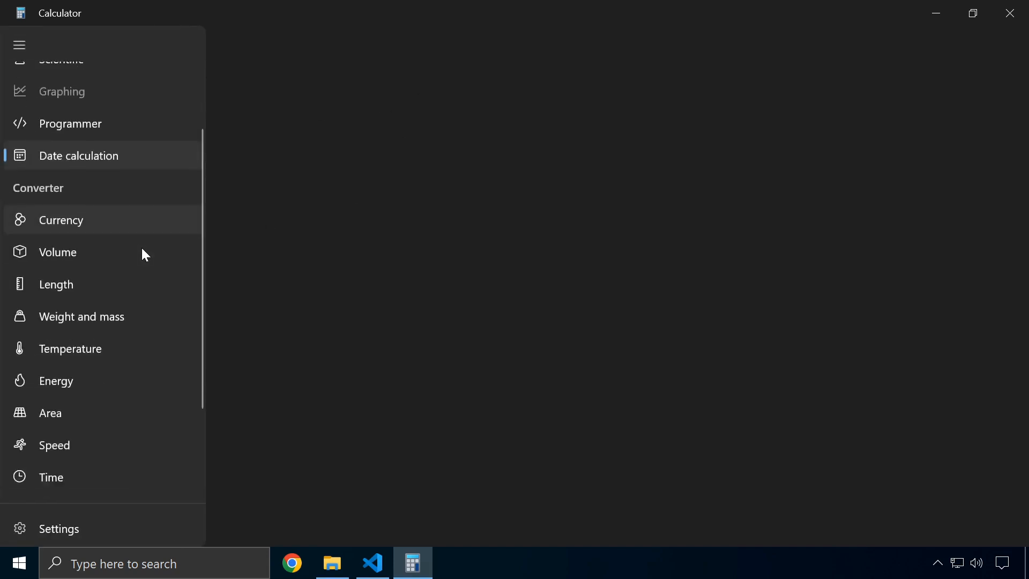
scroll(142, 252, "up", 1)
scroll(141, 246, "up", 1)
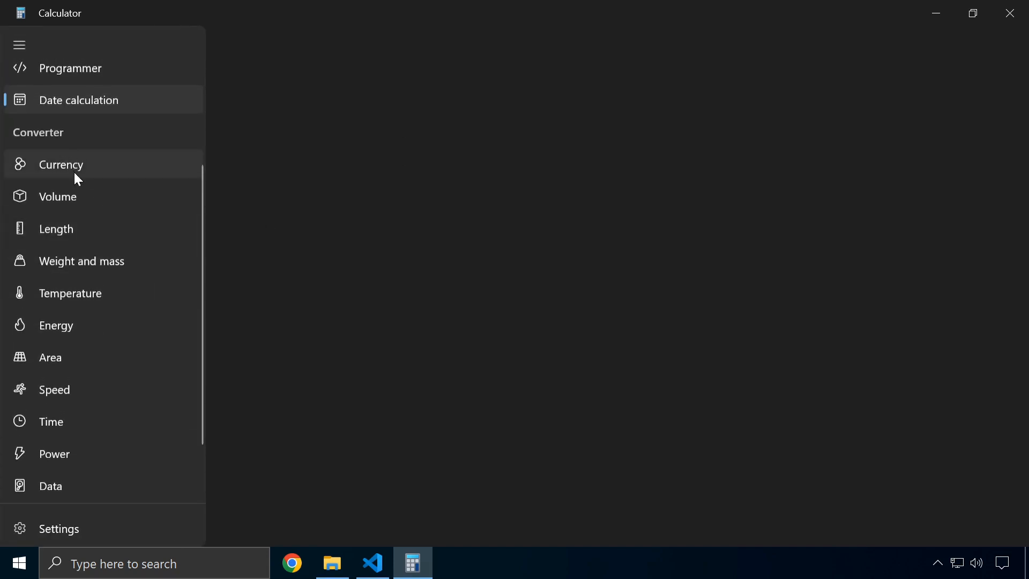
left_click(73, 171)
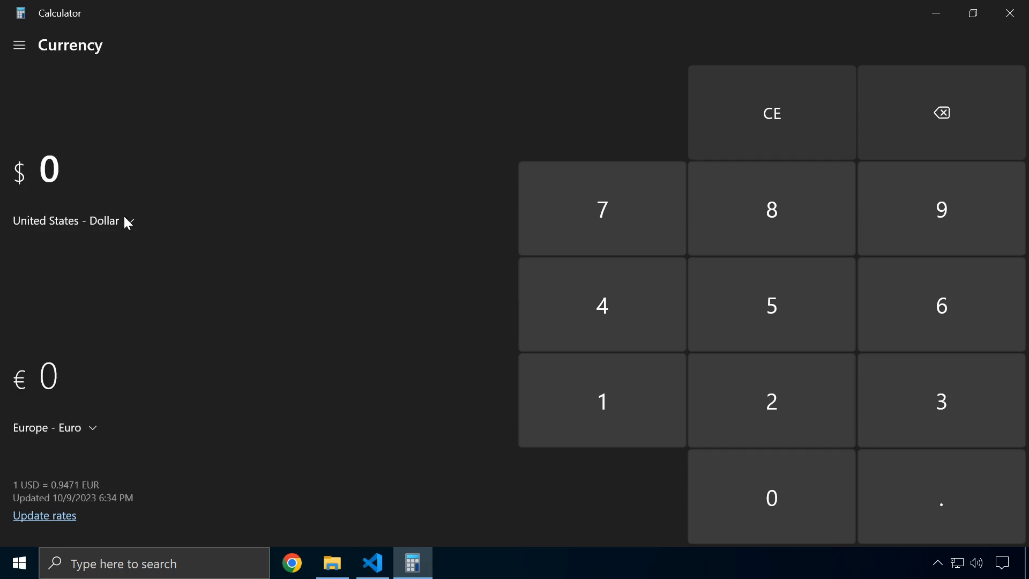
left_click(84, 427)
scroll(92, 273, "down", 6)
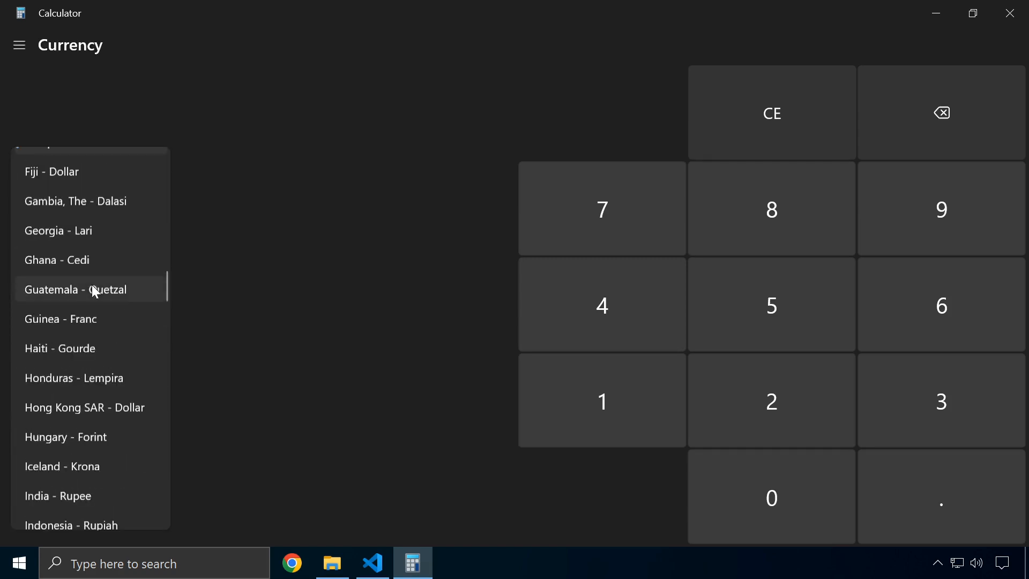
scroll(102, 333, "up", 10)
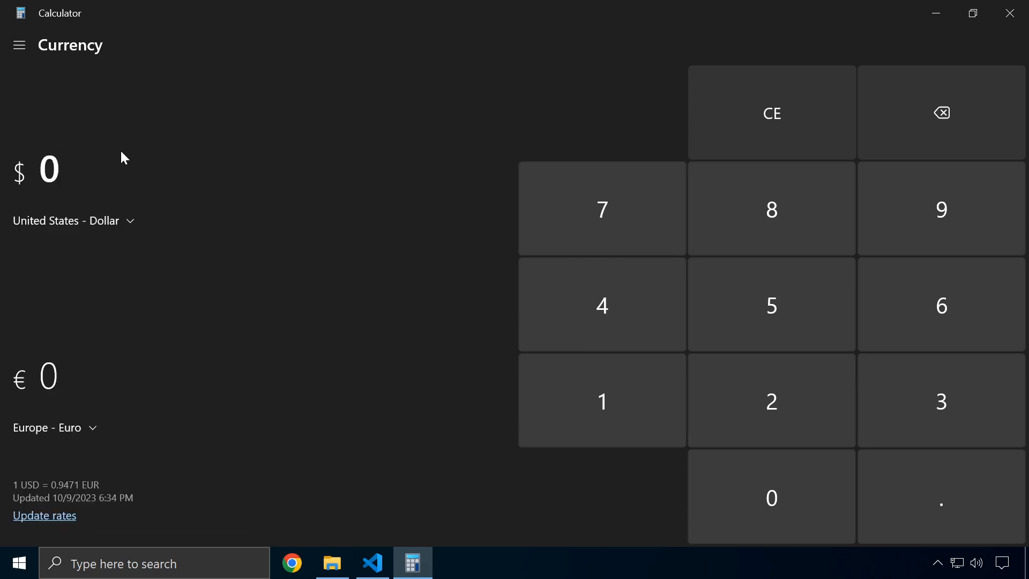
Open the Volume converter and browse its units, keeping Milliliters to Teaspoons (US)
left_click(19, 55)
left_click(161, 196)
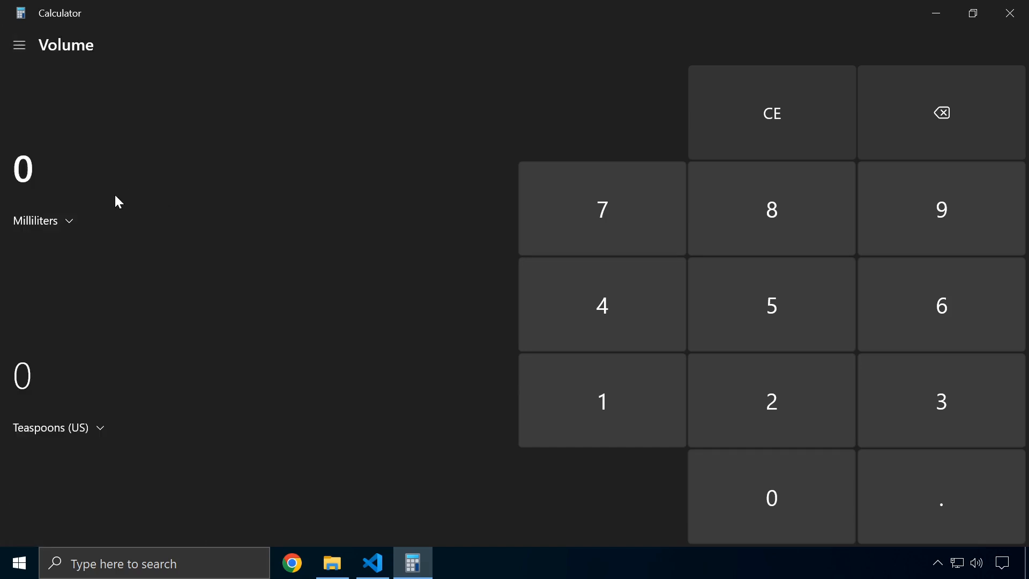
left_click(76, 226)
scroll(51, 234, "down", 3)
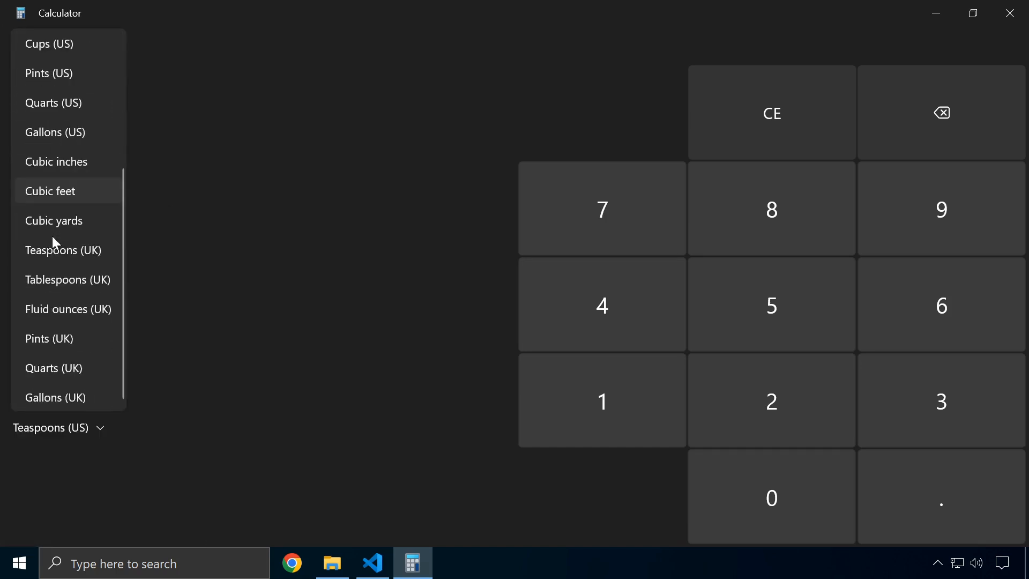
scroll(57, 265, "up", 3)
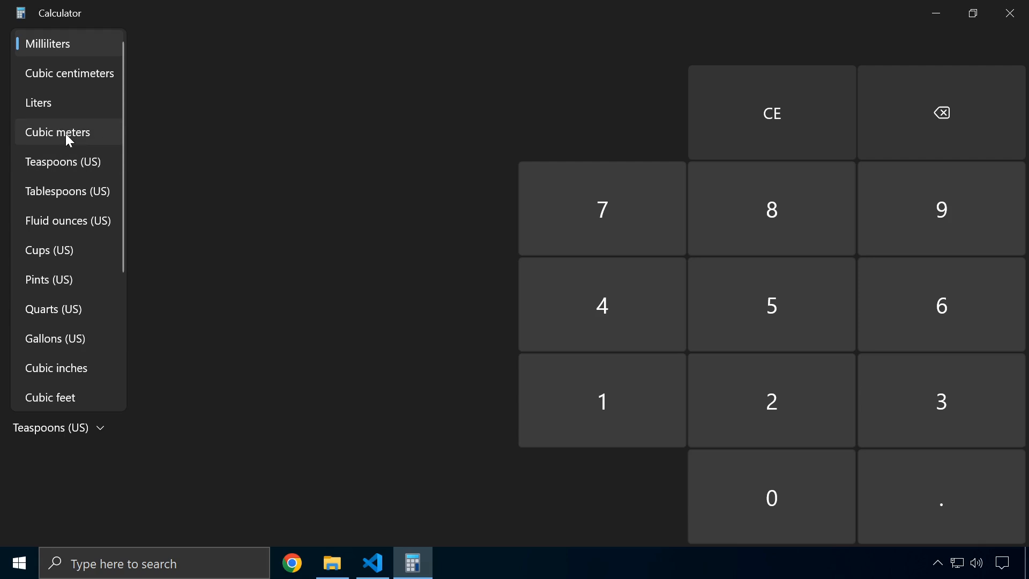
scroll(66, 138, "down", 4)
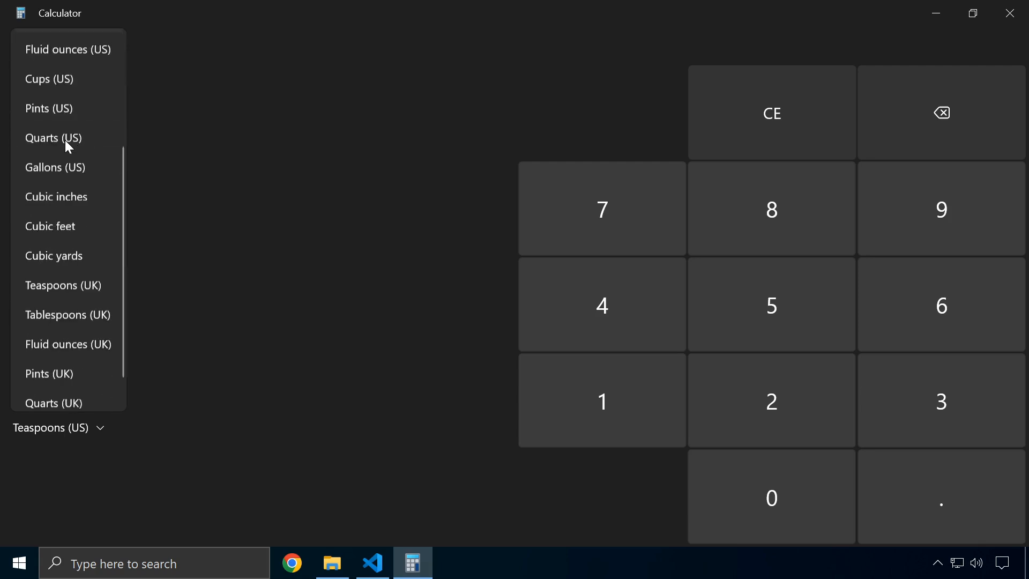
scroll(27, 167, "up", 4)
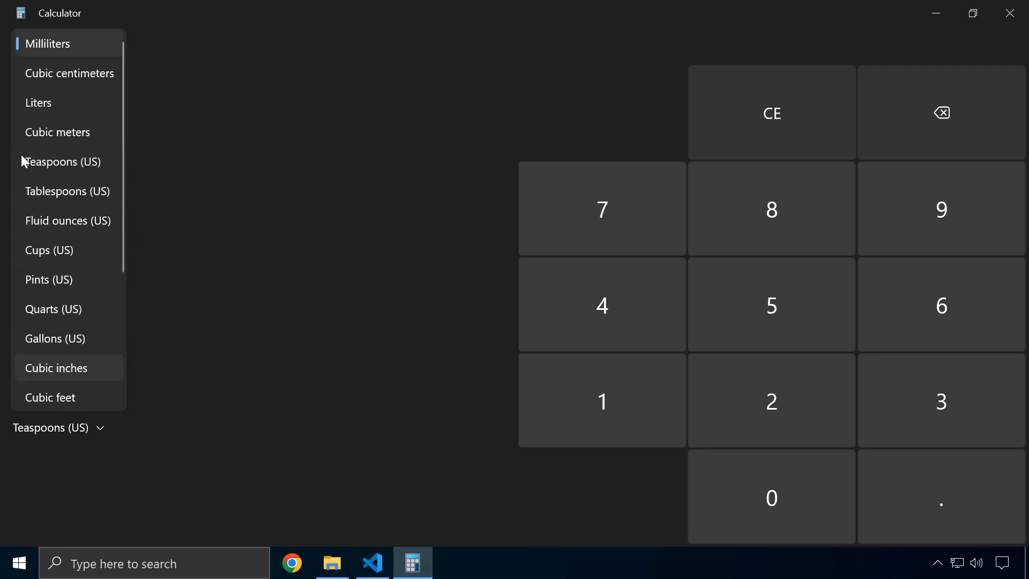
left_click(251, 246)
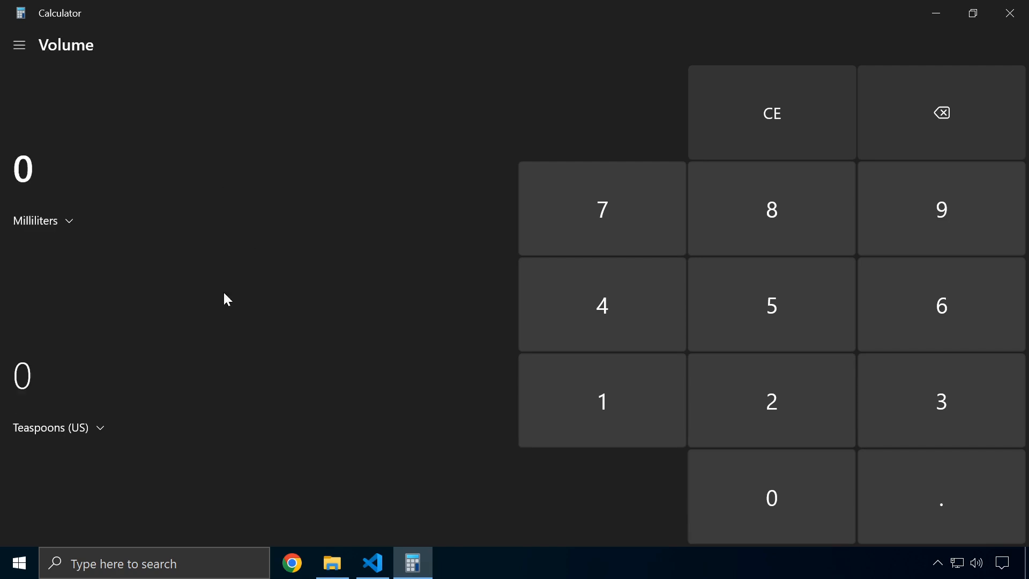
left_click(102, 432)
scroll(50, 327, "down", 4)
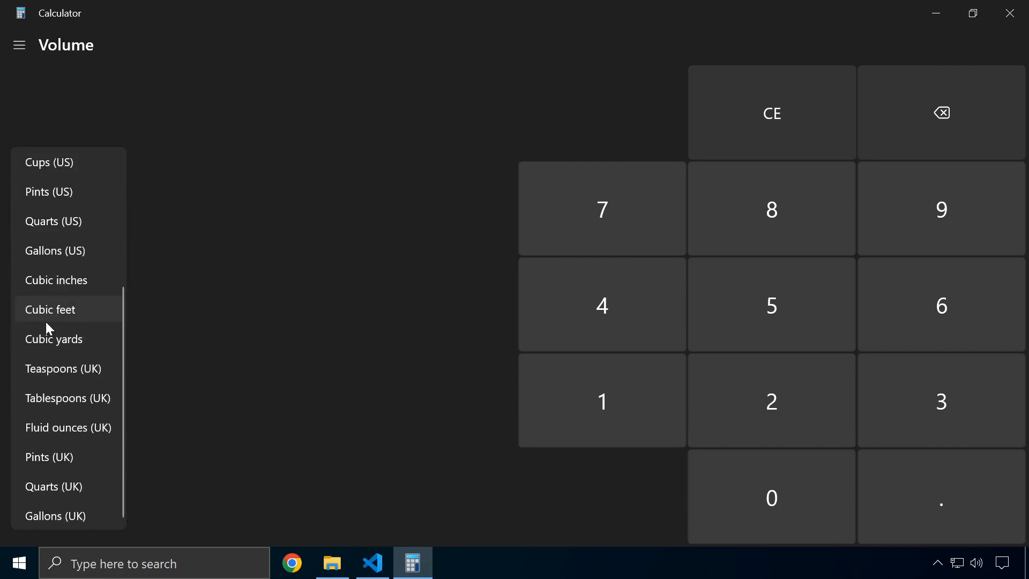
scroll(51, 313, "up", 4)
left_click(231, 180)
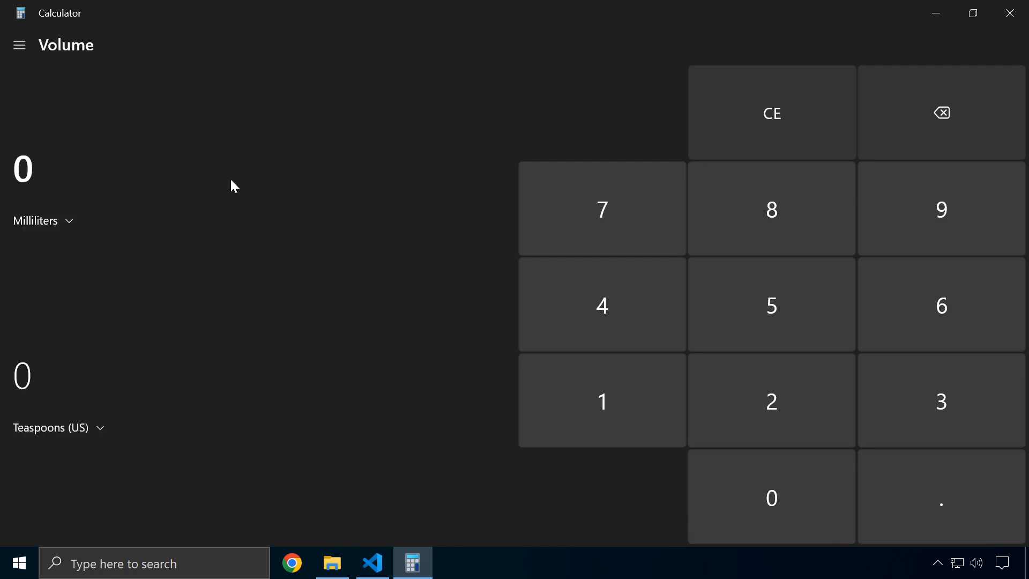
View the Length converter's units, keeping Centimeters, then switch to Weight and mass
left_click(23, 38)
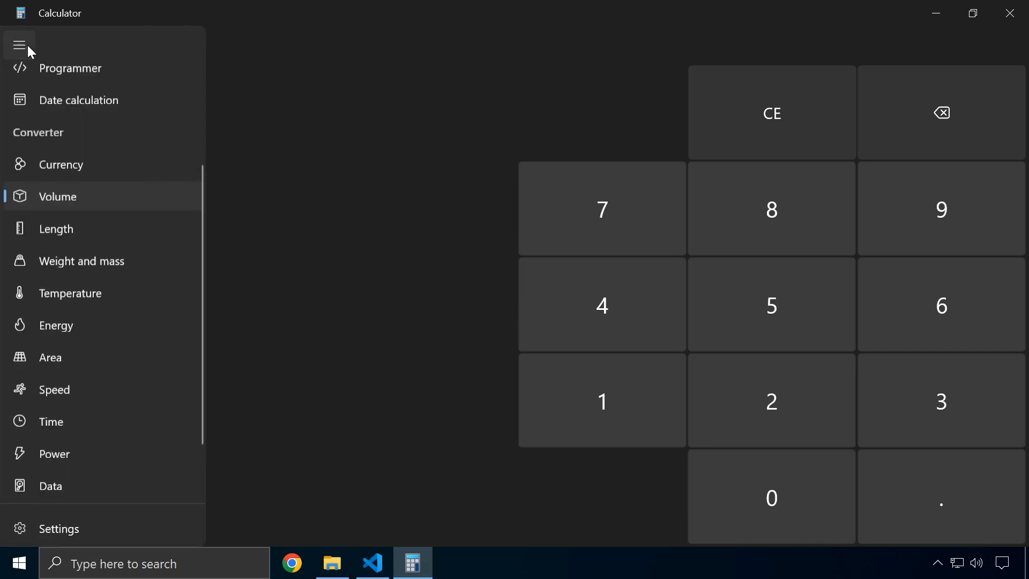
left_click(62, 227)
left_click(63, 224)
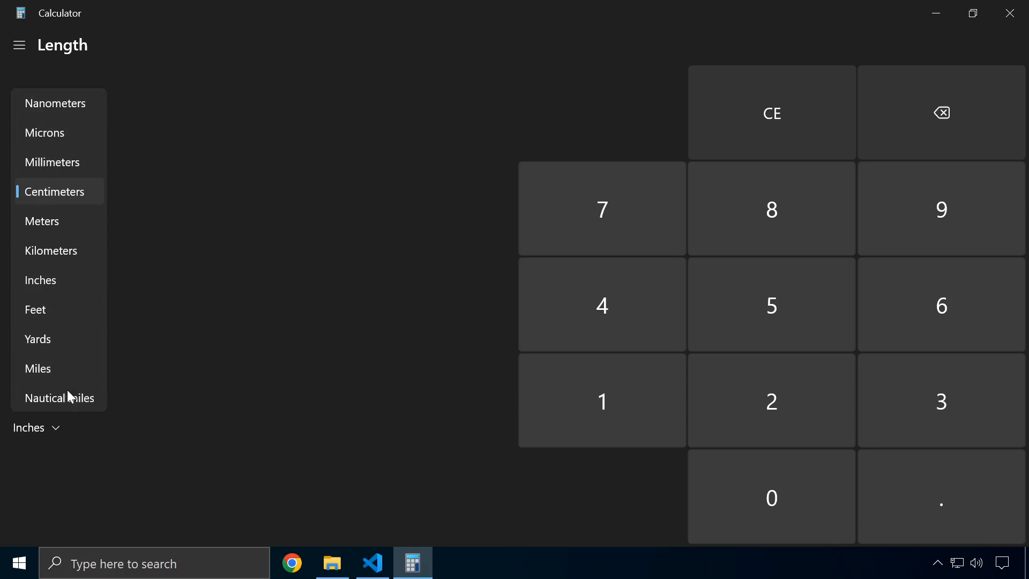
left_click(96, 421)
left_click(32, 43)
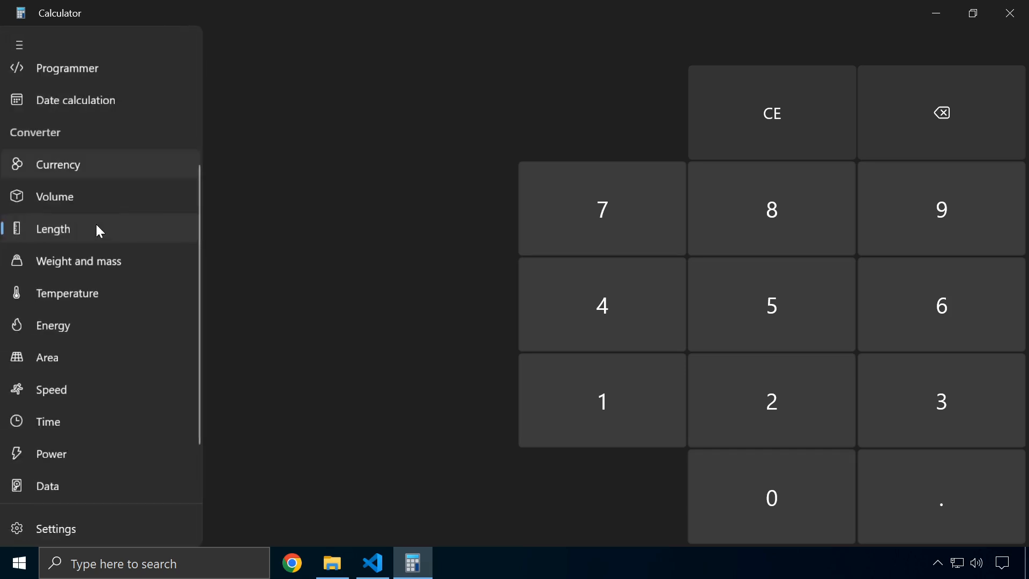
left_click(87, 261)
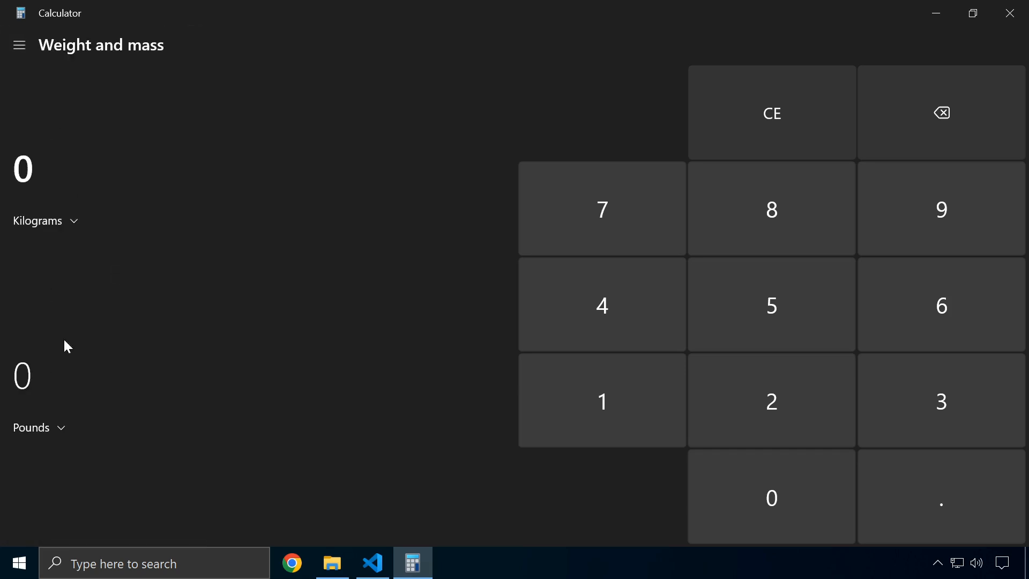
In the Temperature converter, set the source unit to Fahrenheit, then Kelvin, showing -459.67 Fahrenheit
left_click(19, 43)
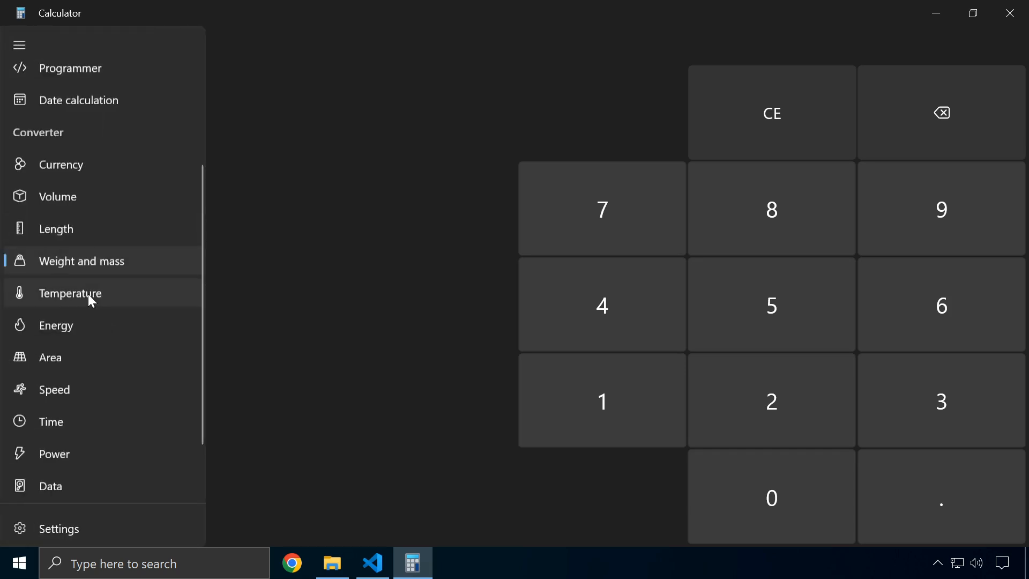
left_click(90, 294)
left_click(51, 224)
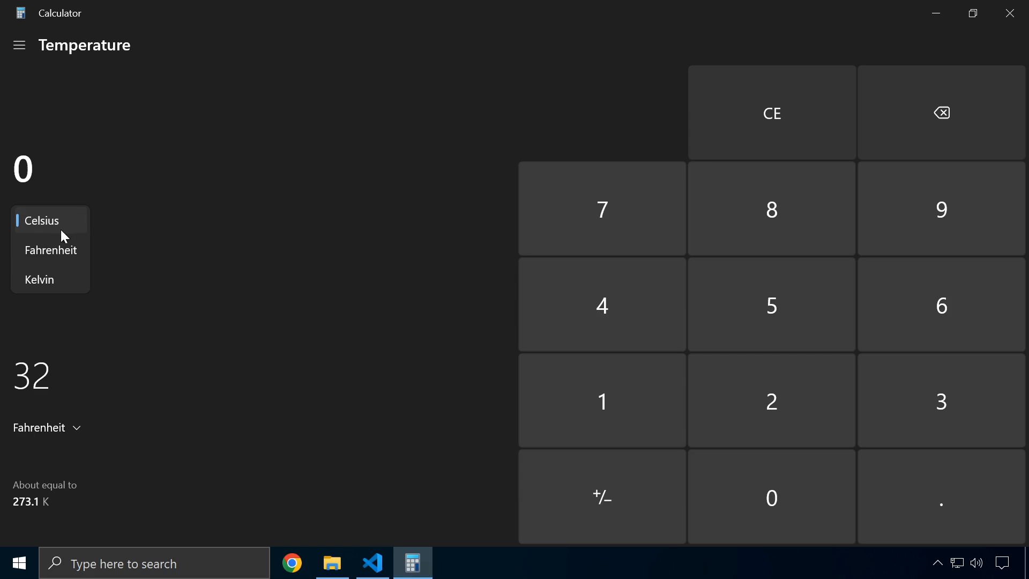
left_click(69, 255)
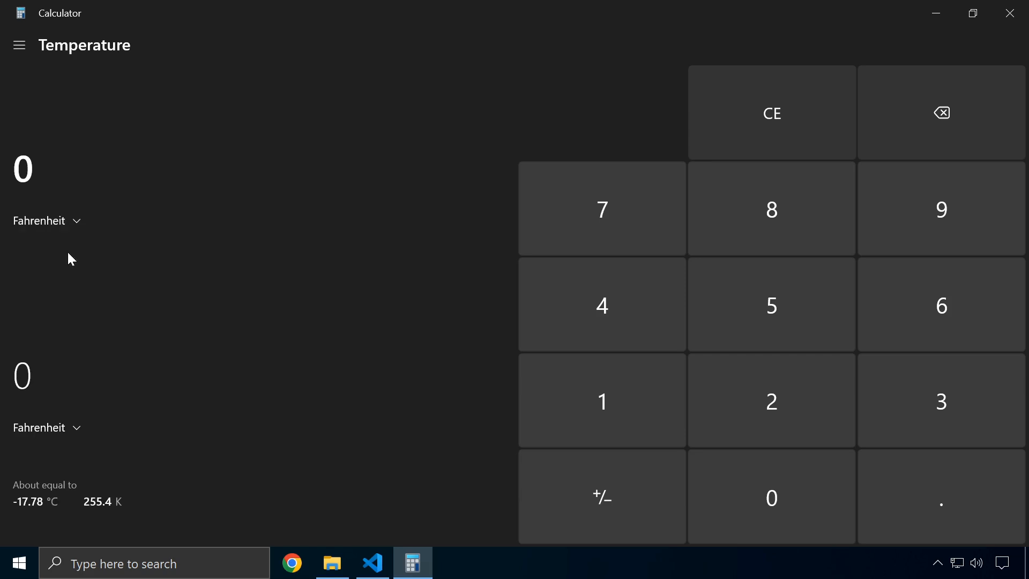
left_click(76, 221)
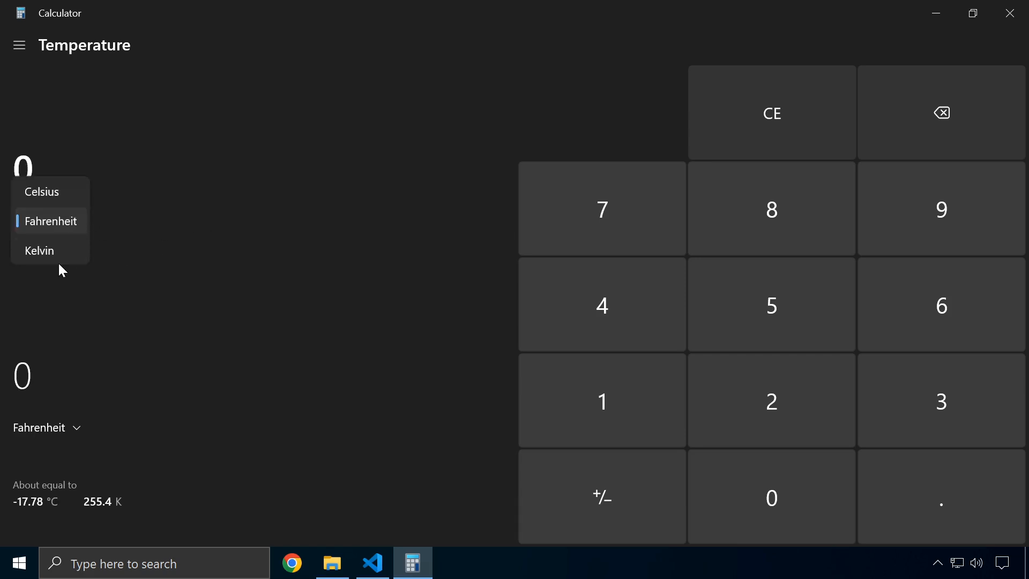
left_click(54, 253)
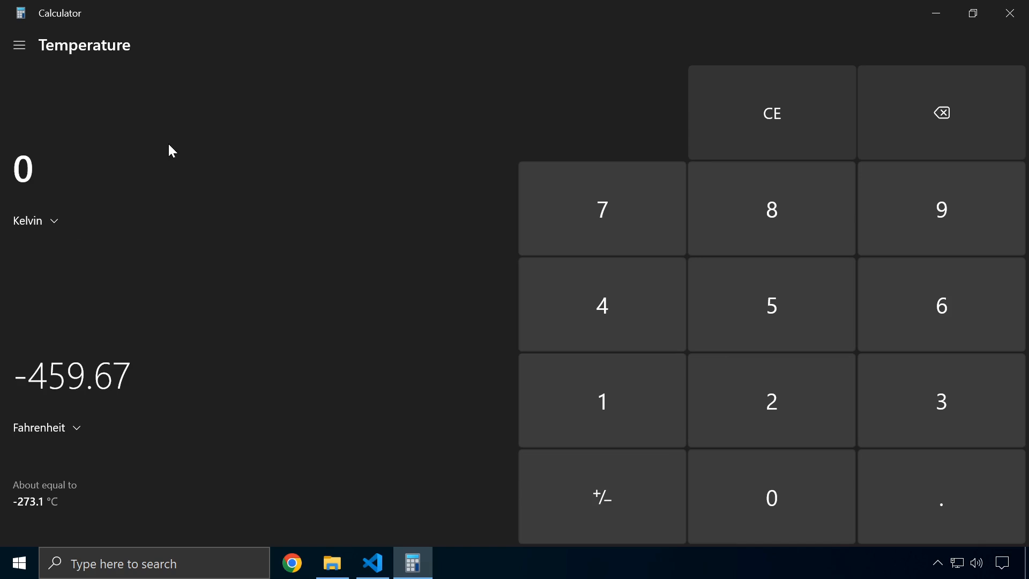
left_click(15, 49)
View the Energy converter's Joules unit list, then switch to the Area converter
left_click(66, 325)
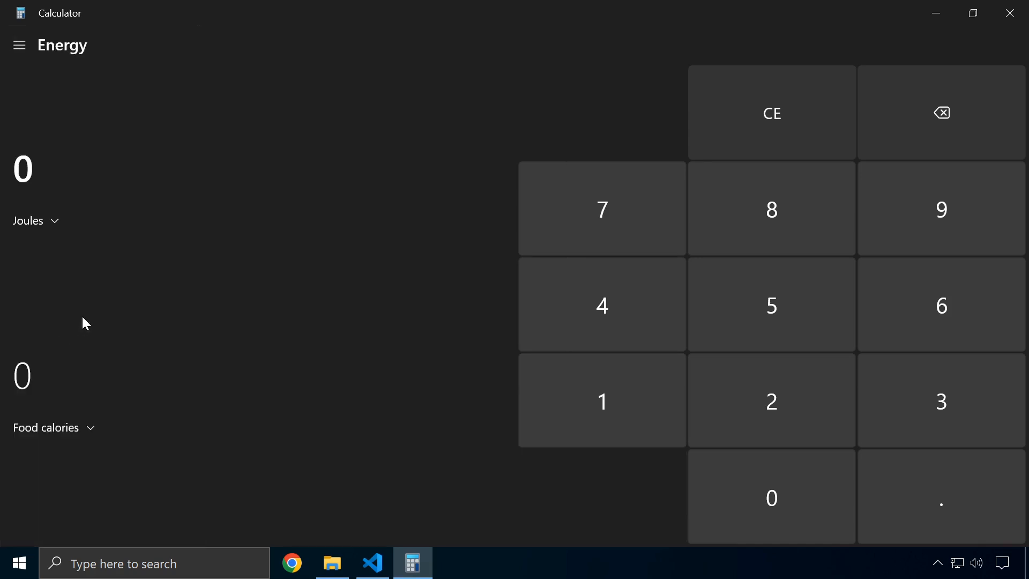
left_click(45, 222)
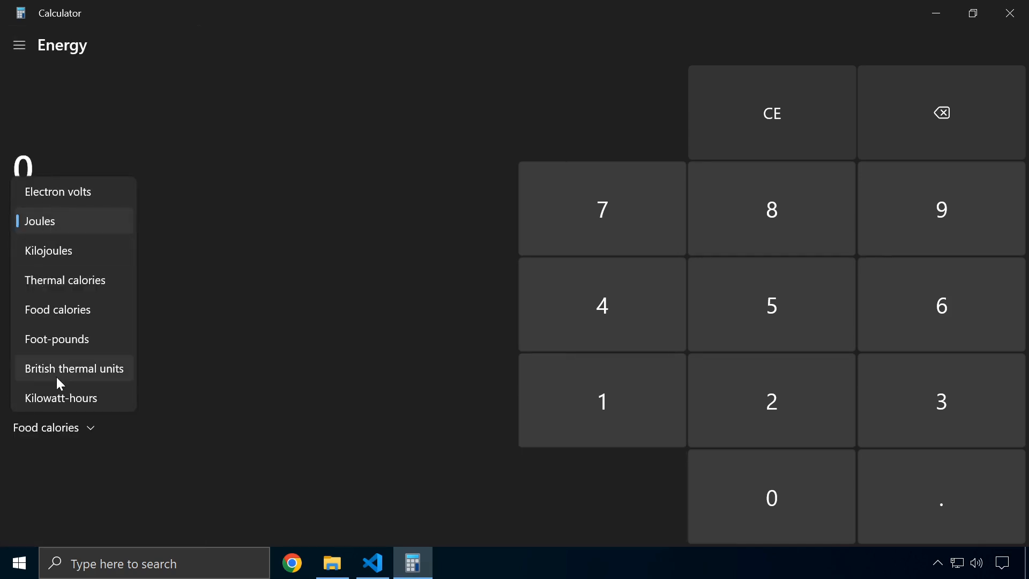
left_click(251, 251)
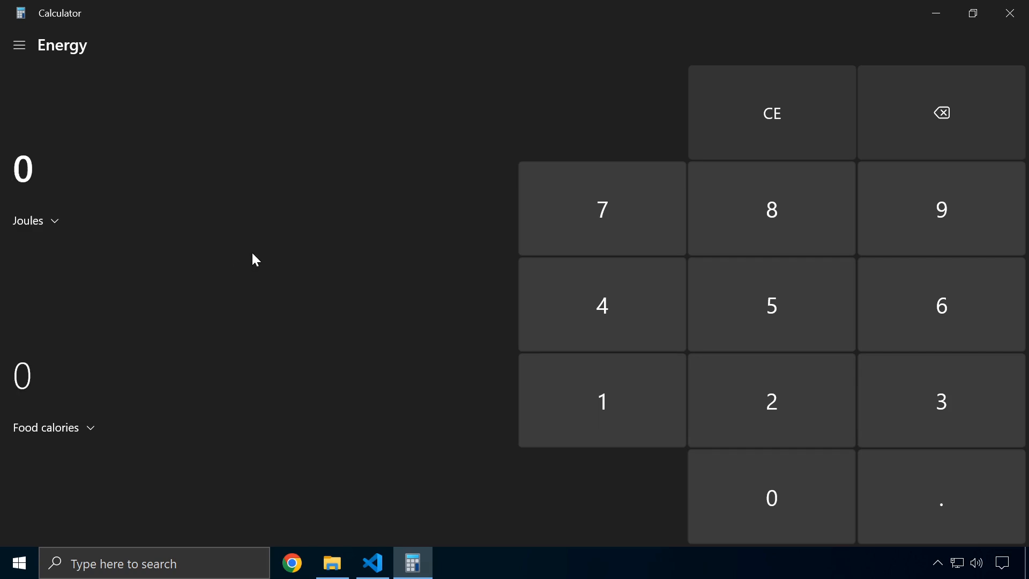
left_click(33, 48)
left_click(67, 361)
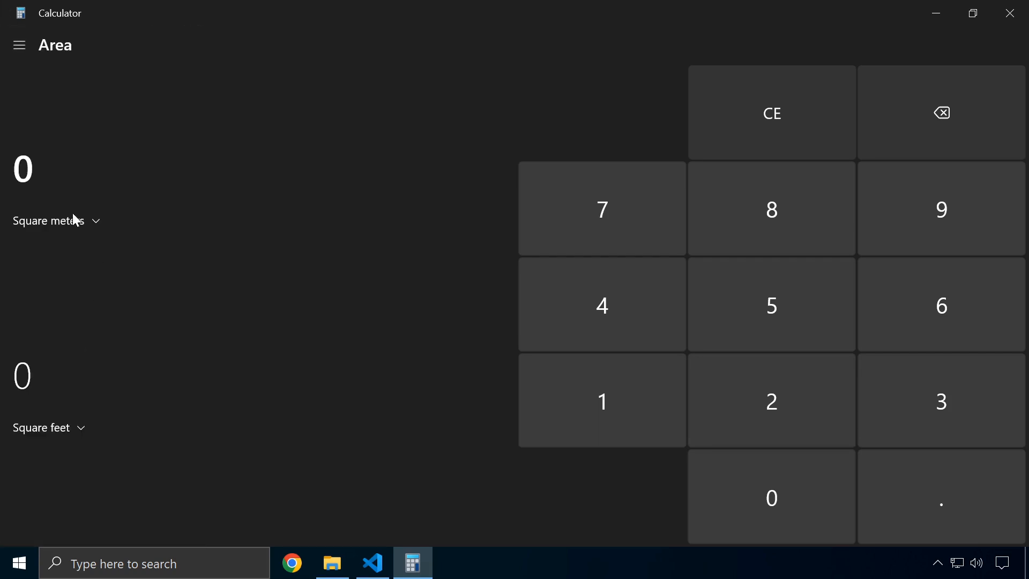
Switch to the Data converter and browse its units, keeping Gigabytes to Megabytes
left_click(27, 50)
scroll(73, 370, "down", 1)
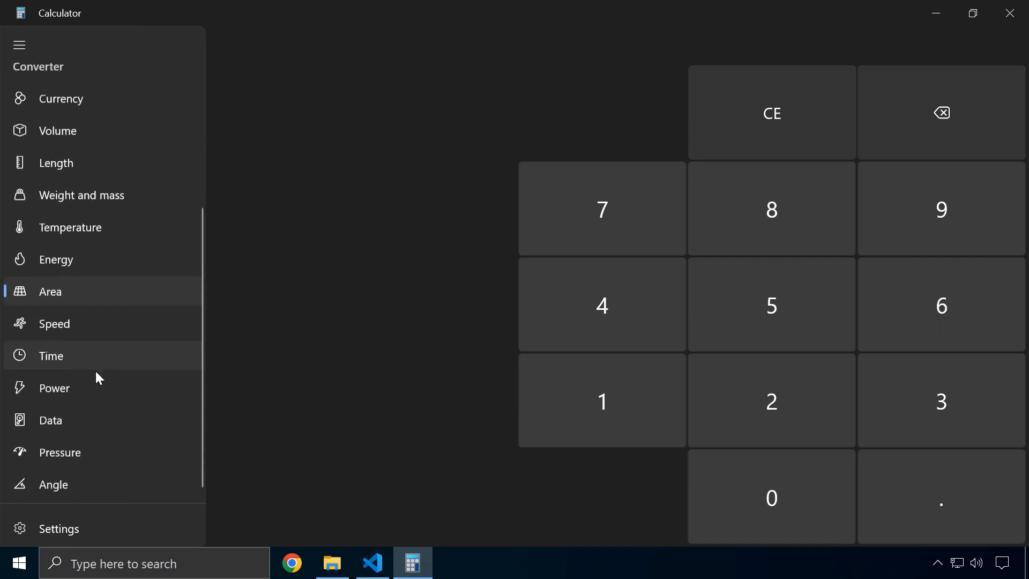
left_click(61, 414)
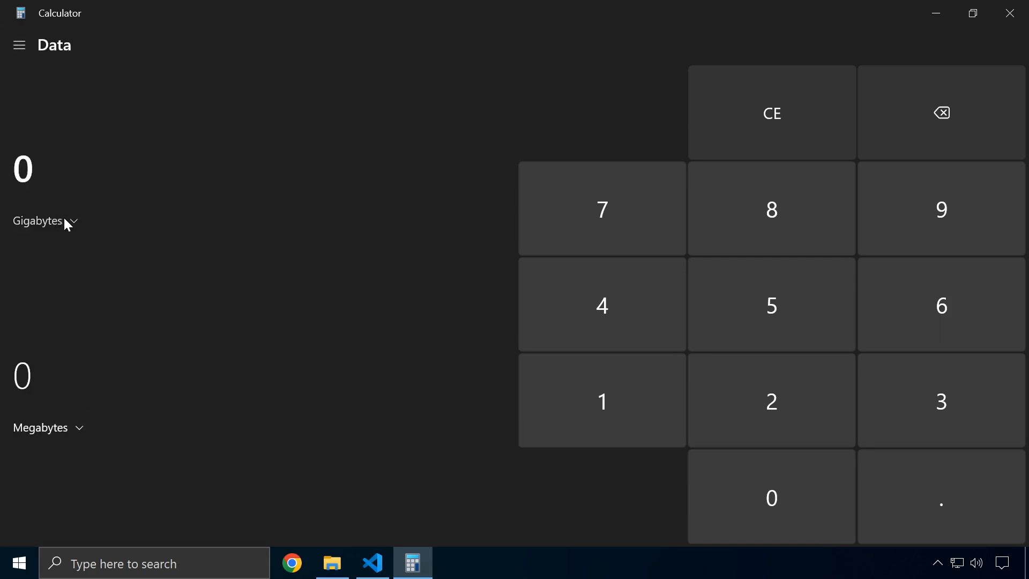
left_click(59, 216)
scroll(53, 324, "down", 2)
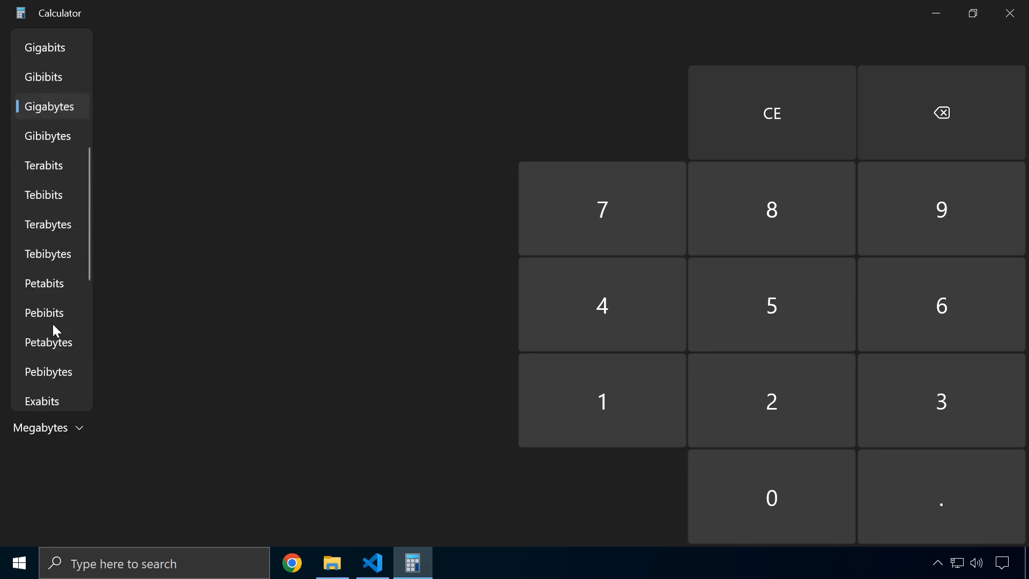
scroll(59, 292, "up", 3)
scroll(49, 144, "up", 1)
scroll(42, 69, "down", 6)
scroll(52, 161, "down", 1)
scroll(53, 188, "up", 5)
left_click(241, 184)
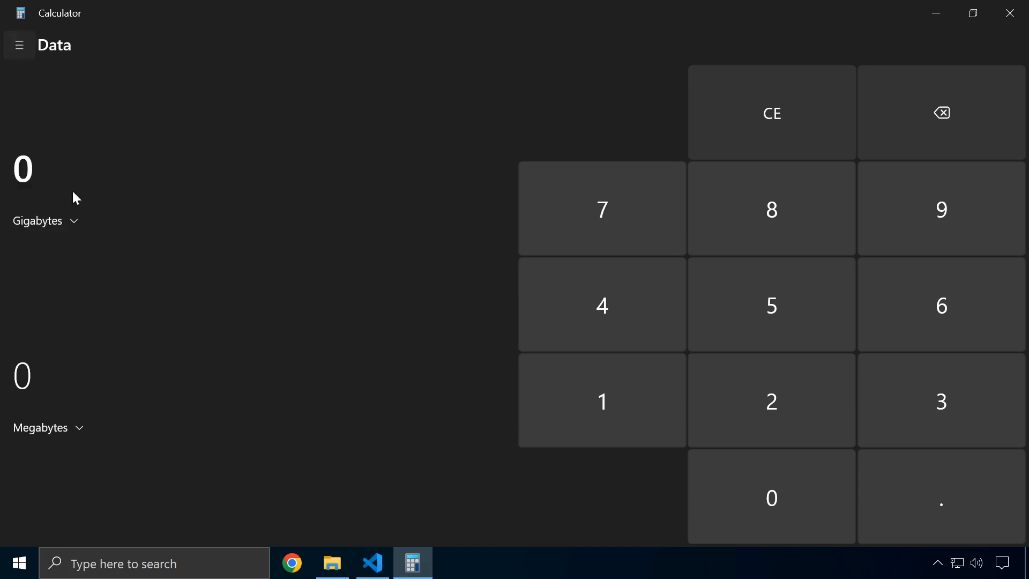
Switch to the Angle converter and check its units, keeping Degrees to Radians
left_click(19, 45)
left_click(67, 488)
left_click(58, 220)
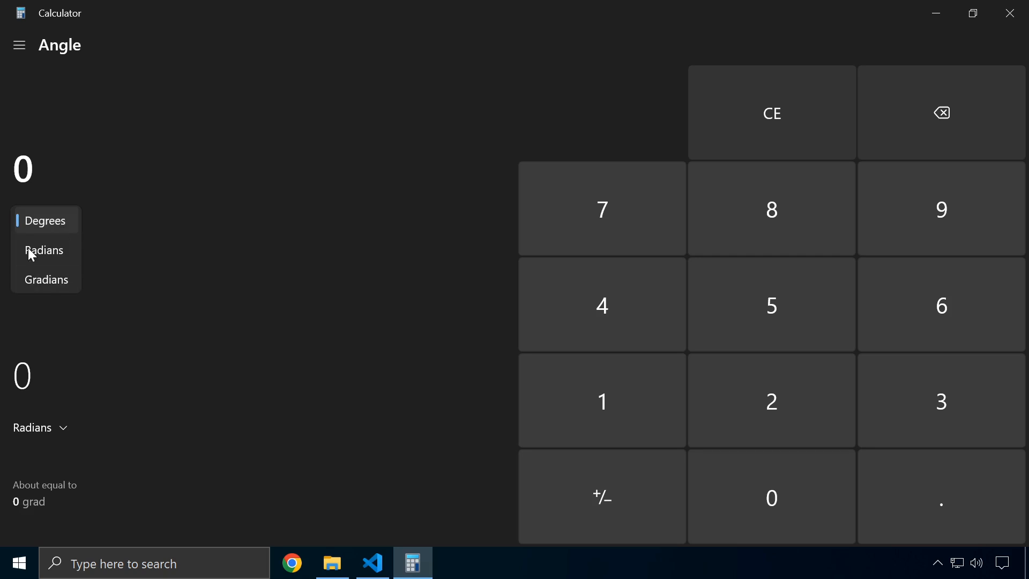
left_click(24, 48)
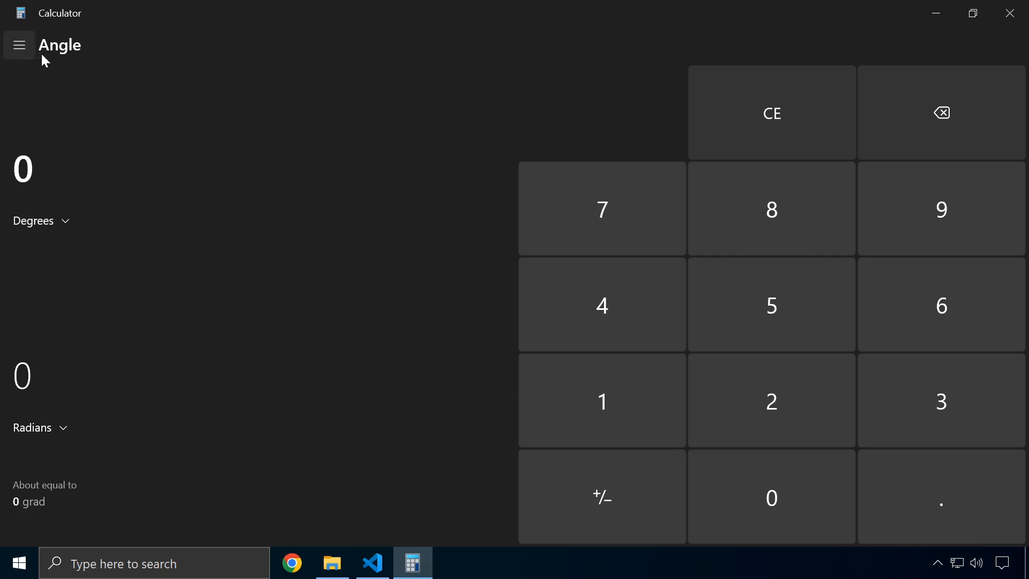
left_click(24, 48)
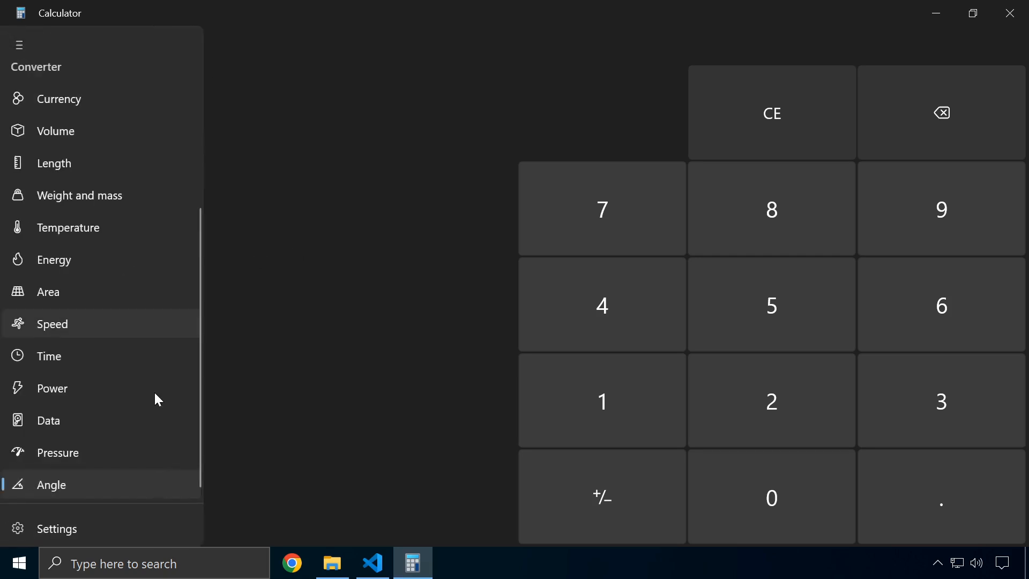
Try the Light and Dark app themes, then restore Use system setting and return
left_click(104, 533)
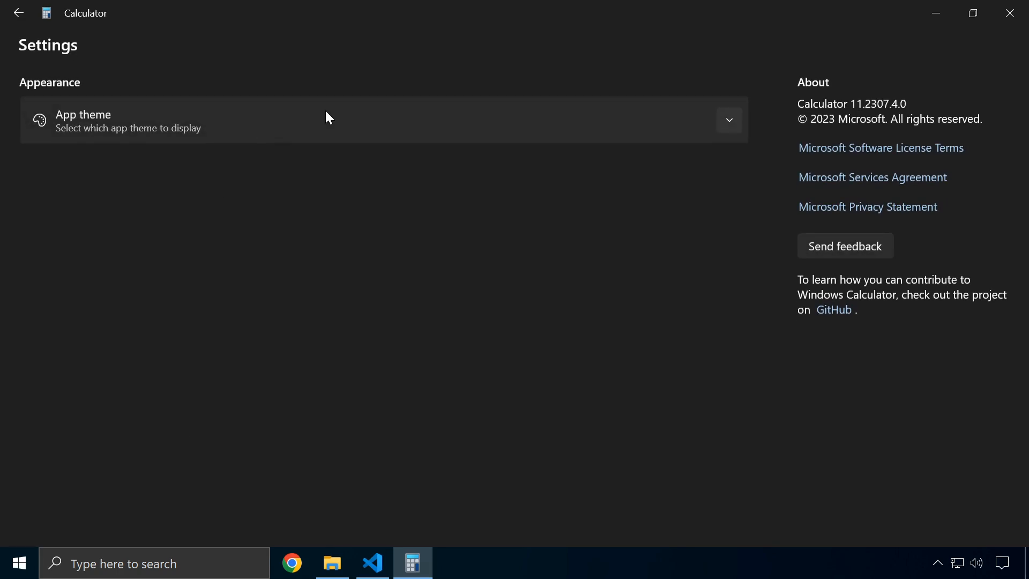
left_click(138, 129)
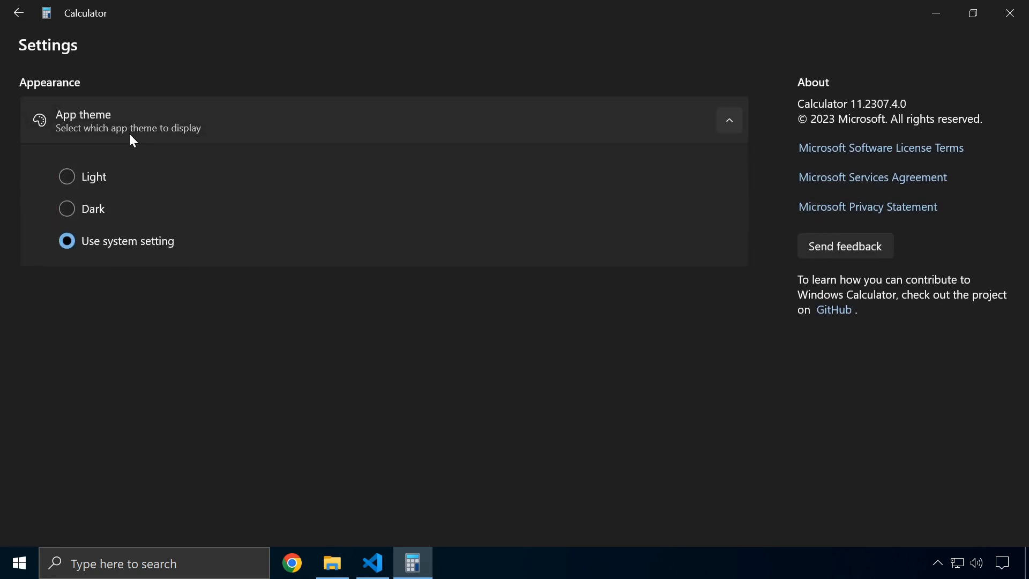
left_click(78, 184)
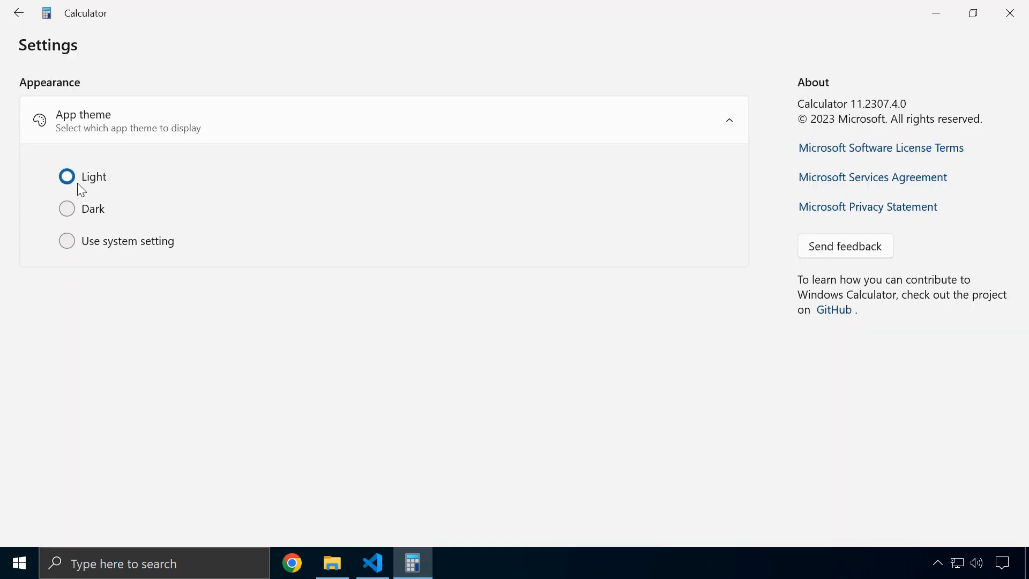
left_click(90, 210)
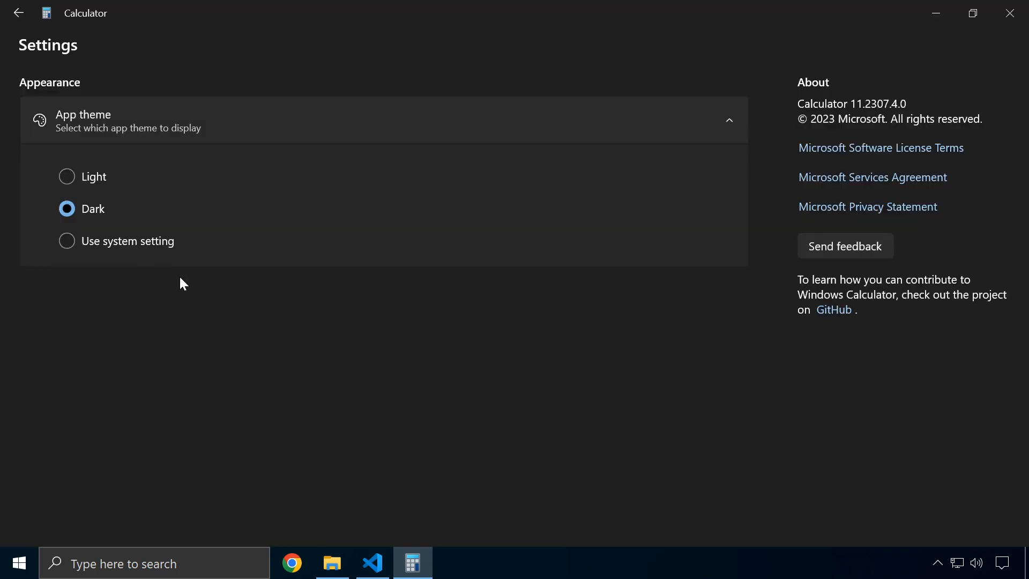
left_click(85, 245)
left_click(19, 12)
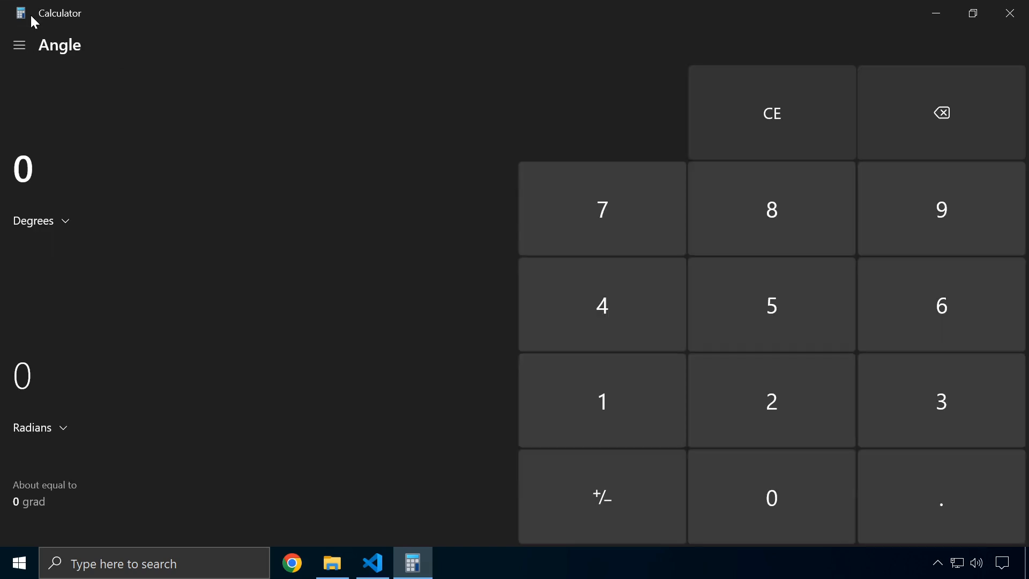
left_click(22, 45)
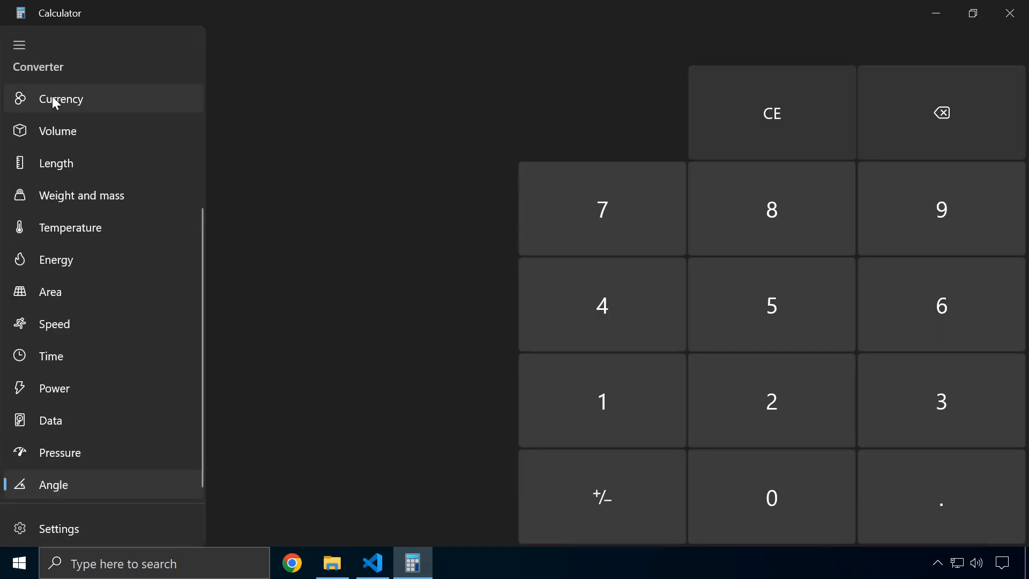
Scroll up through the calculator's mode list
scroll(48, 102, "up", 4)
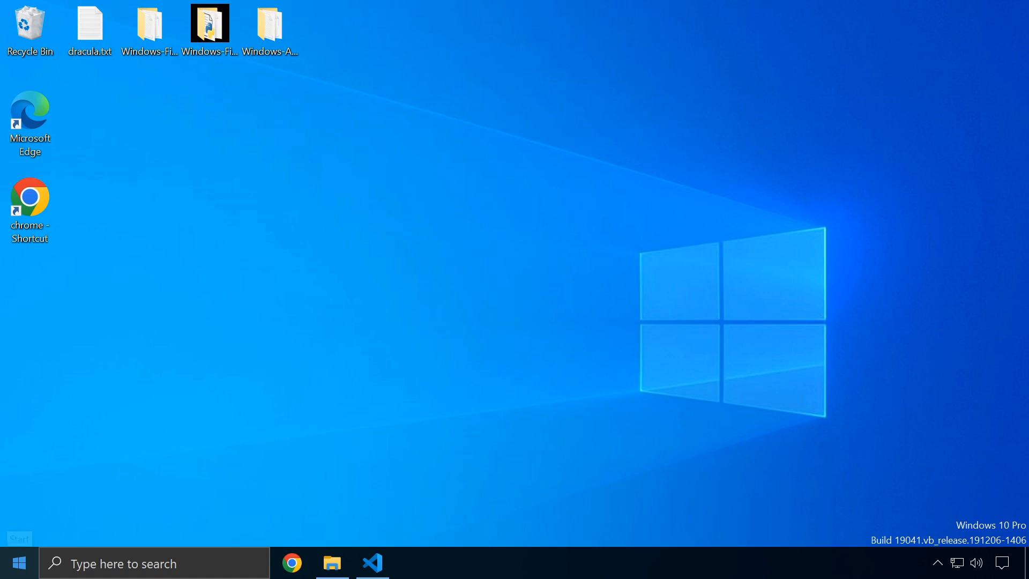
Launch Task Manager from the Start button's quick list in compact view
right_click(19, 562)
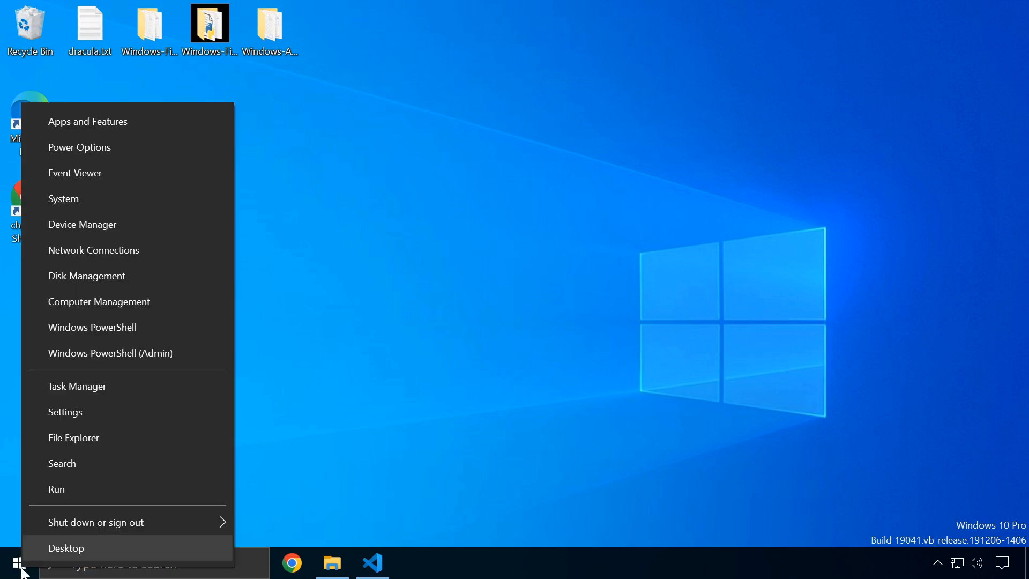
left_click(100, 391)
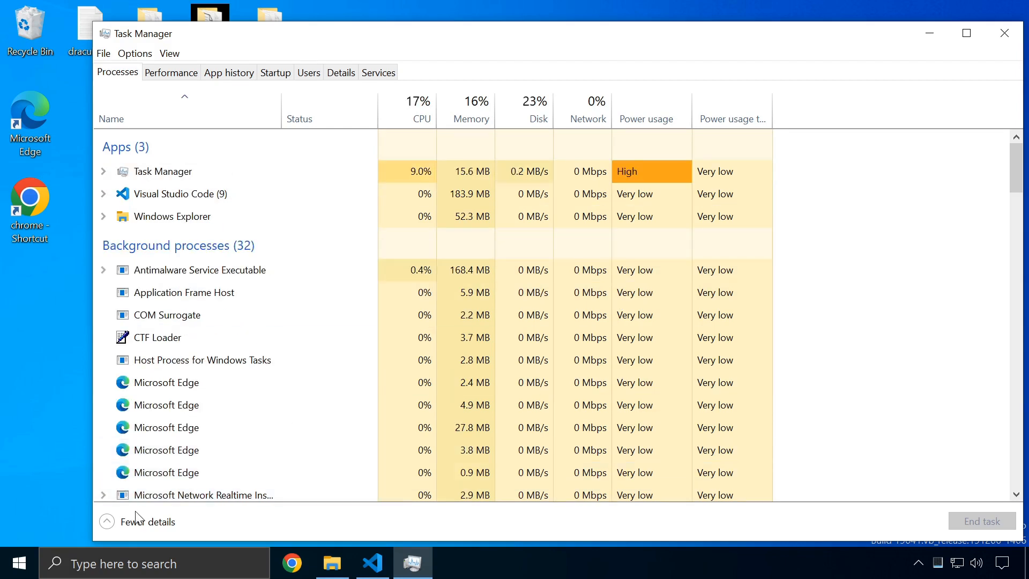
left_click(129, 522)
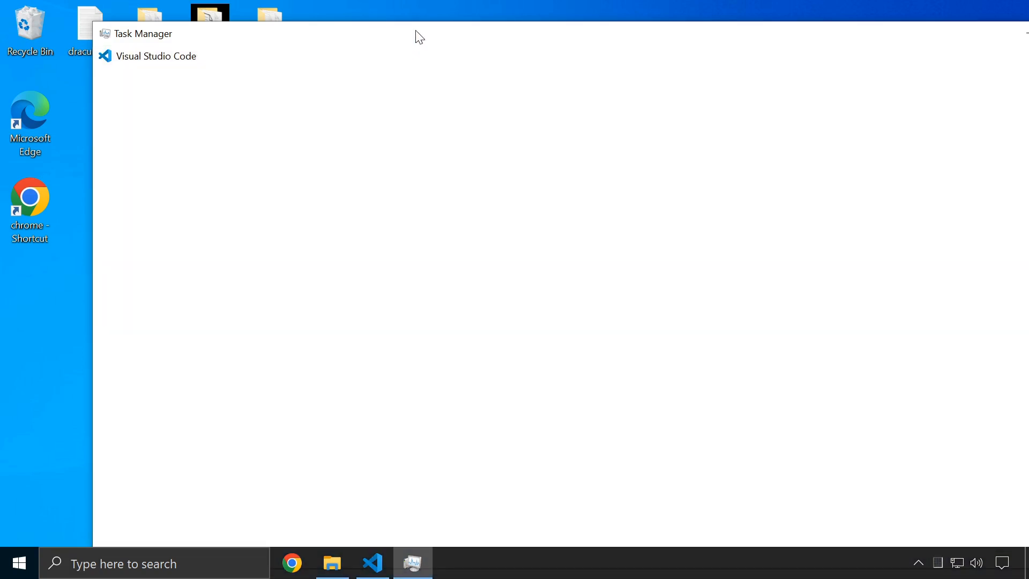
Shrink the compact window to minimum width, move it centre-left, then close it
left_click_drag(463, 25, 408, 314)
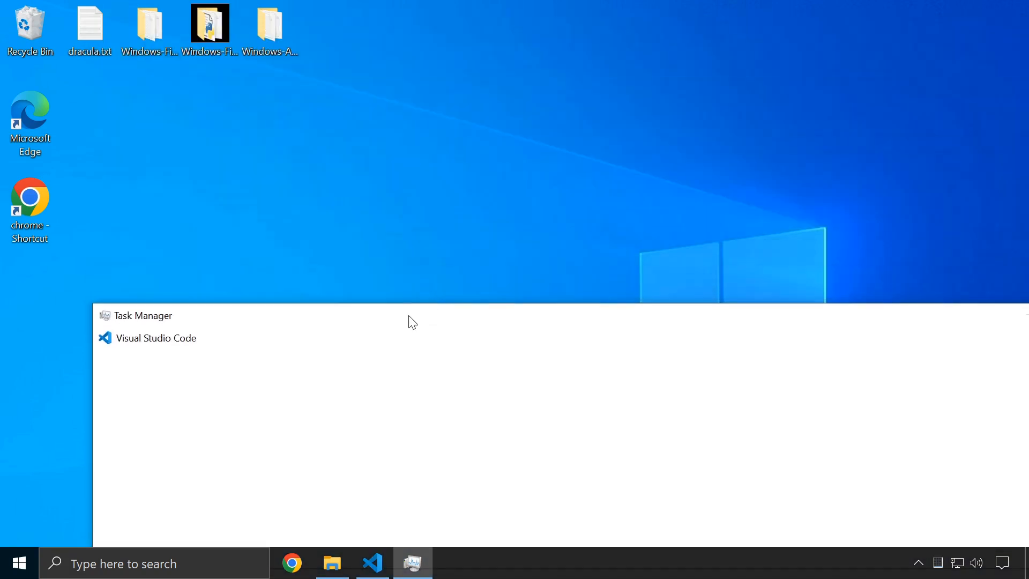
left_click_drag(787, 168, 707, 157)
left_click_drag(993, 213, 354, 219)
left_click_drag(172, 146, 397, 110)
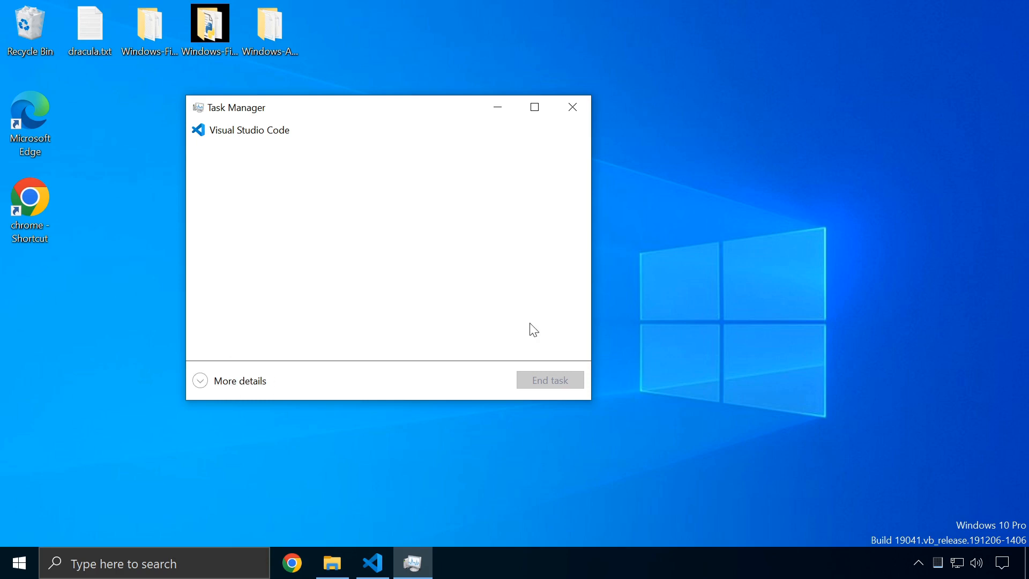
left_click(577, 112)
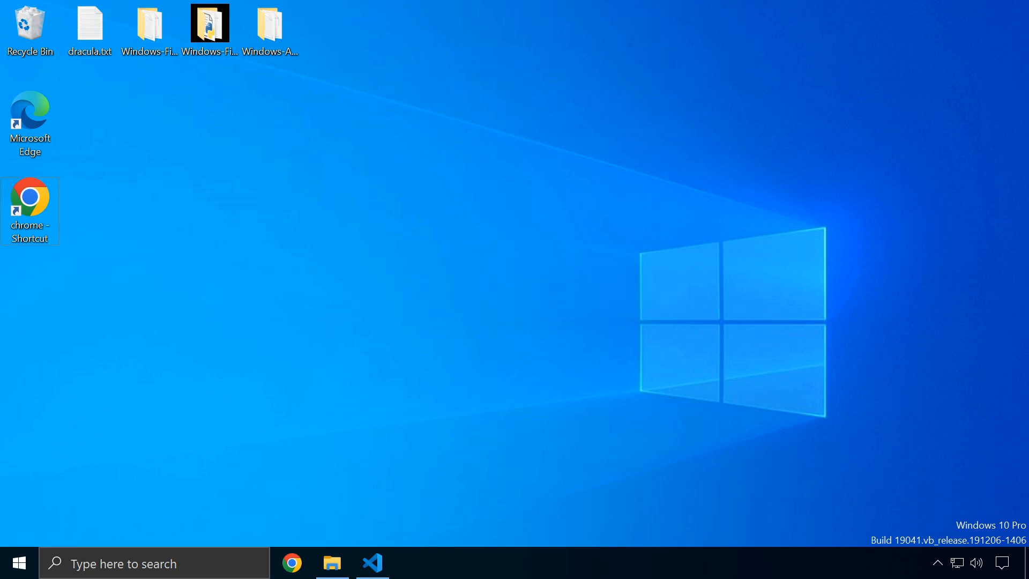
key("ctrl+alt+Delete")
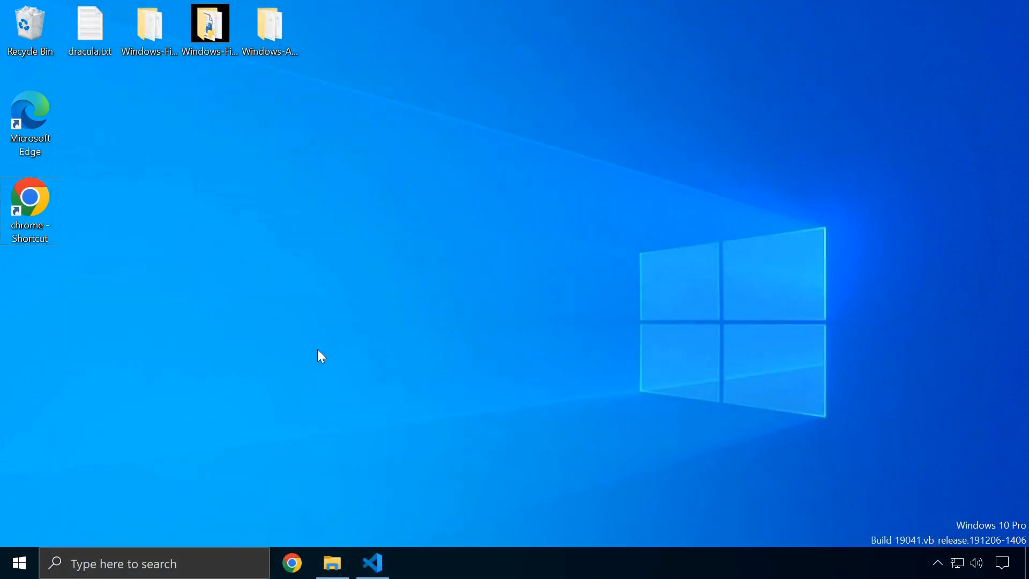
key("ctrl+shift+Escape")
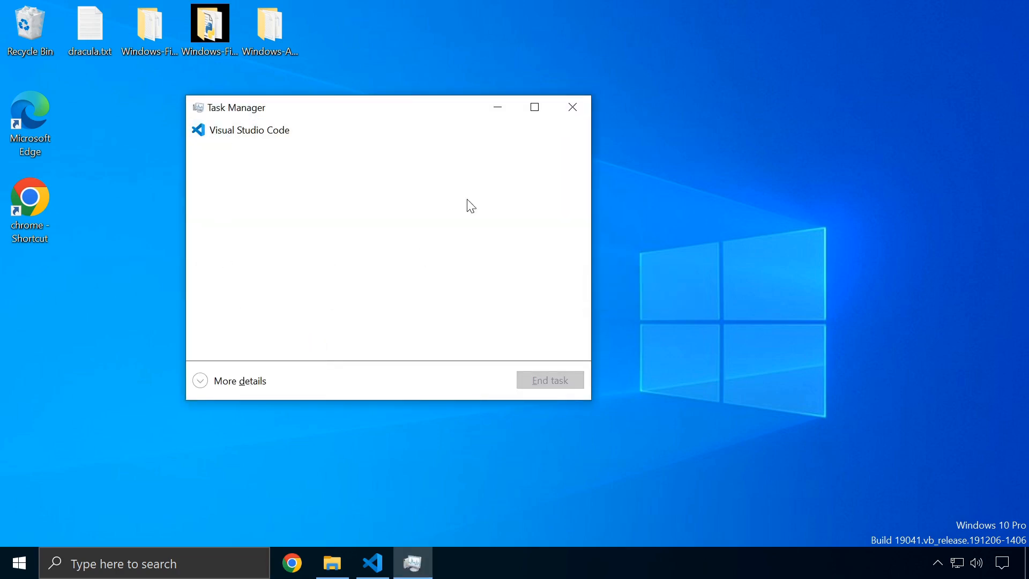
left_click(581, 111)
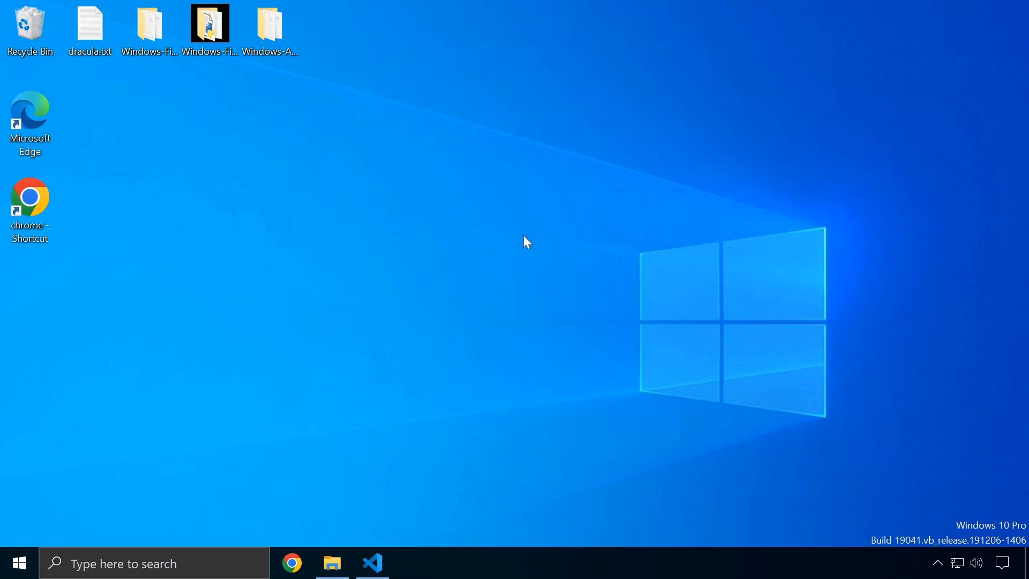
key("super+r")
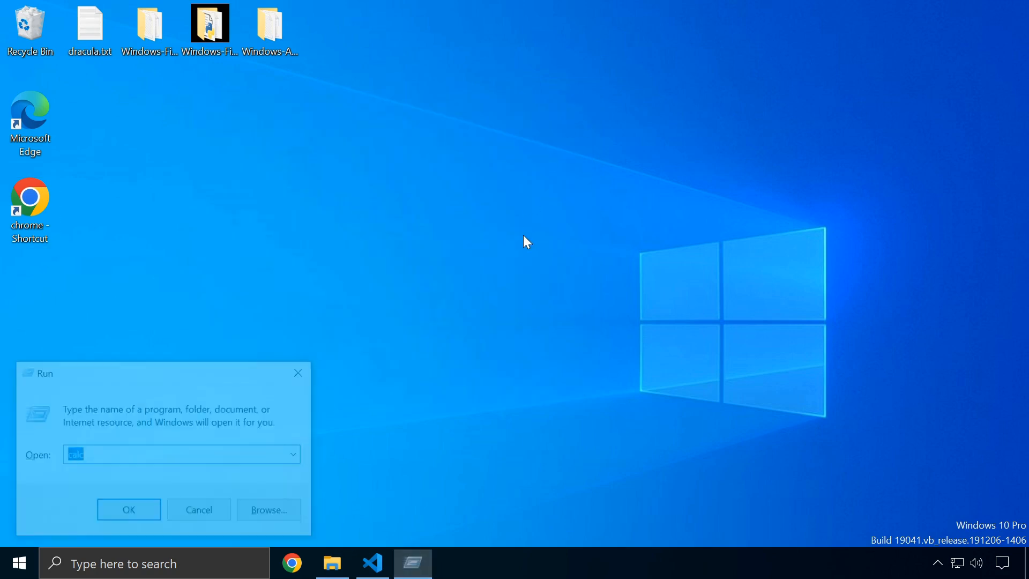
key("BackSpace")
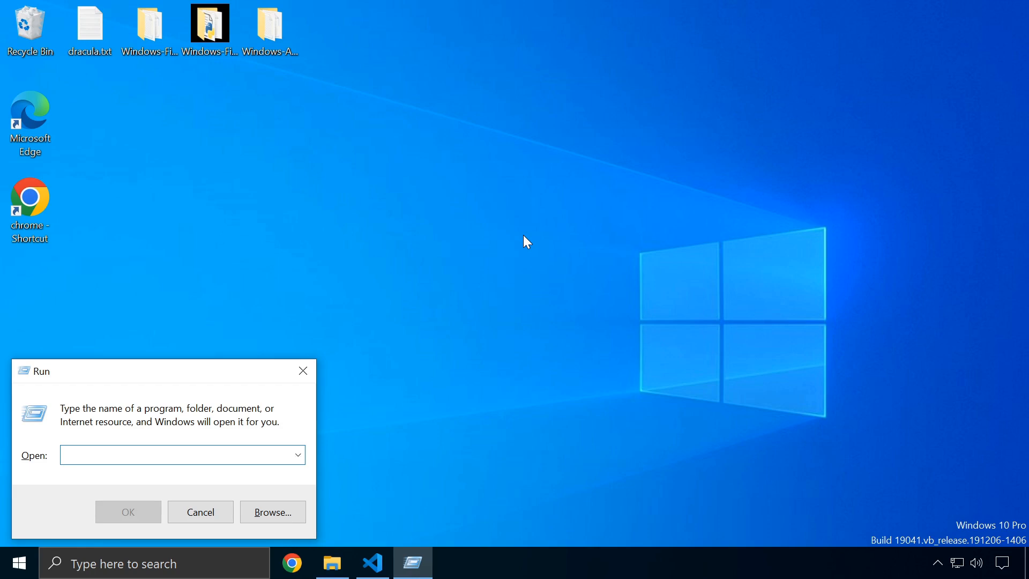
type("taskmgr")
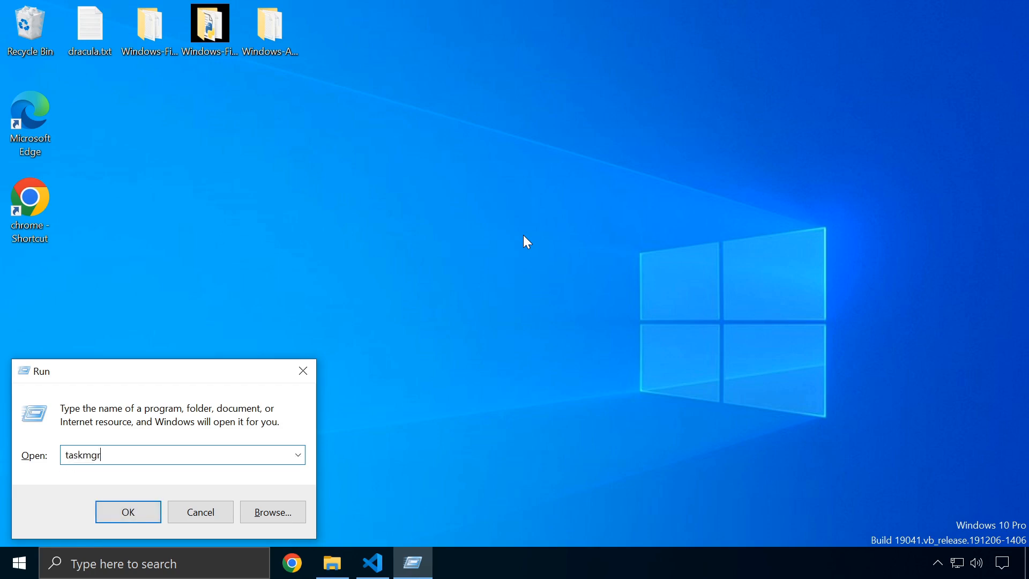
key("Return")
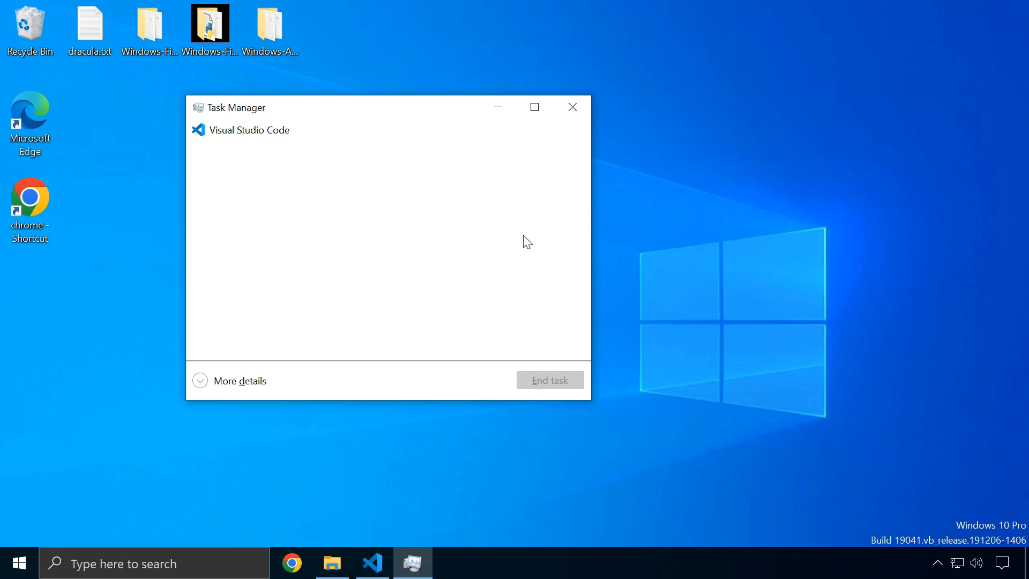
left_click(573, 107)
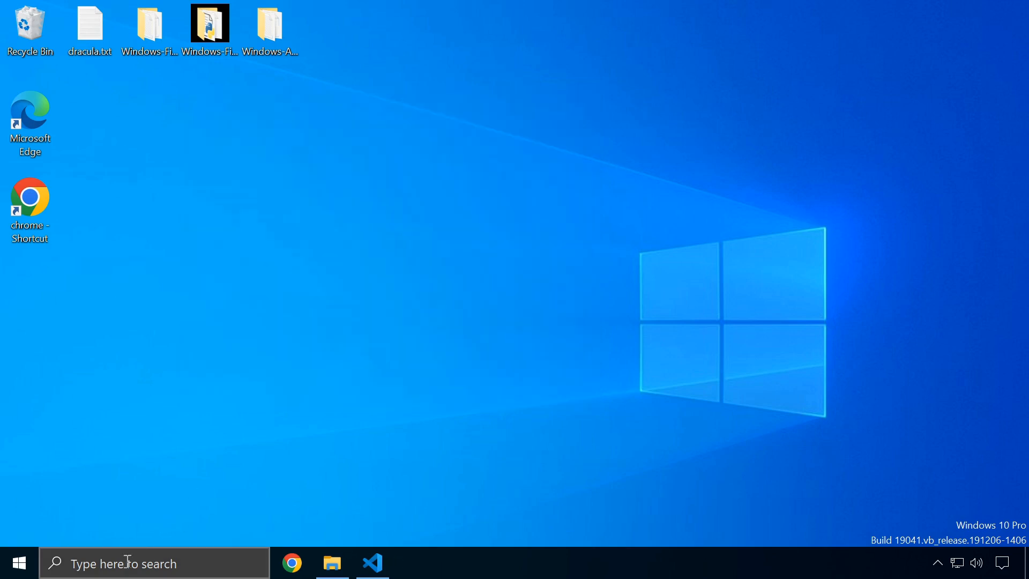
Search 'task man' to launch Task Manager and expand it to the full details view
left_click(128, 558)
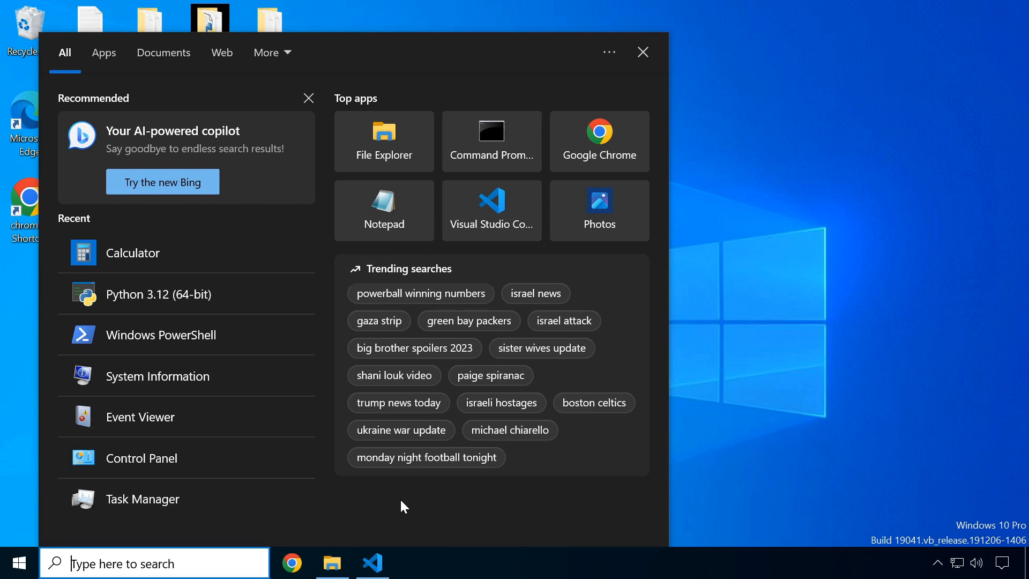
type("task man")
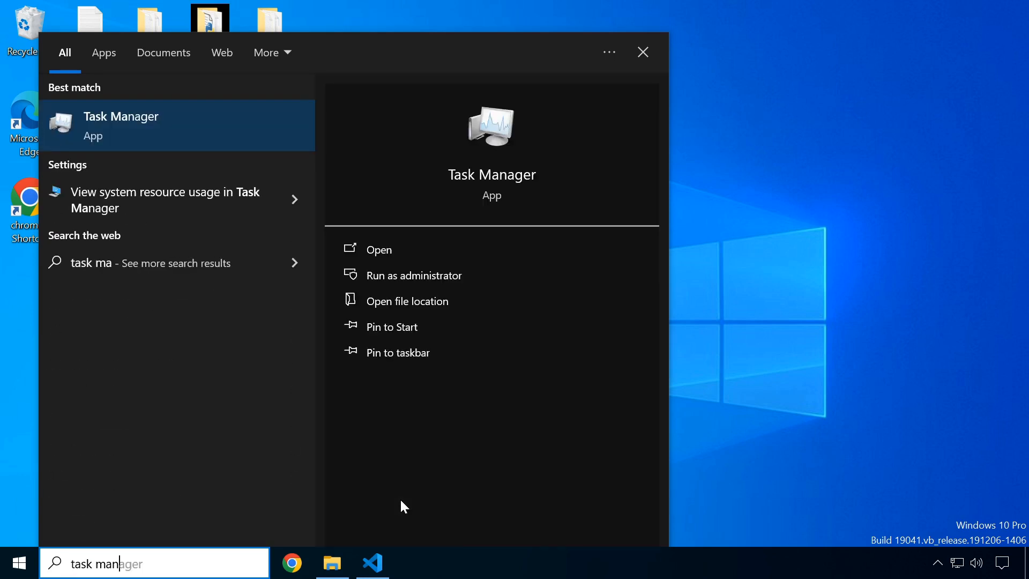
left_click(165, 136)
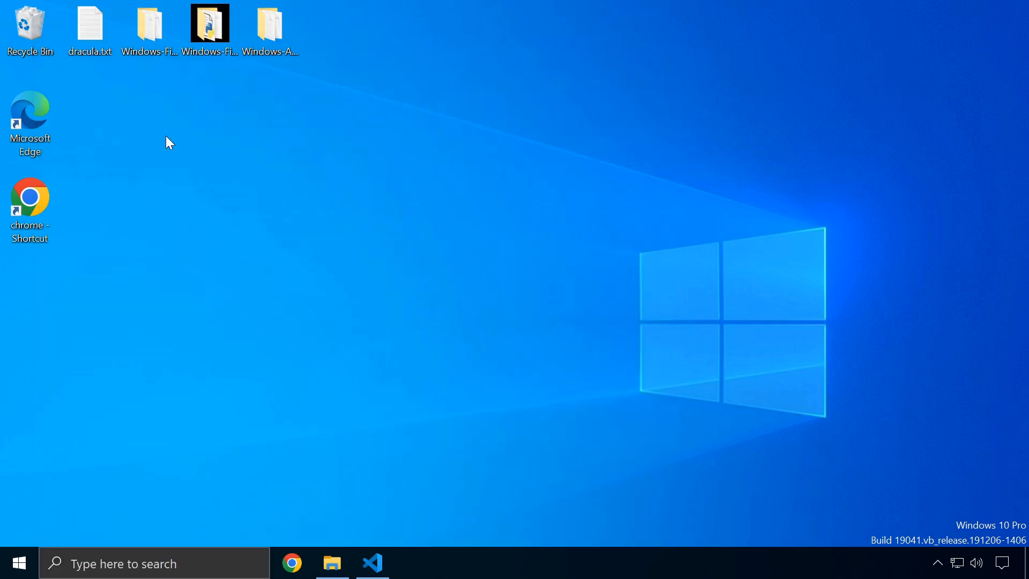
left_click_drag(358, 133, 371, 134)
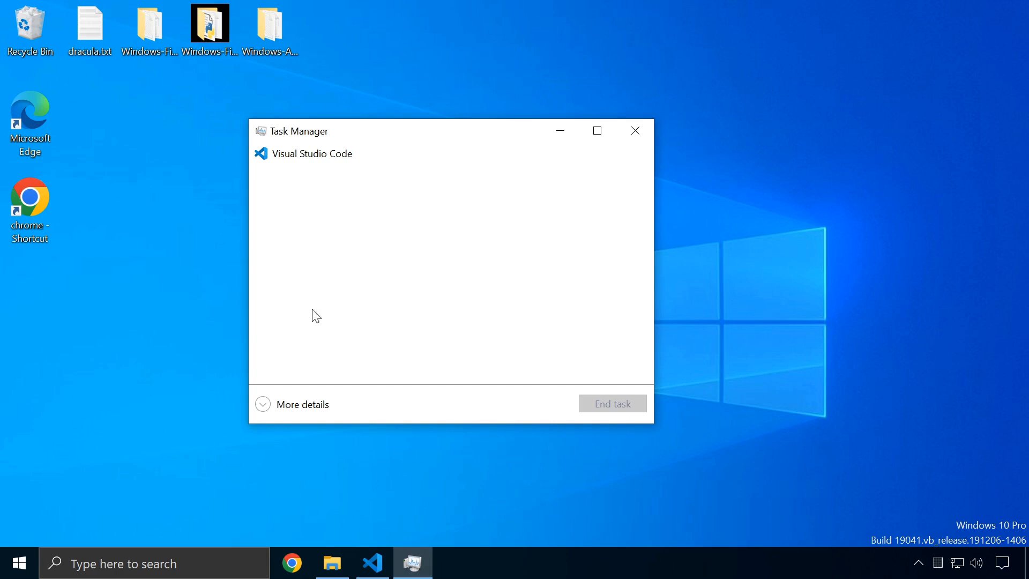
left_click(296, 409)
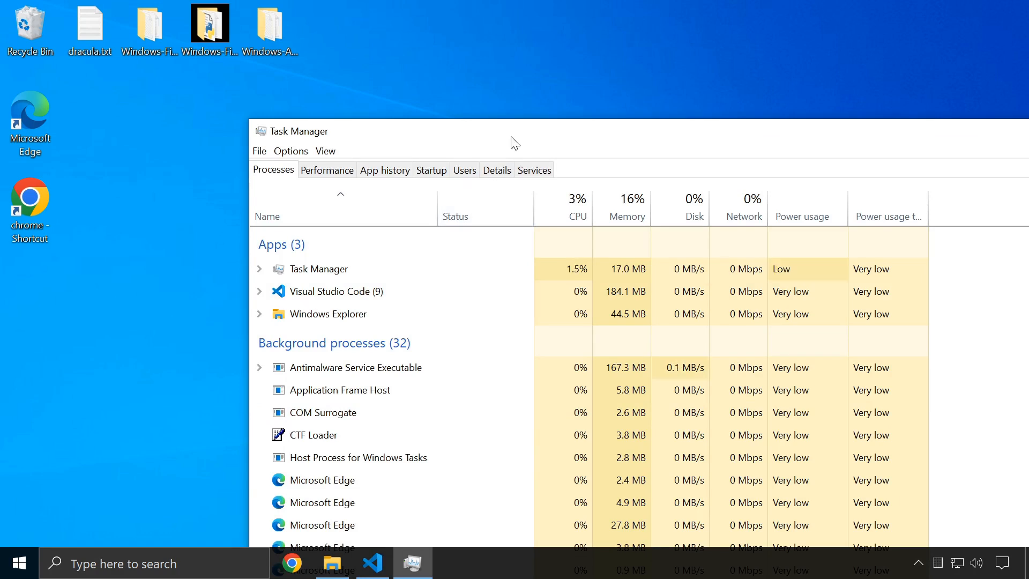
Maximize Task Manager and turn on Options > Always on top
left_click_drag(514, 142, 328, 65)
double_click(327, 65)
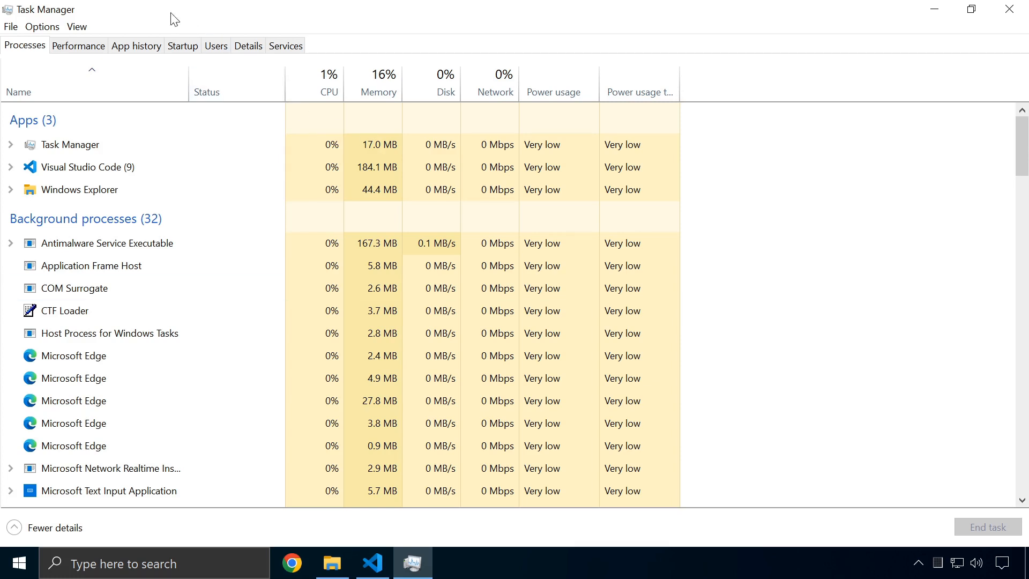
left_click(11, 30)
mouse_move(76, 30)
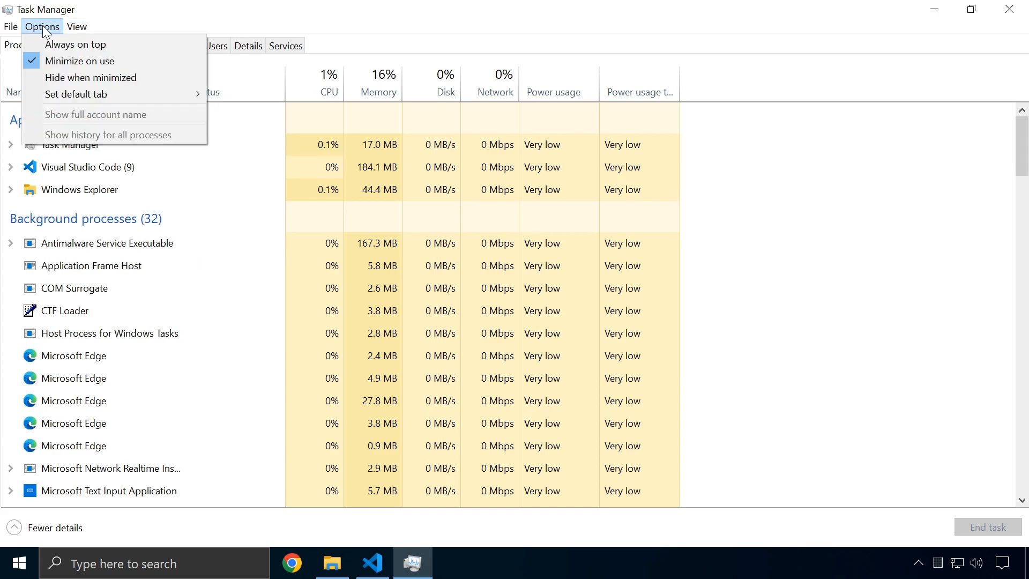
left_click(53, 43)
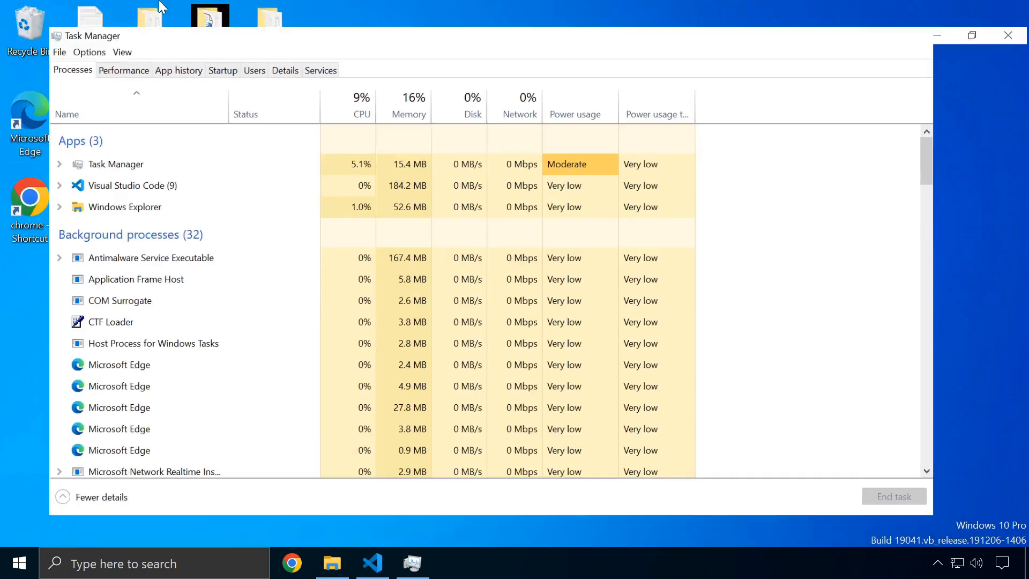
double_click(263, 39)
left_click(43, 27)
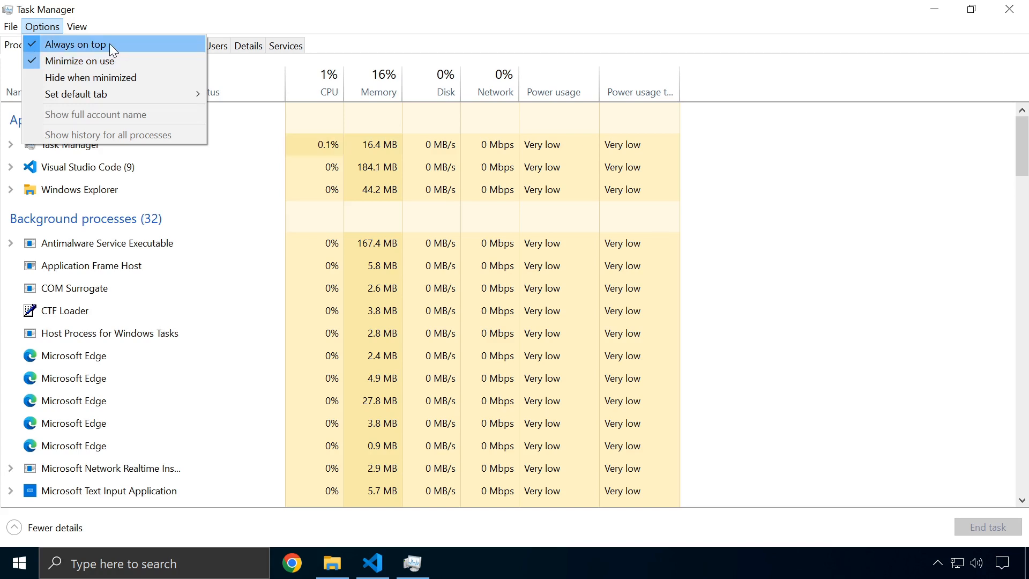
left_click(769, 147)
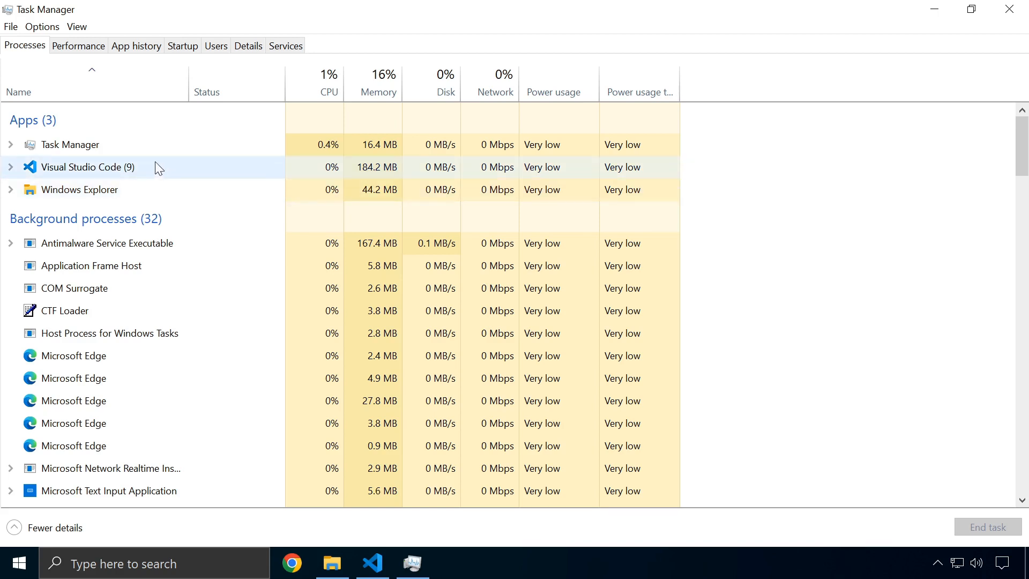
Minimize Task Manager, maximize Visual Studio Code, then bring Task Manager back in front
left_click(373, 562)
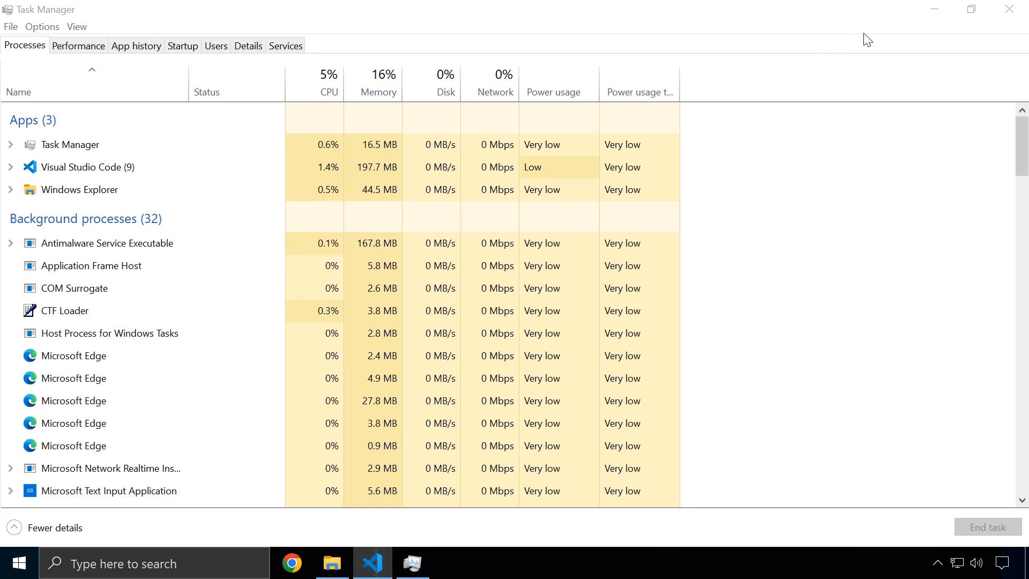
left_click(933, 9)
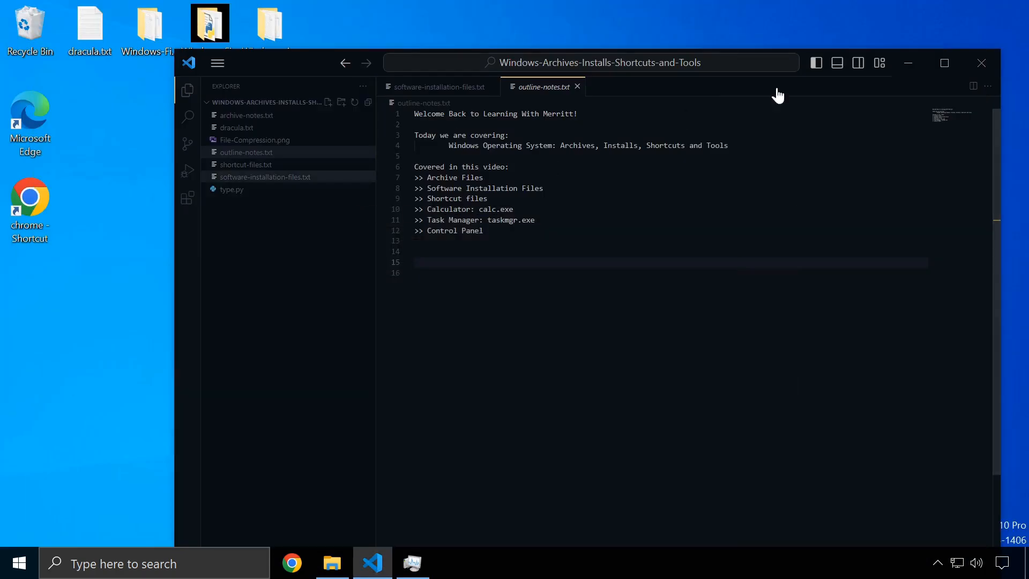
left_click(948, 62)
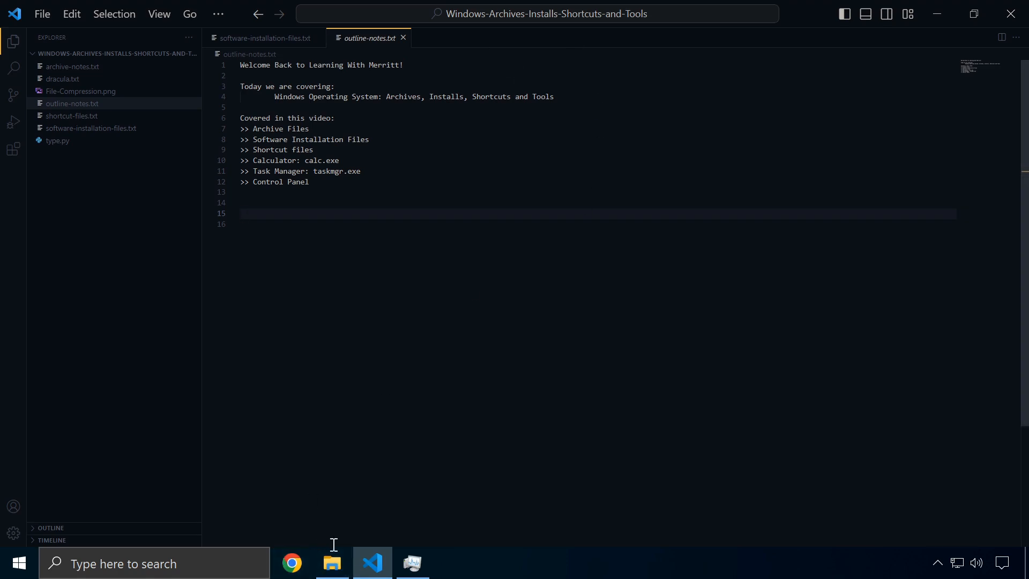
left_click(417, 569)
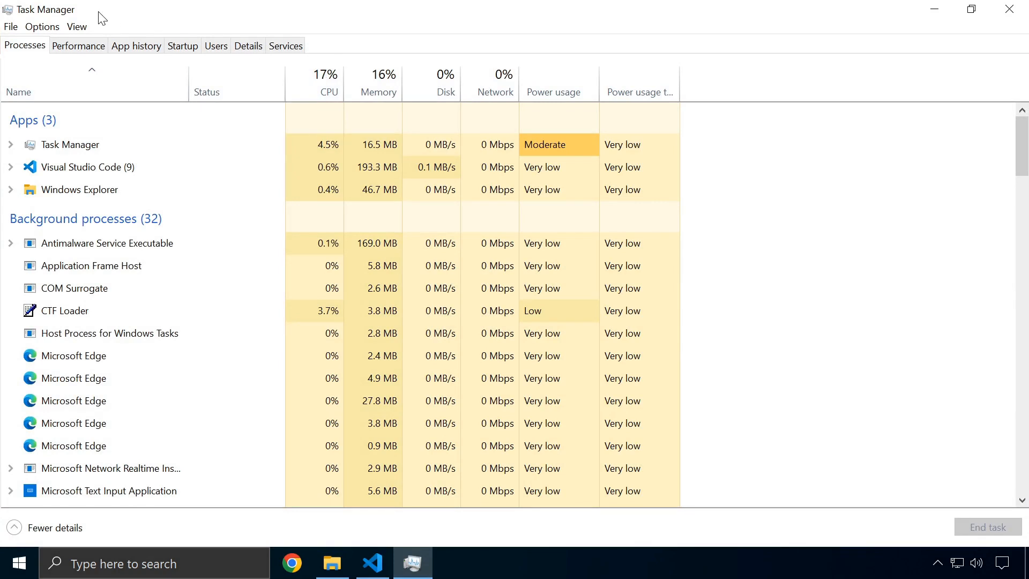
Re-snap the window full-screen and end the Visual Studio Code app
left_click_drag(216, 11, 243, 2)
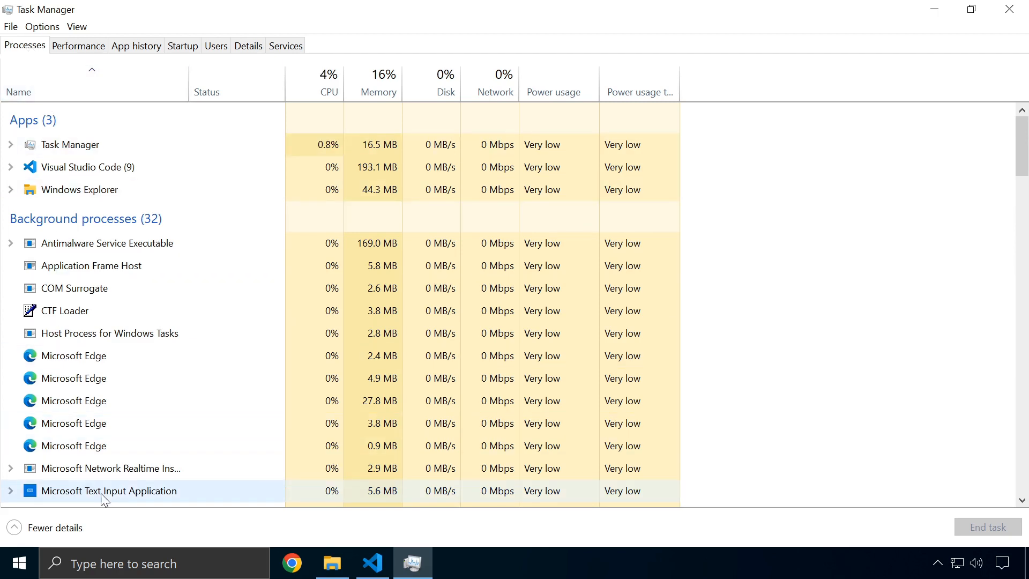
right_click(53, 355)
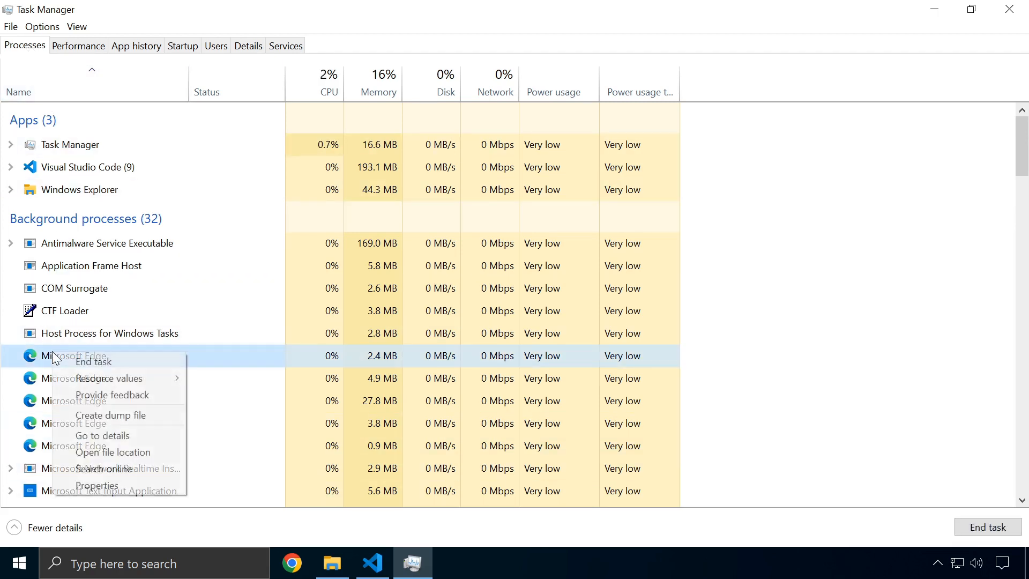
left_click(105, 359)
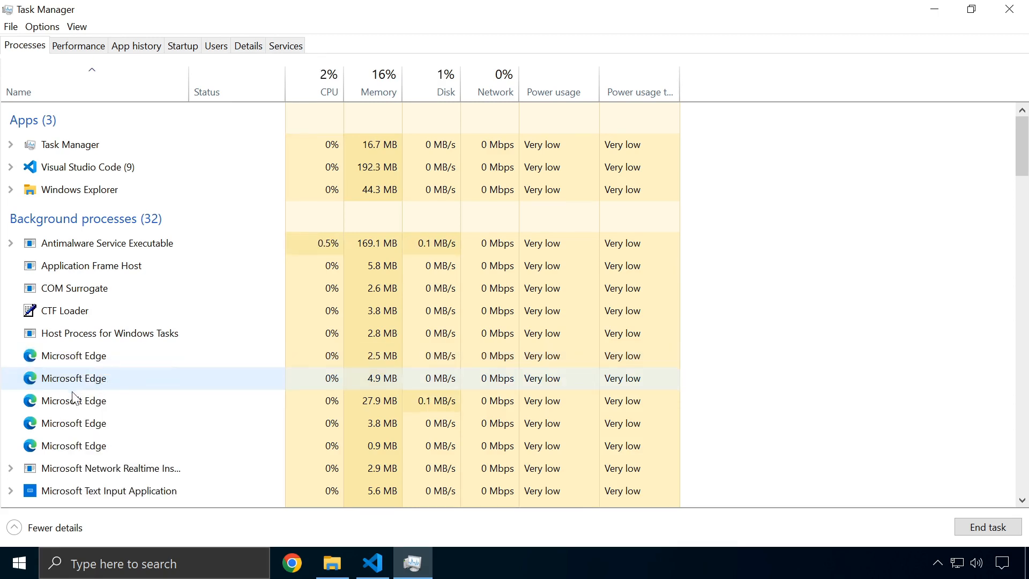
right_click(81, 356)
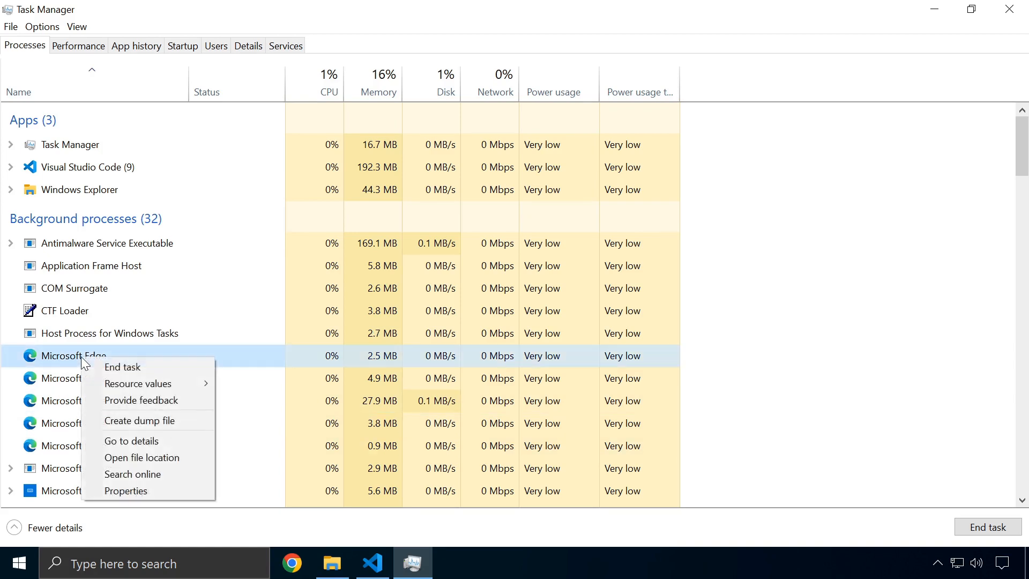
left_click(99, 367)
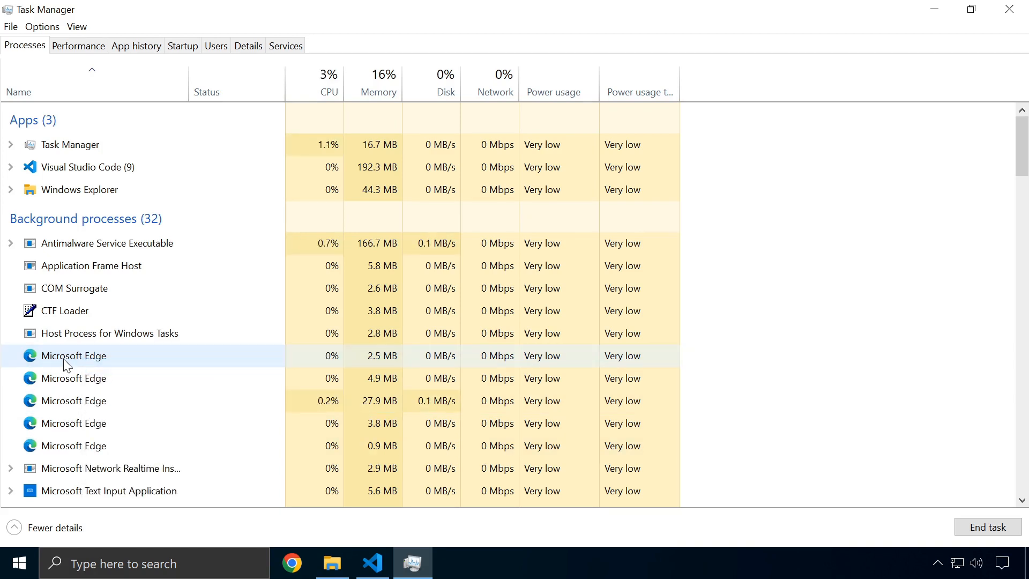
right_click(83, 357)
left_click(96, 367)
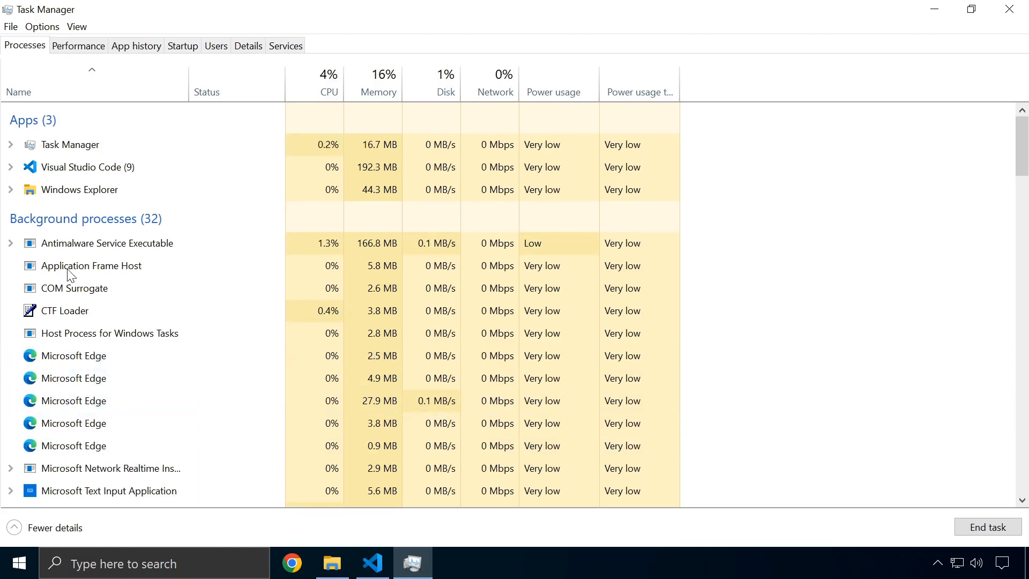
right_click(61, 166)
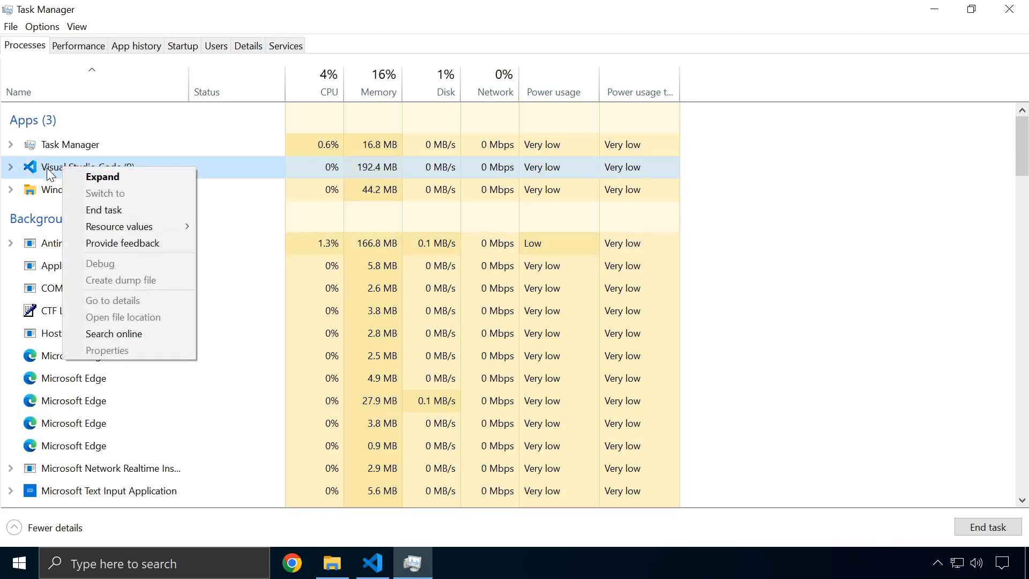
left_click(107, 209)
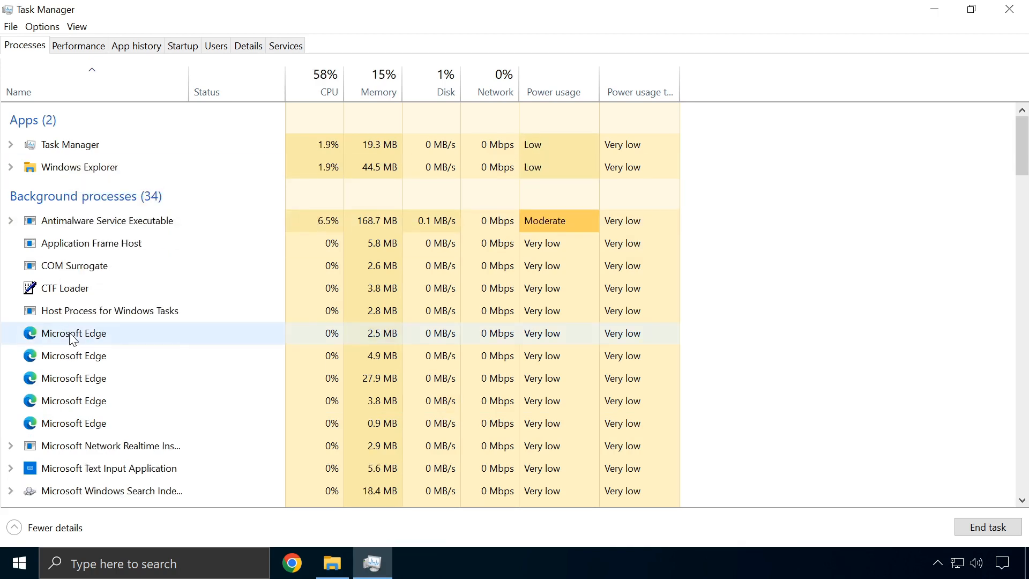
End several Microsoft Edge background processes, including the 4.9 MB one
right_click(108, 422)
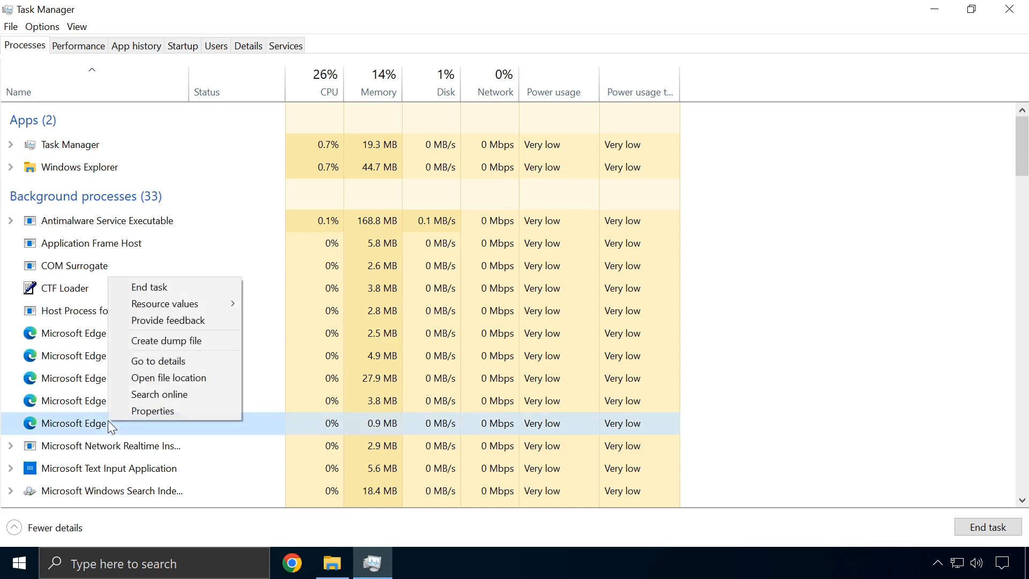
left_click(169, 288)
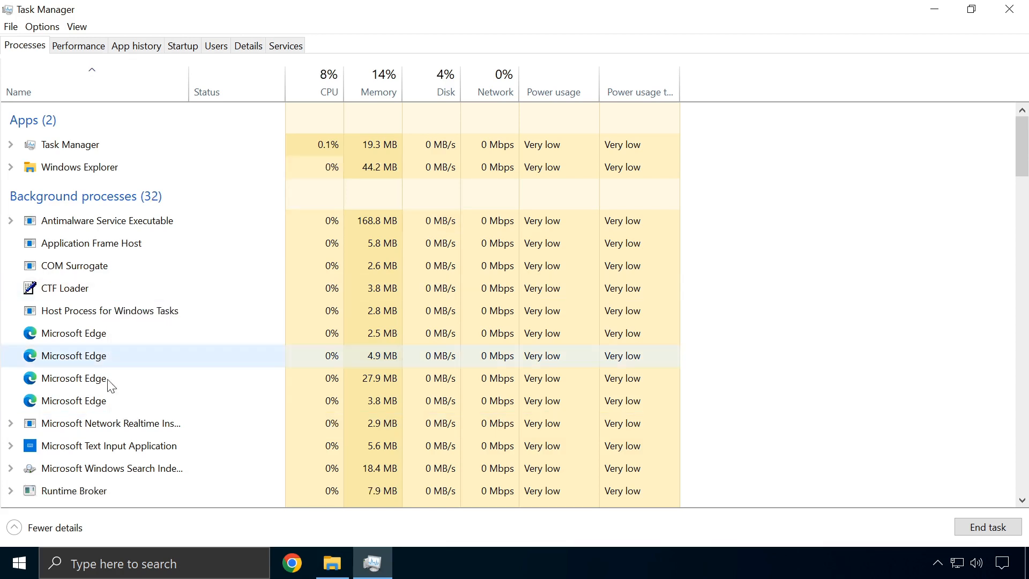
right_click(112, 400)
left_click(130, 403)
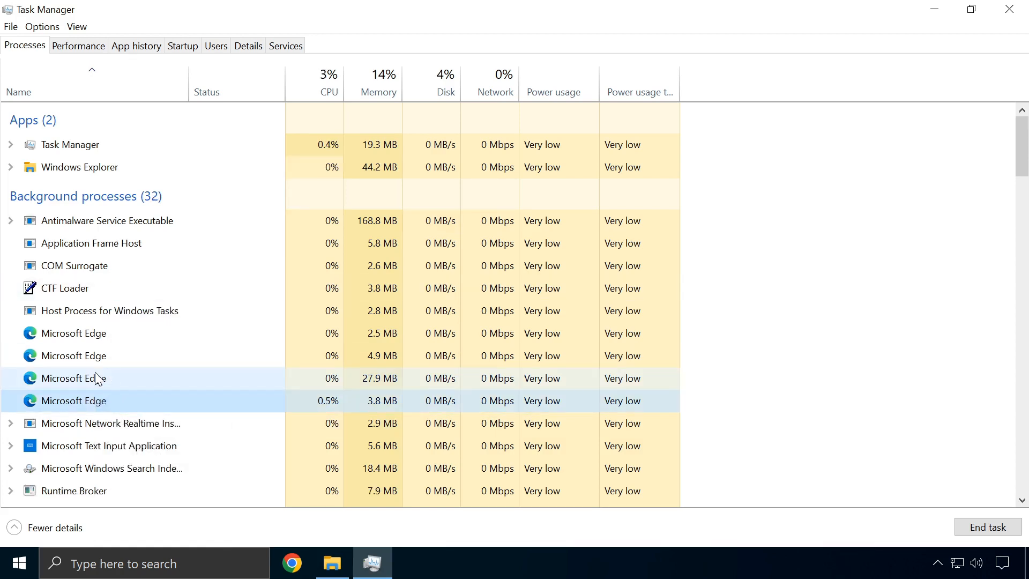
right_click(96, 374)
left_click(125, 382)
right_click(106, 364)
left_click(124, 367)
right_click(100, 337)
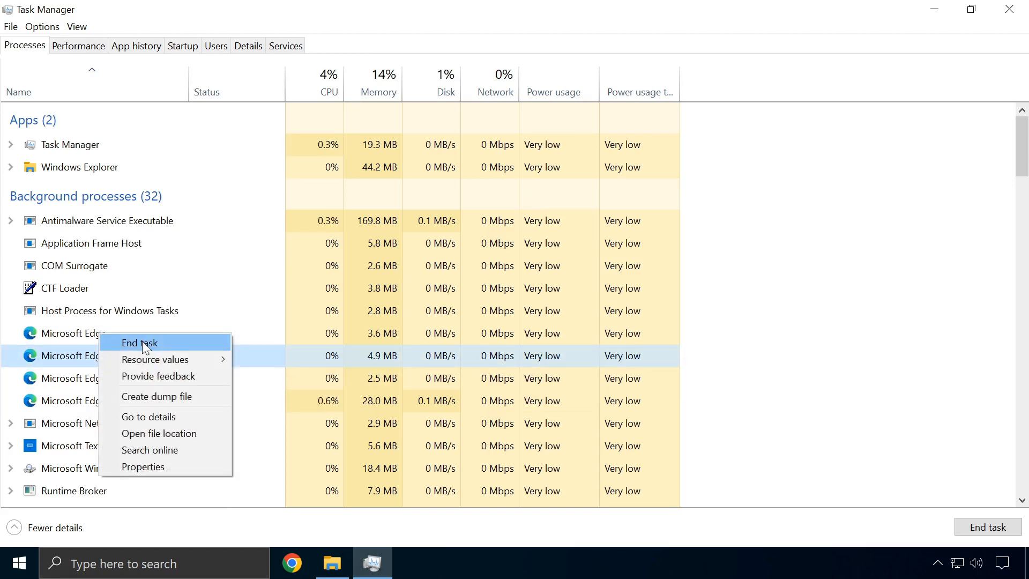
left_click(144, 346)
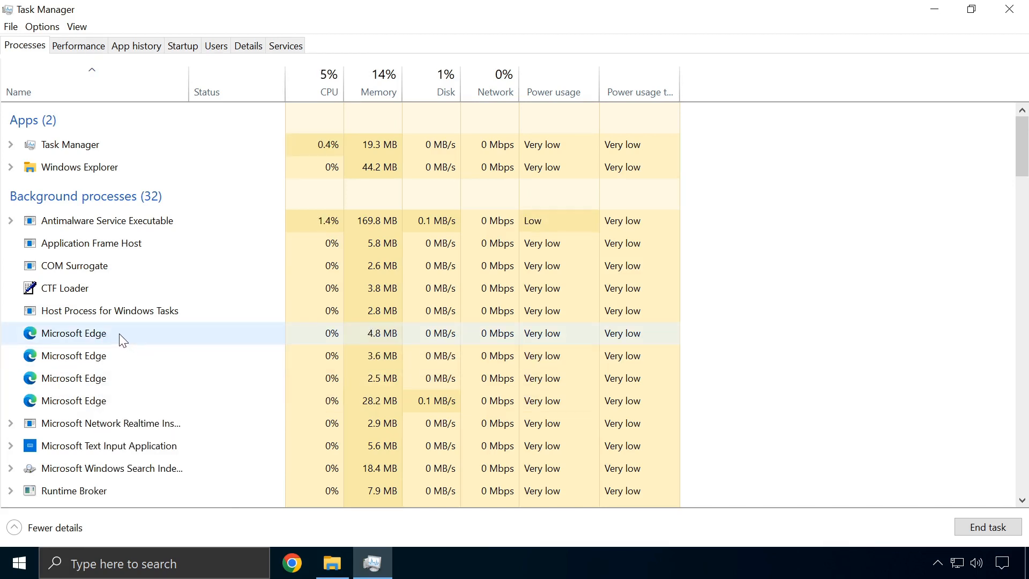
right_click(119, 334)
left_click(150, 347)
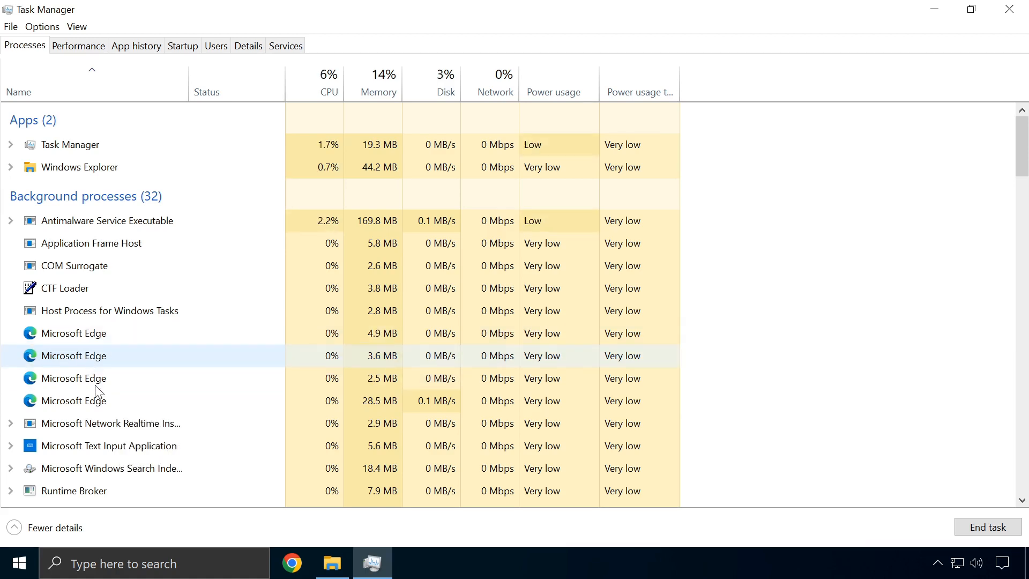
End the Skype process near the bottom of the Processes list, then return to the top
scroll(107, 375, "down", 1)
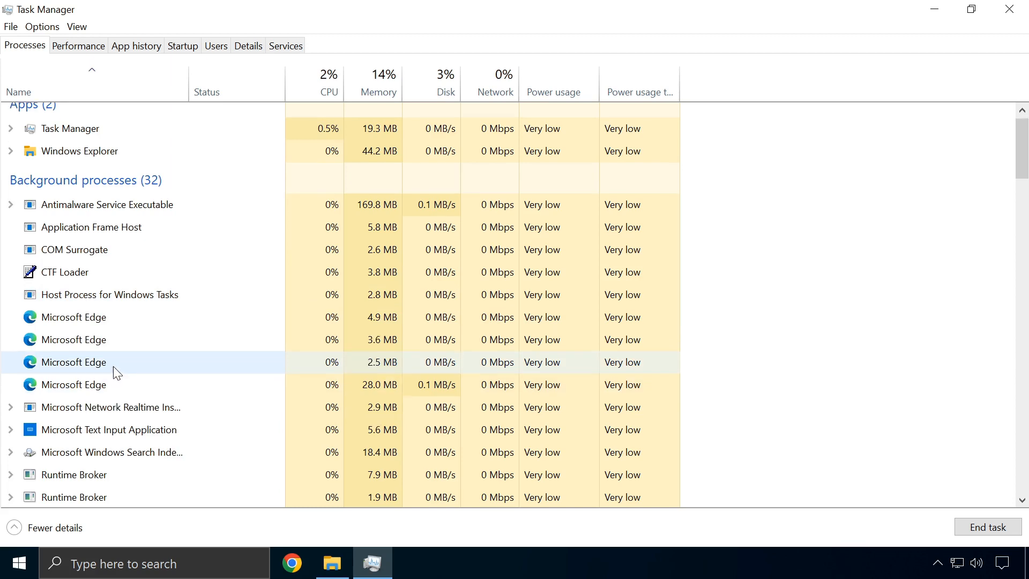
scroll(114, 365, "down", 2)
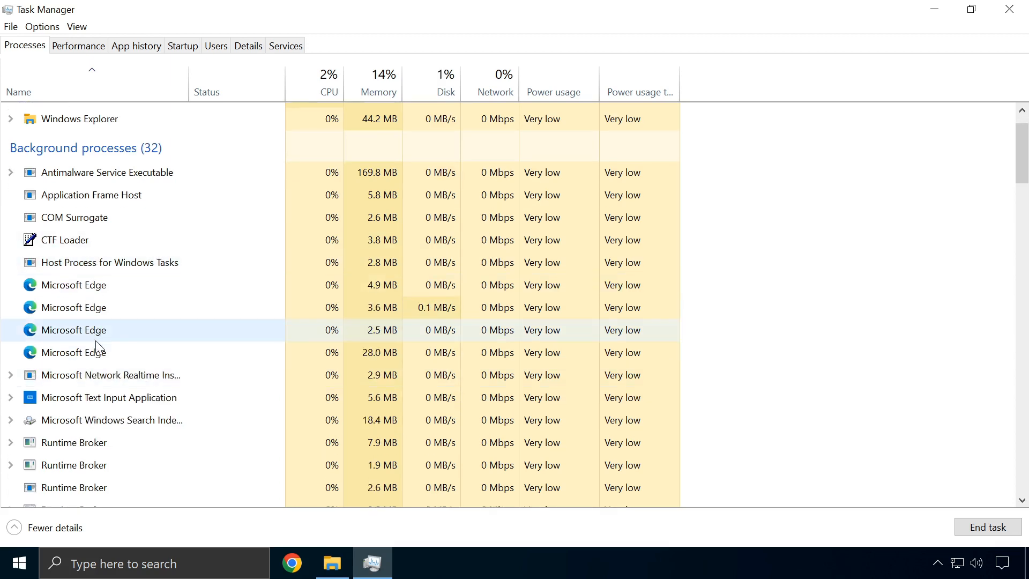
scroll(91, 354, "down", 3)
scroll(85, 363, "down", 3)
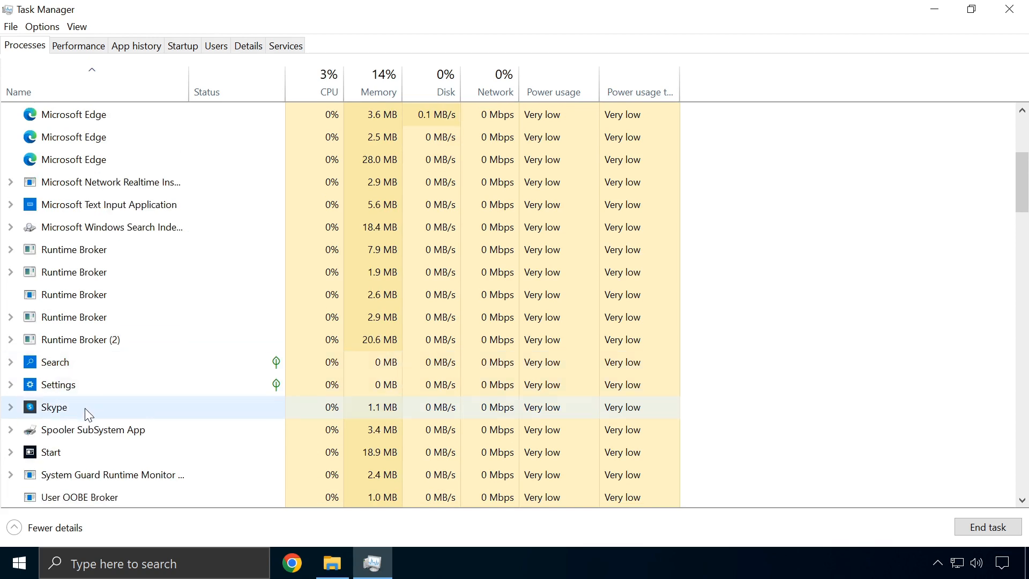
right_click(60, 411)
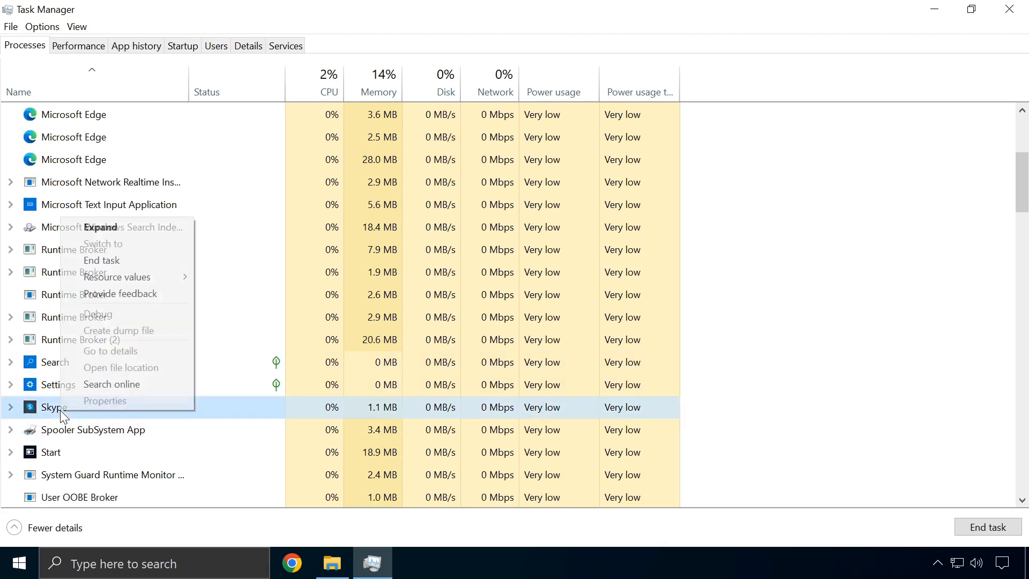
left_click(95, 259)
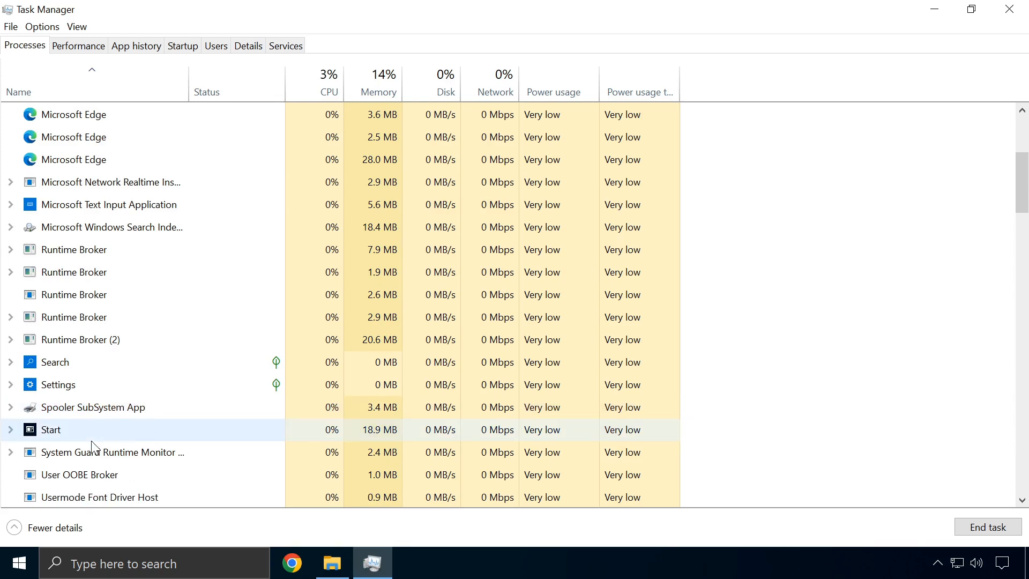
scroll(89, 437, "up", 4)
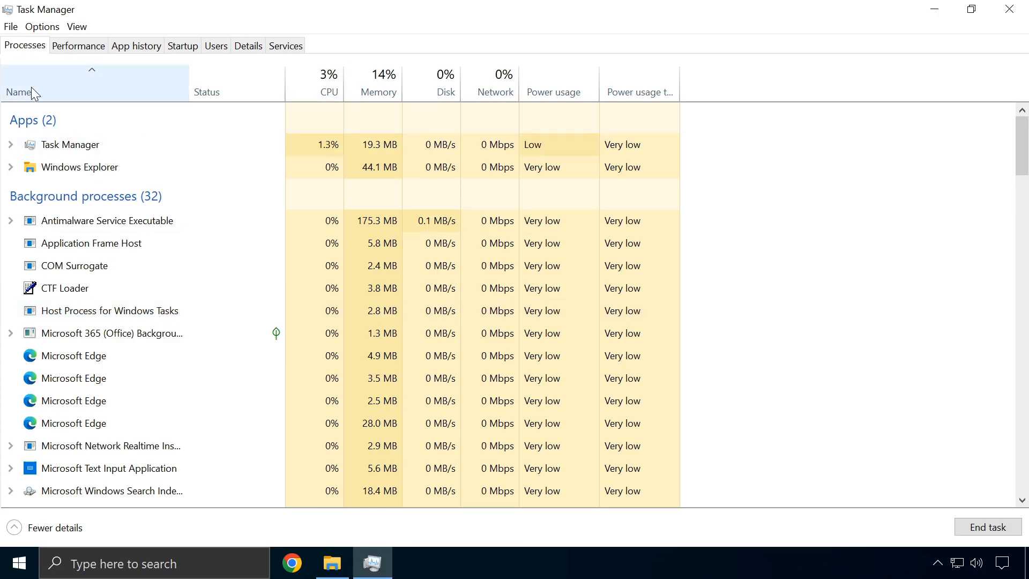
left_click(92, 101)
left_click(201, 85)
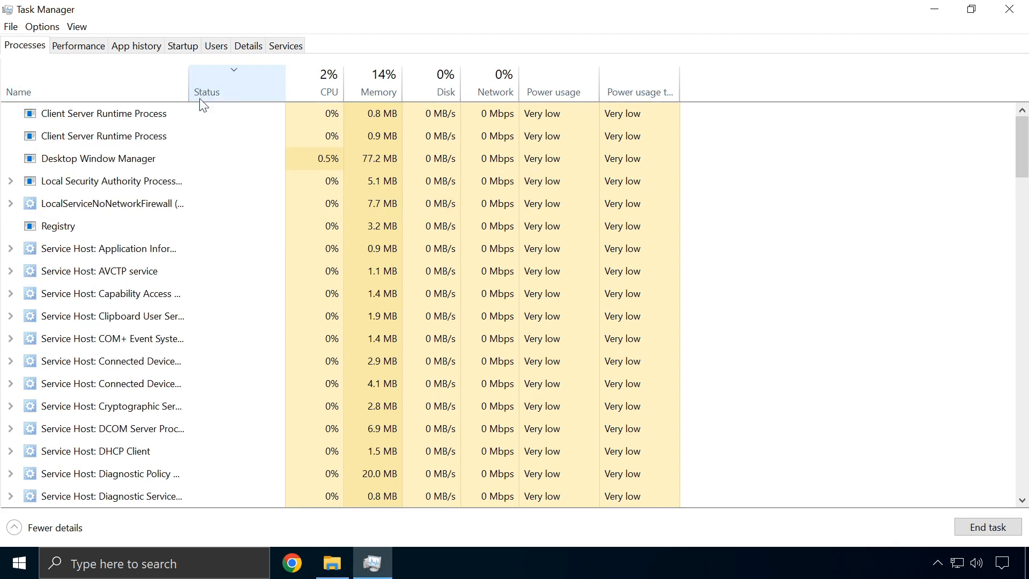
left_click(335, 96)
left_click(378, 89)
left_click(444, 88)
left_click(495, 89)
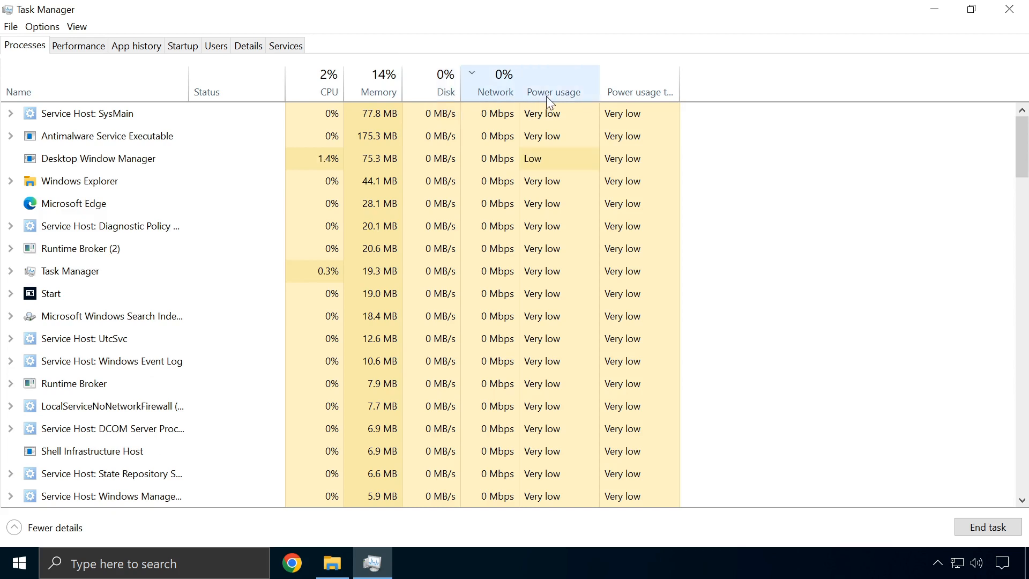
left_click(552, 92)
left_click(631, 83)
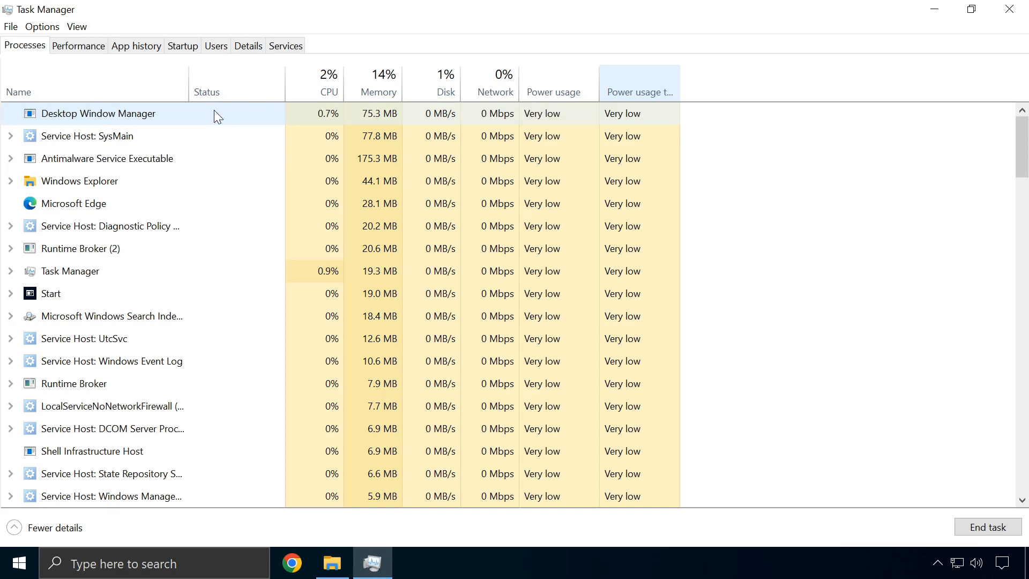
left_click(97, 95)
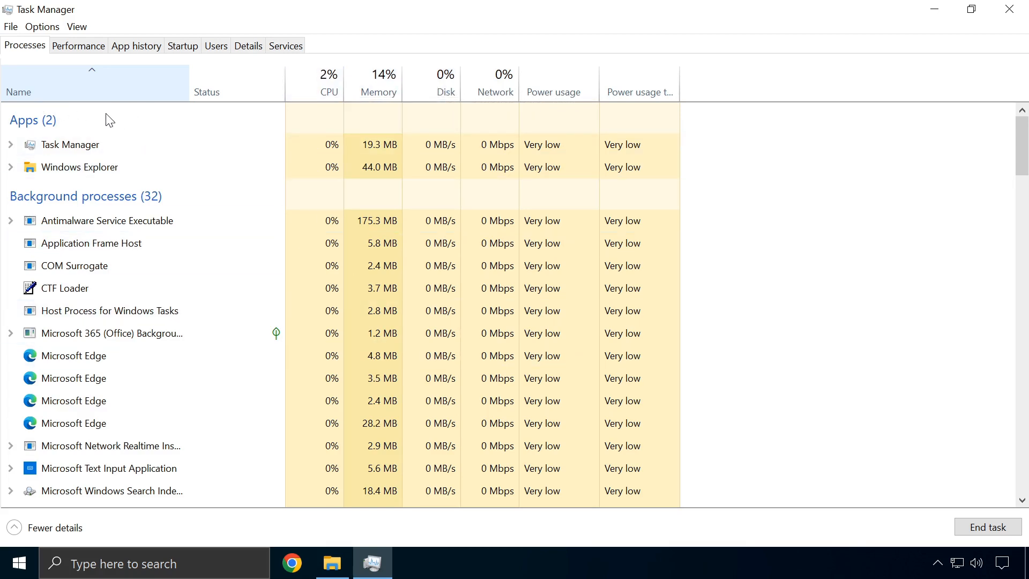
scroll(62, 188, "down", 1)
scroll(38, 161, "up", 1)
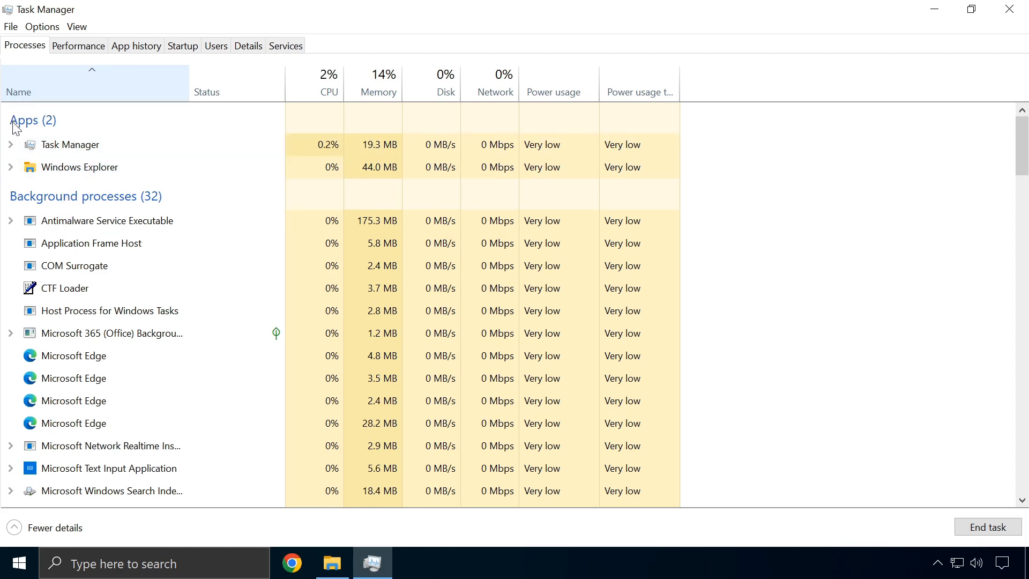
scroll(108, 209, "down", 3)
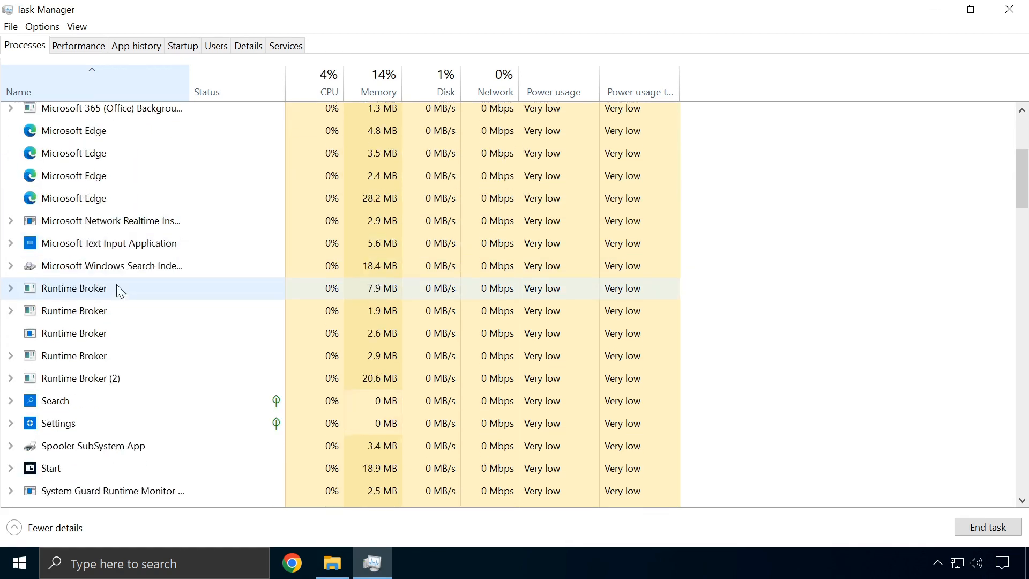
scroll(119, 290, "down", 5)
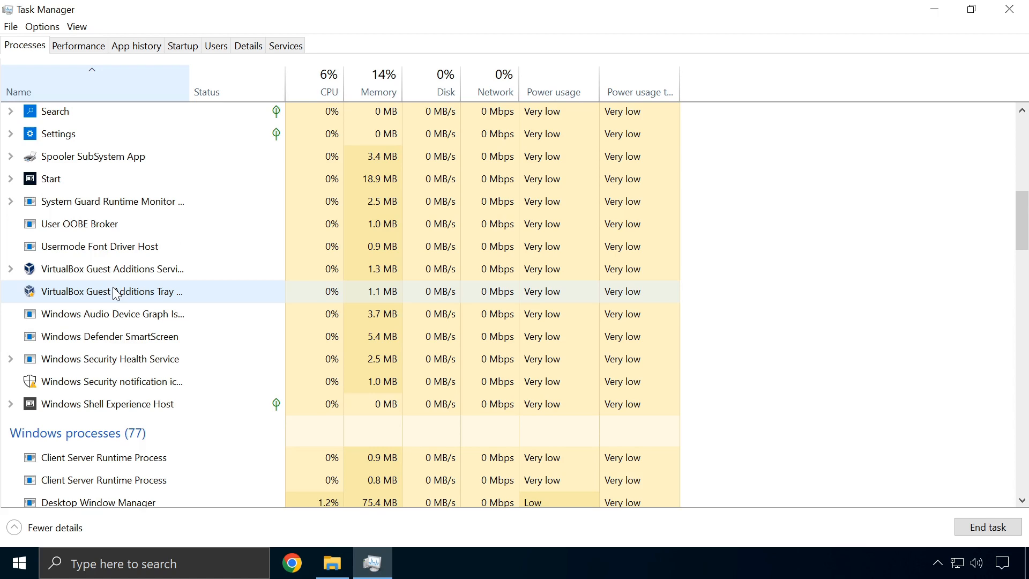
scroll(114, 293, "up", 6)
scroll(115, 291, "up", 3)
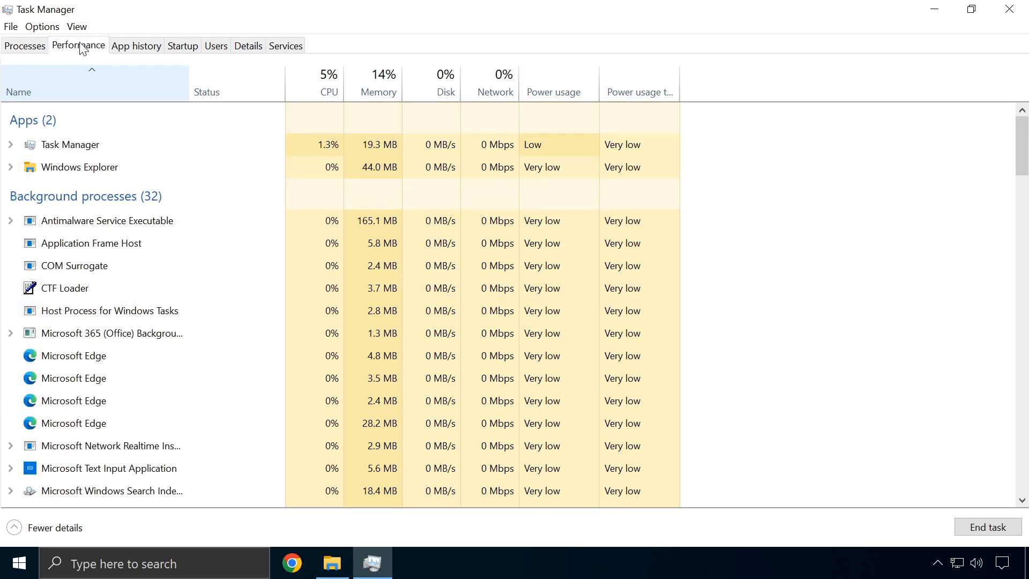
On the Performance tab, review the CPU and Memory pages, then show Disk 0 (C:)
left_click(81, 47)
left_click(107, 85)
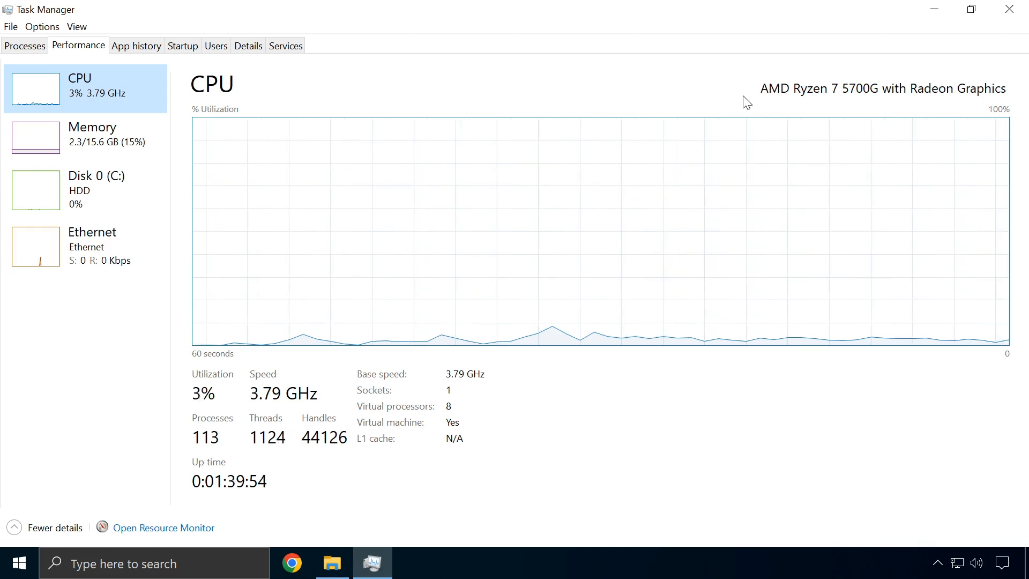
left_click(104, 151)
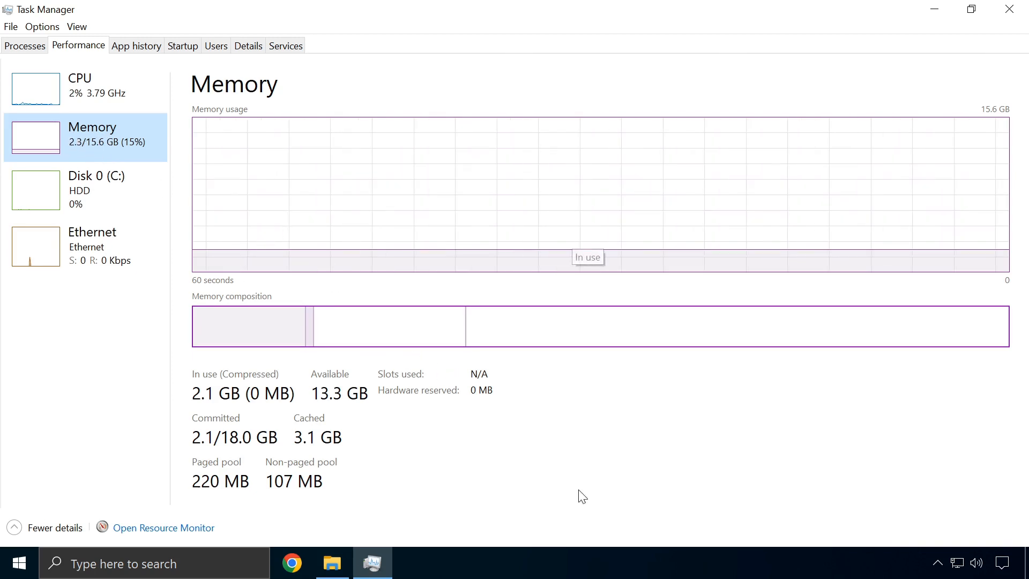
left_click(93, 200)
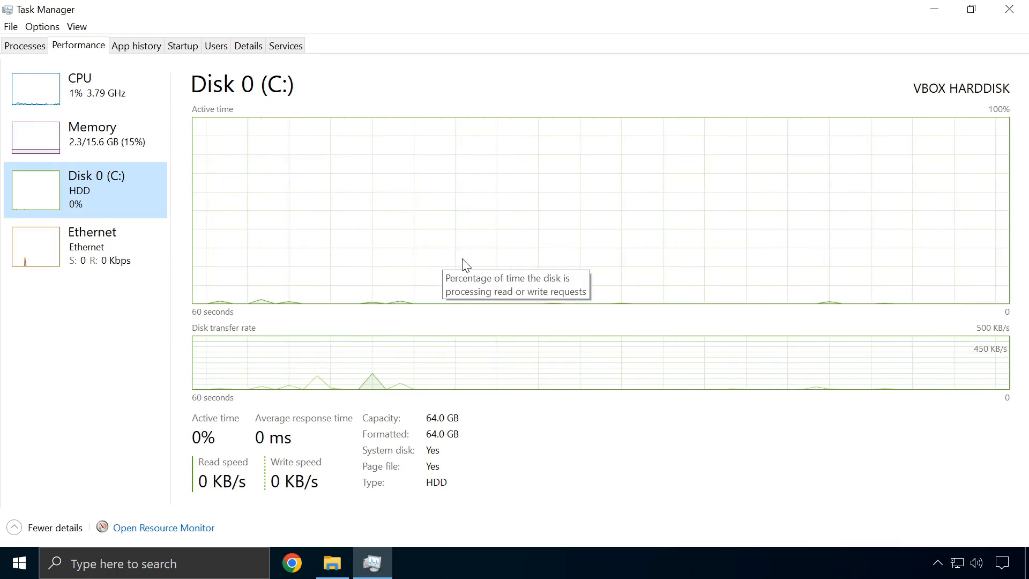
Show the Ethernet page and toggle the compact graph summary view on and off
left_click(58, 237)
double_click(58, 236)
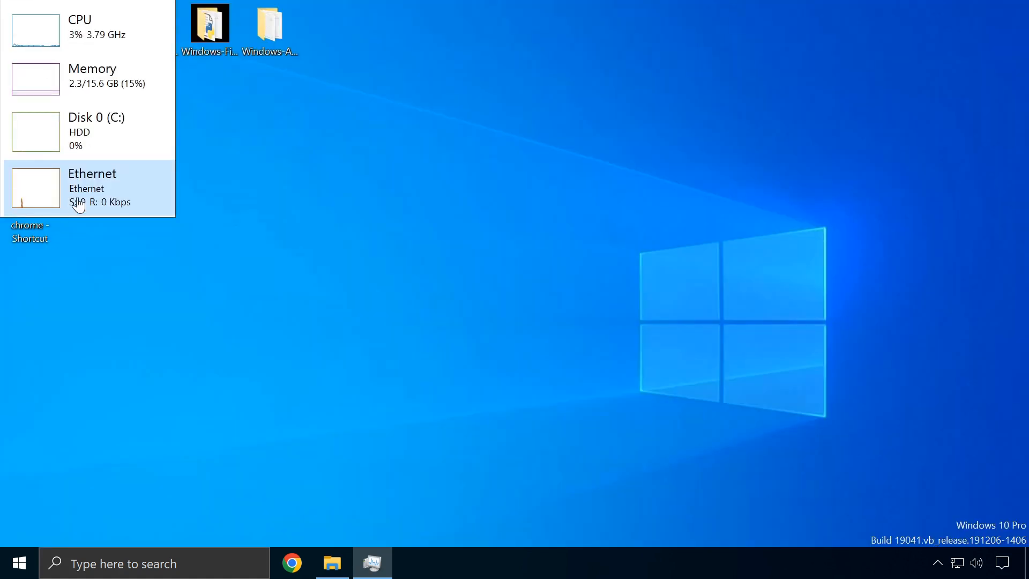
right_click(111, 190)
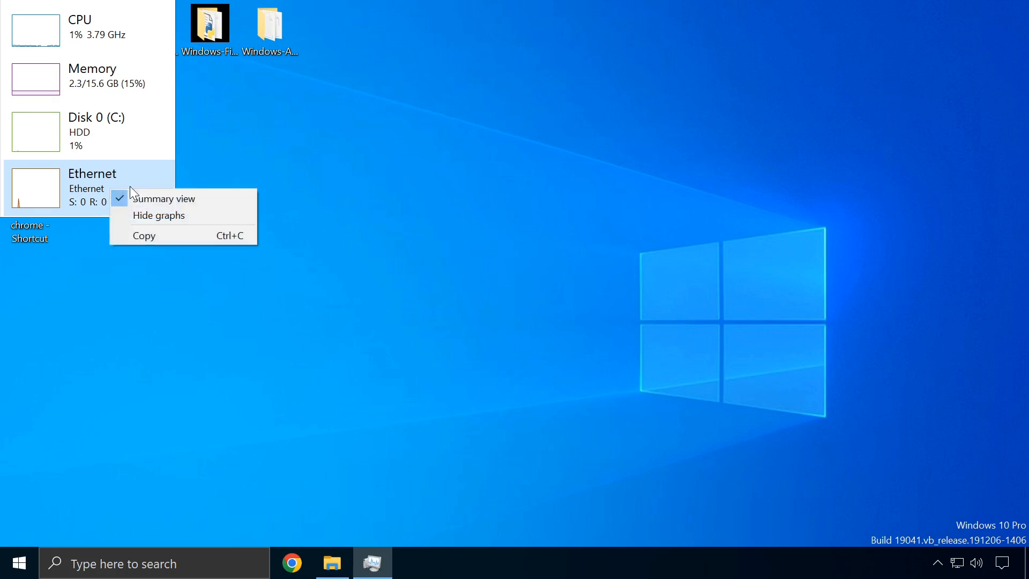
left_click(172, 198)
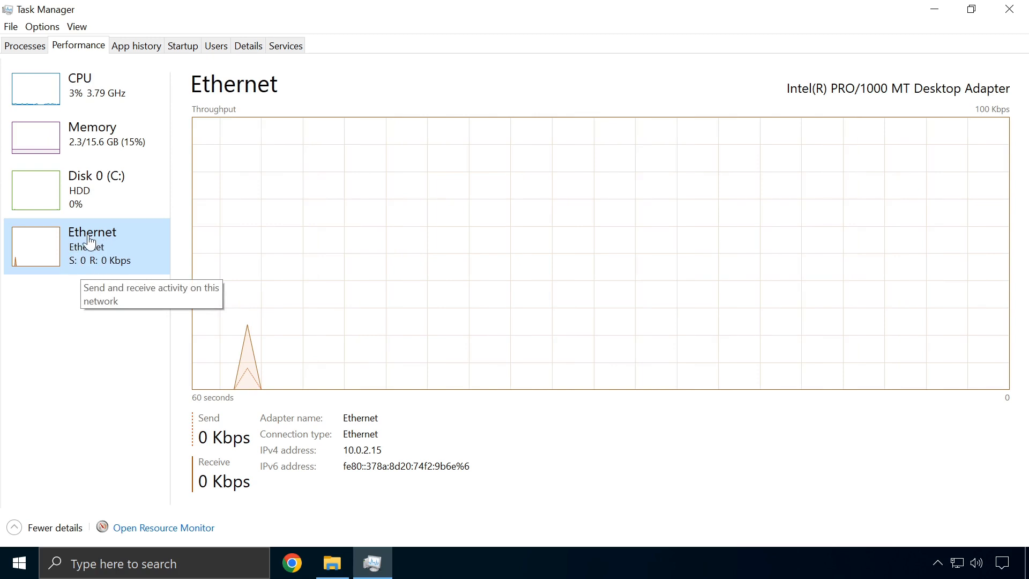
right_click(112, 91)
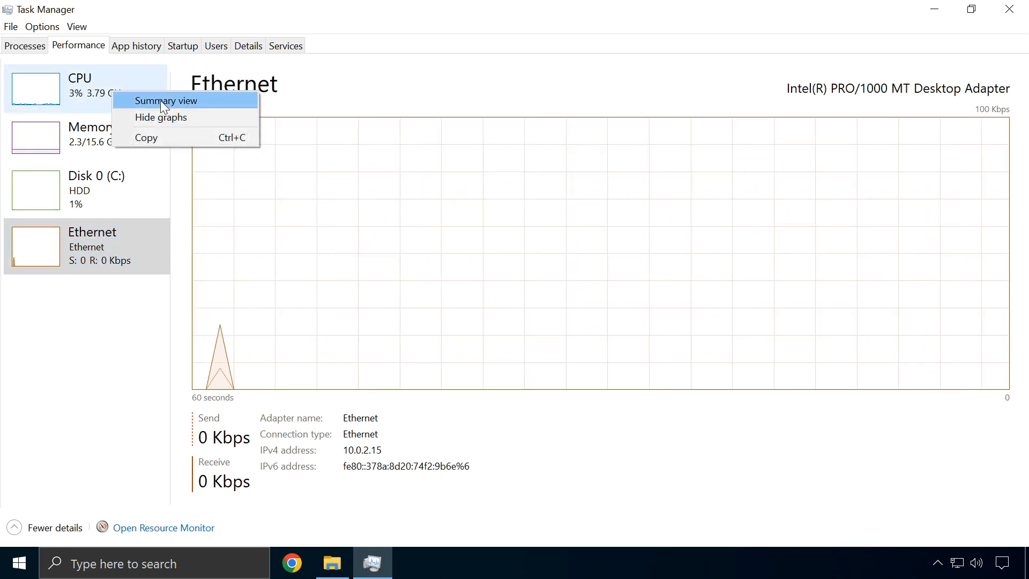
left_click(159, 101)
Restore the full performance window, return to Processes, then move to App history
right_click(87, 179)
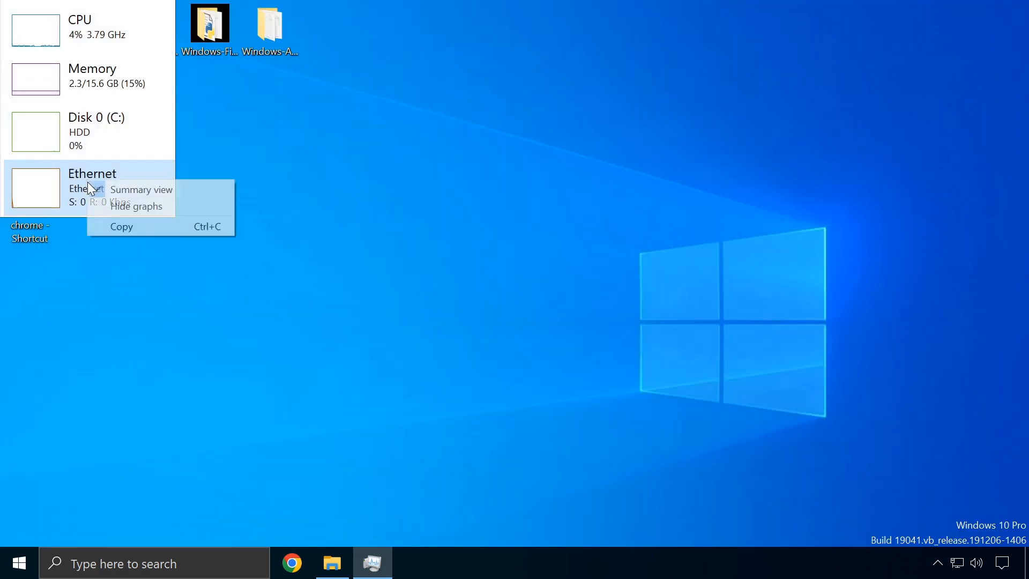
left_click(121, 191)
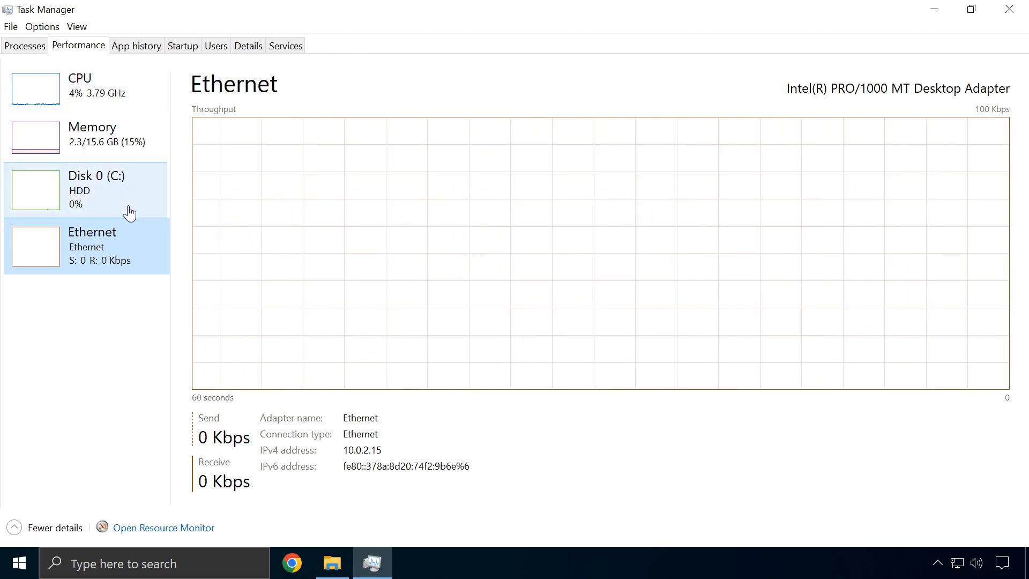
left_click(27, 46)
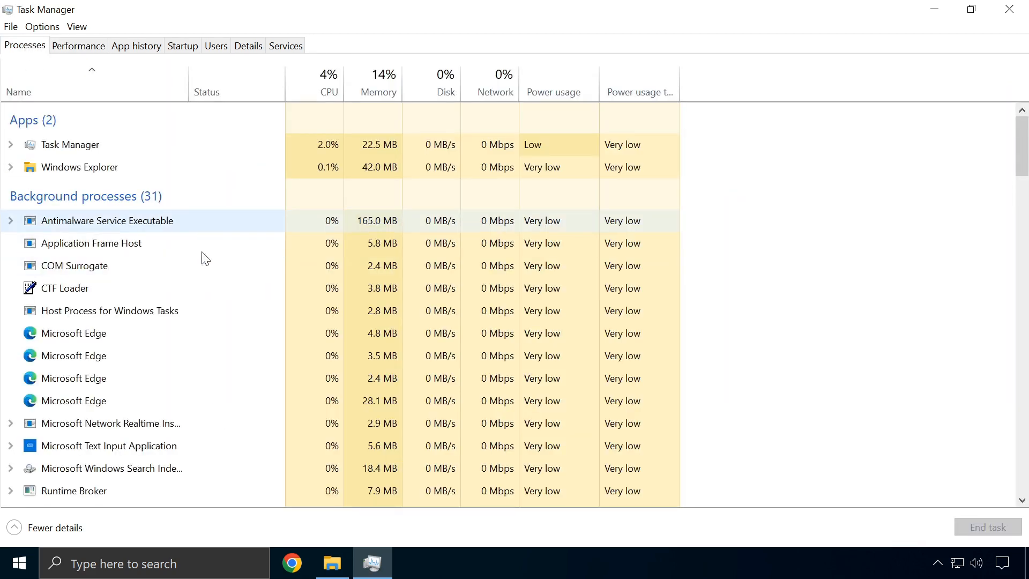
left_click(131, 47)
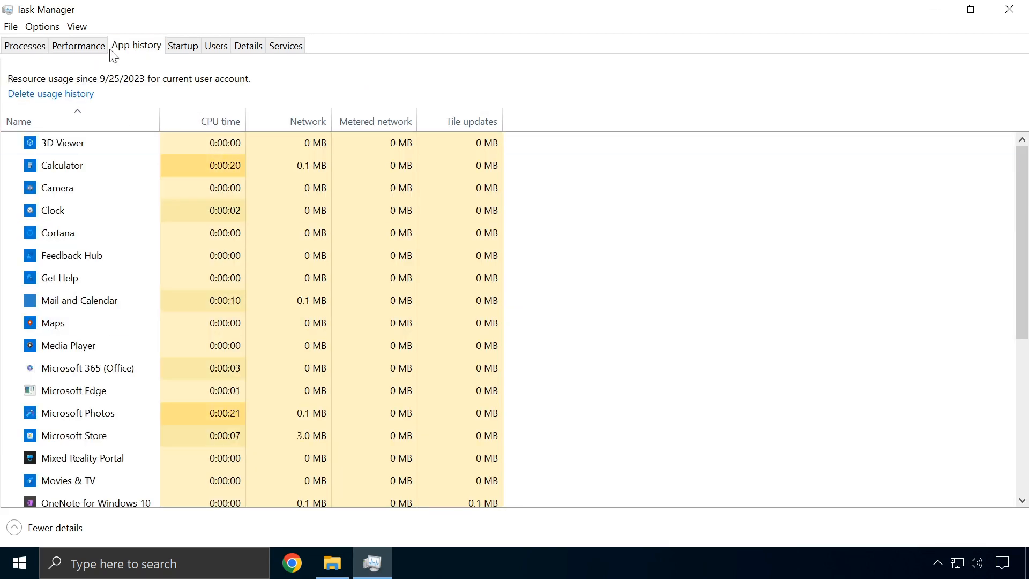
Browse the App history list, checking Solitaire & Casual Games and Sticky Notes, and select Phone Link
scroll(83, 155, "down", 5)
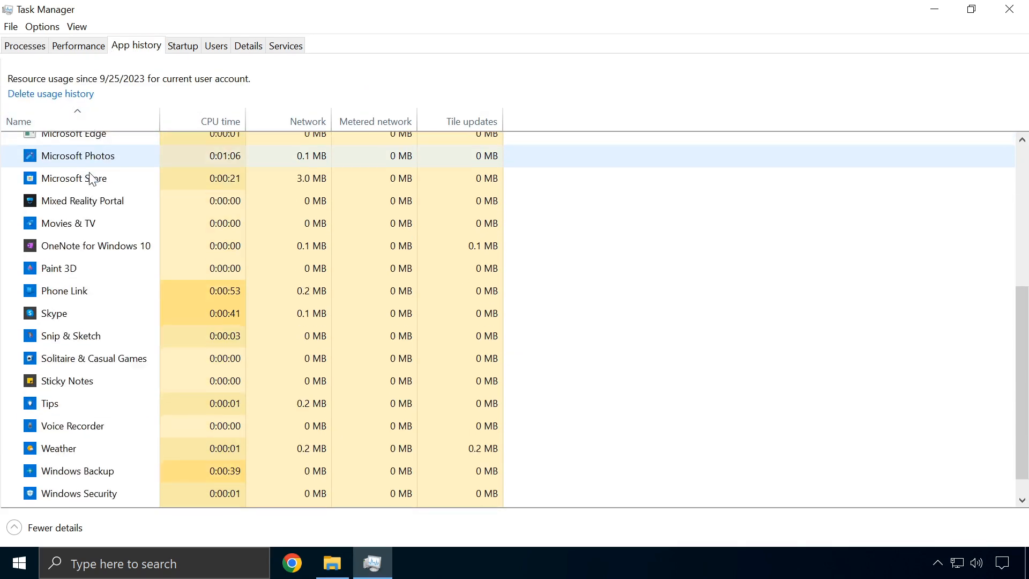
scroll(101, 421, "up", 1)
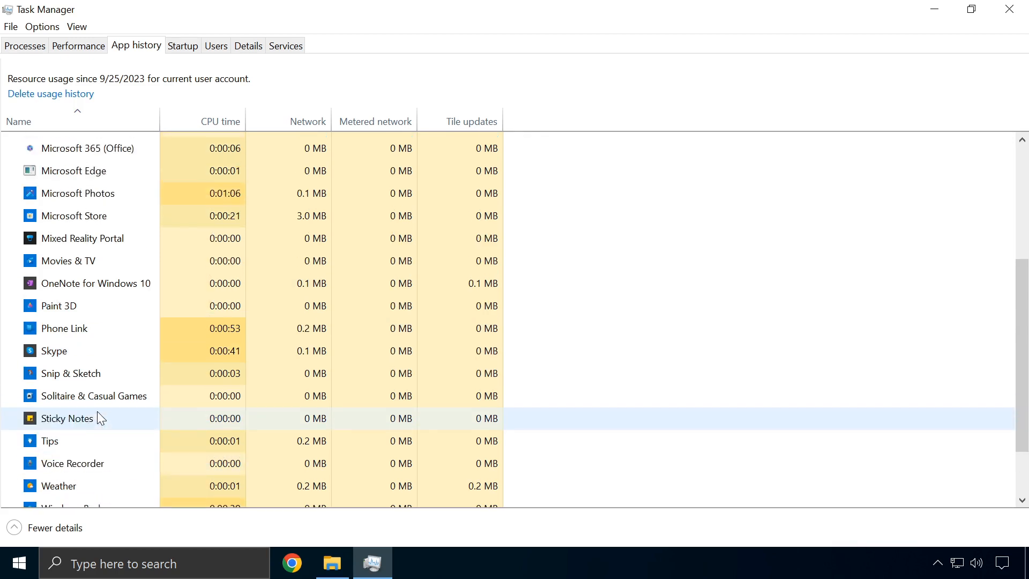
scroll(98, 412, "up", 1)
scroll(115, 361, "down", 1)
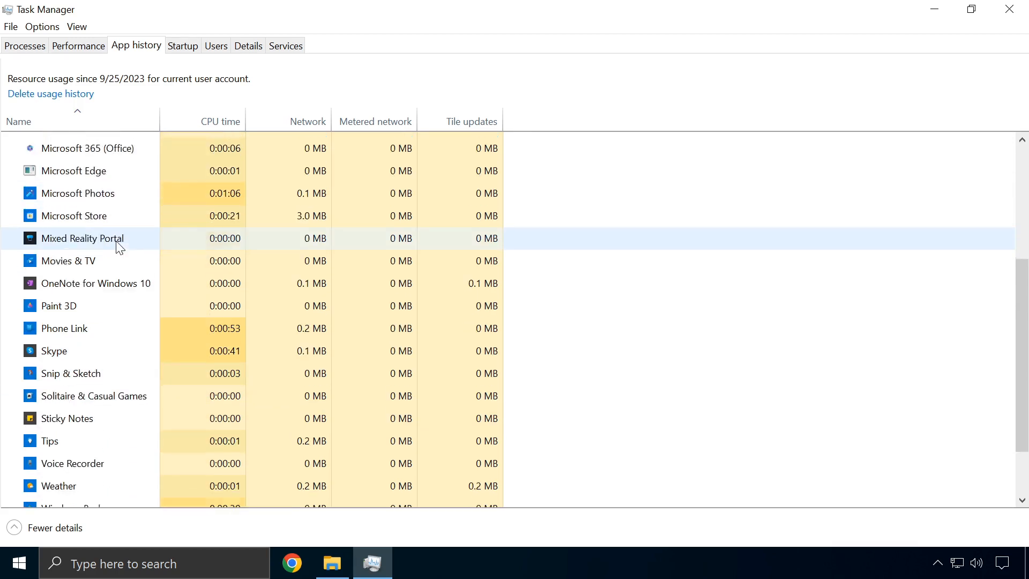
scroll(102, 343, "down", 1)
right_click(83, 333)
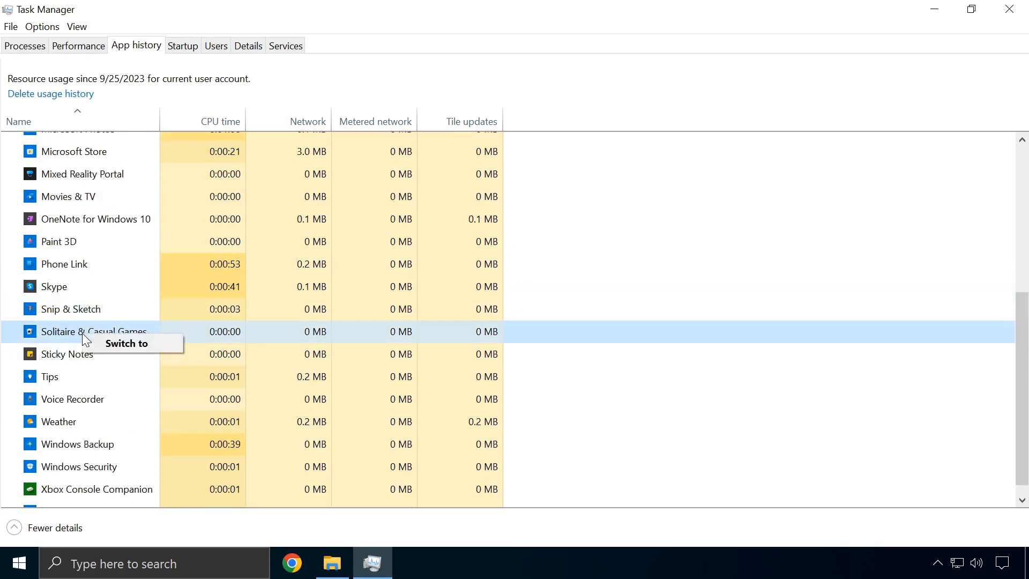
right_click(53, 361)
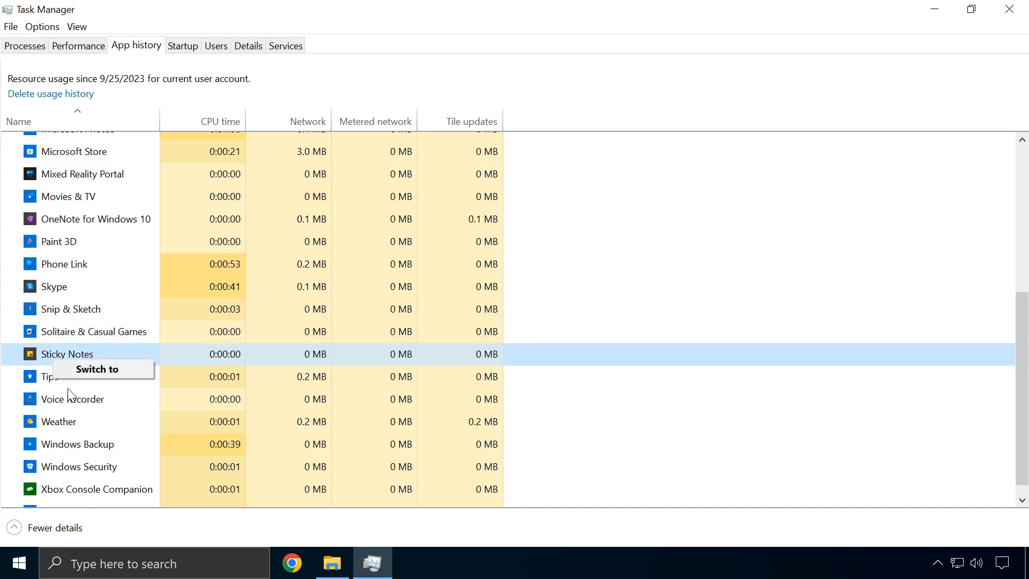
left_click(677, 262)
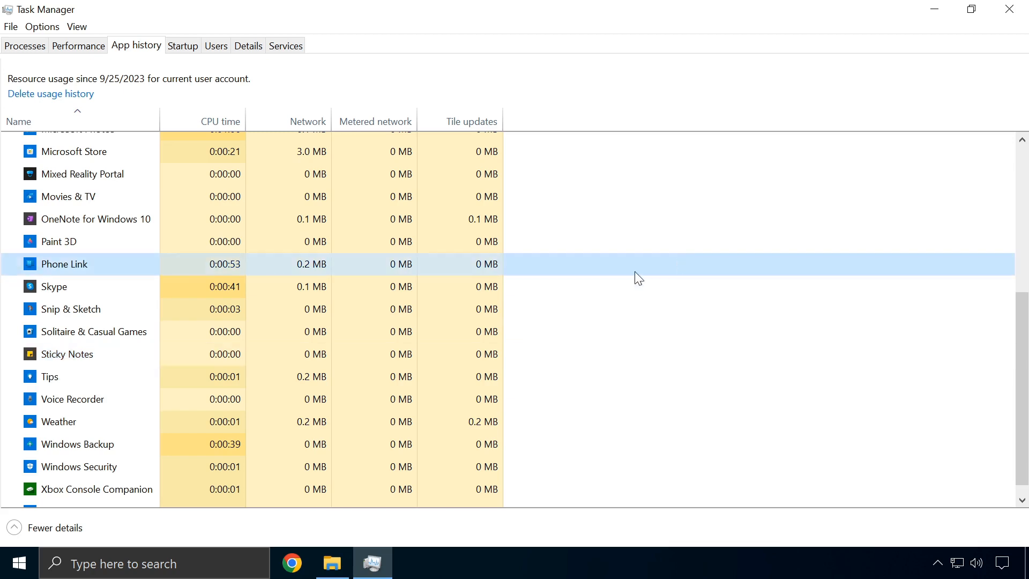
scroll(82, 246, "up", 4)
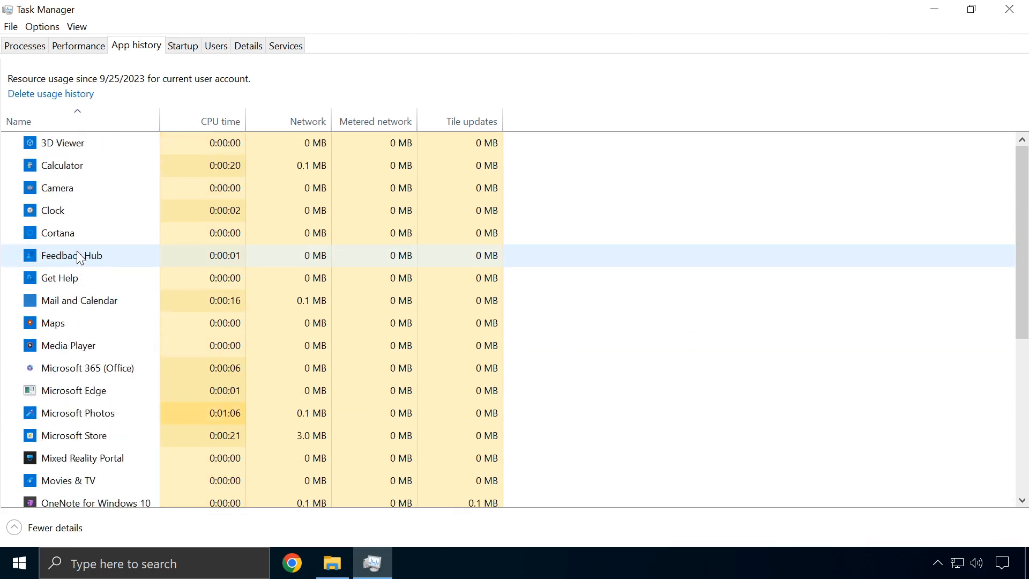
Sort by Network, Metered network and Tile updates, ending on CPU time, then show Startup apps
left_click(213, 121)
left_click(316, 122)
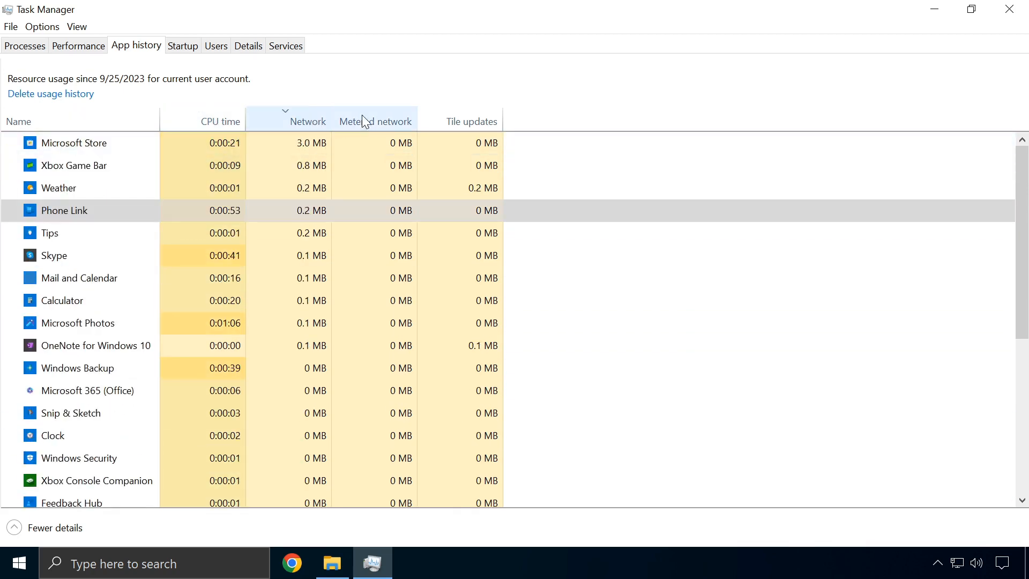
left_click(362, 119)
left_click(436, 127)
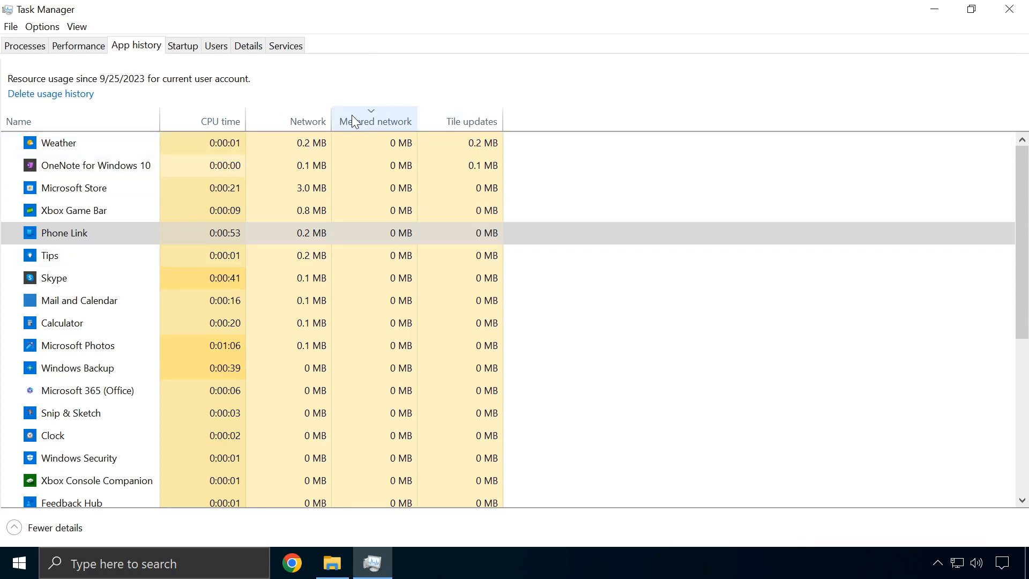
left_click(301, 119)
left_click(215, 120)
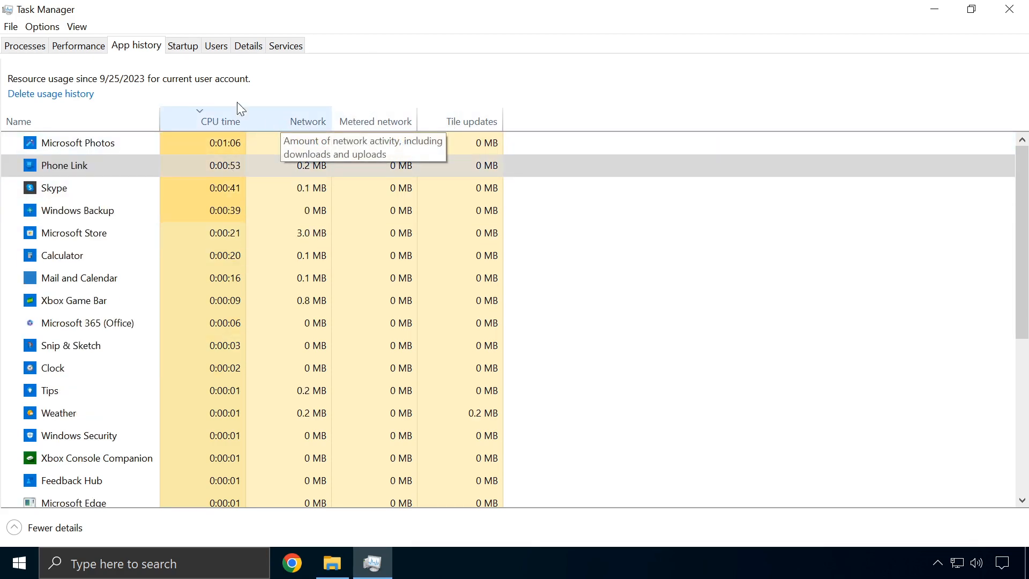
left_click(186, 49)
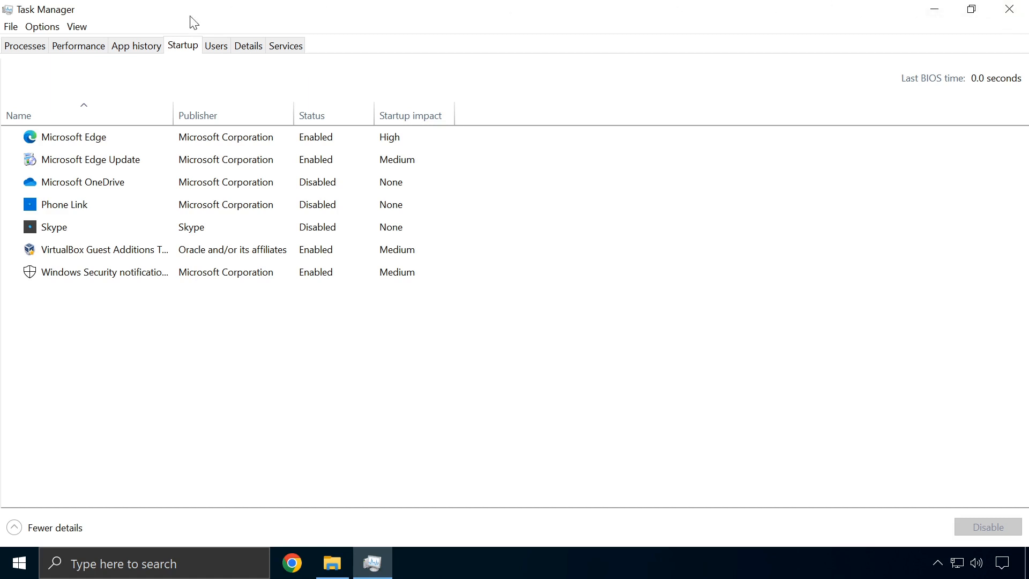
Disable Microsoft Edge at startup and switch to the Users tab
right_click(89, 137)
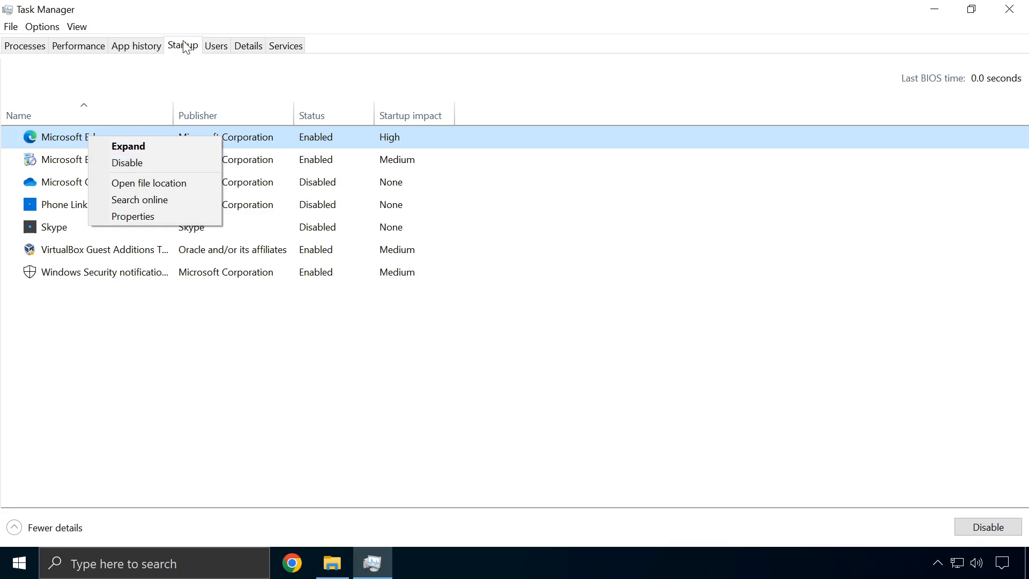
left_click(127, 163)
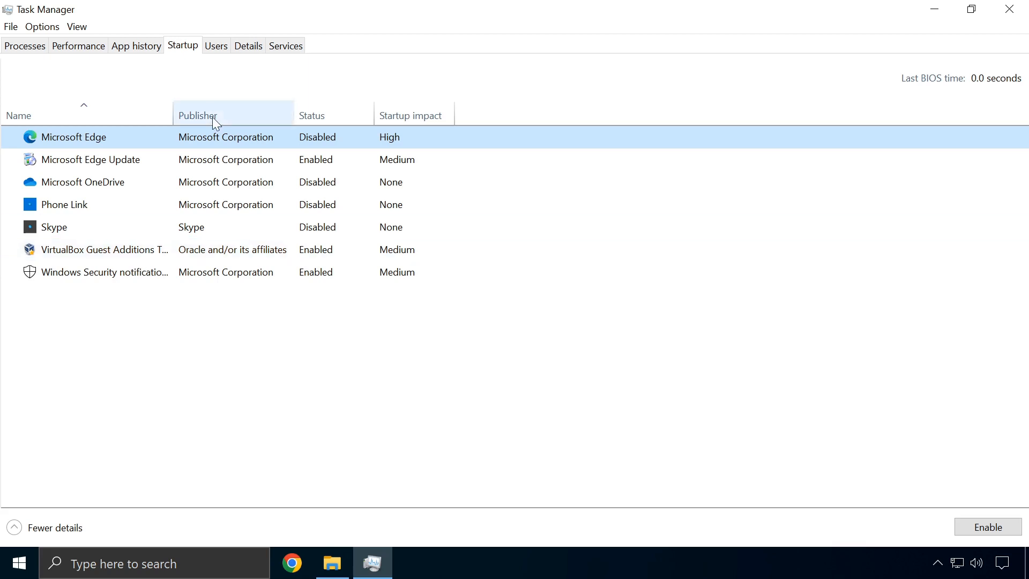
left_click(217, 46)
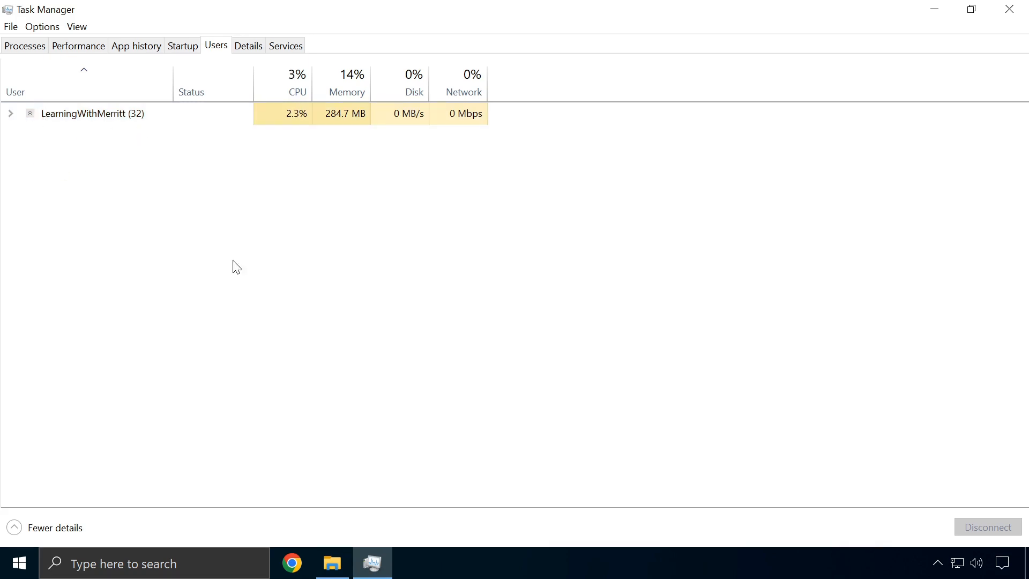
right_click(97, 118)
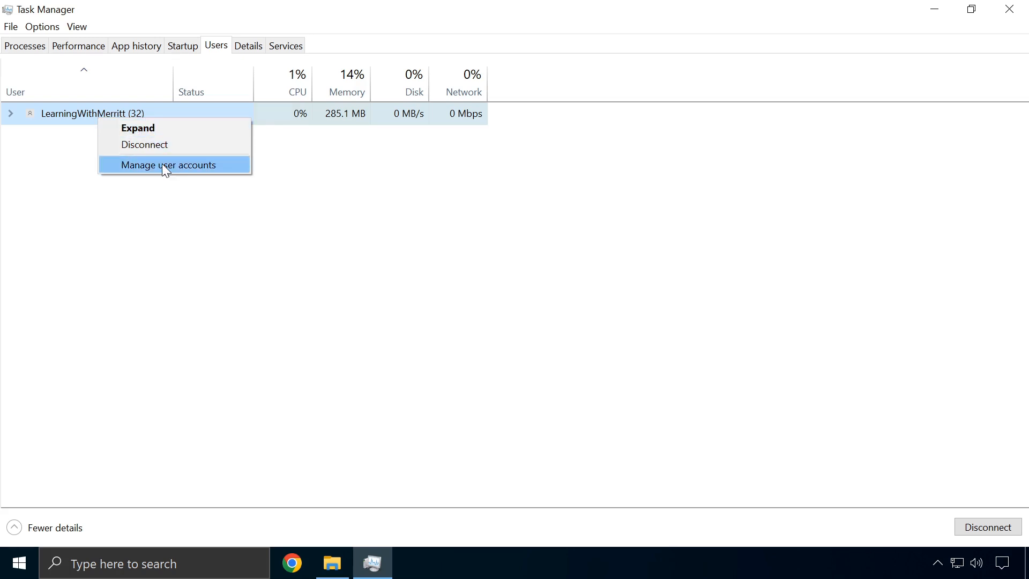
left_click(150, 125)
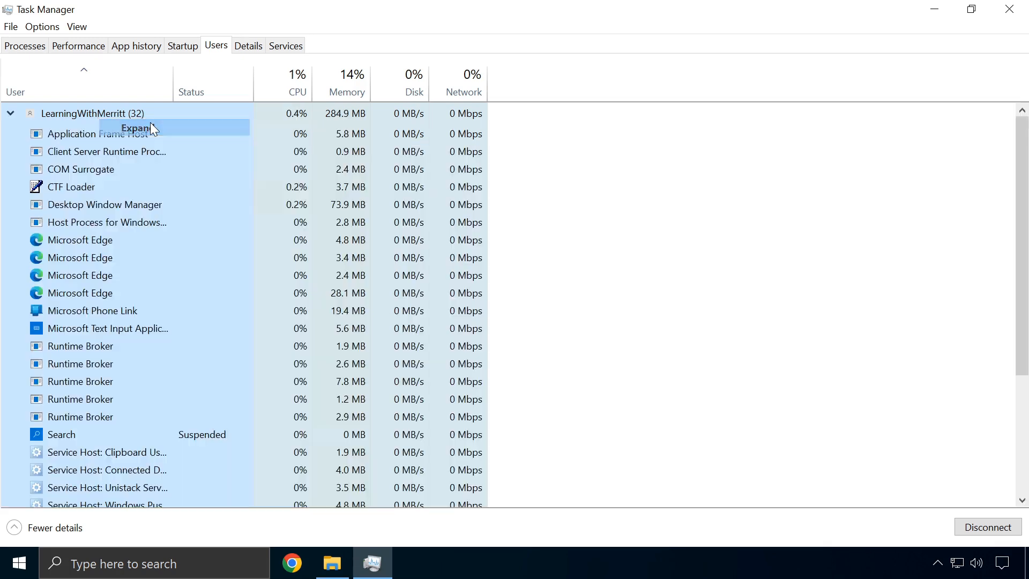
scroll(59, 209, "down", 4)
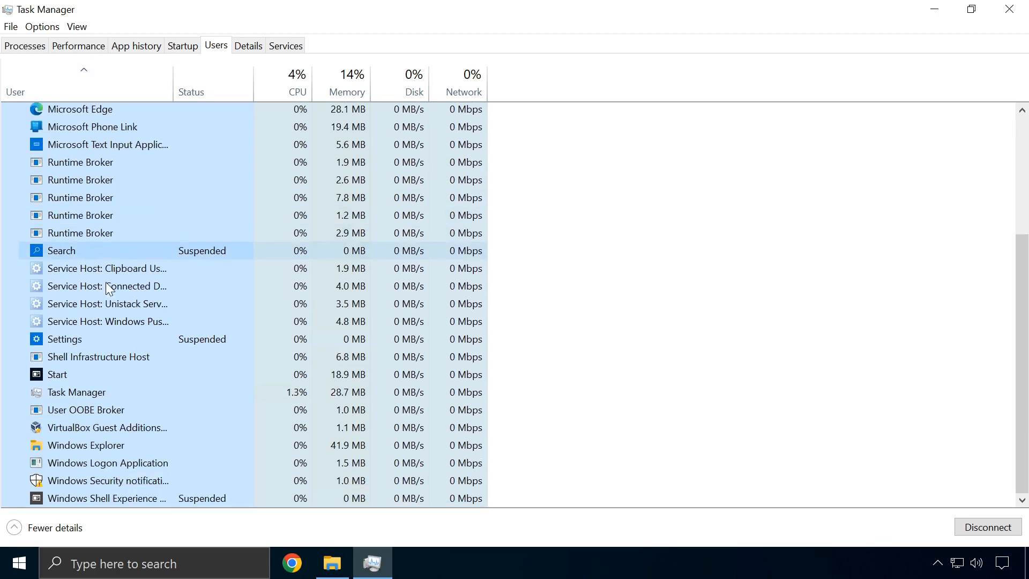
scroll(127, 334, "up", 4)
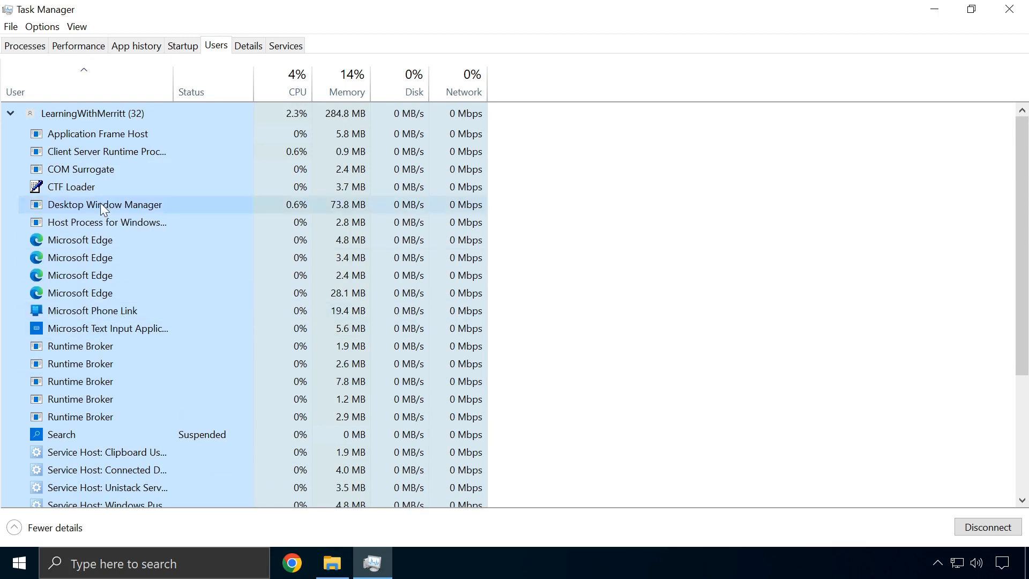
right_click(77, 245)
left_click(110, 254)
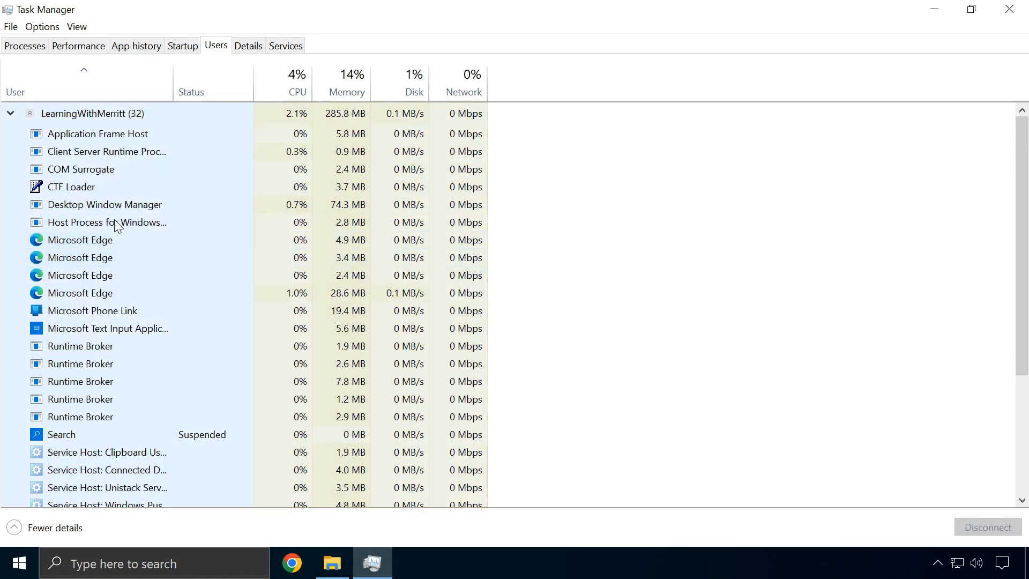
scroll(116, 221, "down", 3)
scroll(132, 239, "down", 1)
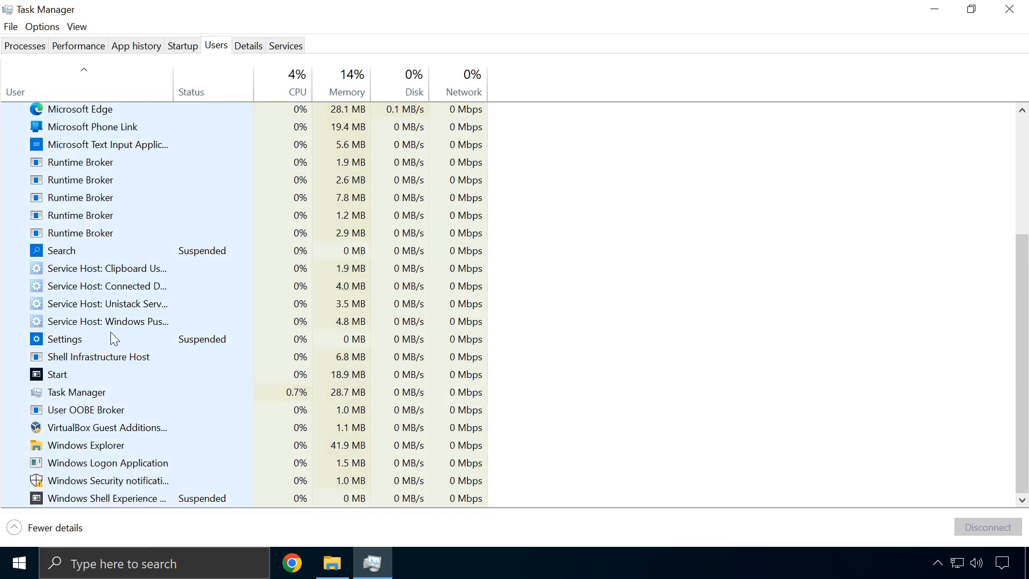
scroll(110, 332, "up", 4)
right_click(92, 134)
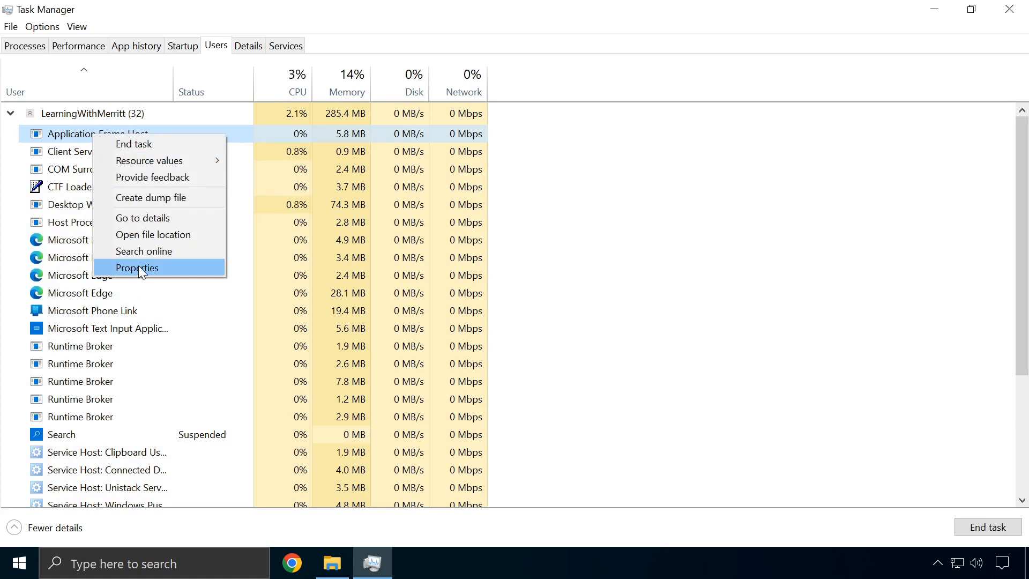
left_click(535, 229)
right_click(113, 233)
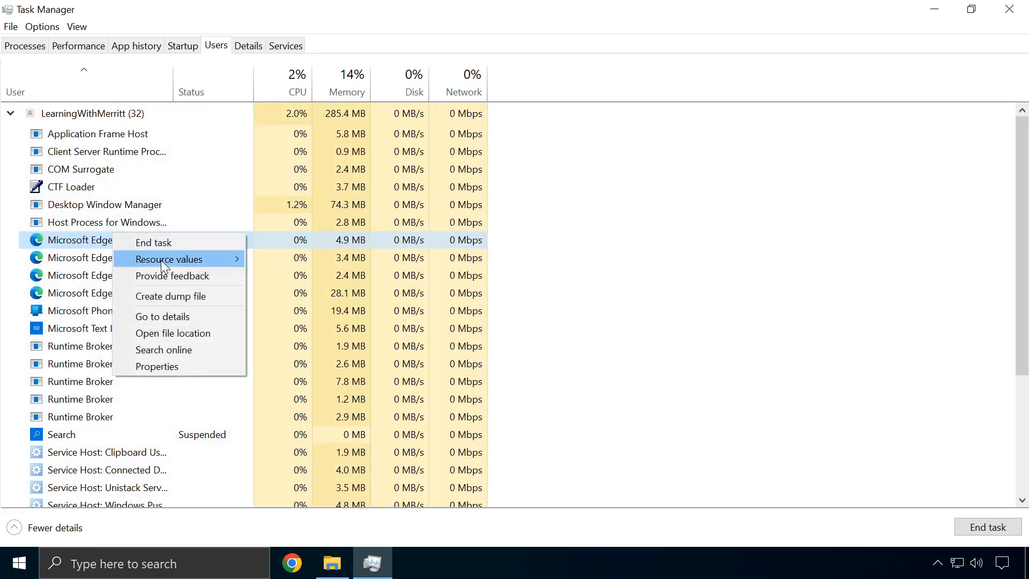
left_click(153, 363)
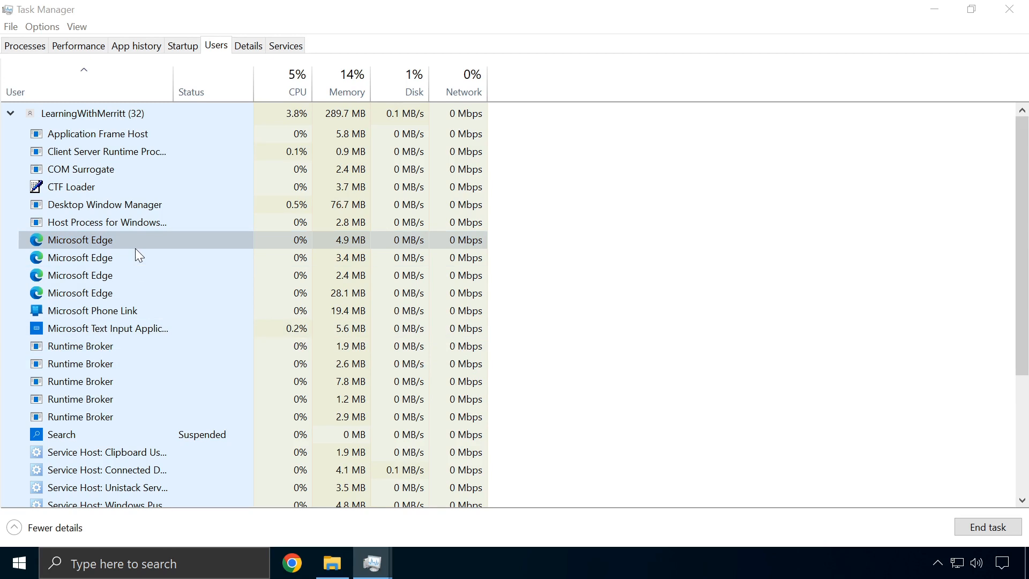
right_click(104, 246)
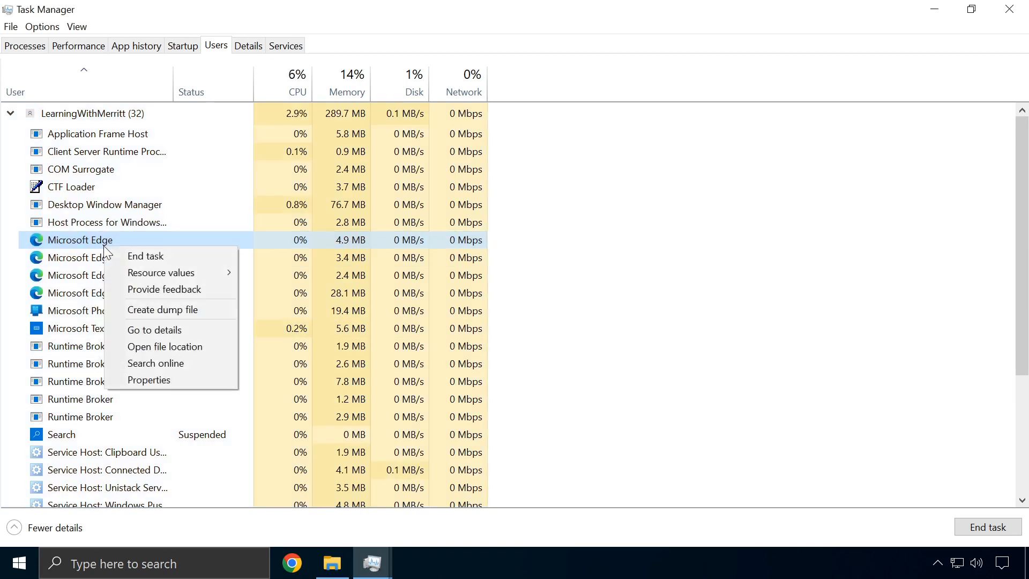
left_click(167, 375)
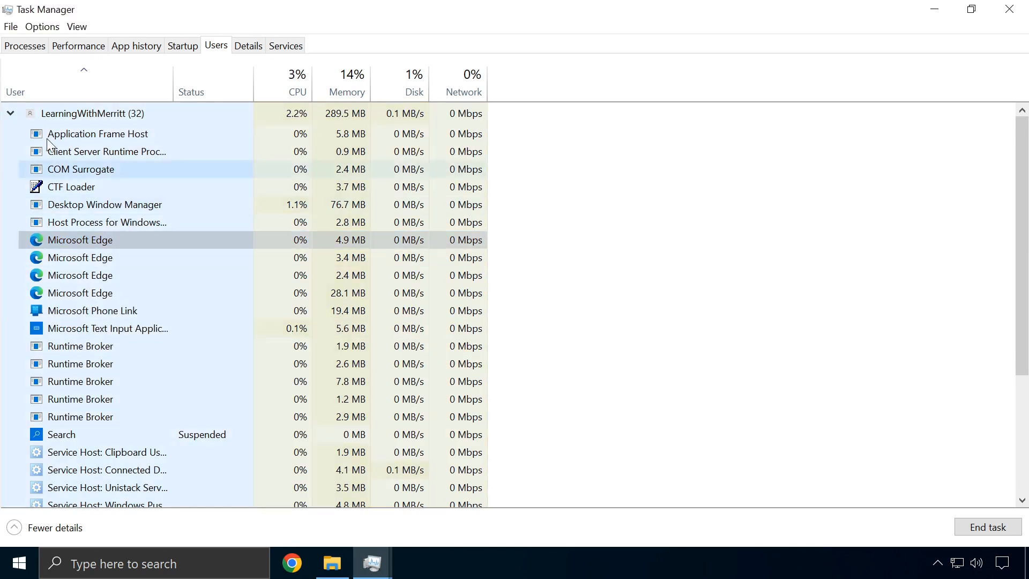
scroll(81, 358, "down", 4)
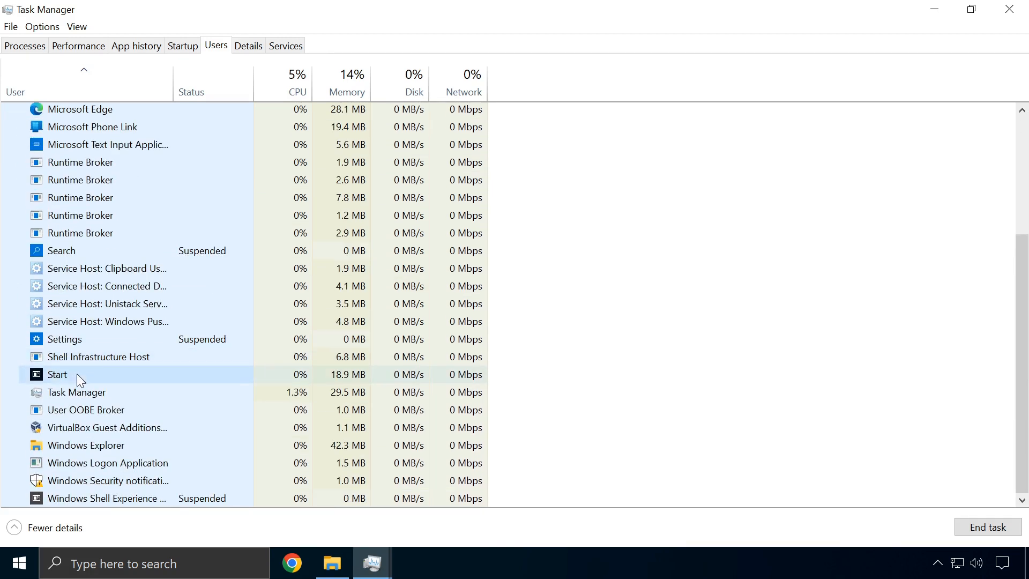
right_click(74, 374)
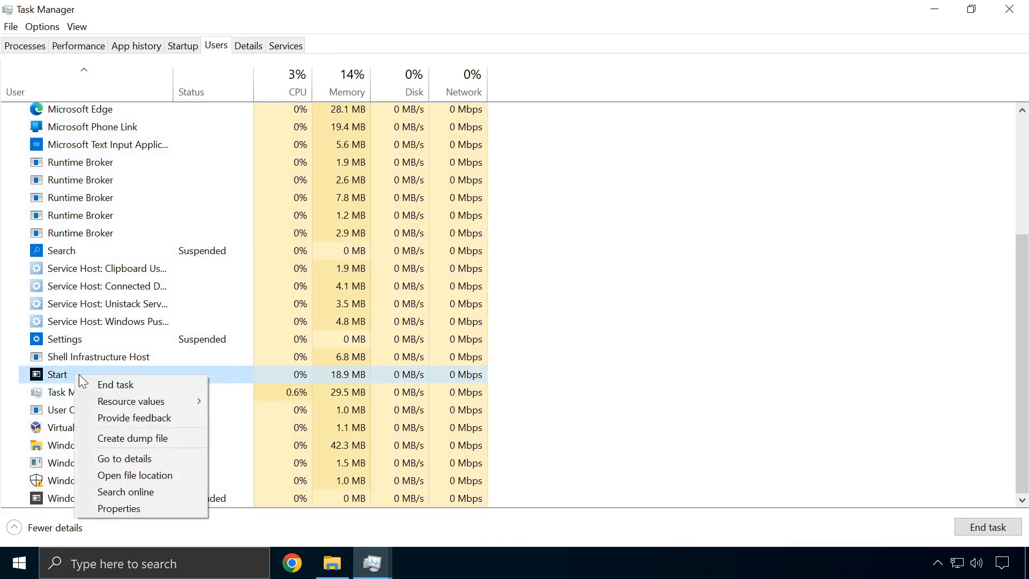
left_click(127, 507)
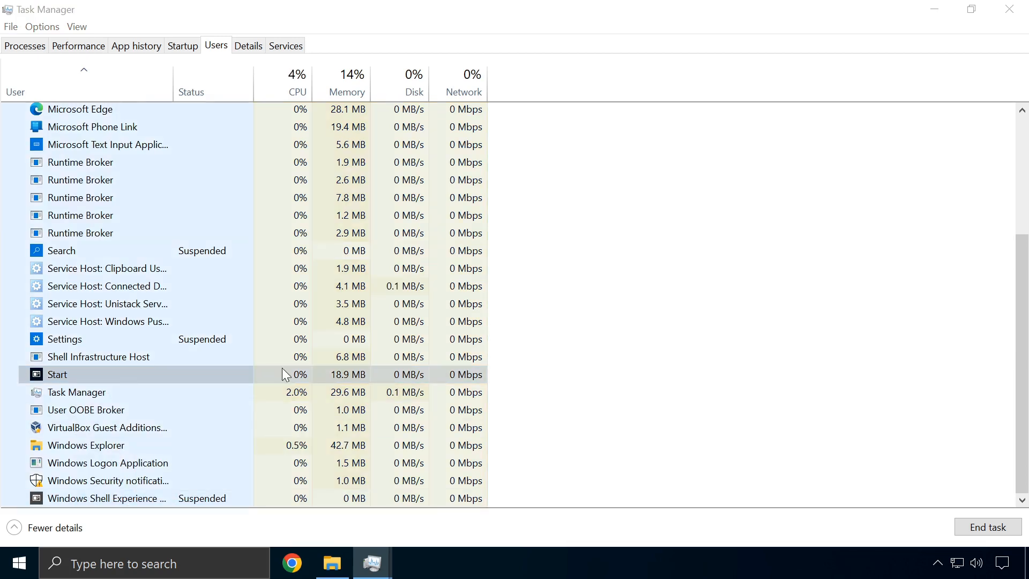
left_click(669, 252)
scroll(138, 239, "up", 4)
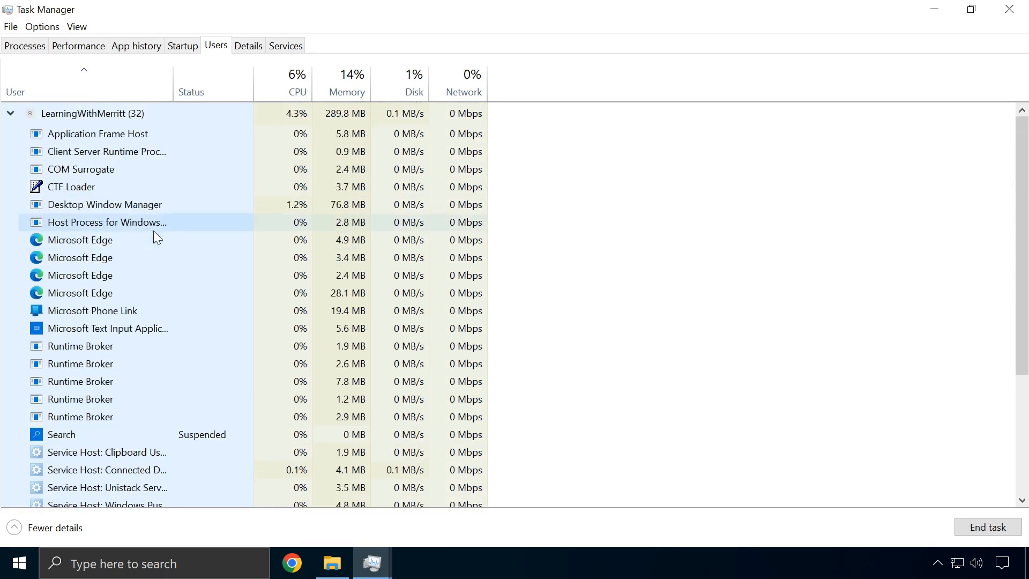
left_click(14, 121)
left_click(10, 113)
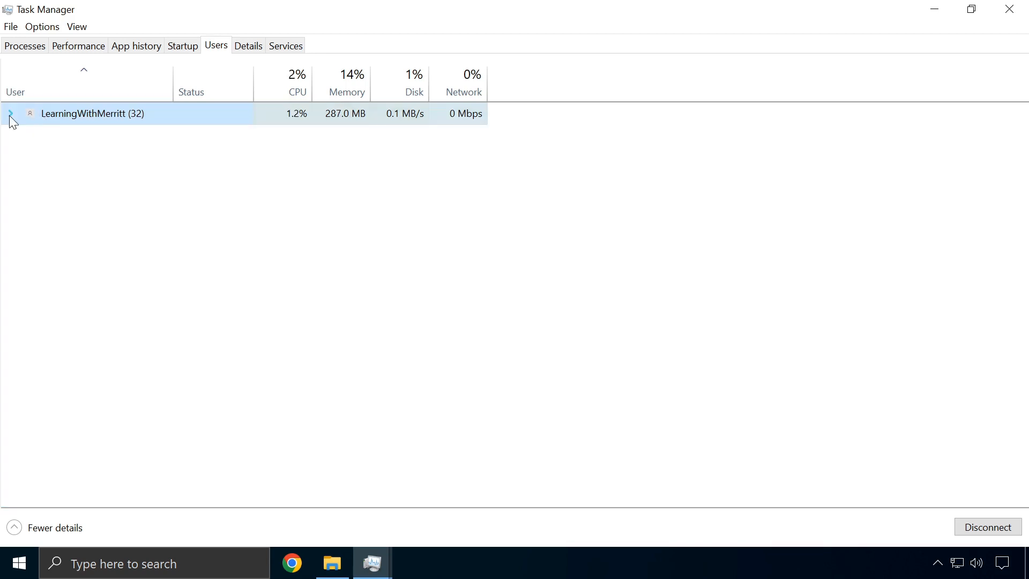
Expand the user's processes and view the Google Chrome process's file properties
left_click(10, 114)
scroll(88, 213, "down", 4)
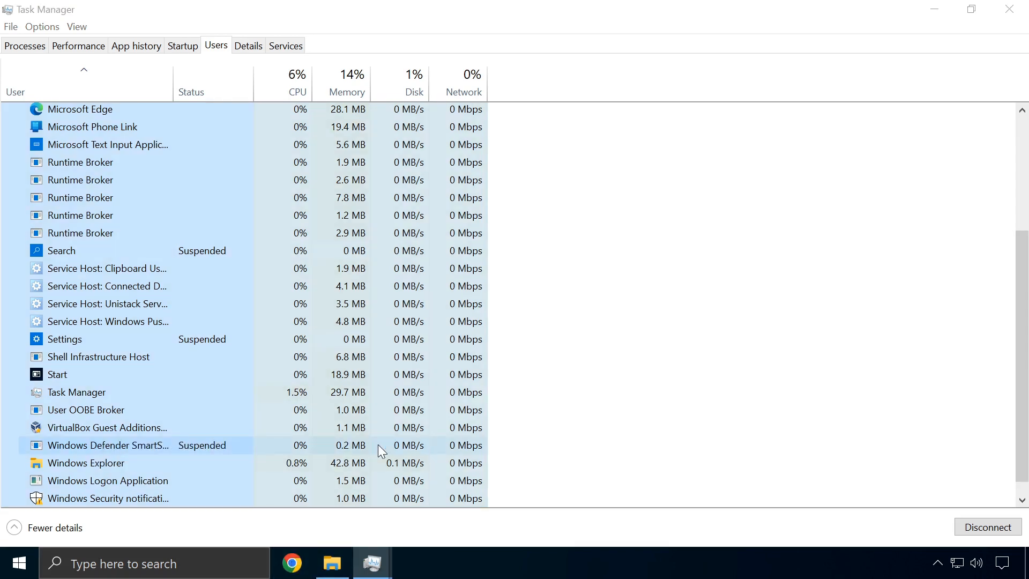
scroll(70, 278, "up", 6)
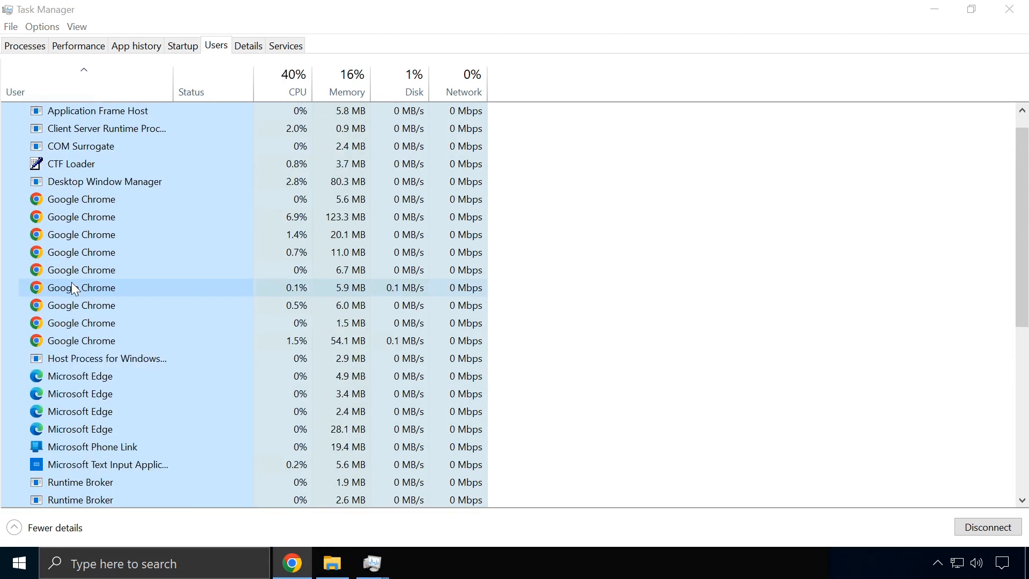
right_click(89, 227)
left_click(163, 362)
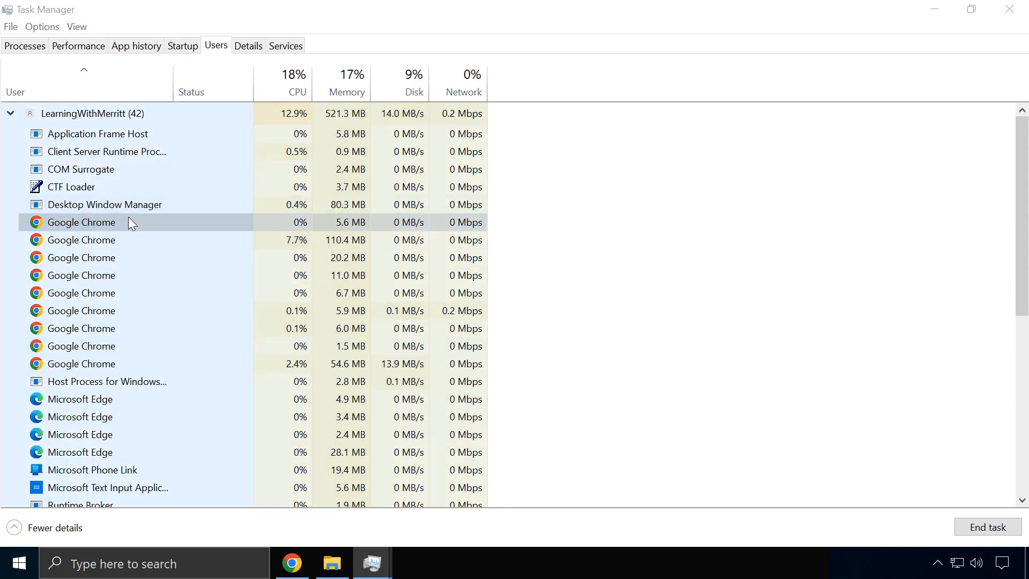
right_click(108, 221)
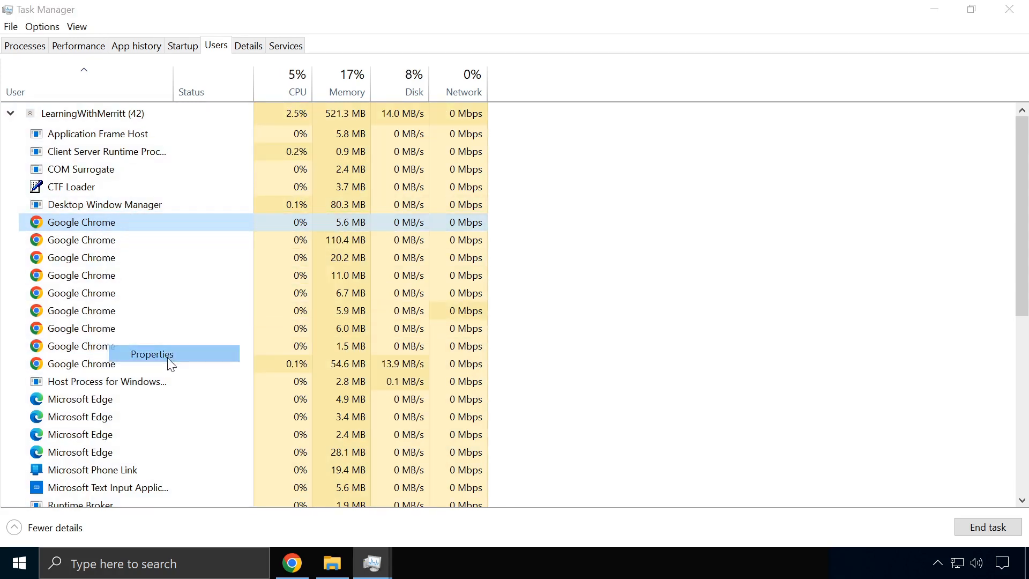
left_click(170, 355)
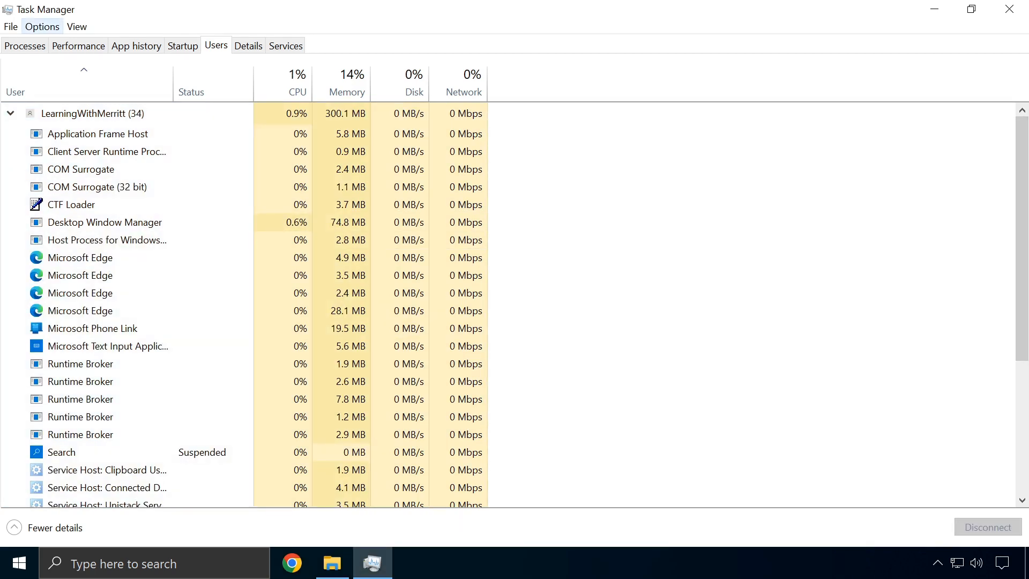
right_click(57, 257)
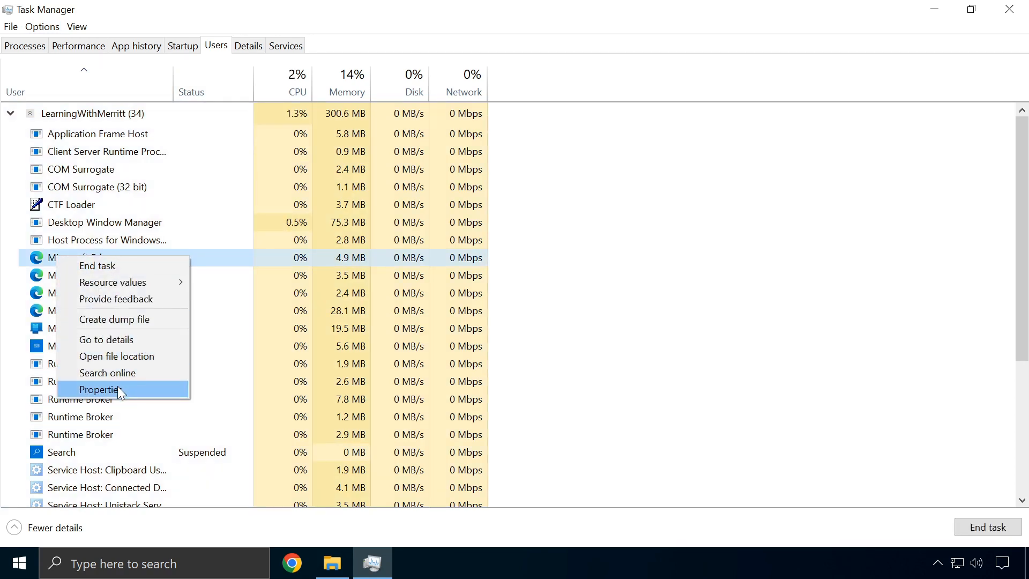
Restore Task Manager to a smaller window and enable Options > Always on top
mouse_move(451, 7)
left_mouse_down()
mouse_move(454, 94)
mouse_move(425, 5)
mouse_move(437, 5)
left_mouse_up()
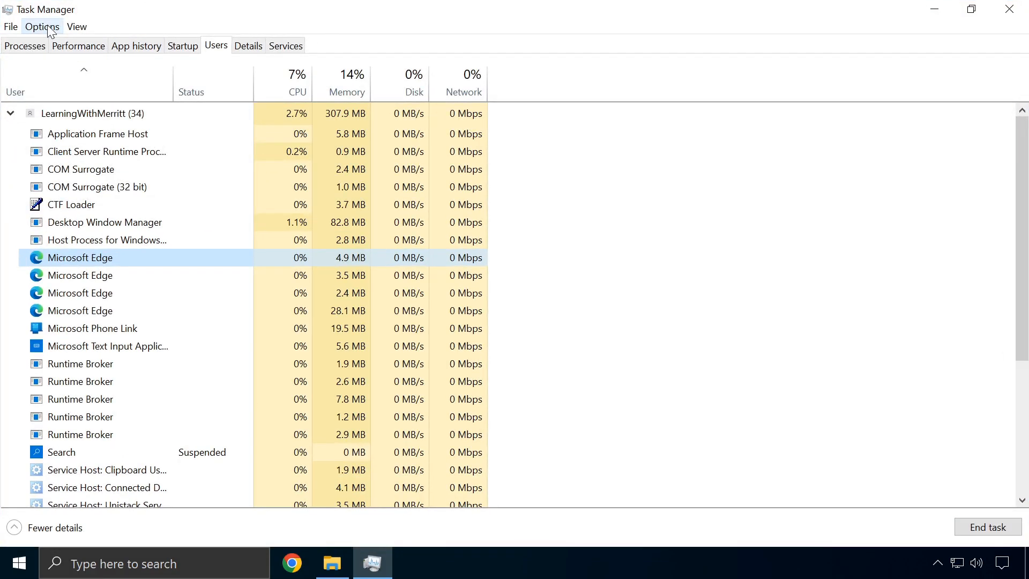
left_click(47, 27)
left_click(78, 44)
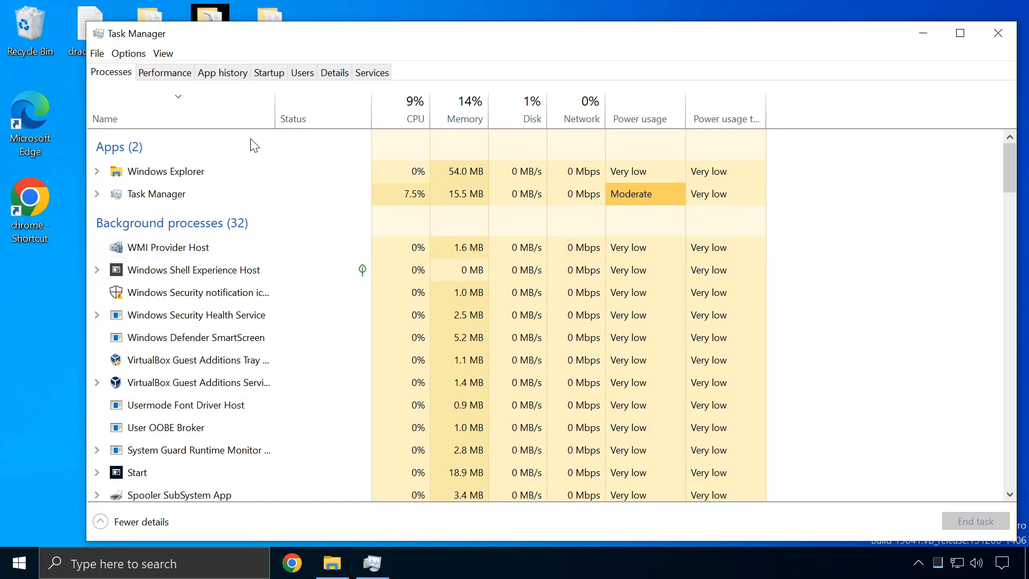
Expand the signed-in user on the Users tab and open msedge.exe's file properties
left_click(302, 73)
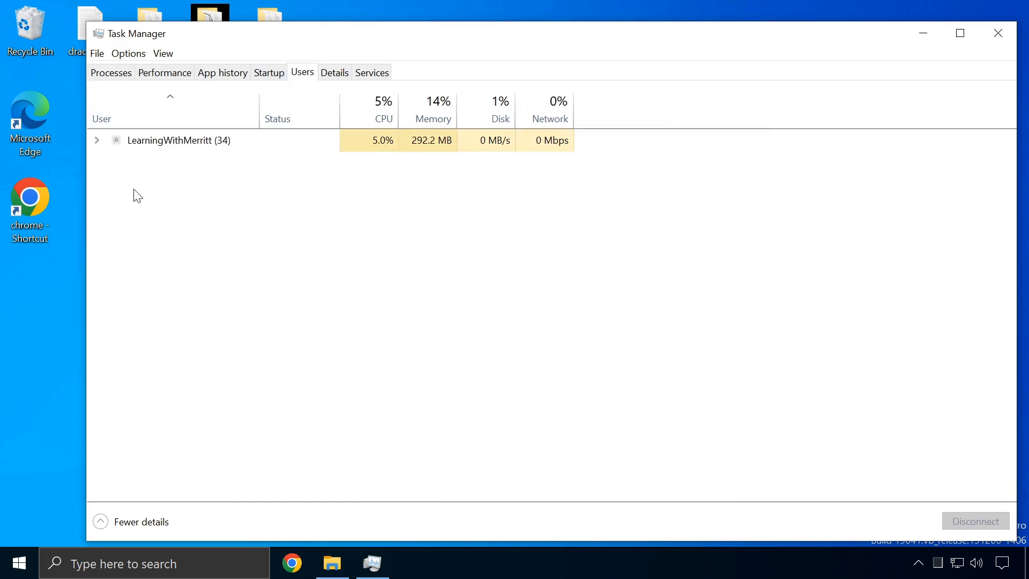
left_click(96, 141)
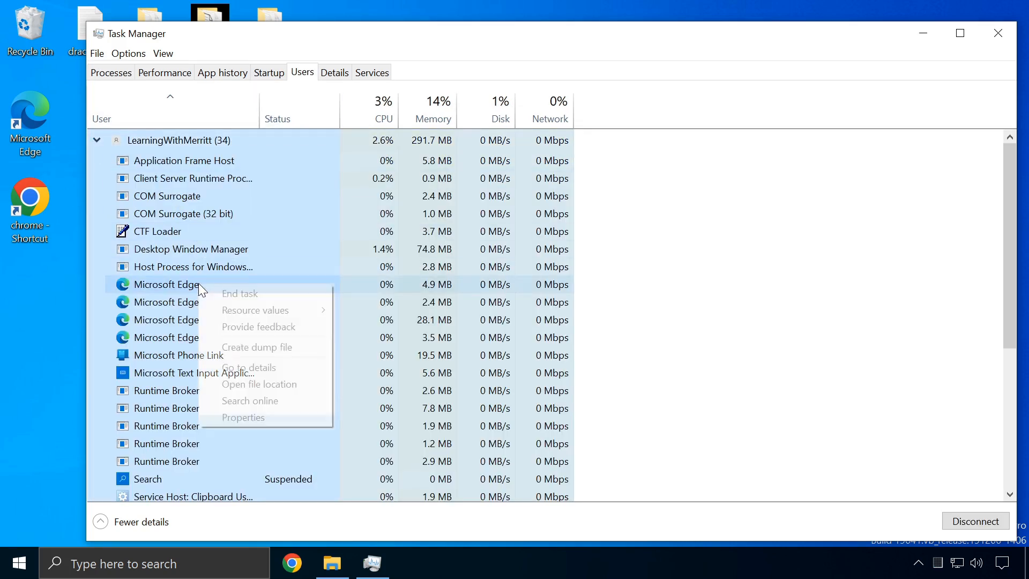
right_click(199, 284)
left_click(259, 417)
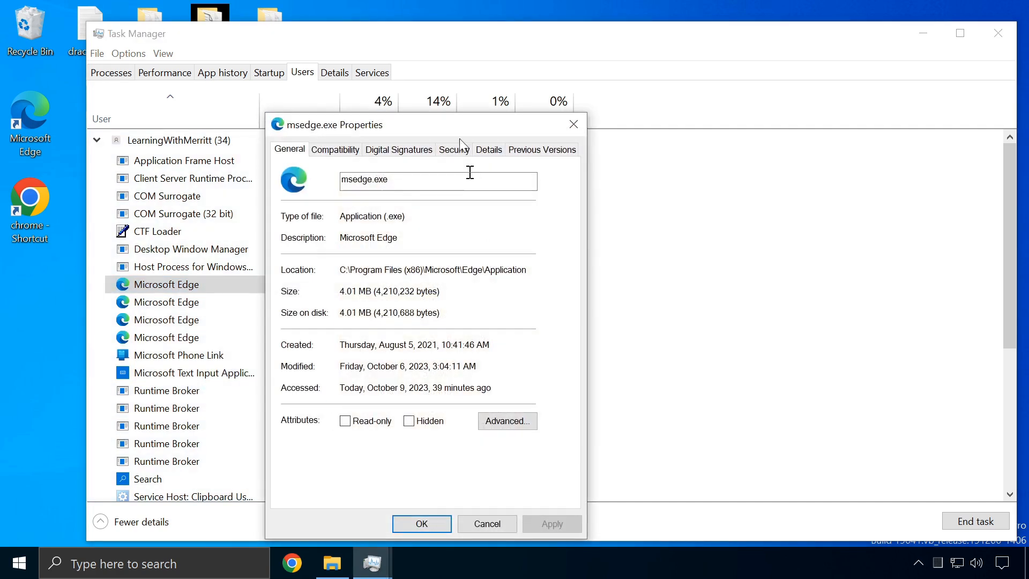
Review the msedge.exe location, Compatibility, Security and Details tabs, then close the properties
left_click_drag(485, 126, 684, 104)
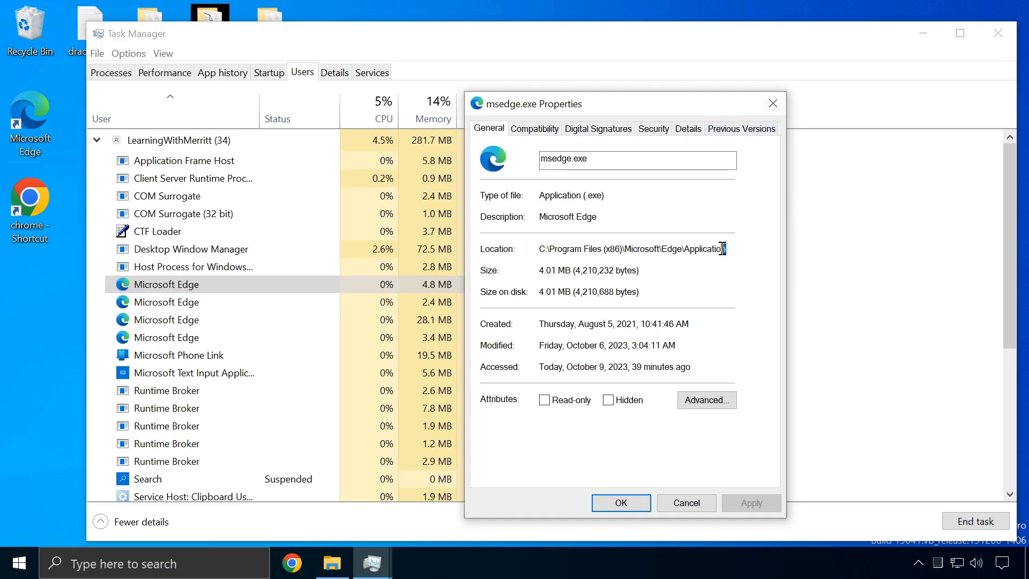
left_click_drag(730, 248, 524, 246)
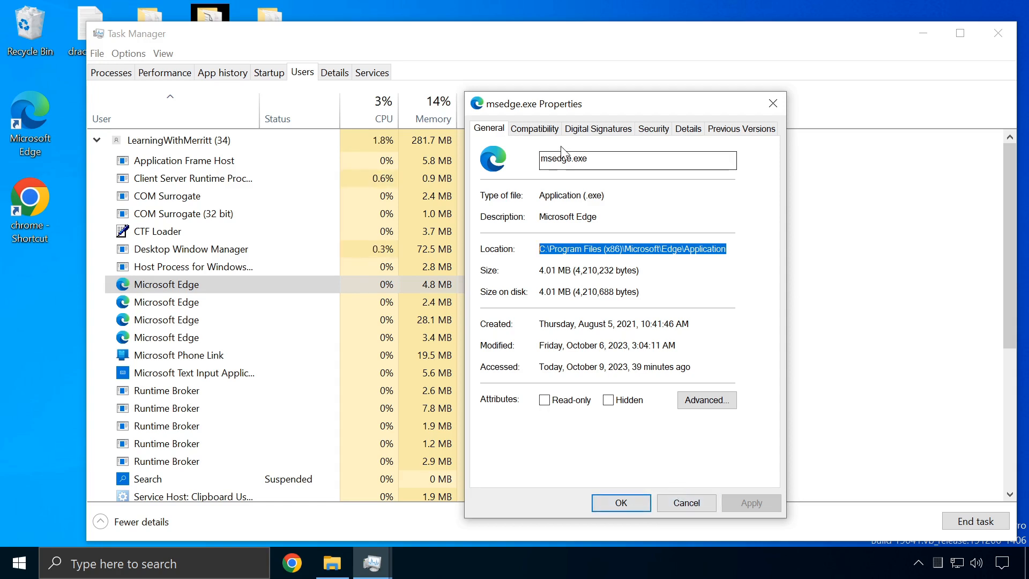
left_click(553, 129)
left_click(651, 131)
left_click(699, 132)
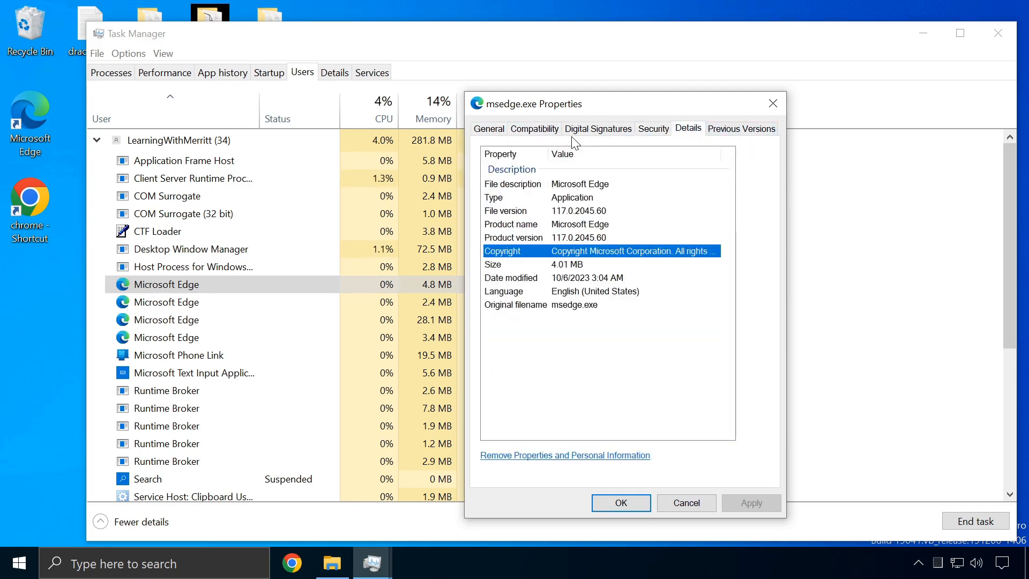
left_click(770, 104)
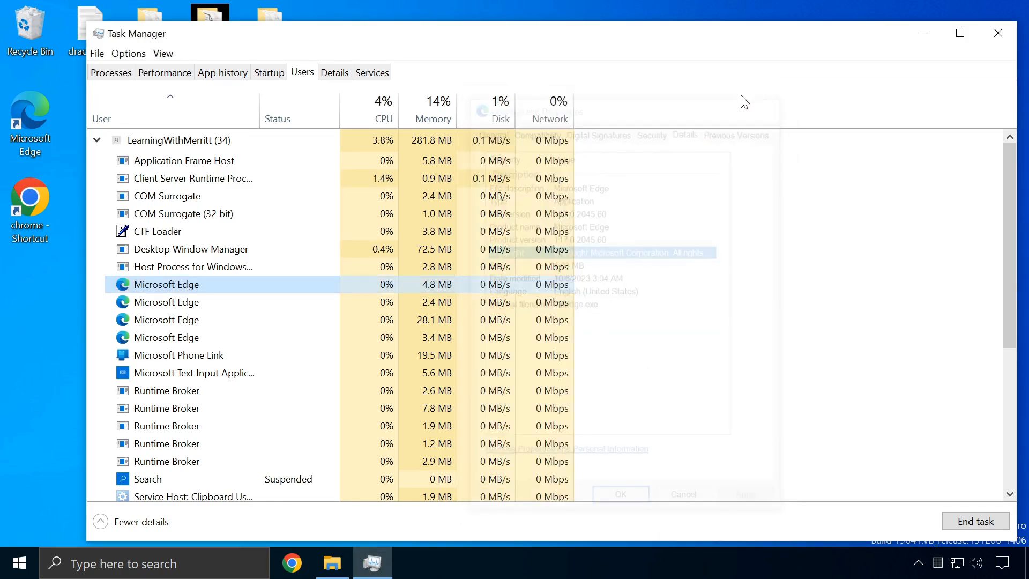
scroll(250, 310, "down", 1)
scroll(257, 311, "down", 3)
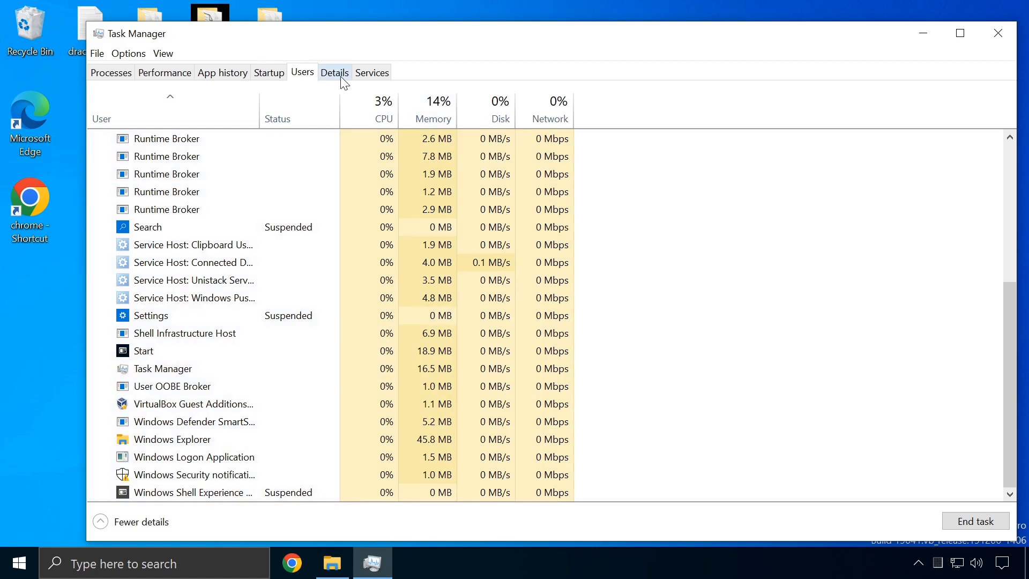
Browse the Details tab's executable list and bring up actions for explorer.exe
left_click(331, 75)
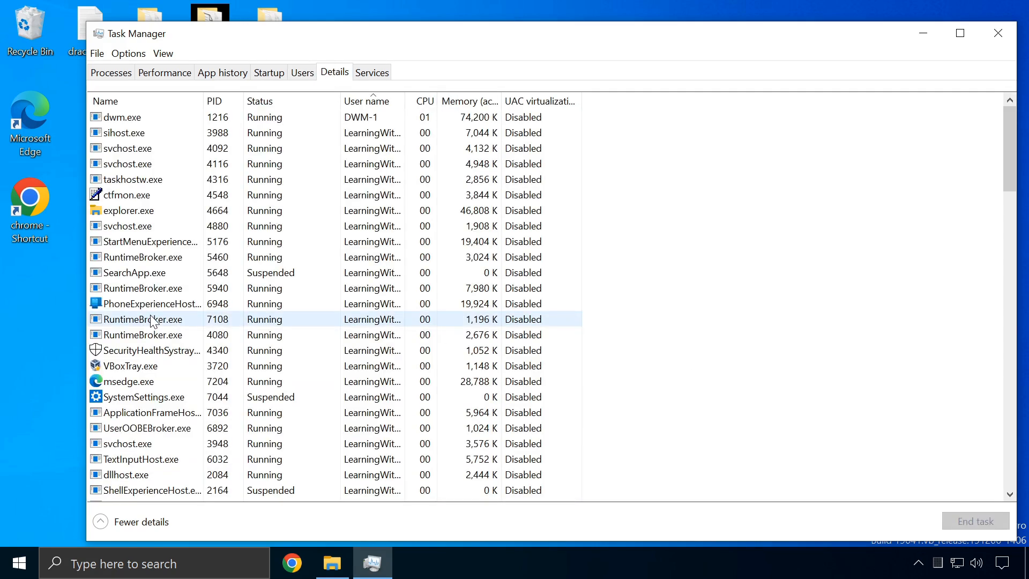
scroll(184, 179, "down", 20)
scroll(184, 284, "down", 8)
scroll(153, 298, "up", 17)
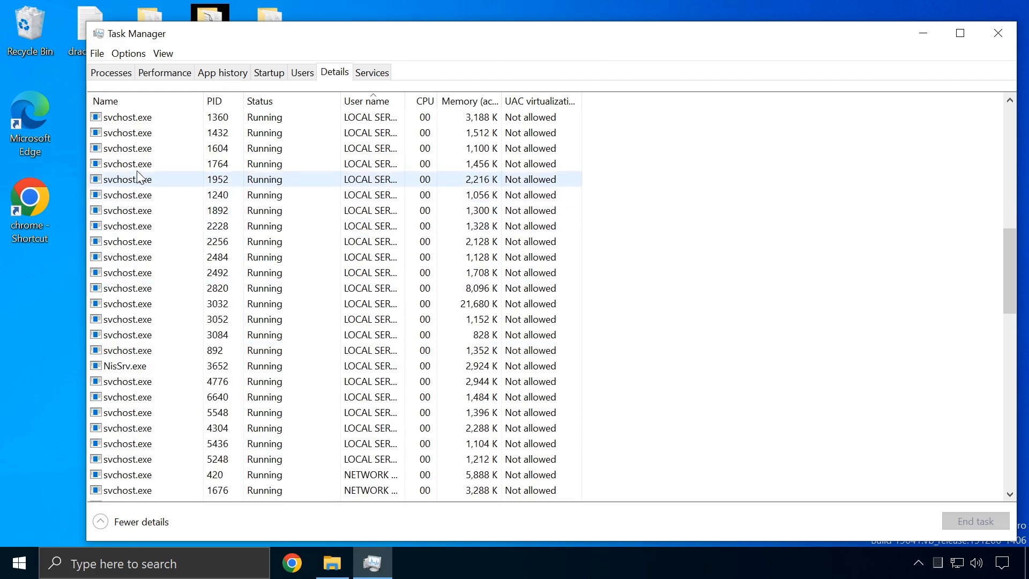
scroll(169, 233, "up", 4)
scroll(170, 233, "up", 8)
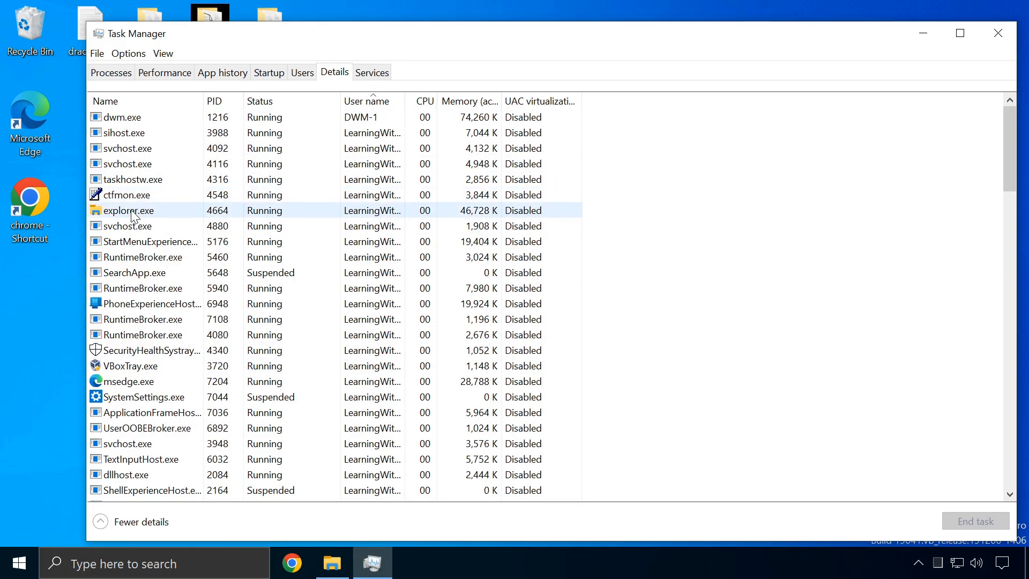
right_click(133, 213)
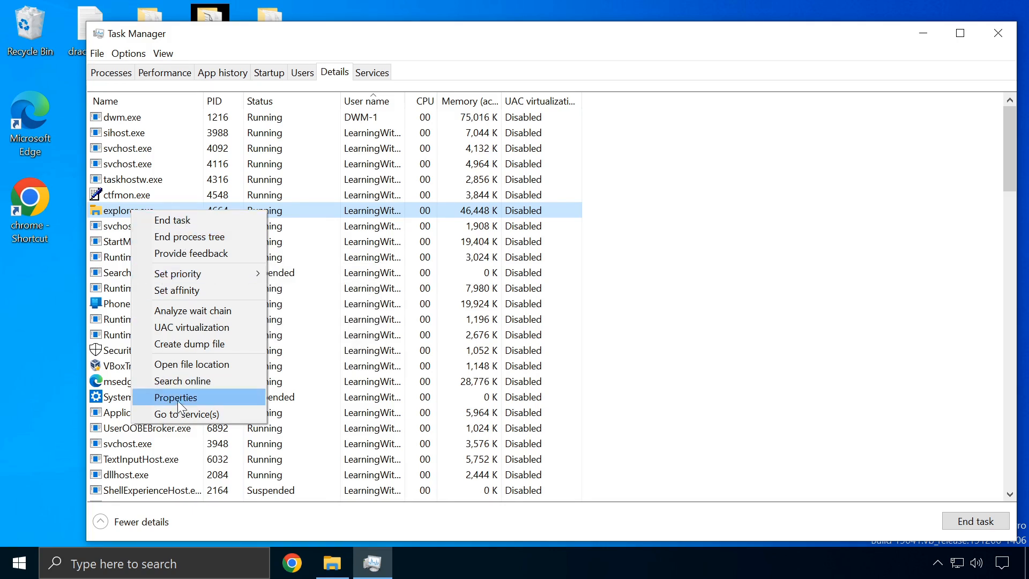
Open explorer.exe's file location in C:\Windows, browse it, and close File Explorer
left_click(190, 364)
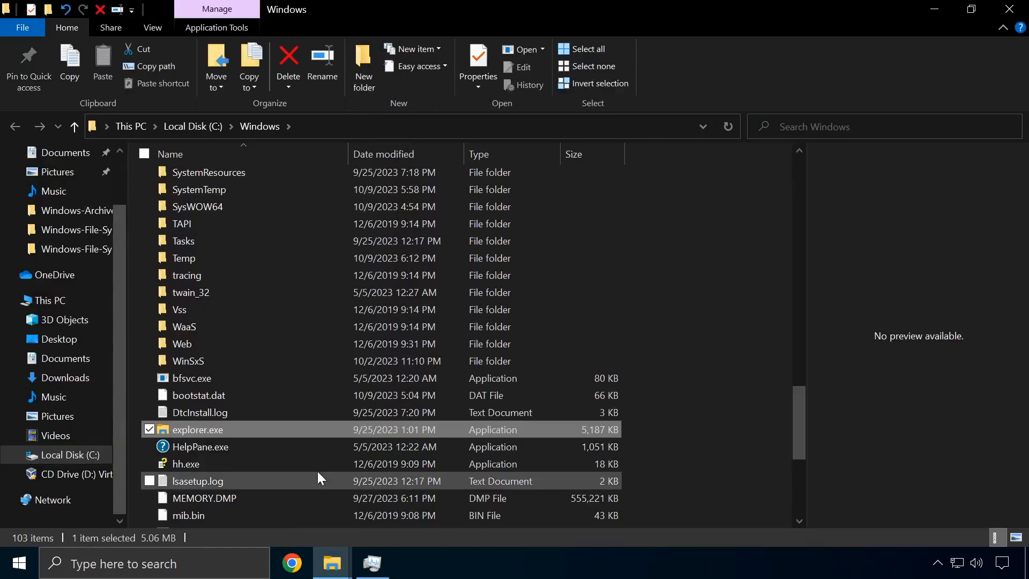
scroll(261, 391, "down", 4)
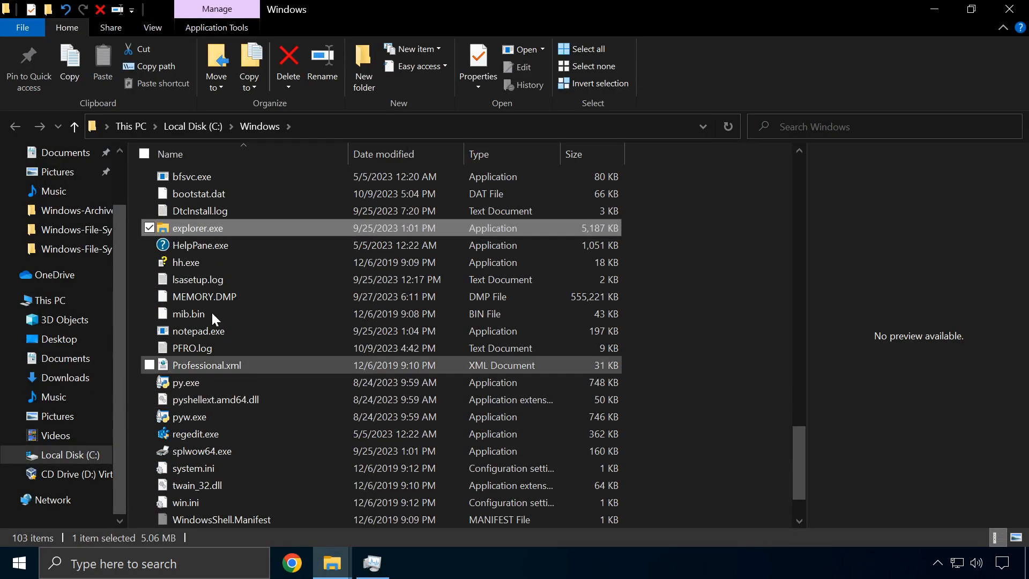
scroll(207, 273, "down", 1)
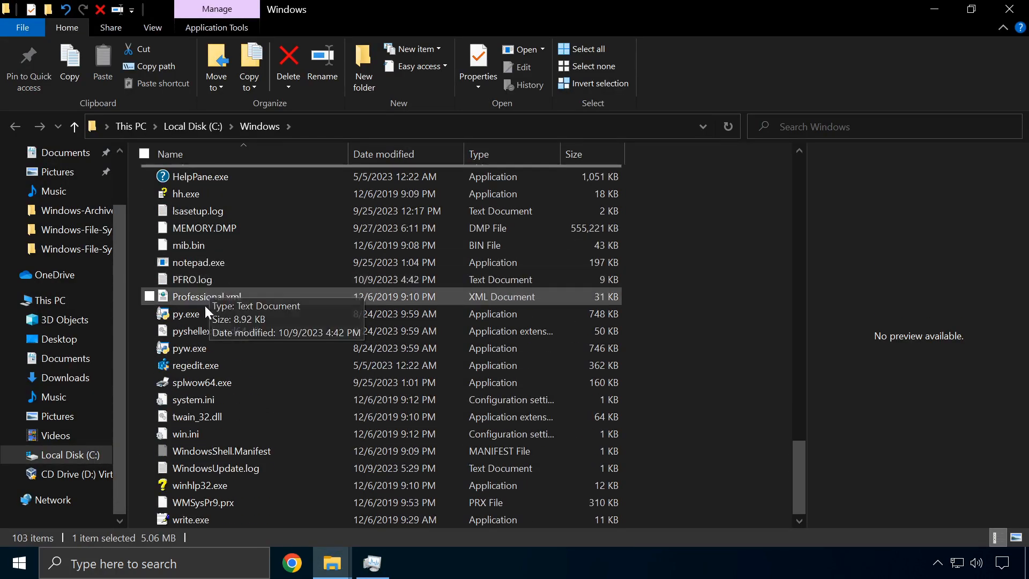
scroll(204, 386, "up", 3)
scroll(219, 396, "up", 20)
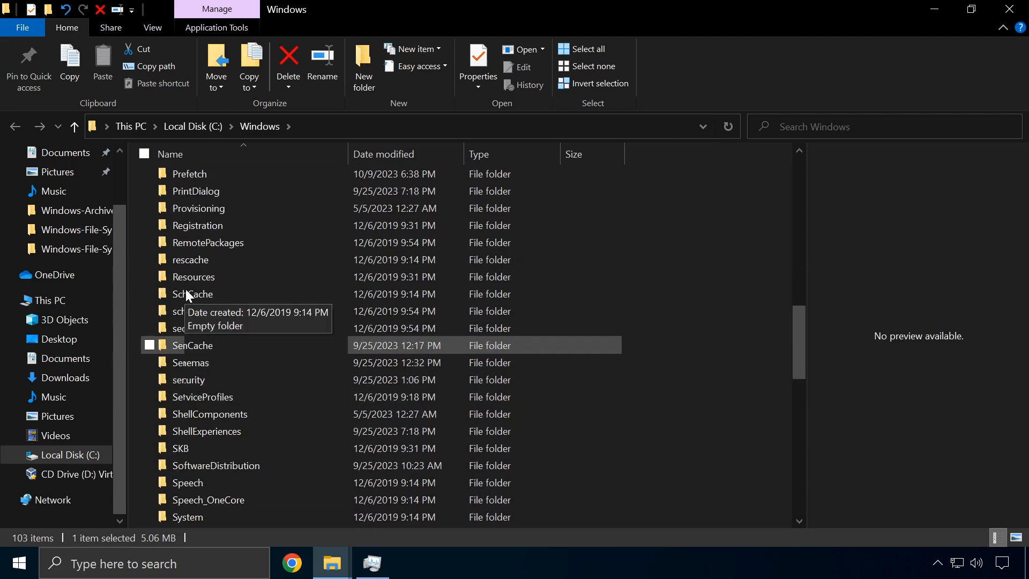
scroll(189, 283, "up", 4)
left_click(1009, 7)
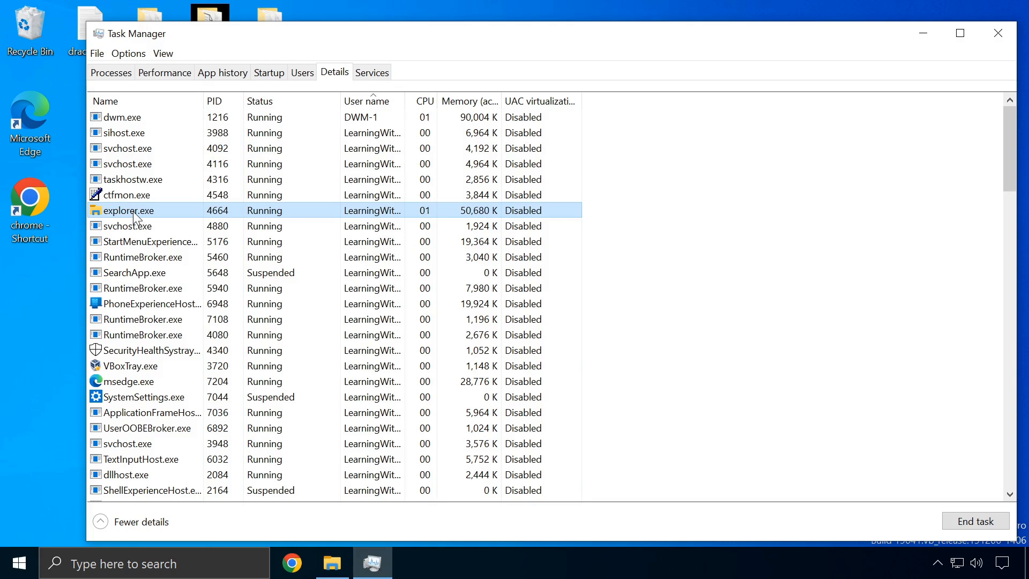
Scroll through the list of system services, then return to the running processes overview
left_click(372, 72)
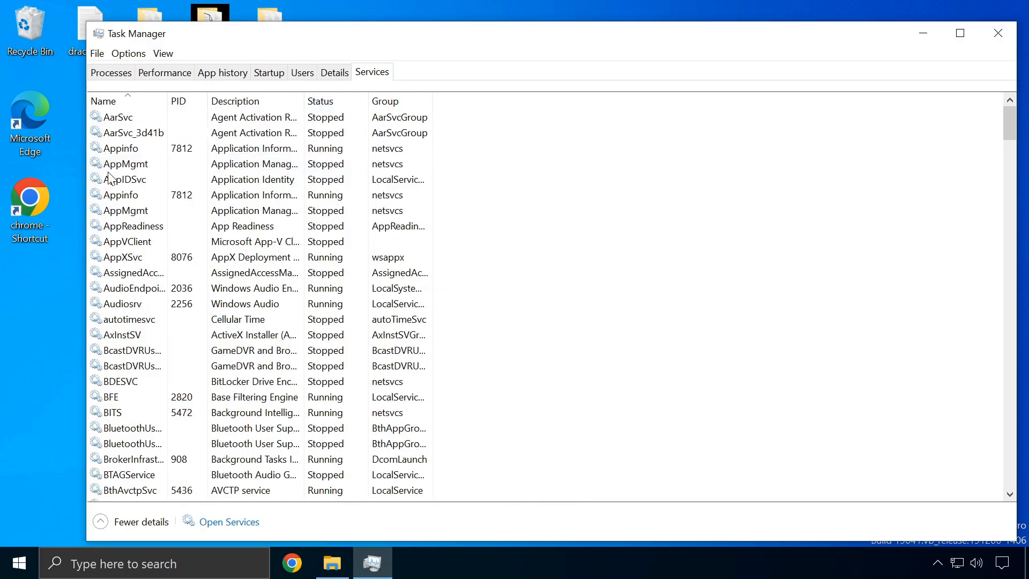
scroll(126, 199, "down", 8)
scroll(127, 199, "down", 20)
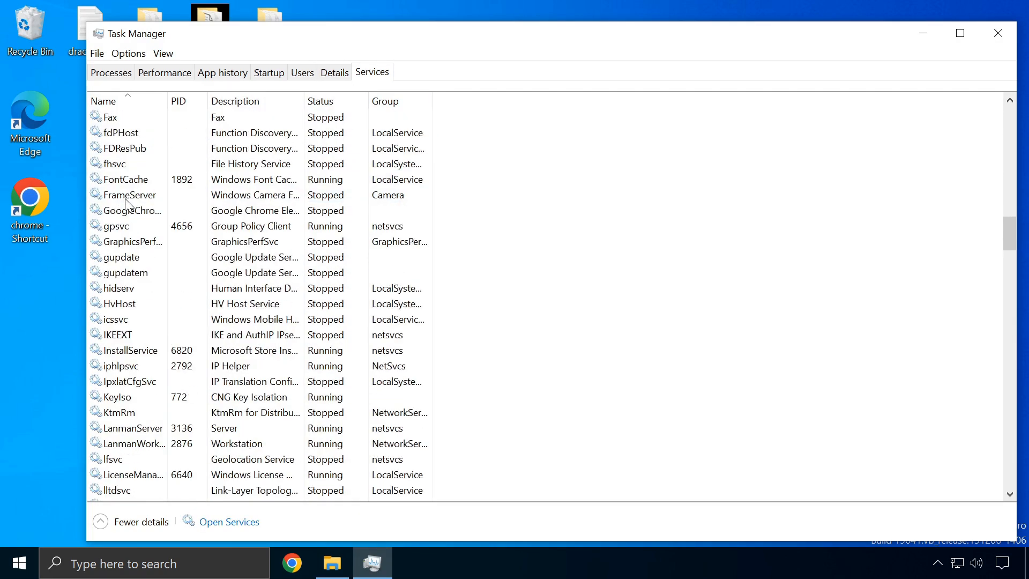
scroll(127, 207, "down", 16)
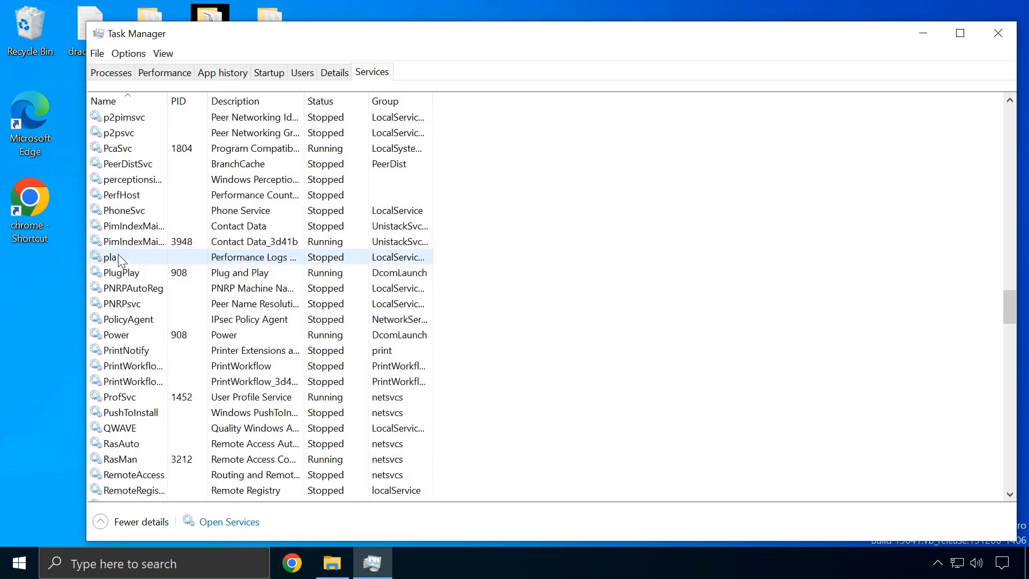
scroll(119, 259, "down", 13)
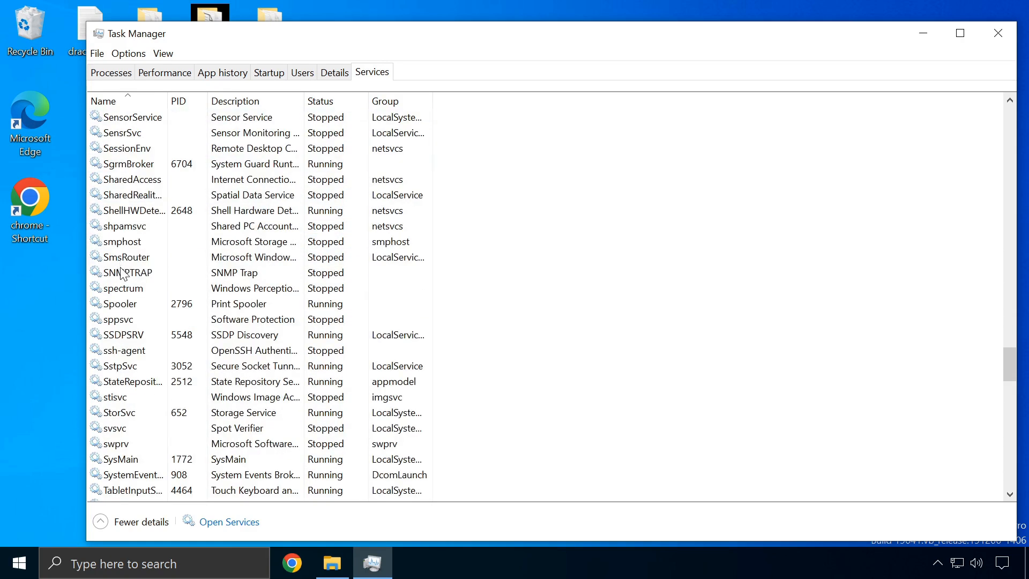
scroll(121, 276, "down", 10)
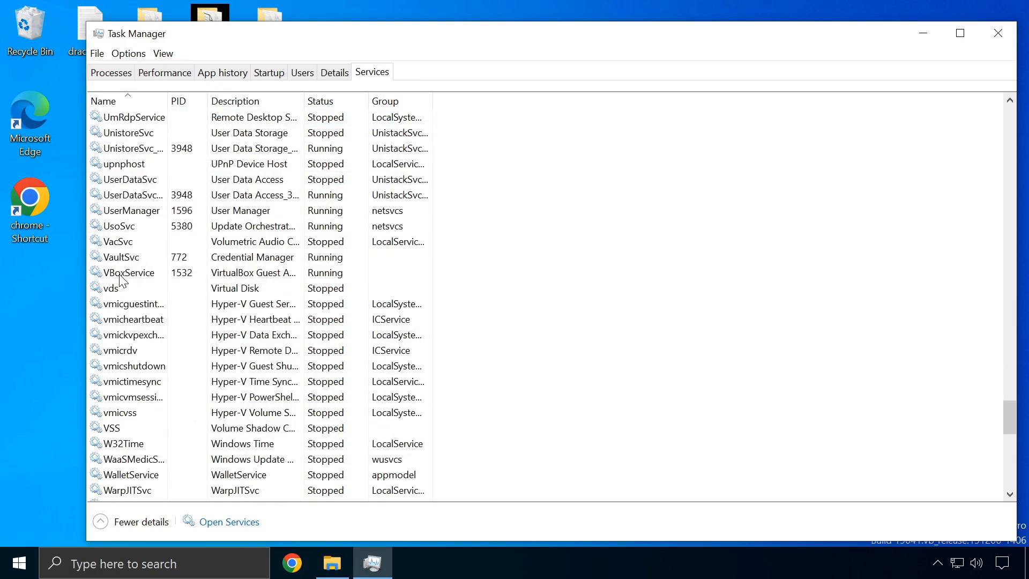
scroll(121, 279, "up", 20)
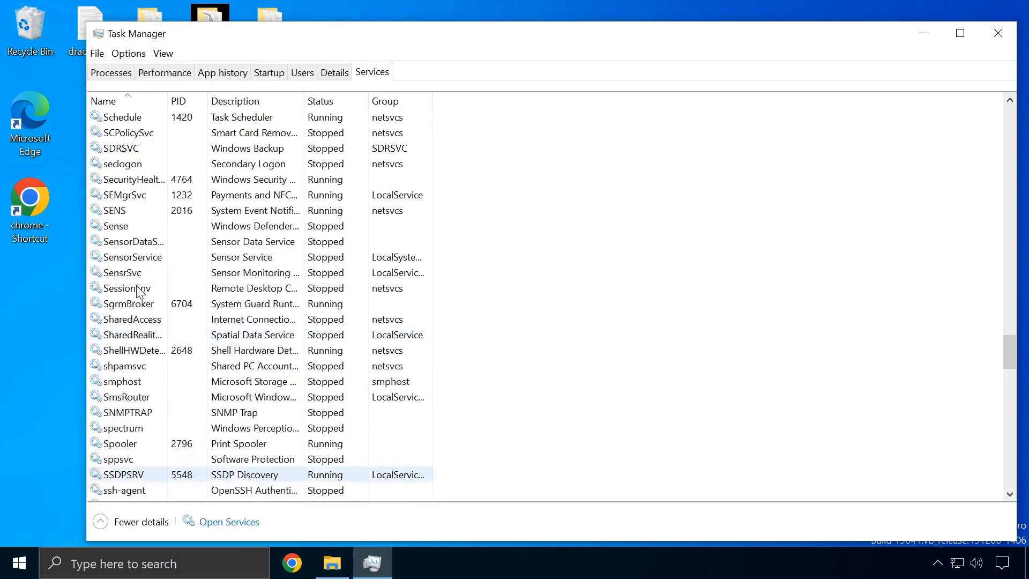
scroll(140, 292, "up", 20)
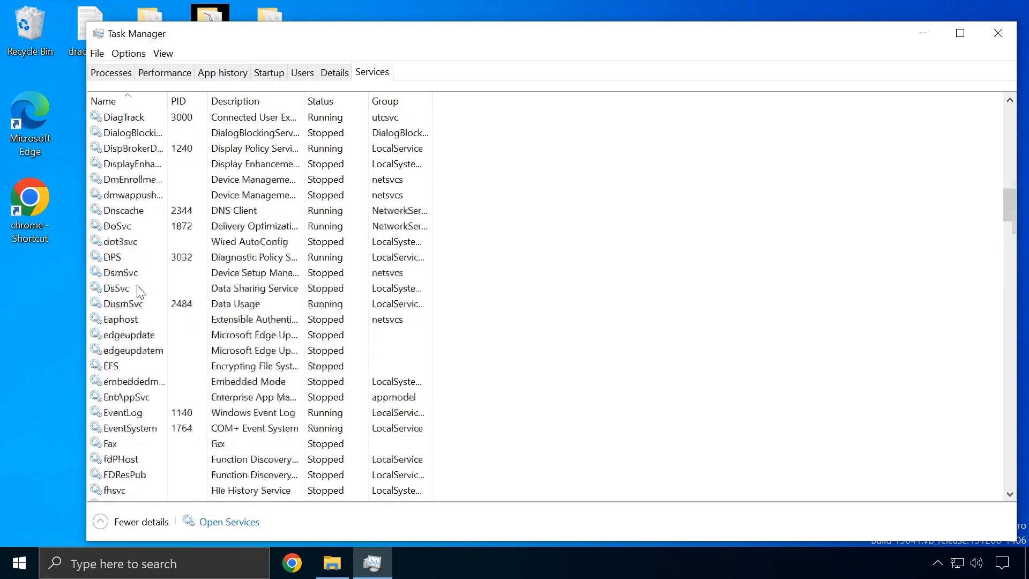
scroll(140, 292, "up", 3)
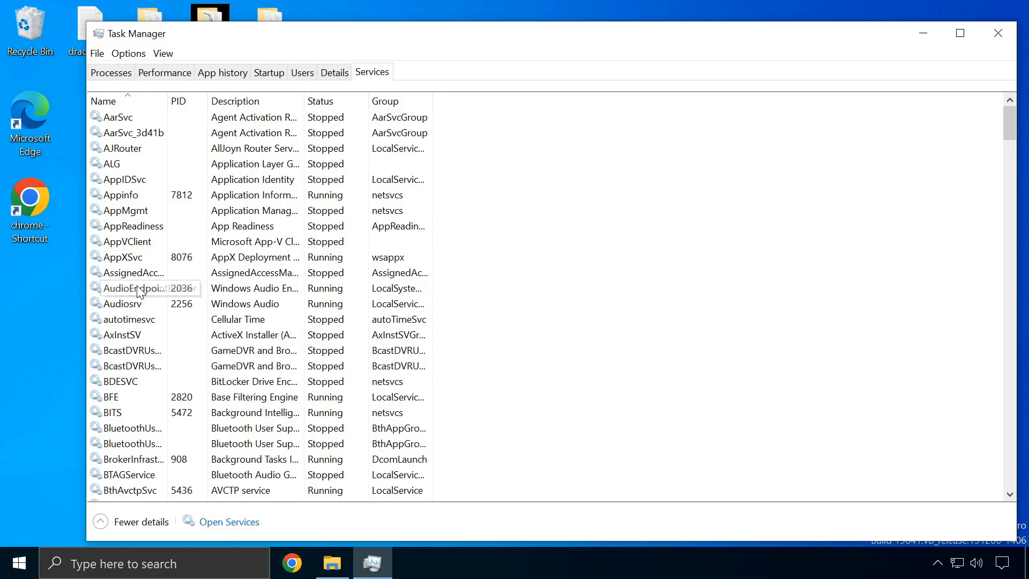
left_click(121, 79)
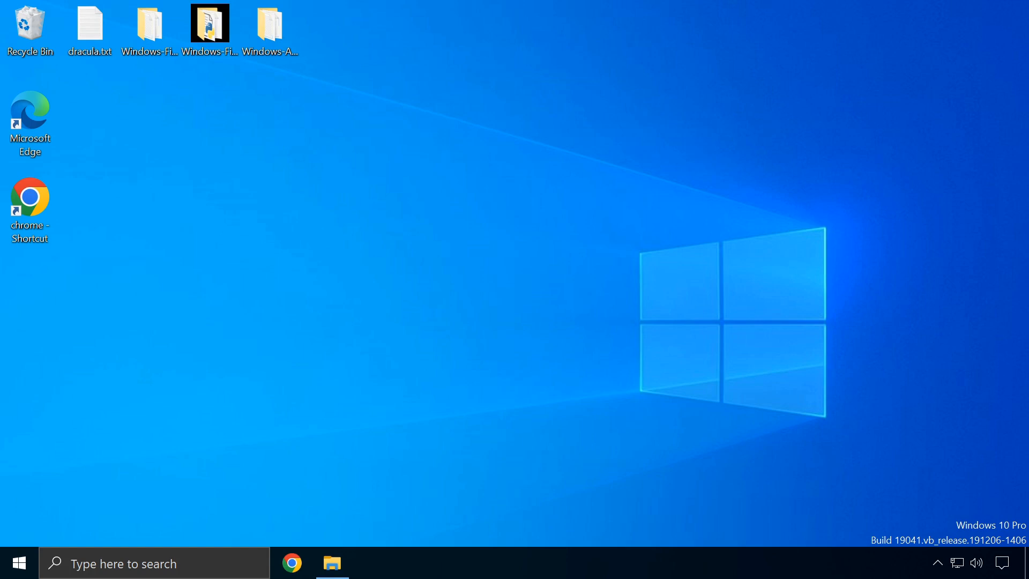
left_click(205, 555)
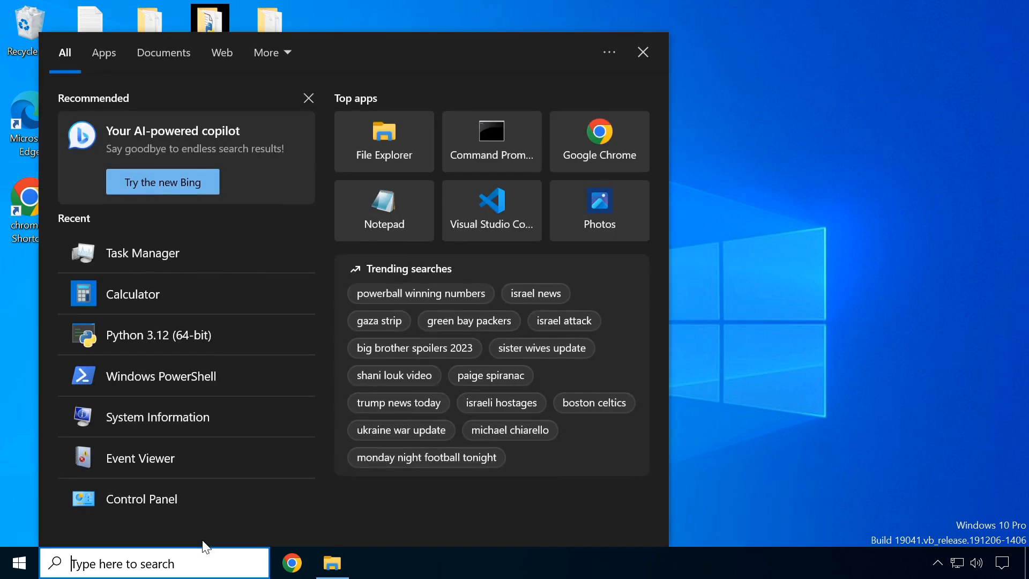
type("setting")
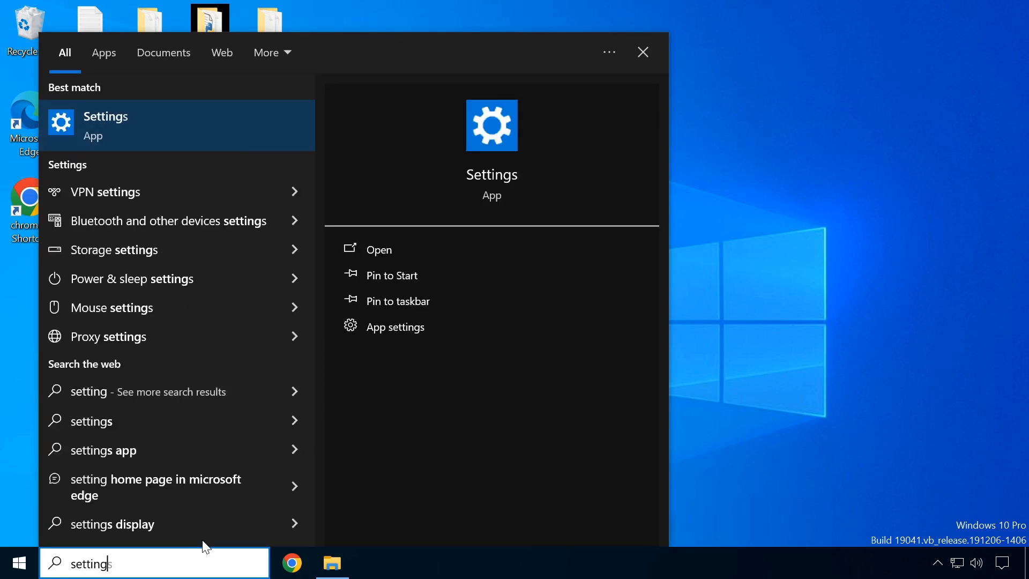
key("Return")
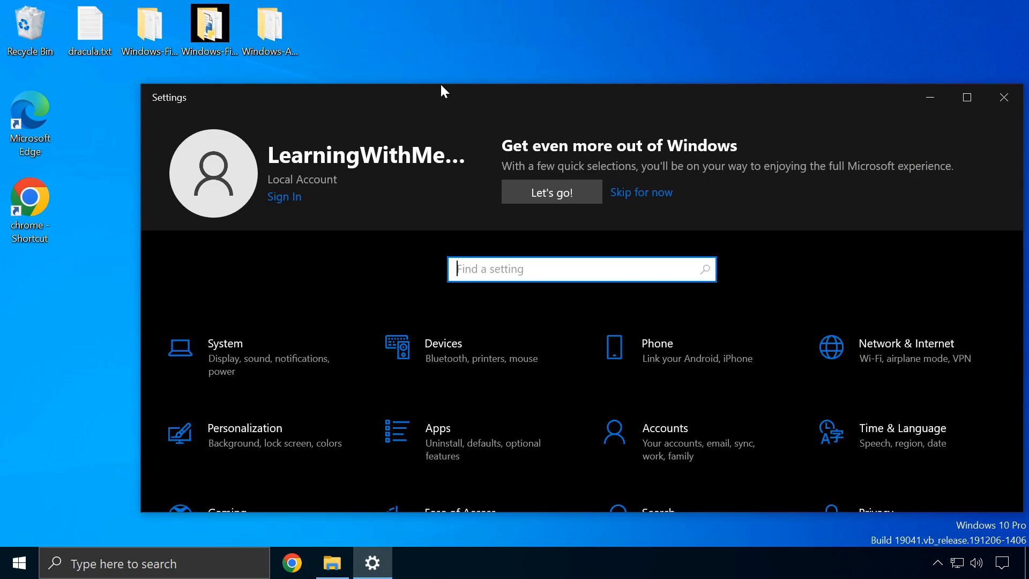
left_click_drag(439, 86, 399, 35)
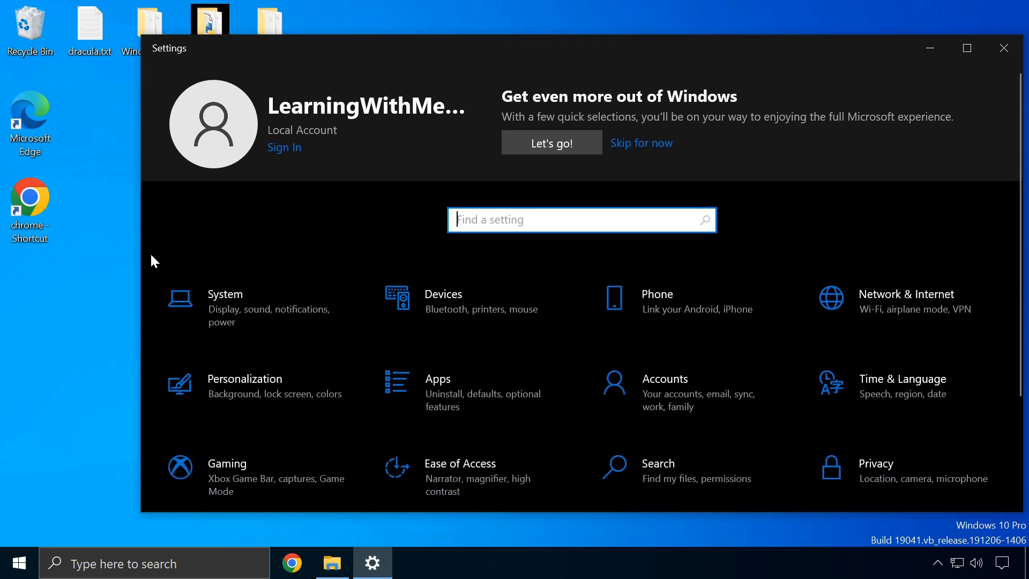
left_click_drag(135, 257, 55, 258)
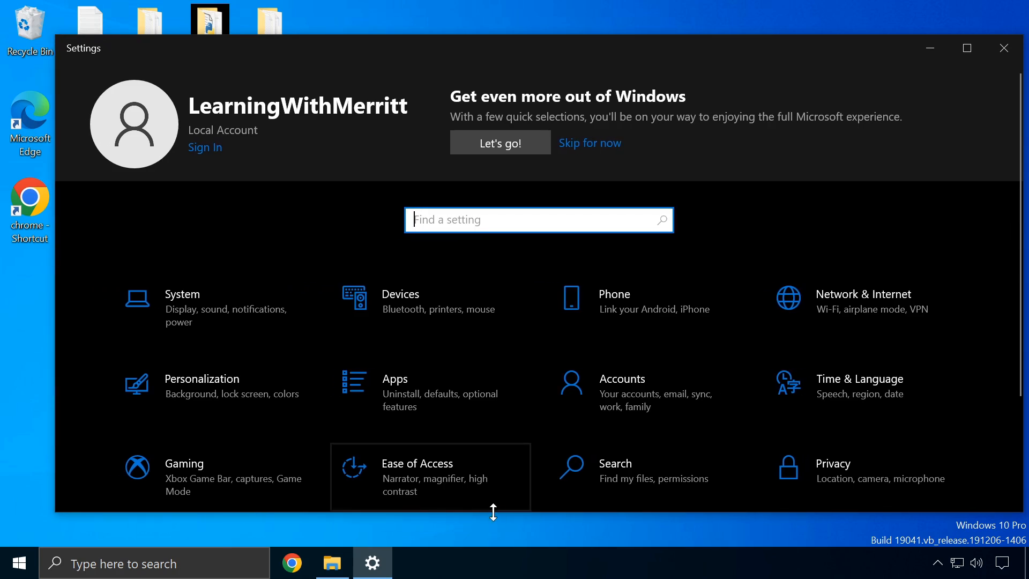
left_click_drag(493, 511, 499, 545)
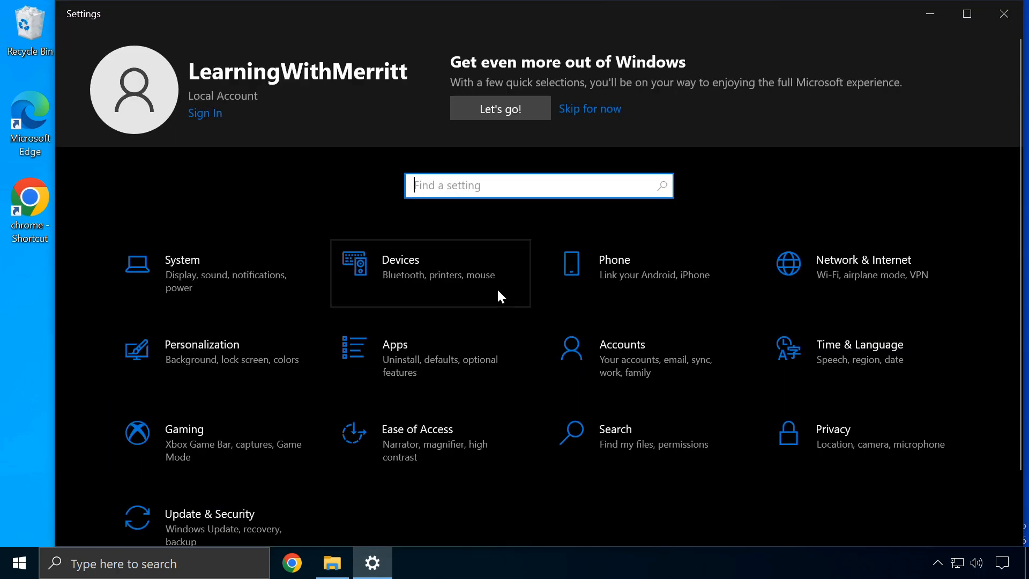
left_click(1004, 13)
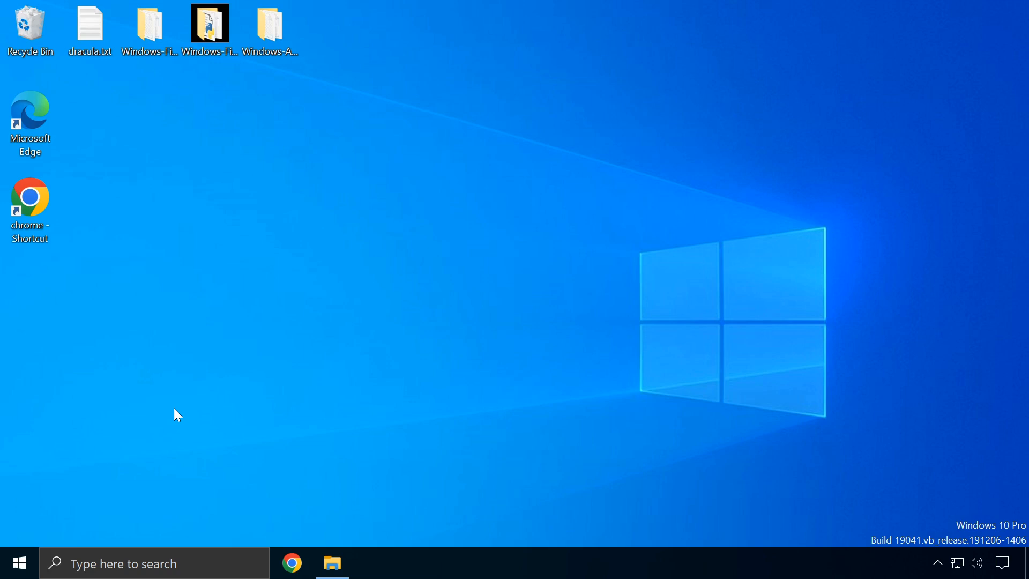
Launch Control Panel by running 'control panel' from the Run dialog, then close it
key("super+r")
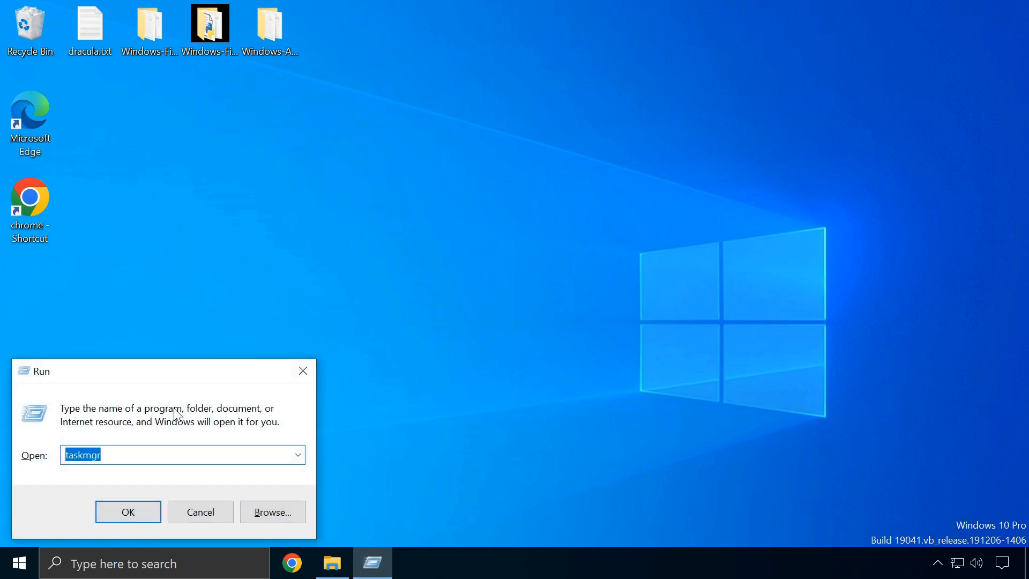
type("control panel")
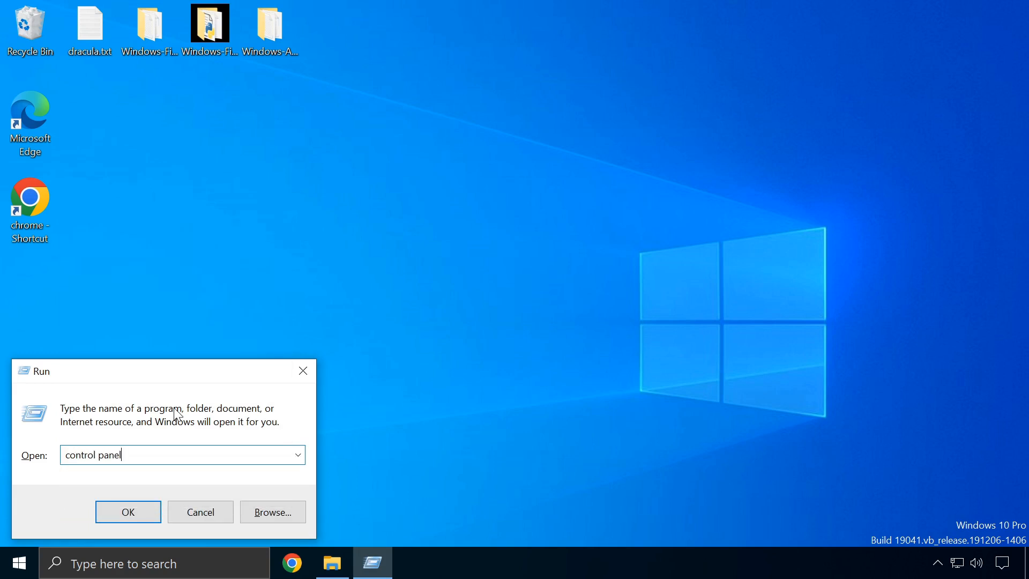
key("Return")
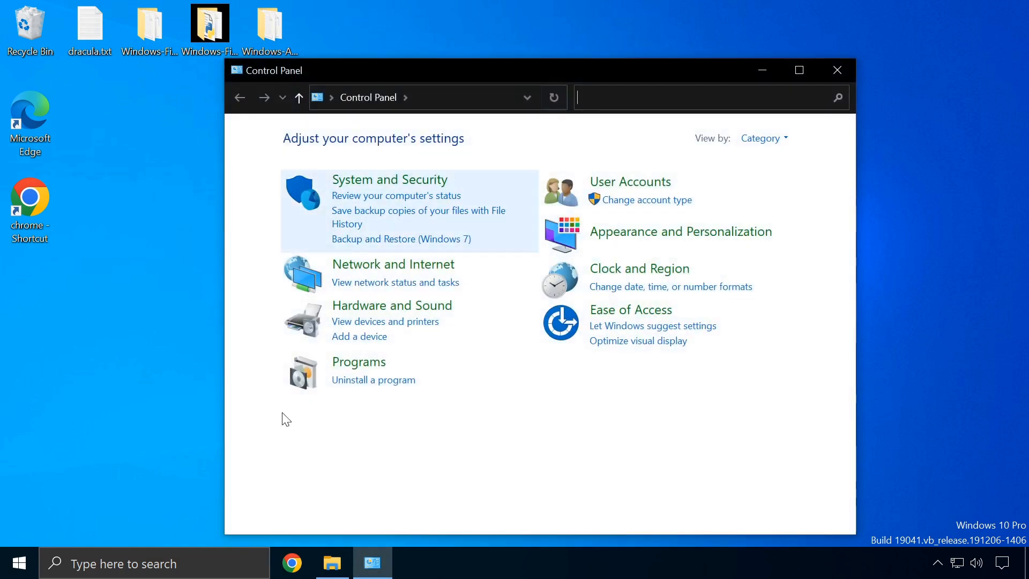
left_click(839, 69)
Reopen Control Panel by searching 'control' from the taskbar and move its window up-left
left_click(137, 558)
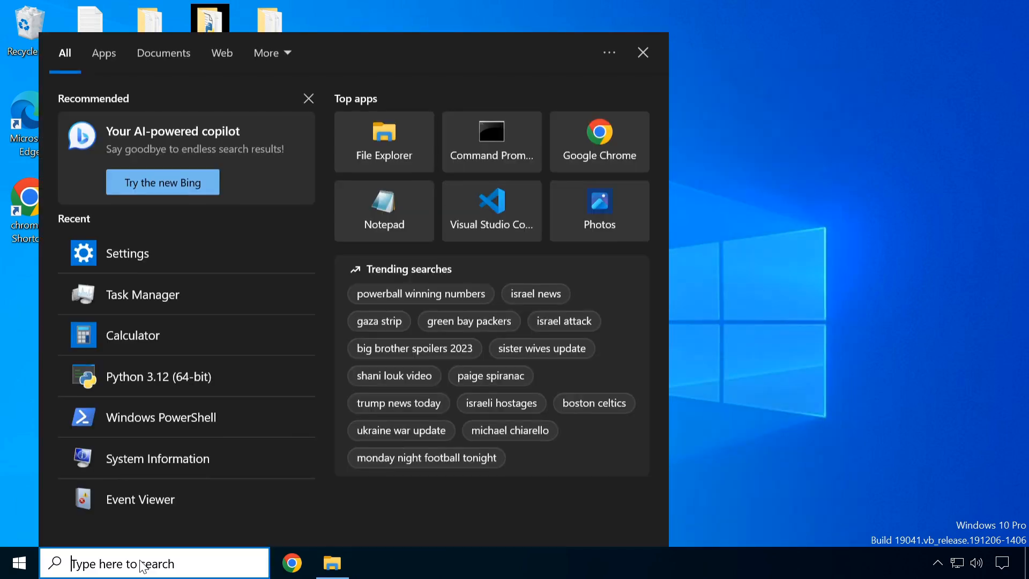
type("control")
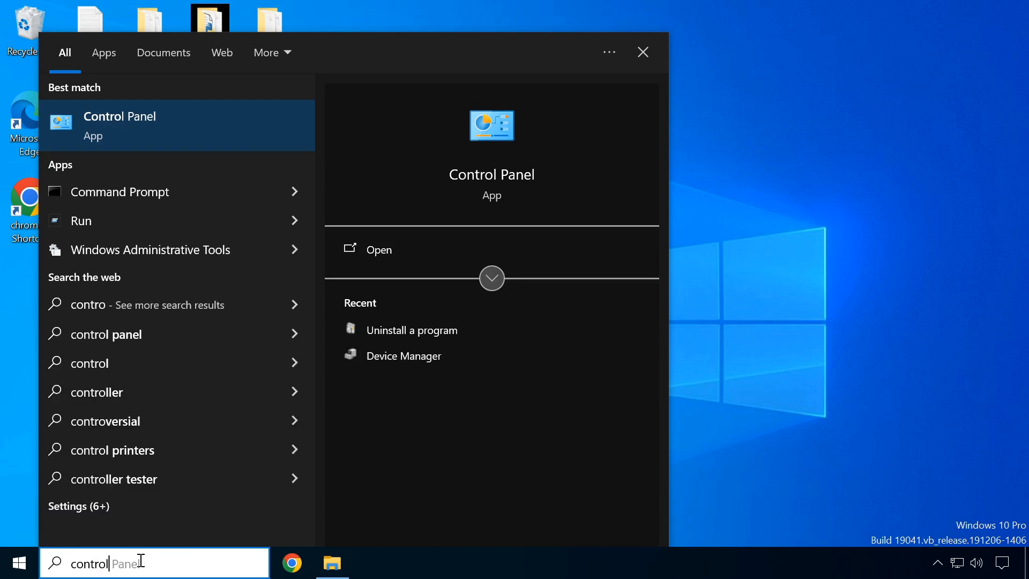
left_click(159, 126)
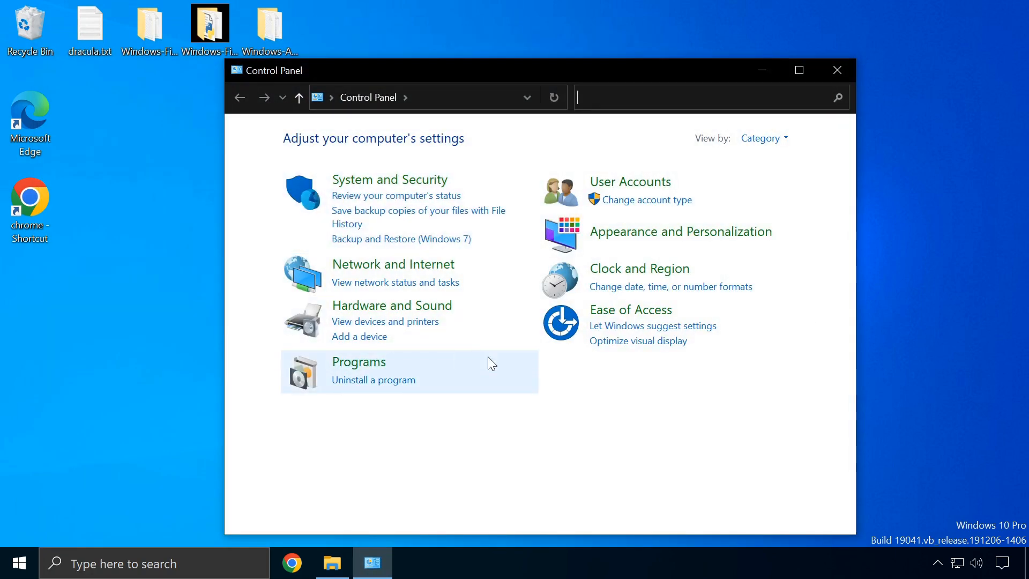
left_click_drag(623, 65, 594, 37)
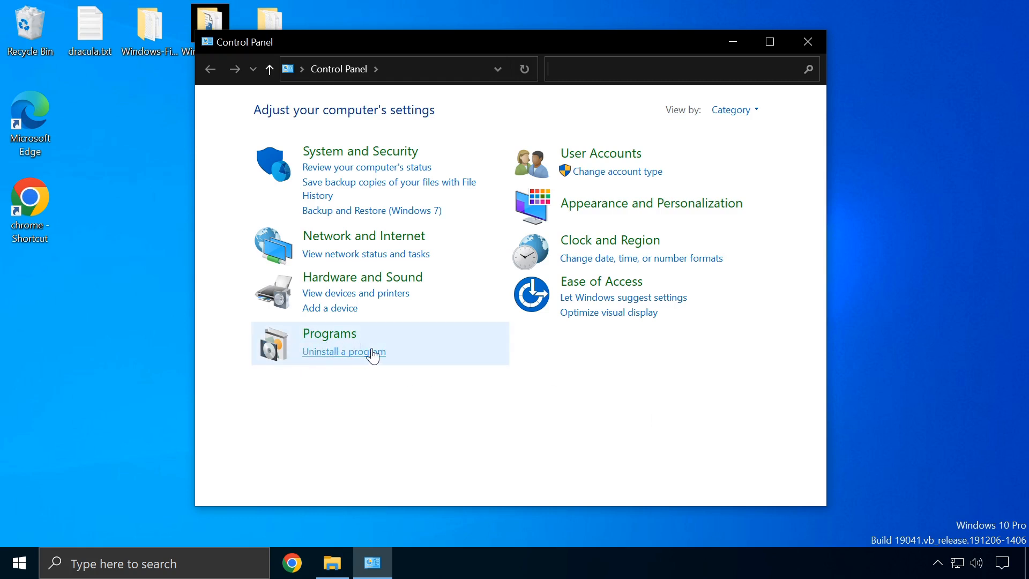
Scroll the Uninstall a program list, then go back and open Hardware and Sound
left_click(328, 352)
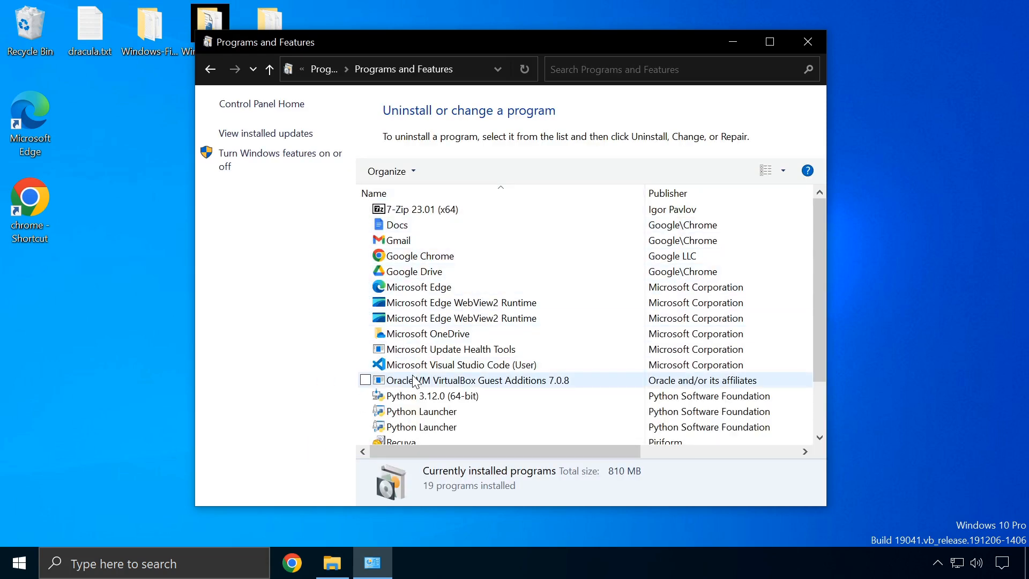
scroll(421, 378, "down", 2)
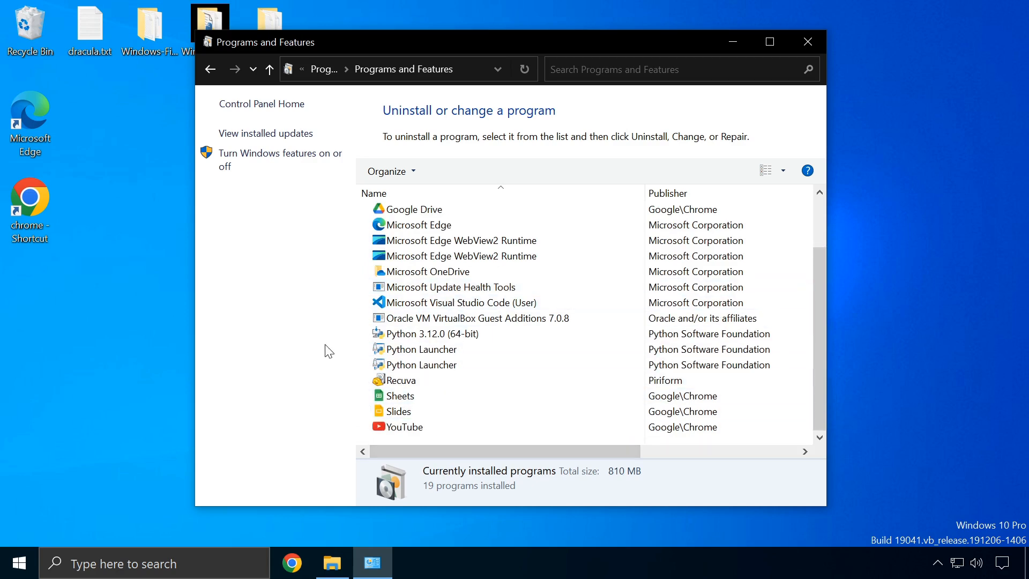
left_click(210, 68)
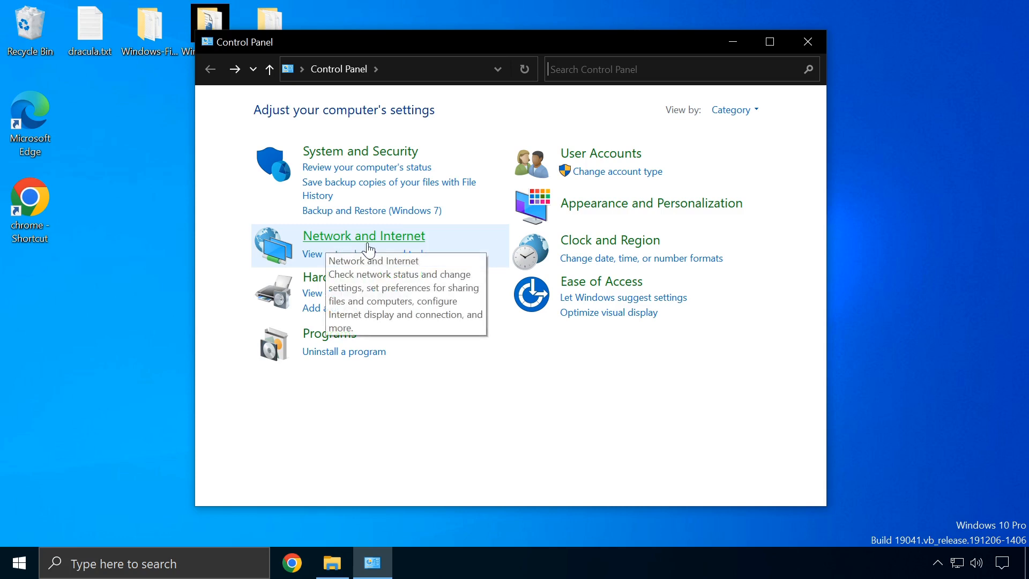
left_click(338, 279)
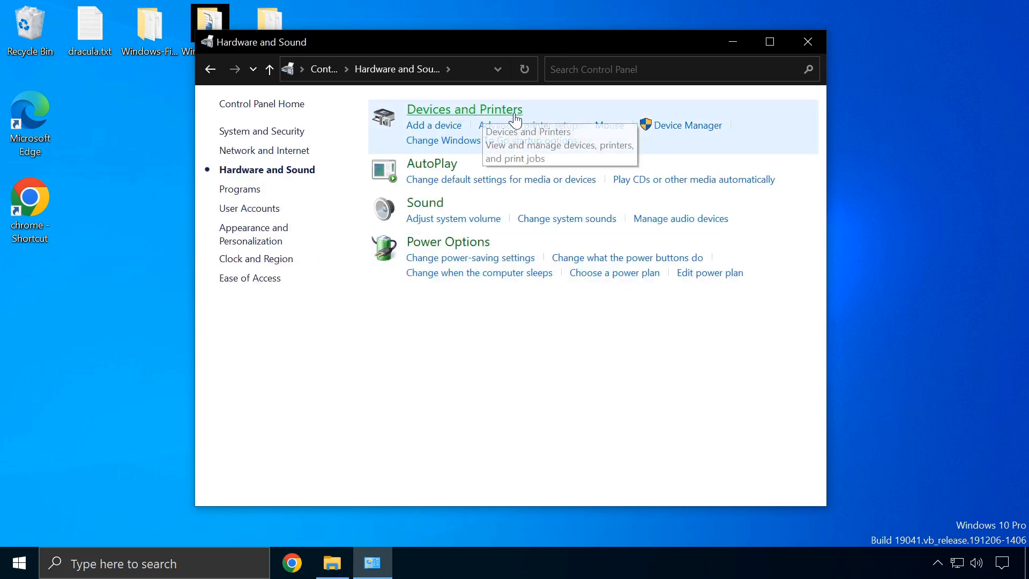
left_click(681, 129)
left_click_drag(316, 35, 510, 51)
left_click_drag(403, 63, 571, 64)
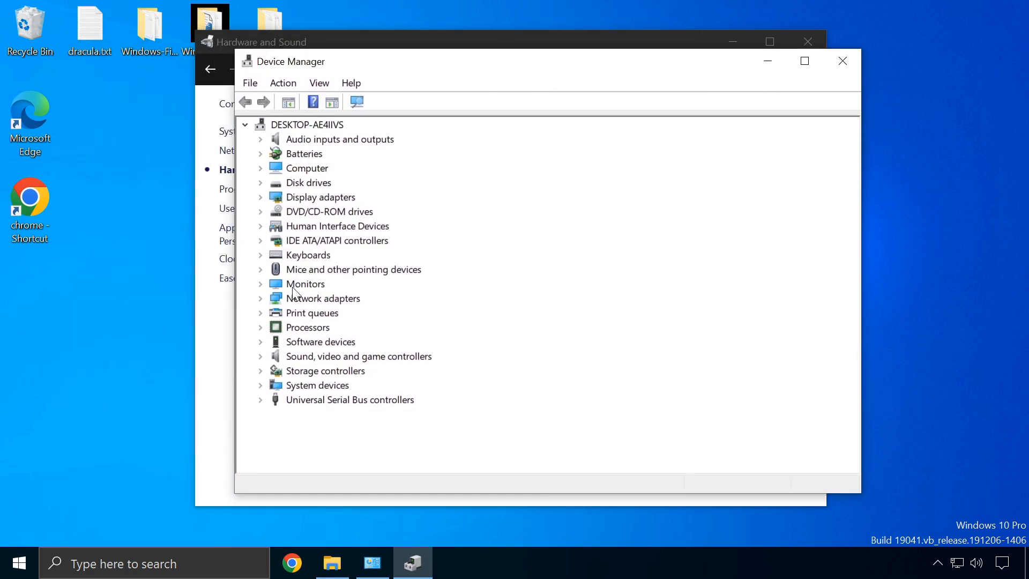
left_click(261, 255)
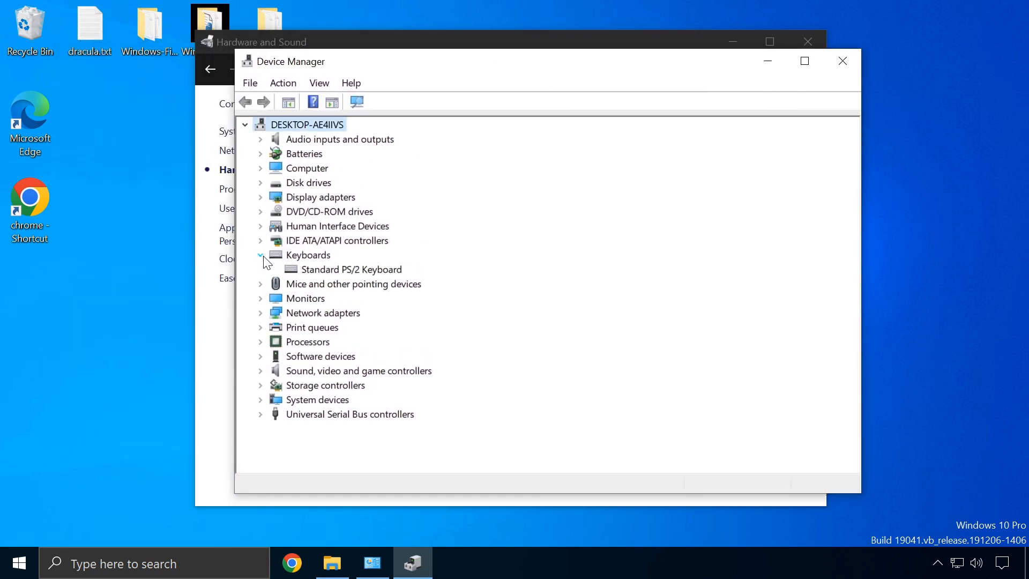
left_click(261, 285)
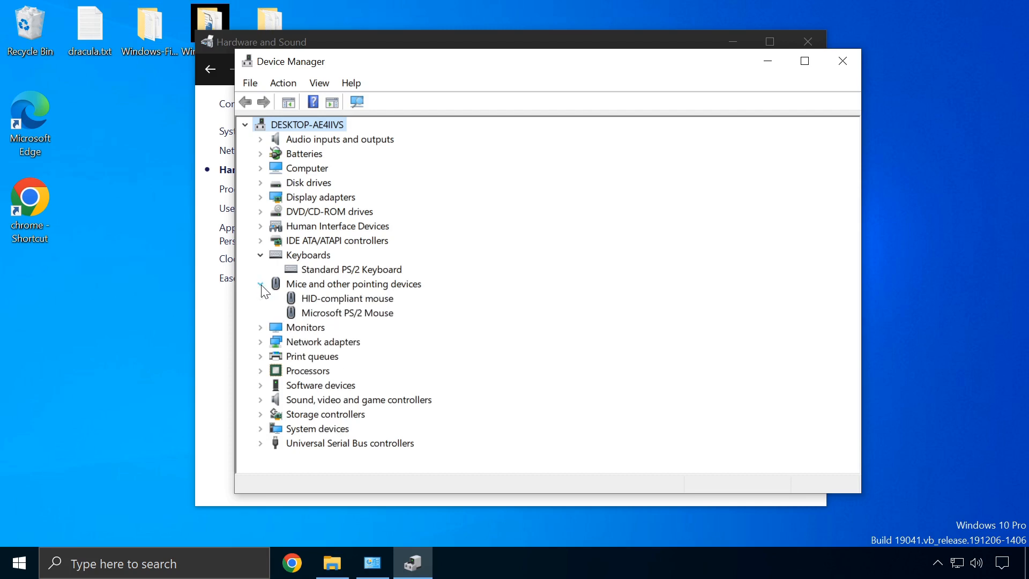
double_click(332, 300)
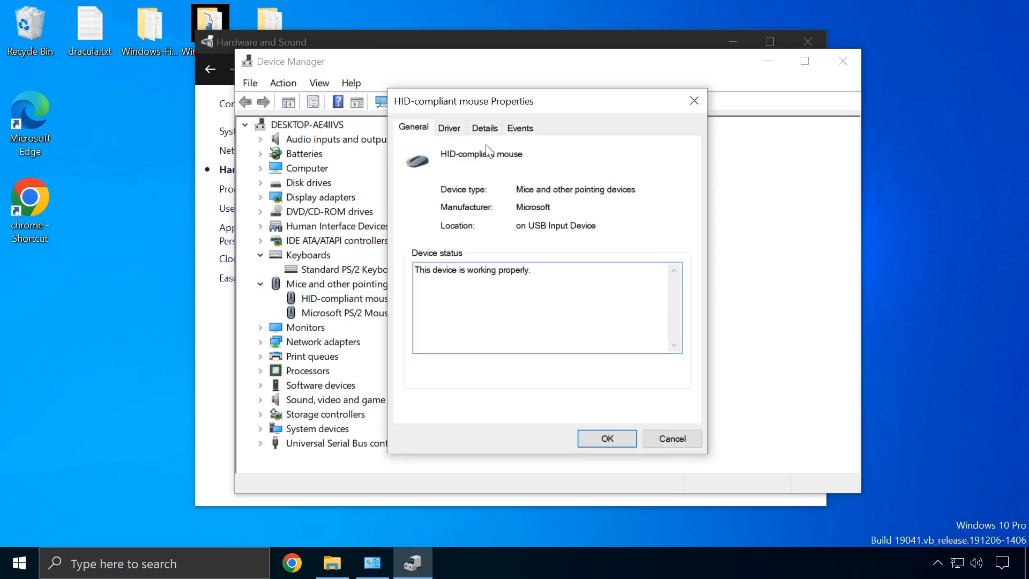
left_click(449, 128)
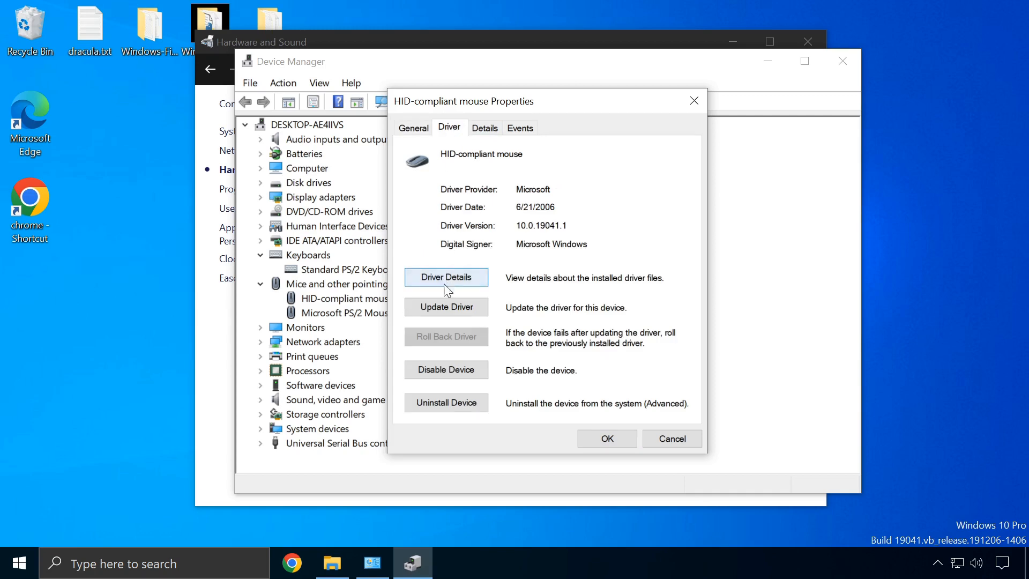
left_click(677, 438)
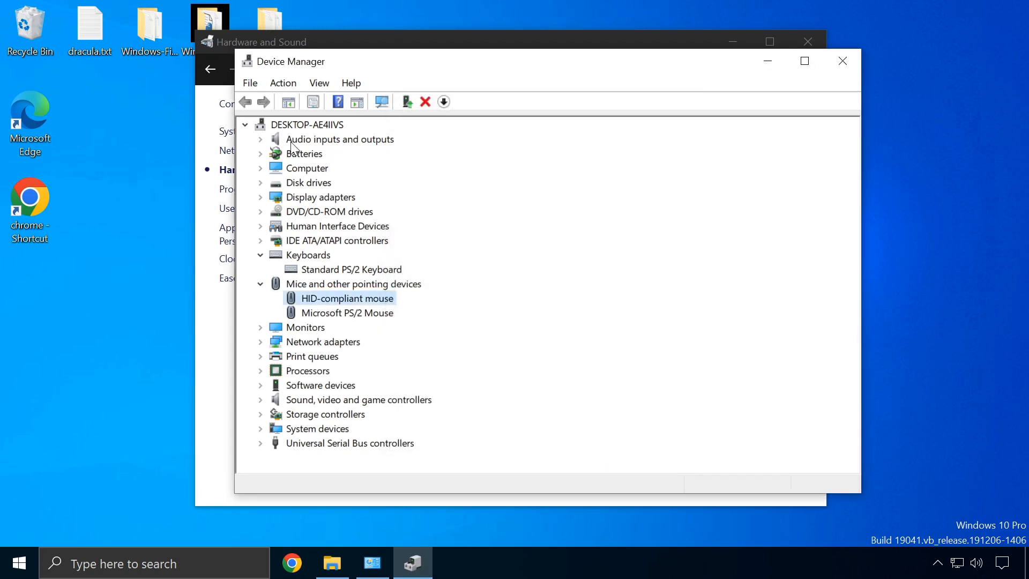
left_click(261, 168)
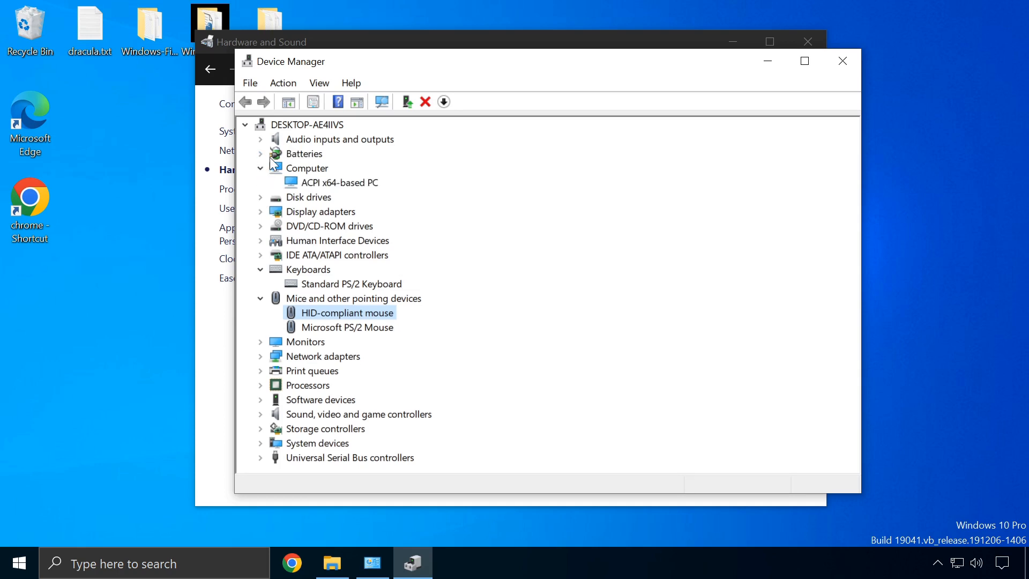
left_click(261, 198)
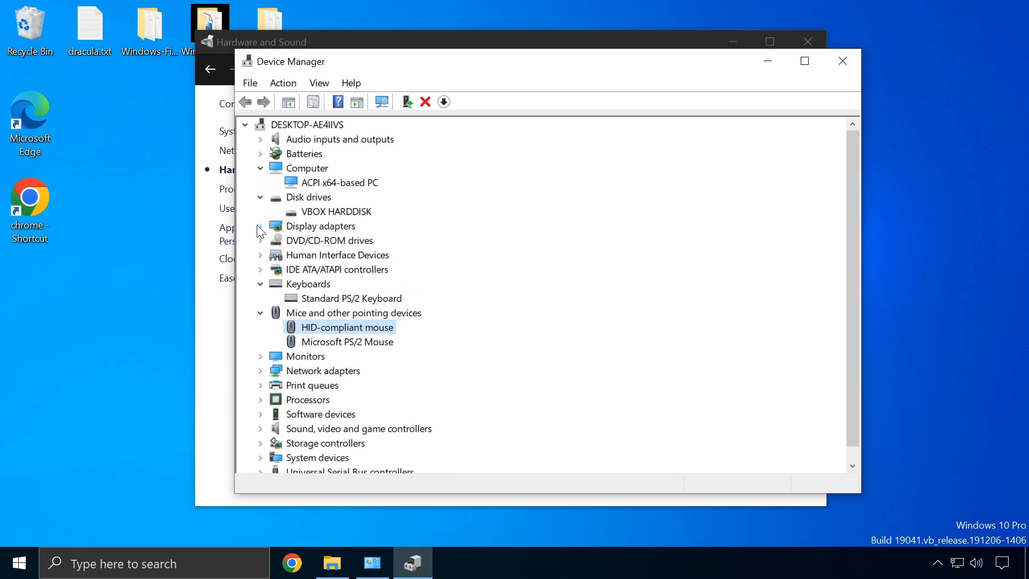
left_click(261, 226)
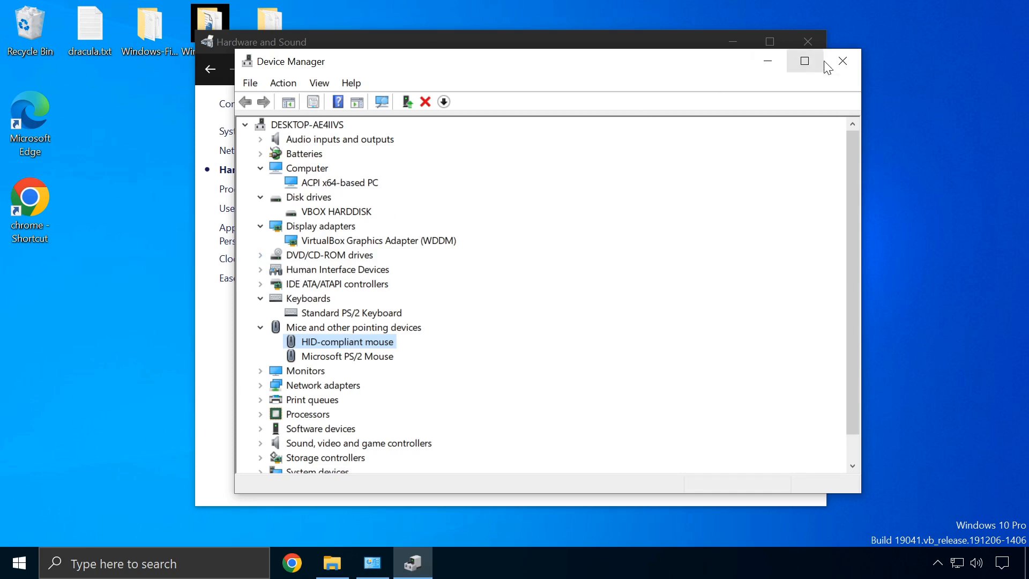
left_click(842, 61)
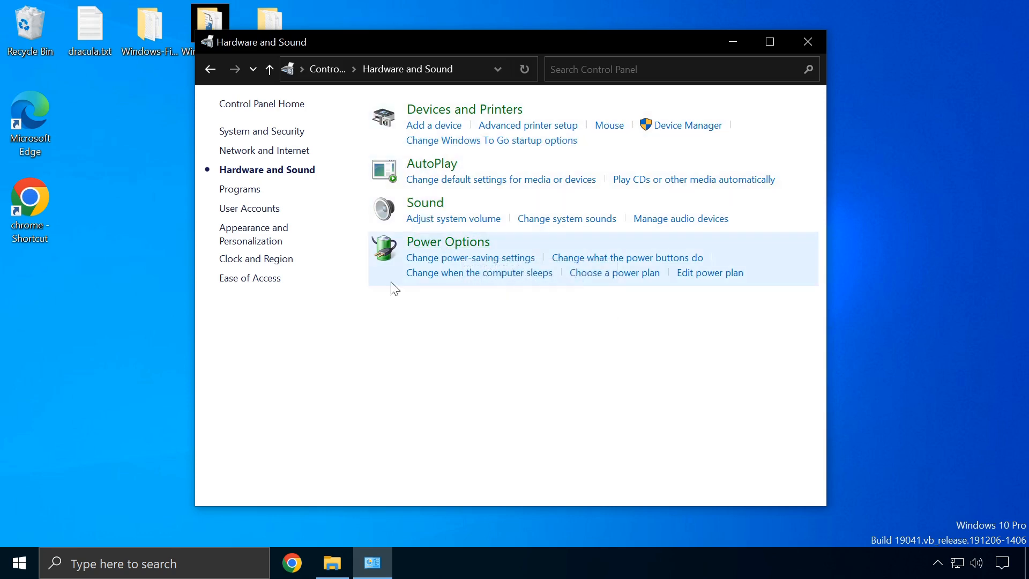
From Control Panel home, go through System and Security to Windows Defender Firewall
left_click(206, 69)
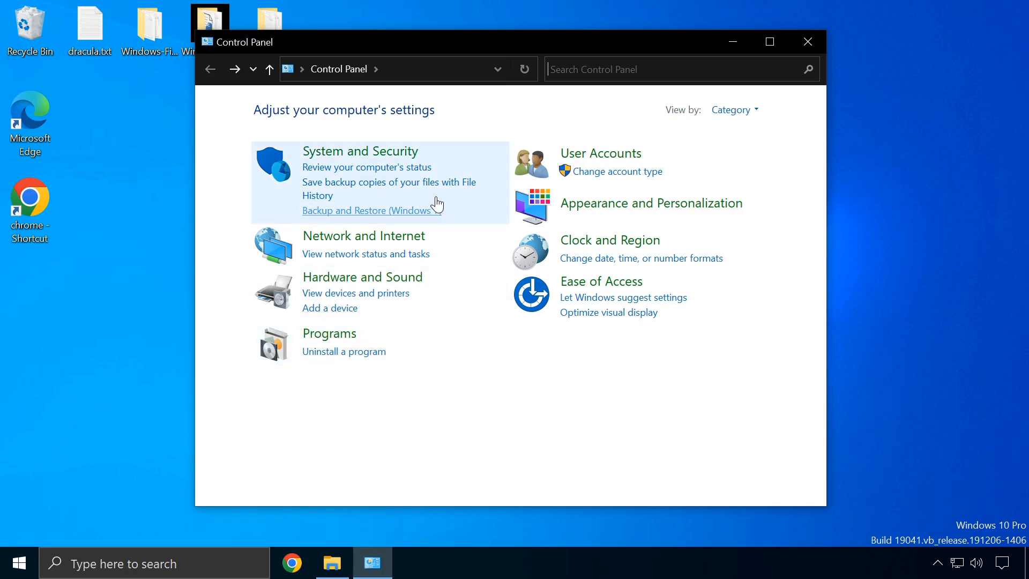
left_click(319, 152)
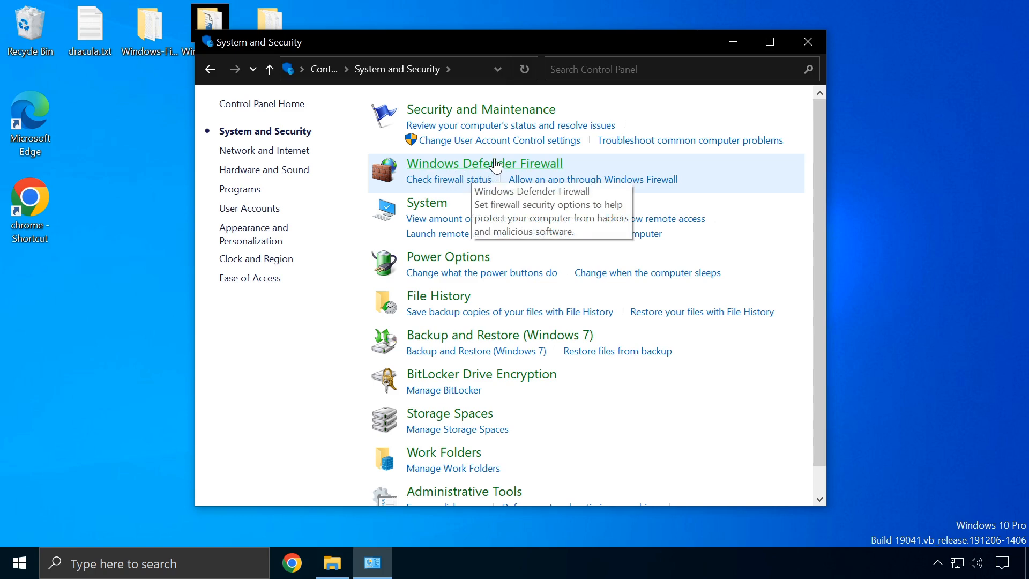
left_click(478, 176)
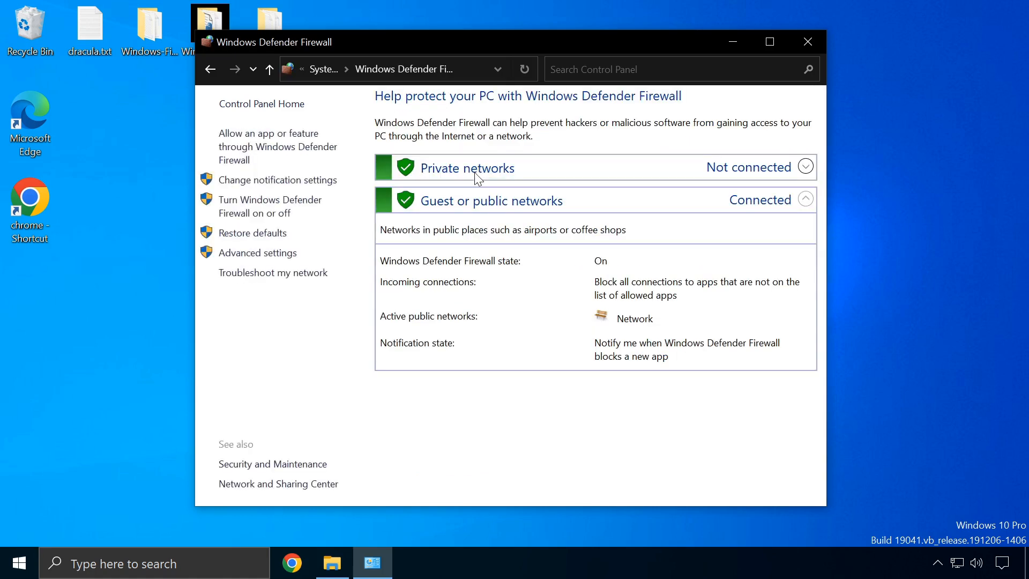